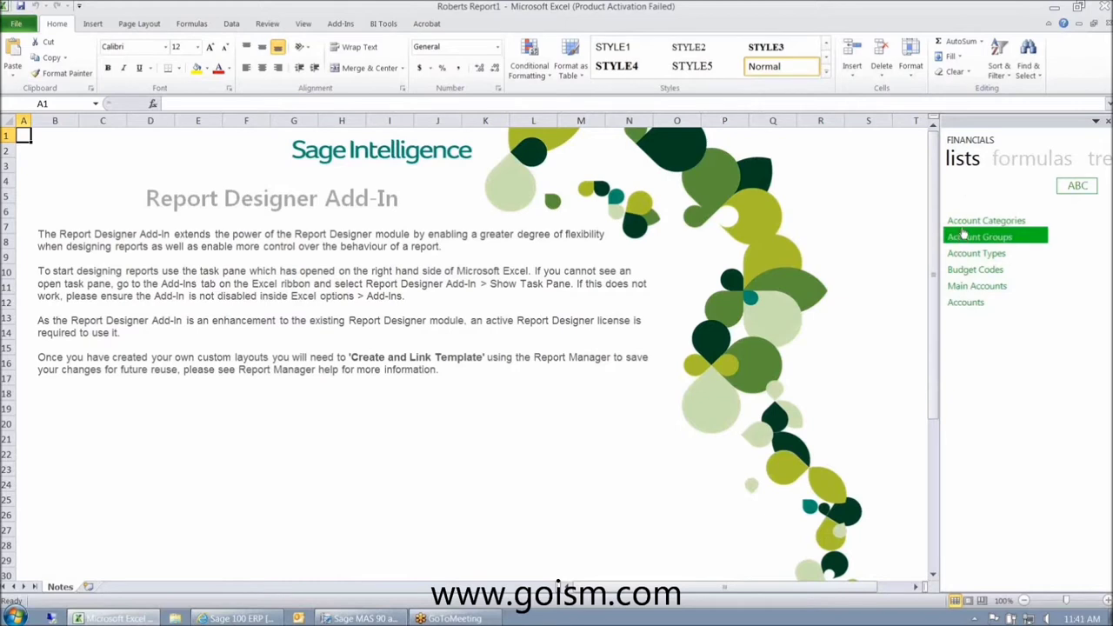
# - Browse the Report Designer pane's lists, formulas and trees, then close the report workbook
pyautogui.click(1027, 166)
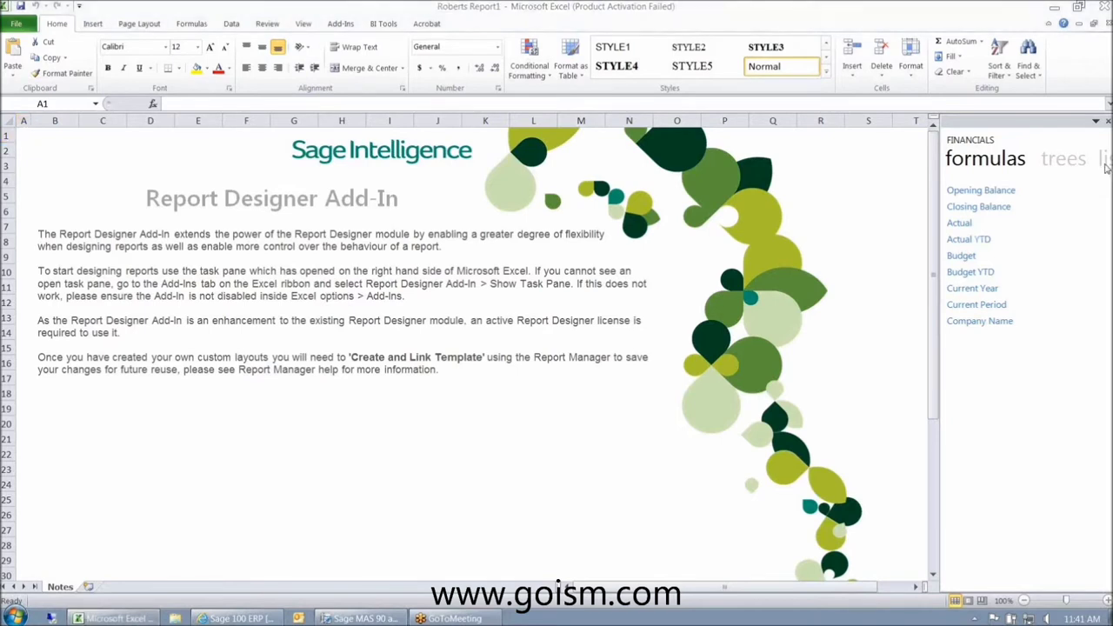
pyautogui.click(1065, 165)
pyautogui.click(1028, 166)
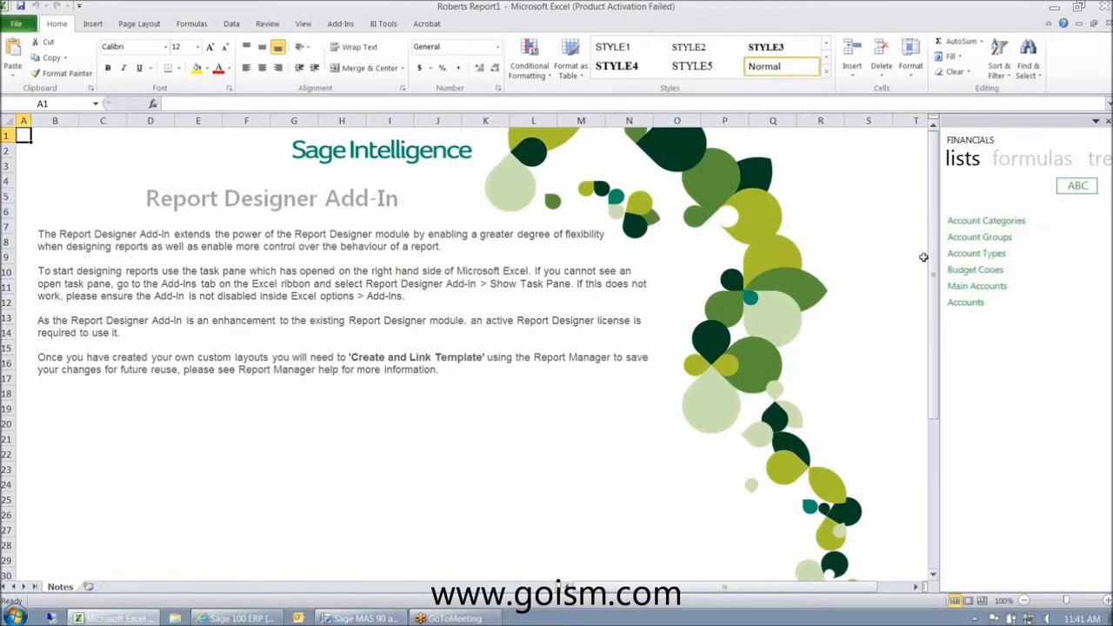
pyautogui.click(1016, 163)
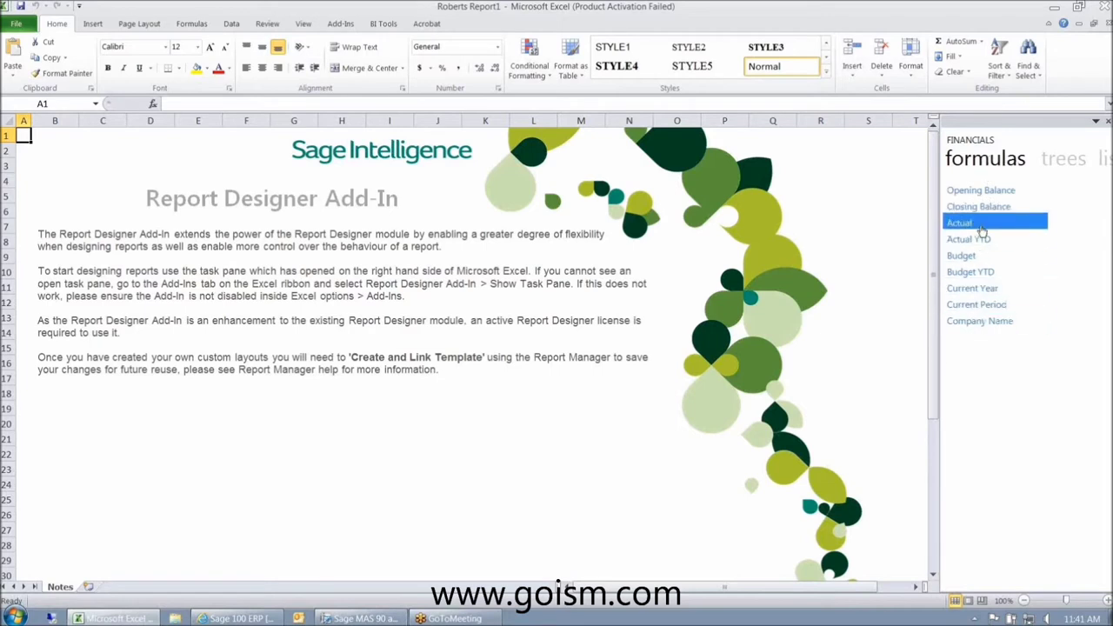
pyautogui.click(1063, 160)
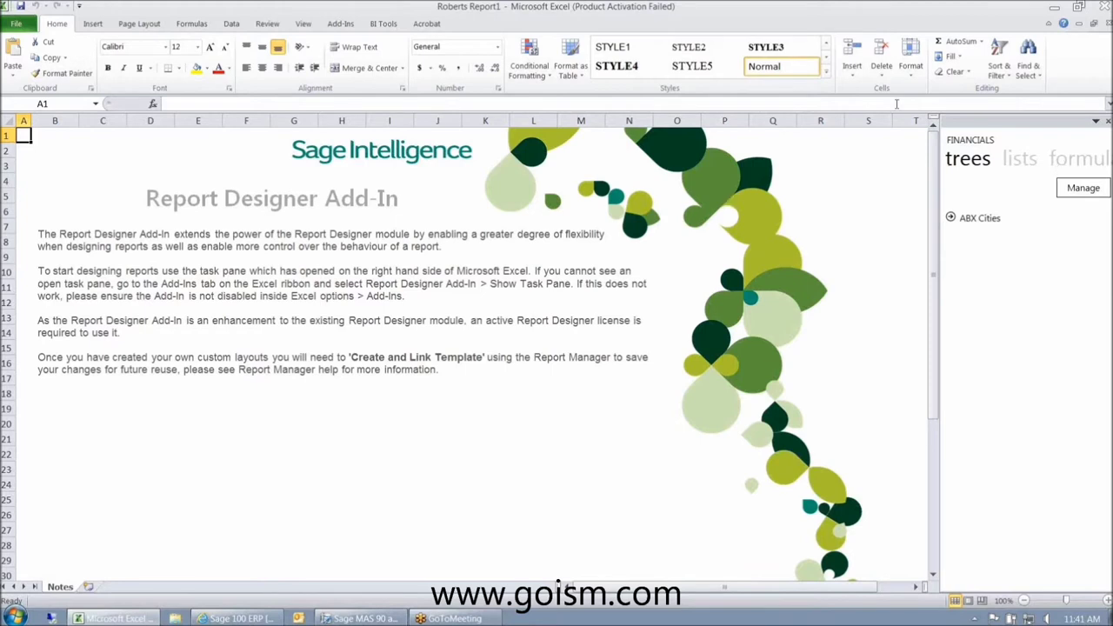
pyautogui.click(1100, 17)
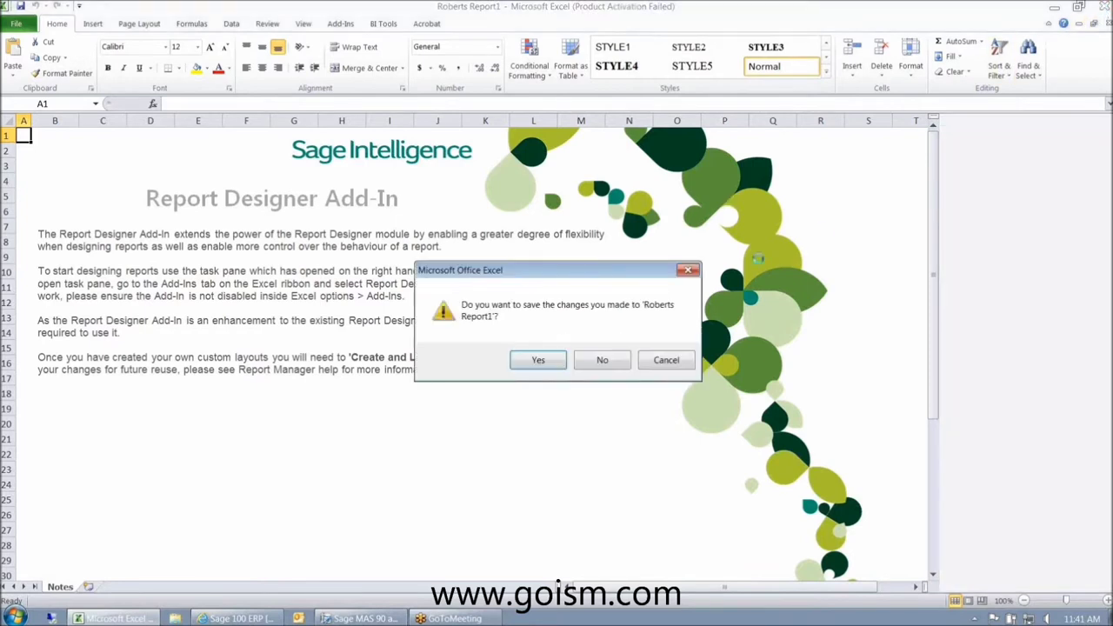
# - Discard the report's unsaved changes, dismiss the activation notice, and show the Balance Sheet sheet
pyautogui.click(602, 360)
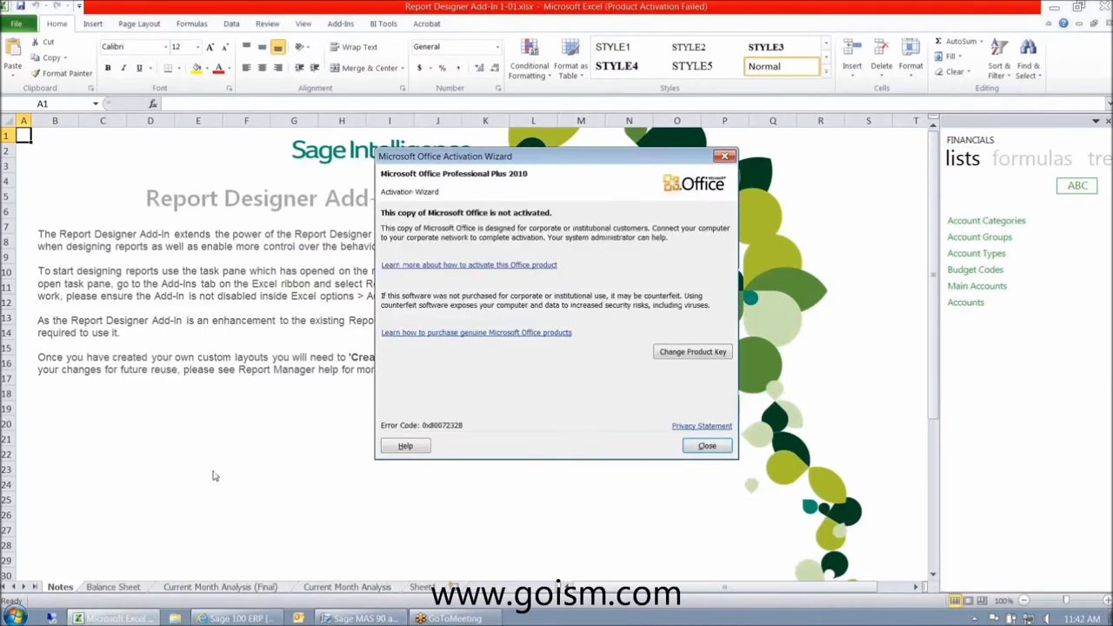
pyautogui.press('Escape')
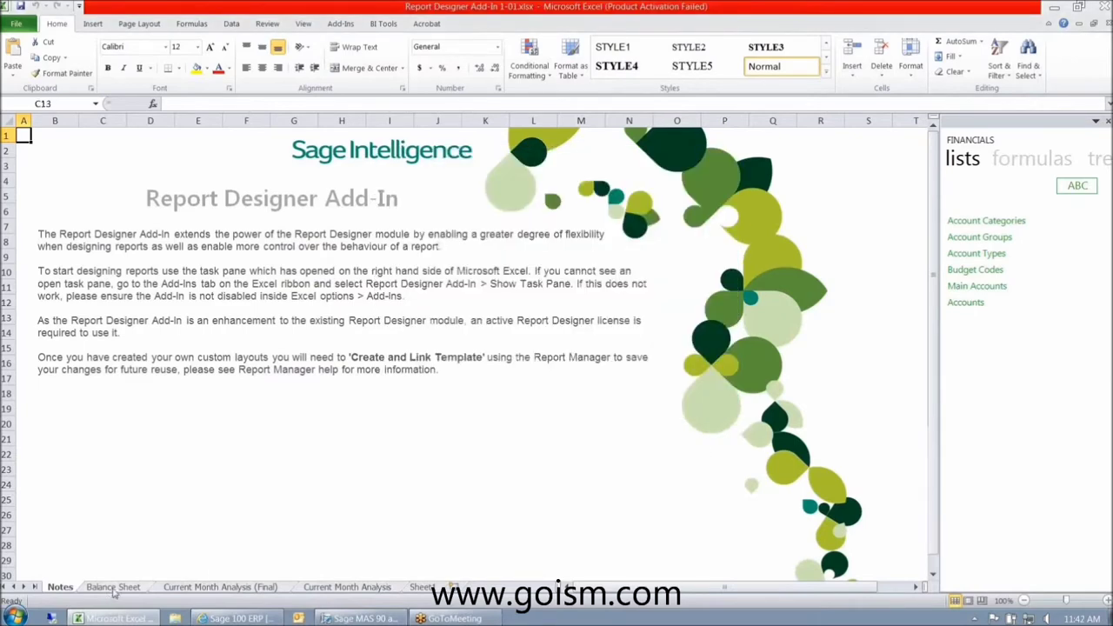
pyautogui.click(113, 588)
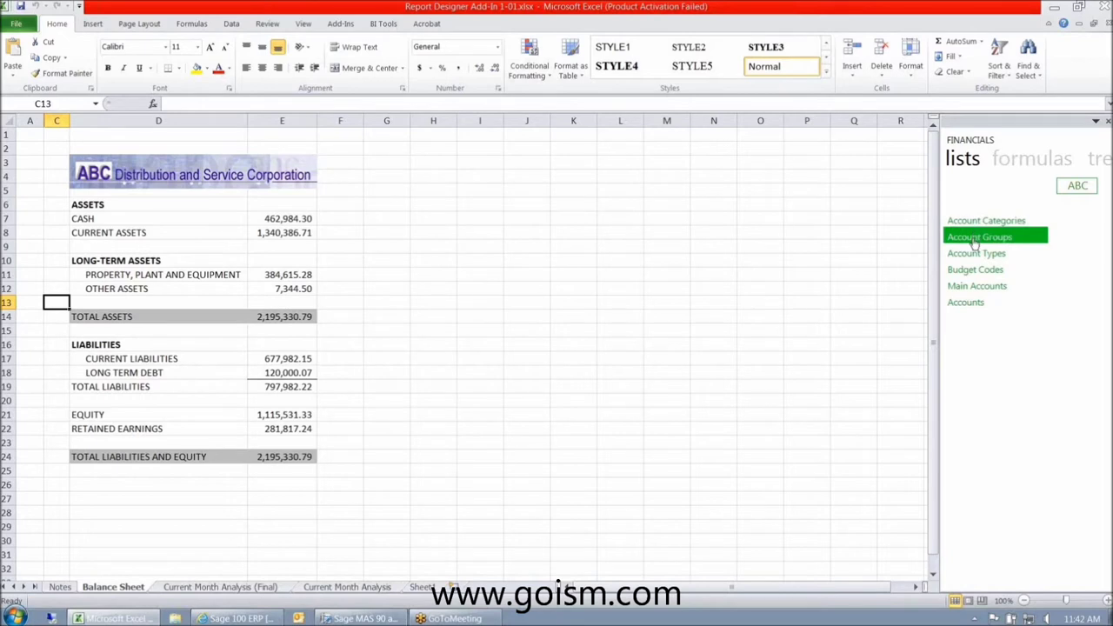
# - Replace a trial Account Groups drop with the full Accounts list placed at I4
pyautogui.moveTo(975, 243); pyautogui.dragTo(500, 233)
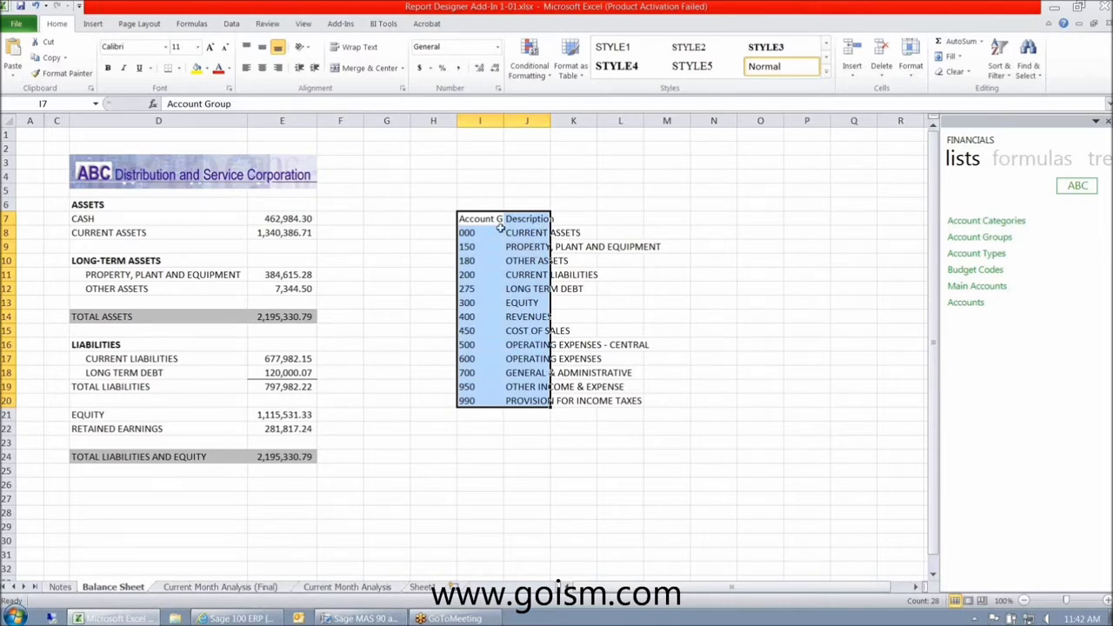
pyautogui.moveTo(486, 222); pyautogui.dragTo(548, 427)
pyautogui.press('Delete')
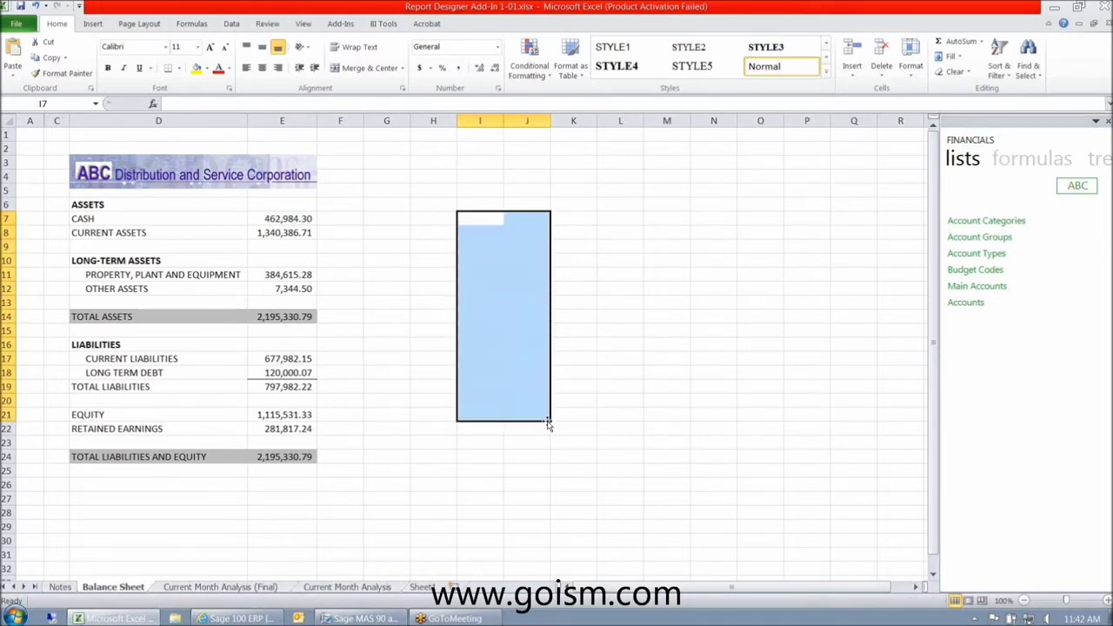
pyautogui.moveTo(969, 315); pyautogui.dragTo(503, 180)
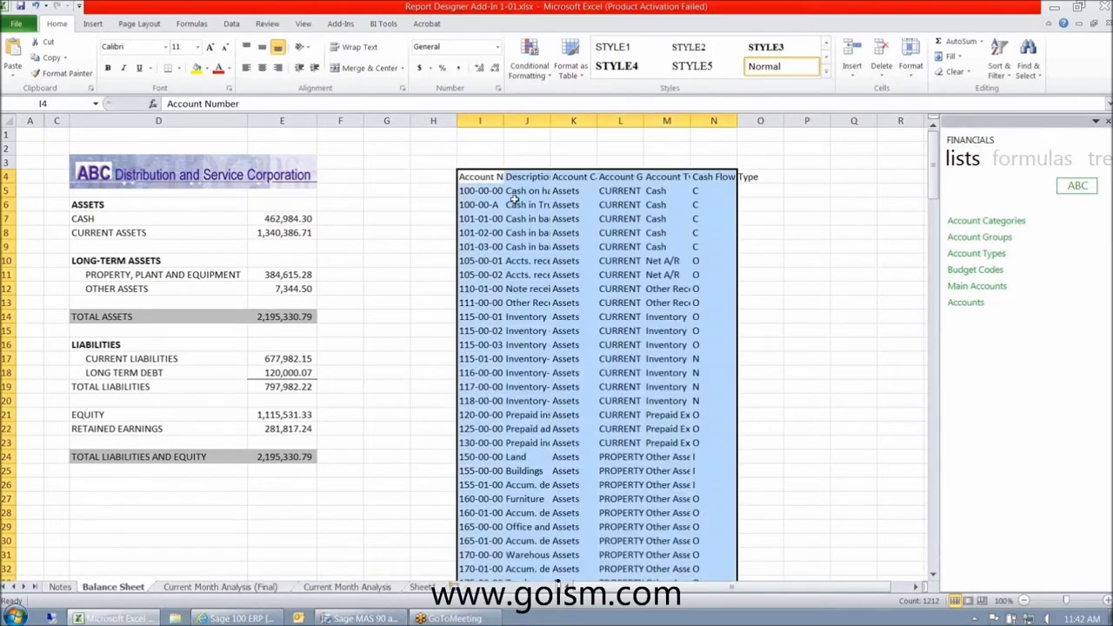
# - Autofit column N for Cash Flow Type and place the Actual formula in O5
pyautogui.click(514, 196)
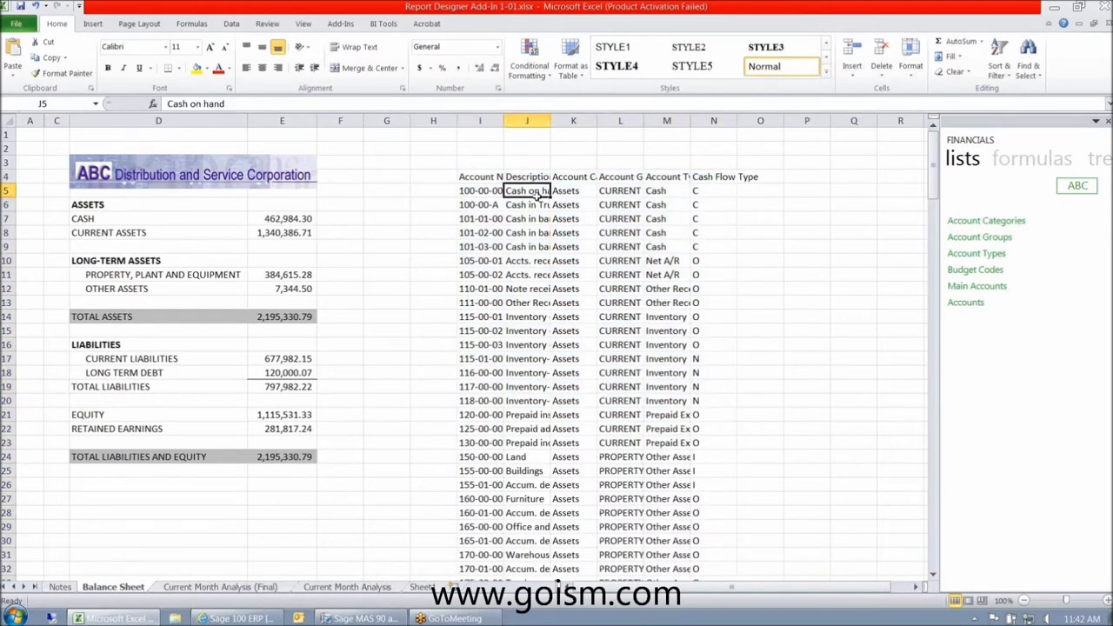
pyautogui.moveTo(648, 207); pyautogui.dragTo(661, 219)
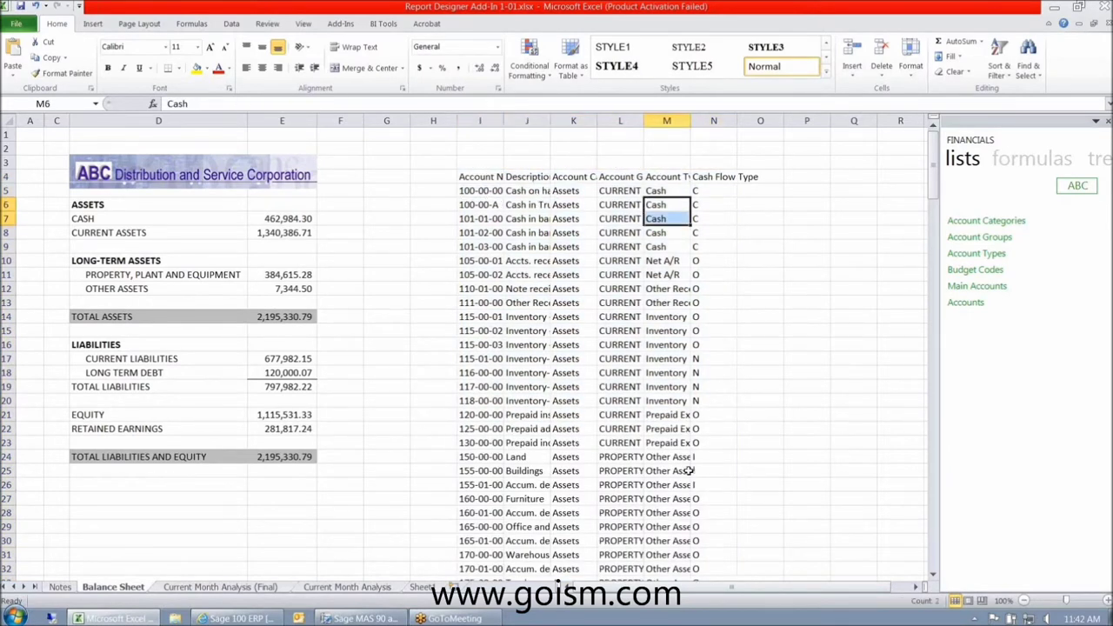
pyautogui.doubleClick(735, 121)
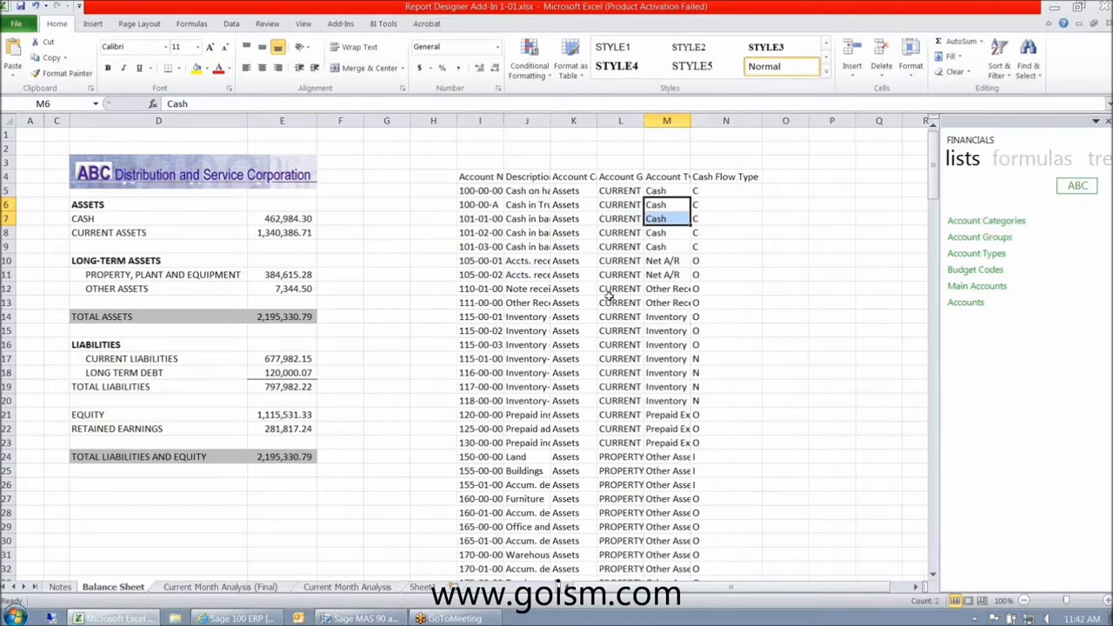
pyautogui.click(1027, 161)
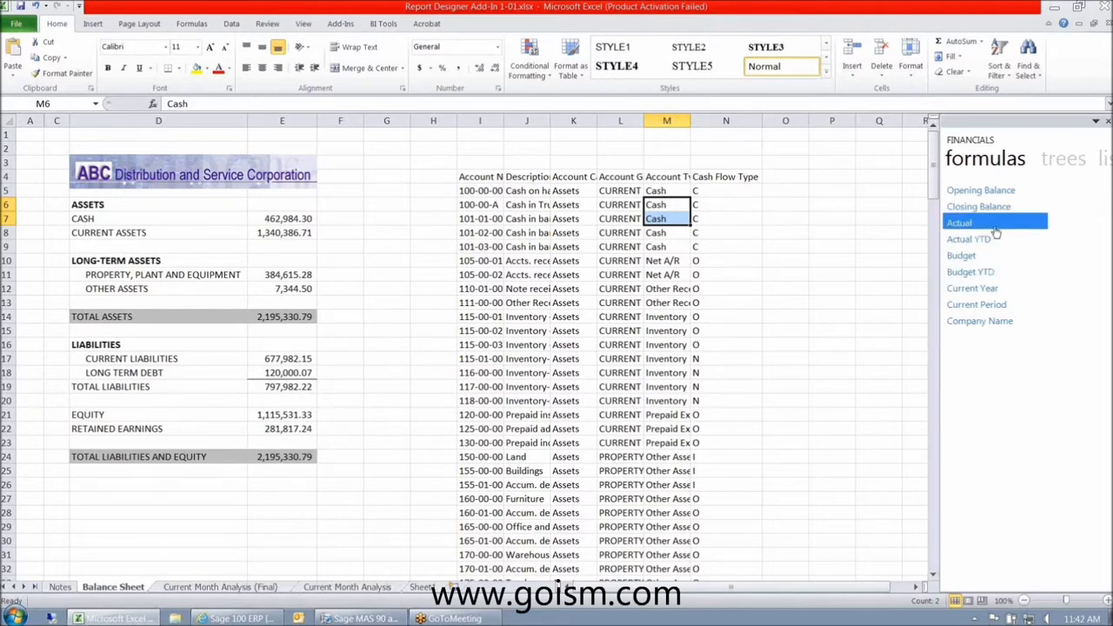
pyautogui.moveTo(955, 226); pyautogui.dragTo(788, 195)
# - Head column O 'Monthly Actuals', autofit it, and give O5 Comma Style
pyautogui.click(792, 178)
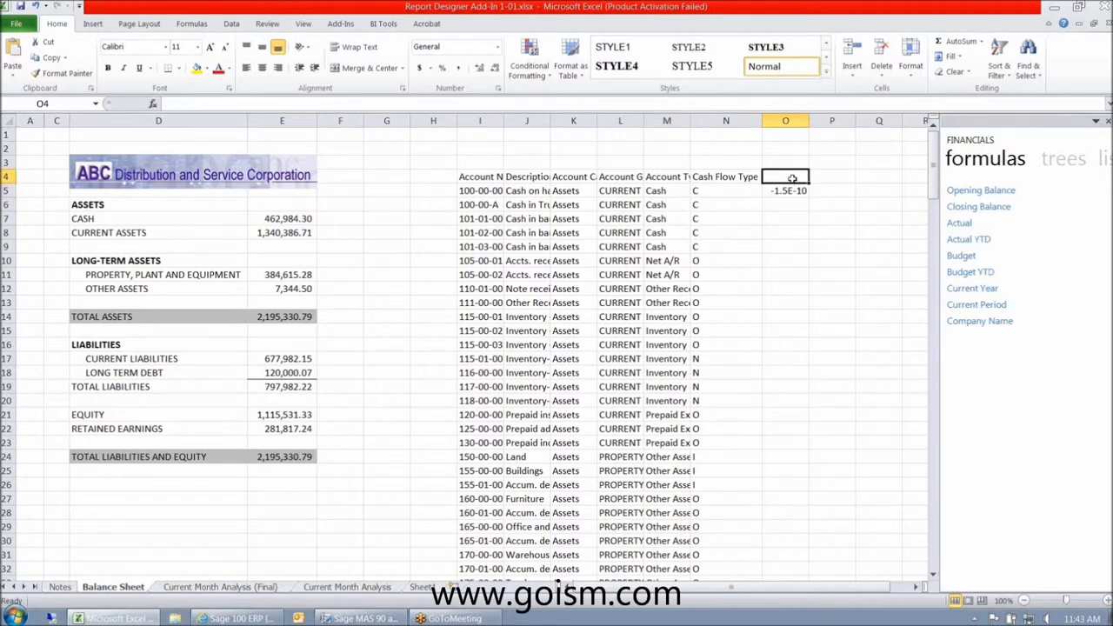
pyautogui.write('M')
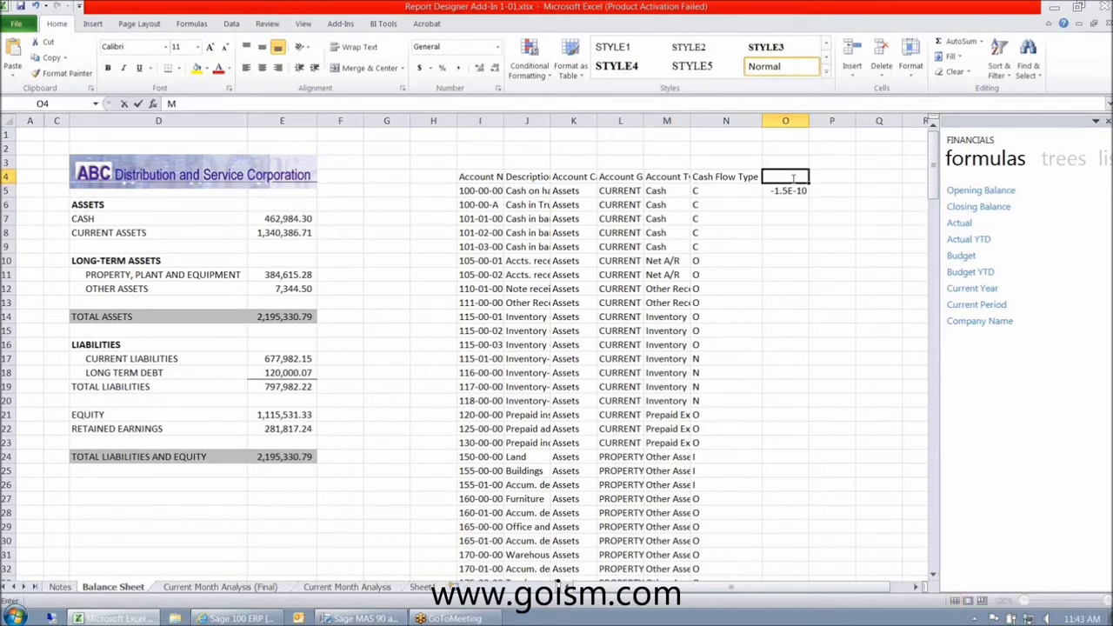
pyautogui.write('onthlyt Actuals')
pyautogui.press('Return')
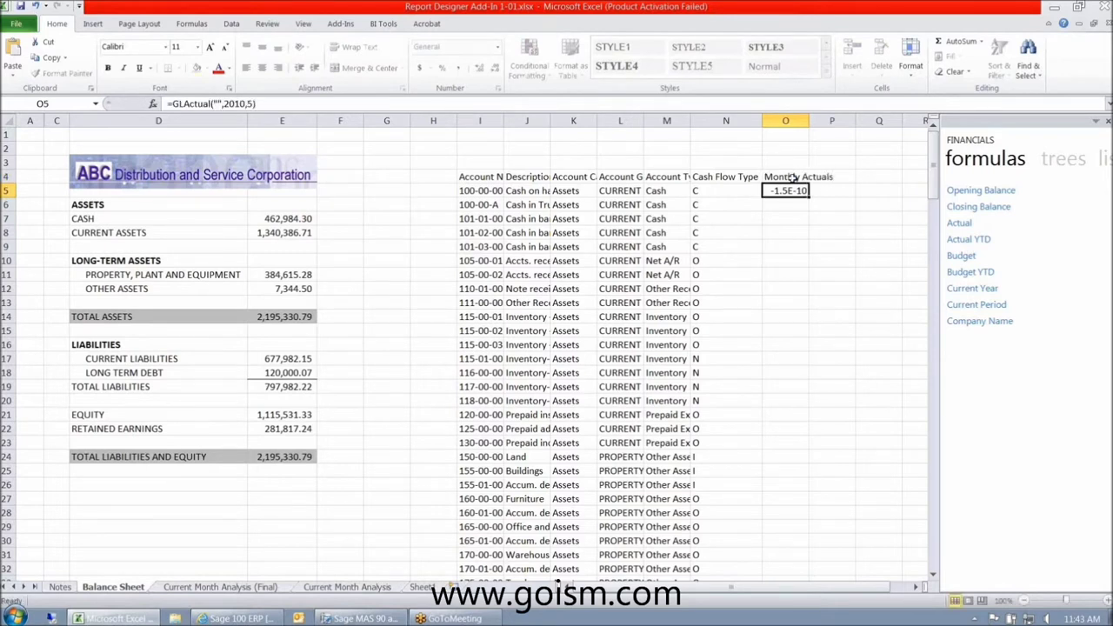
pyautogui.doubleClick(806, 123)
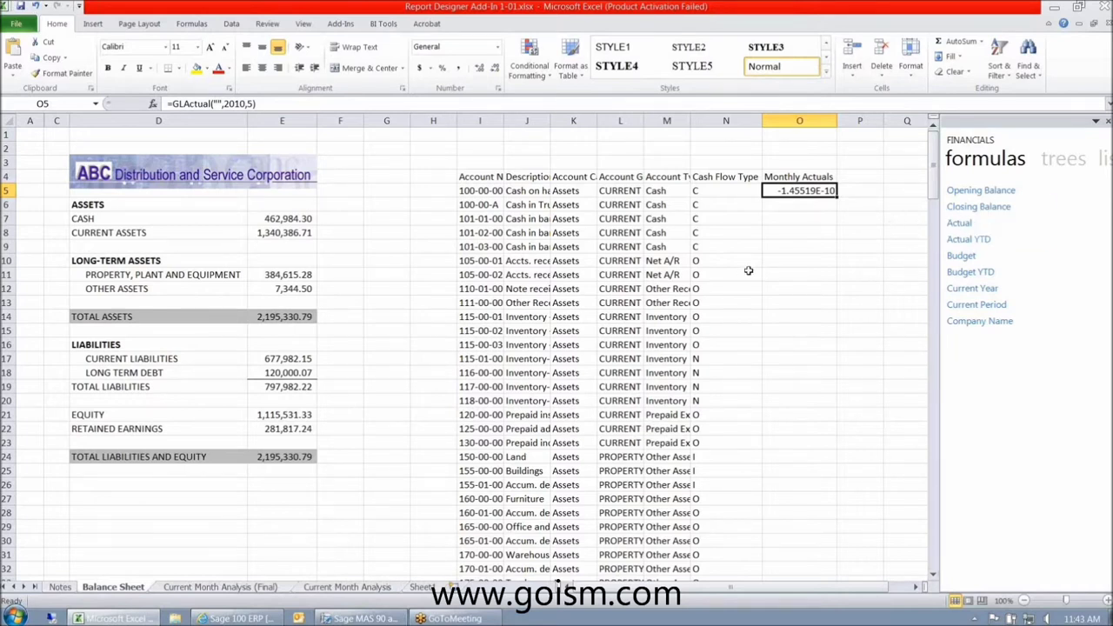
pyautogui.click(960, 223)
pyautogui.click(459, 68)
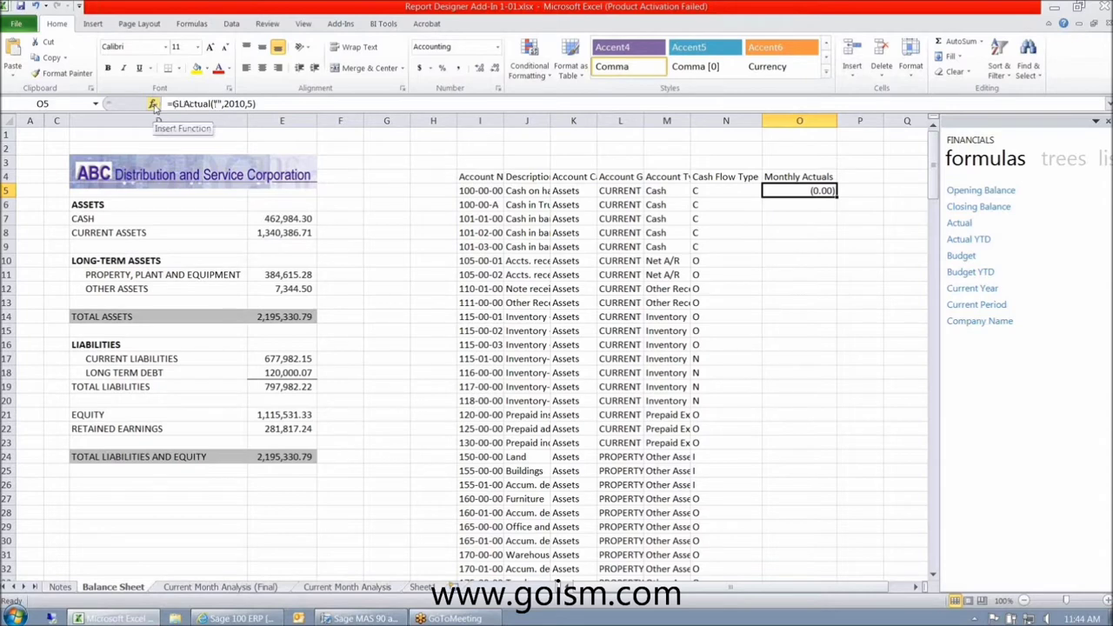
# - Link O5's GLLink argument to account cell I5, giving =GLActual(I5,2010,5)
pyautogui.click(153, 105)
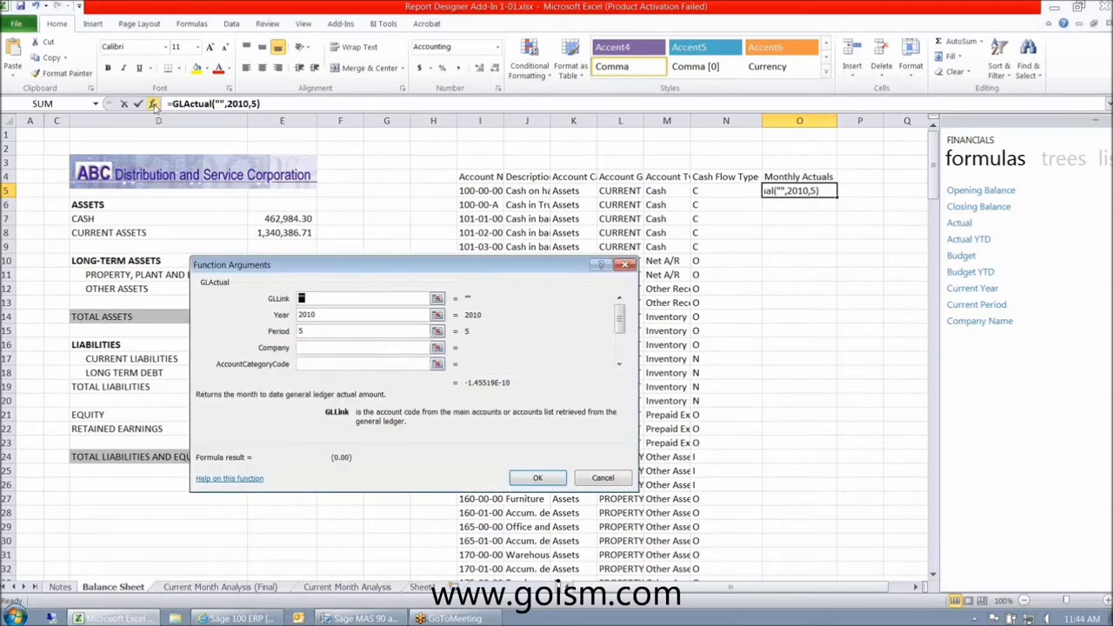
pyautogui.click(437, 299)
pyautogui.click(481, 190)
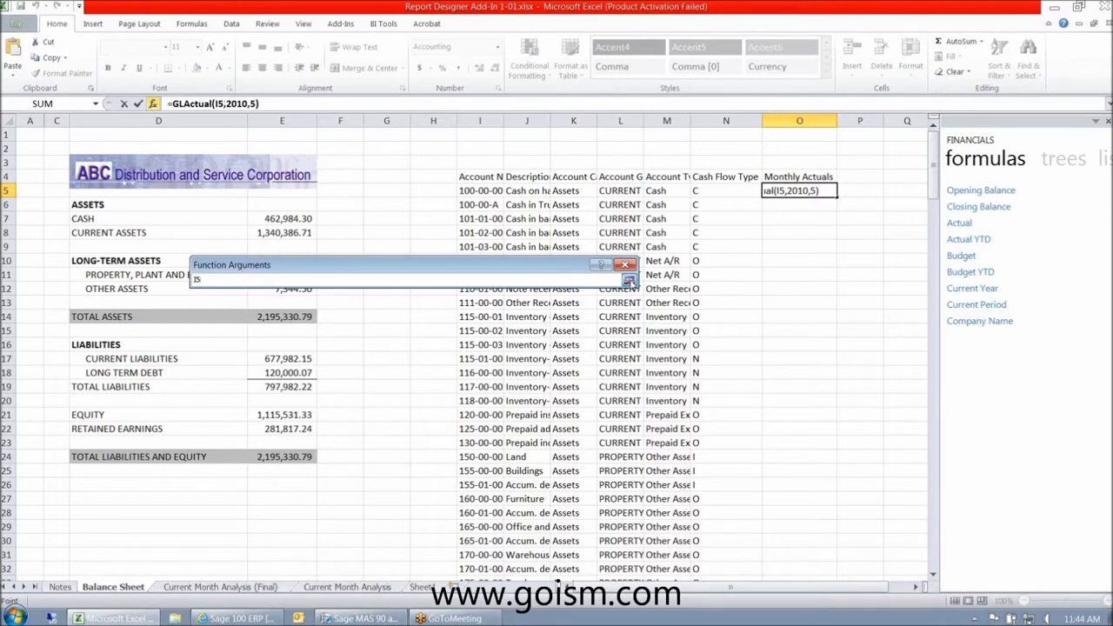
pyautogui.click(627, 282)
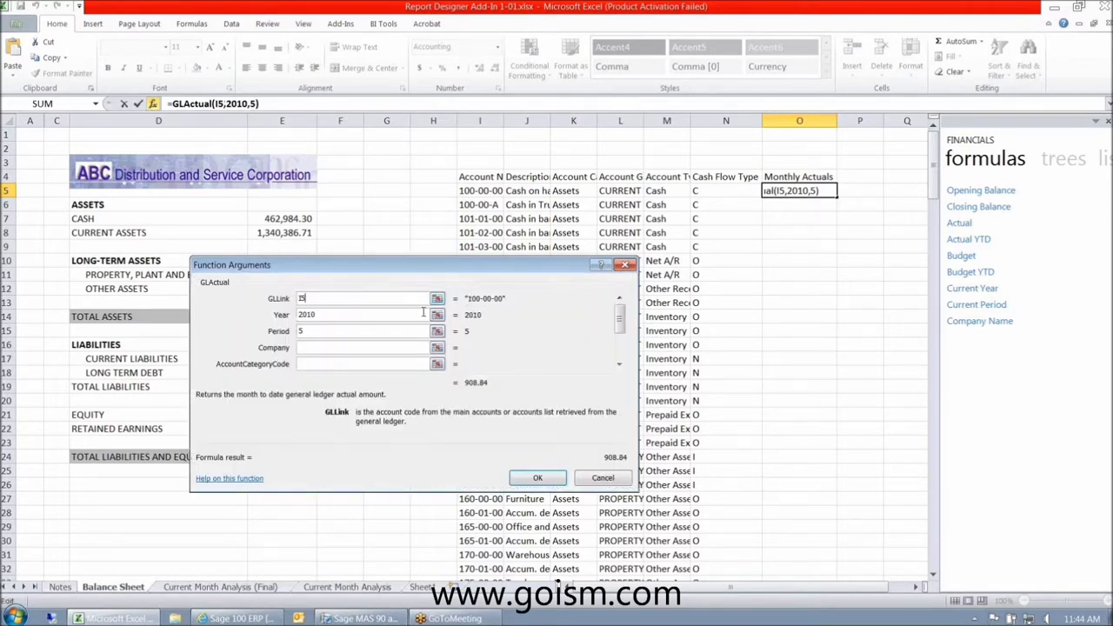
pyautogui.click(321, 314)
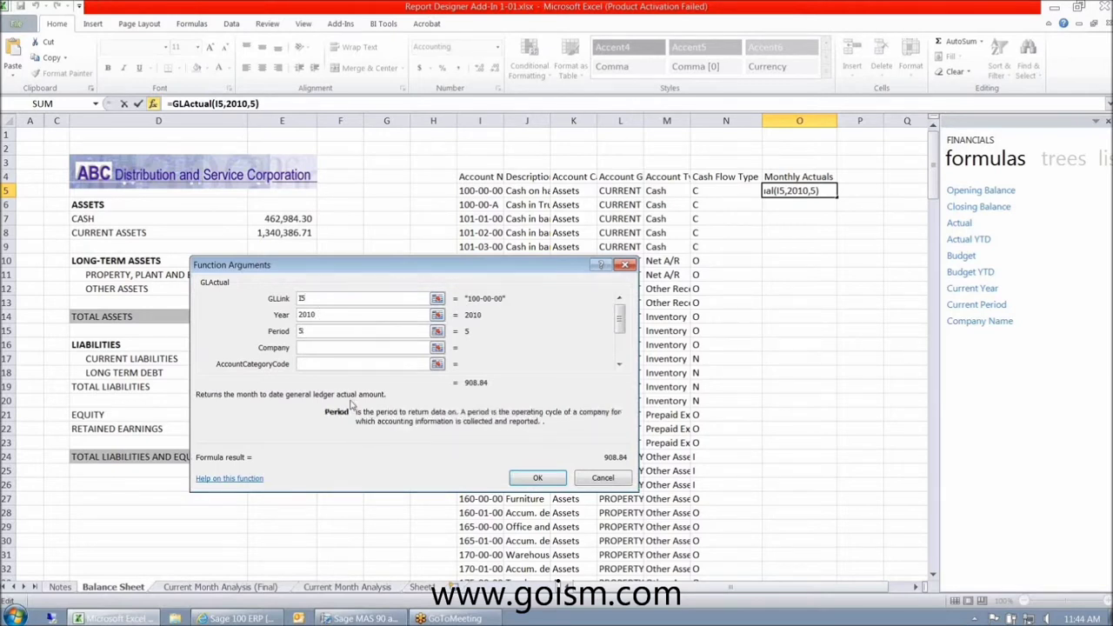
pyautogui.click(363, 349)
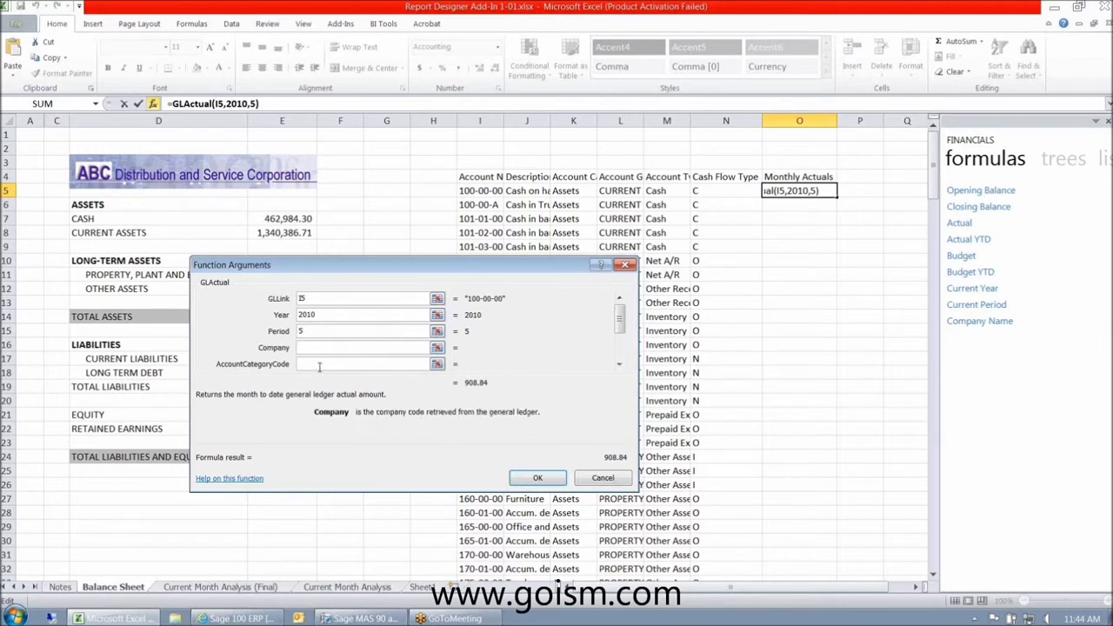
pyautogui.click(538, 479)
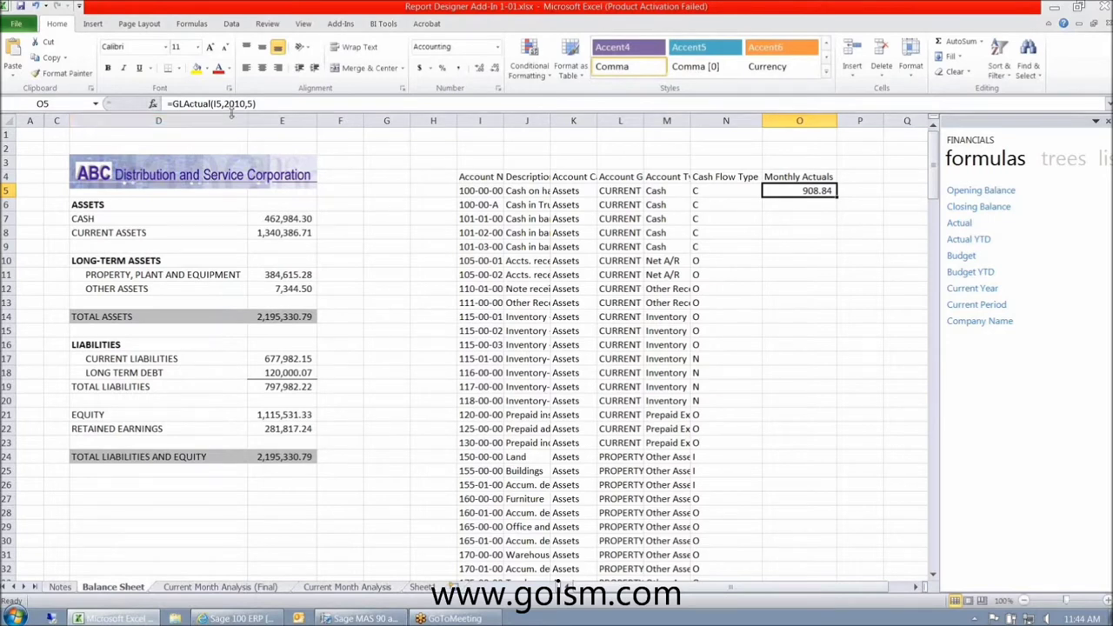
# - Fill O5's GLActual formula down column O to row 205 and return to the top
pyautogui.click(485, 192)
pyautogui.click(794, 193)
pyautogui.doubleClick(837, 197)
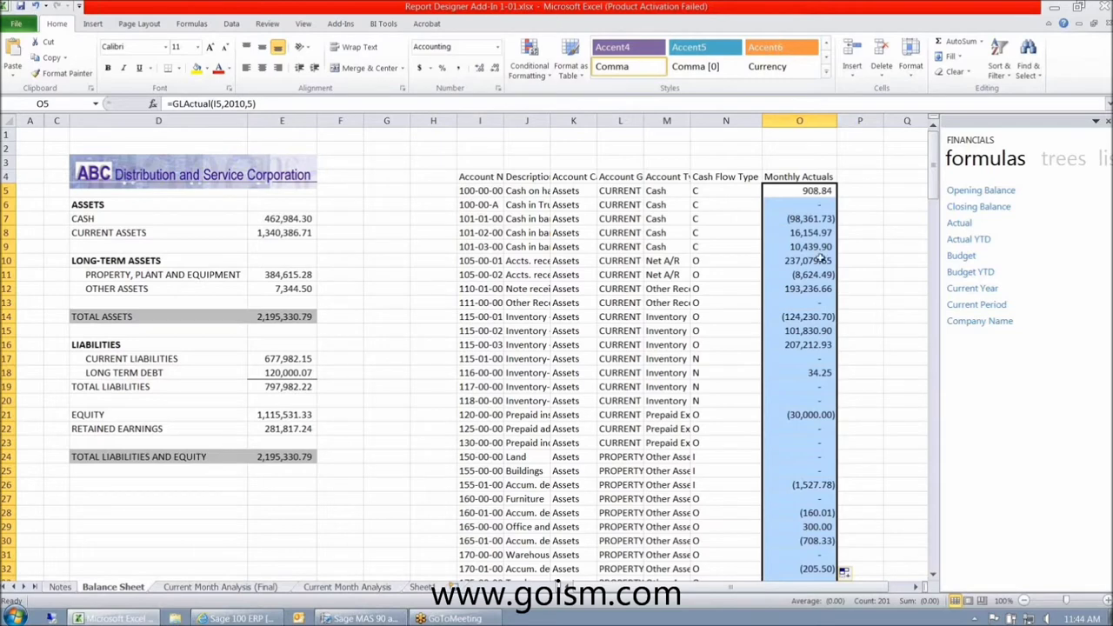
pyautogui.moveTo(934, 158); pyautogui.dragTo(961, 572)
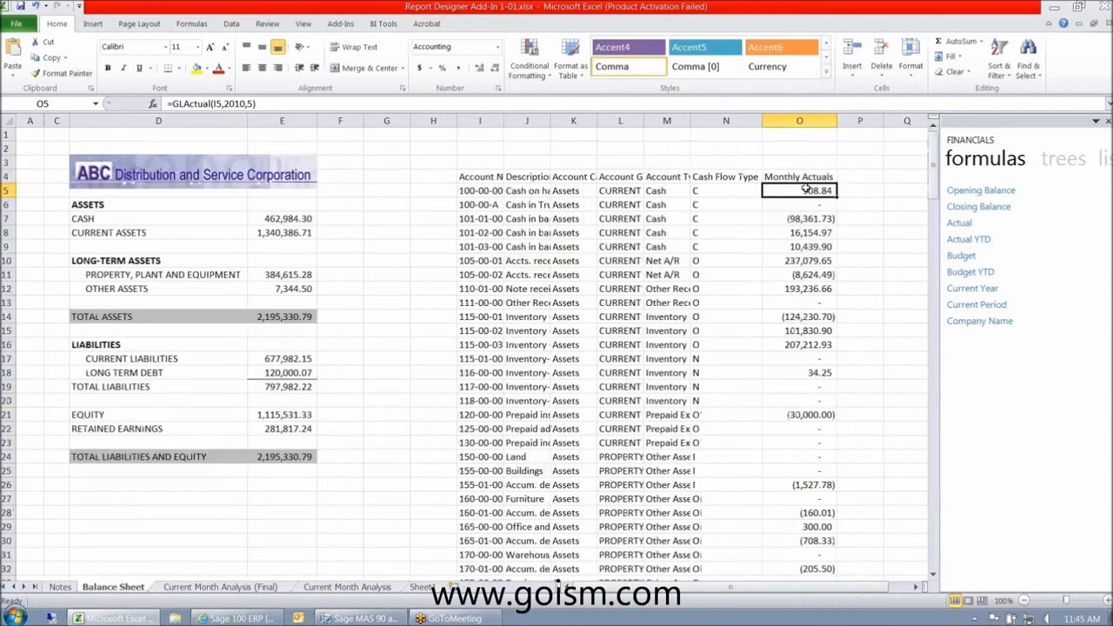
pyautogui.click(800, 358)
pyautogui.click(800, 190)
# - Head column P 'YTD Activity' with the year 2010 above it in P3
pyautogui.click(860, 175)
pyautogui.write('Y')
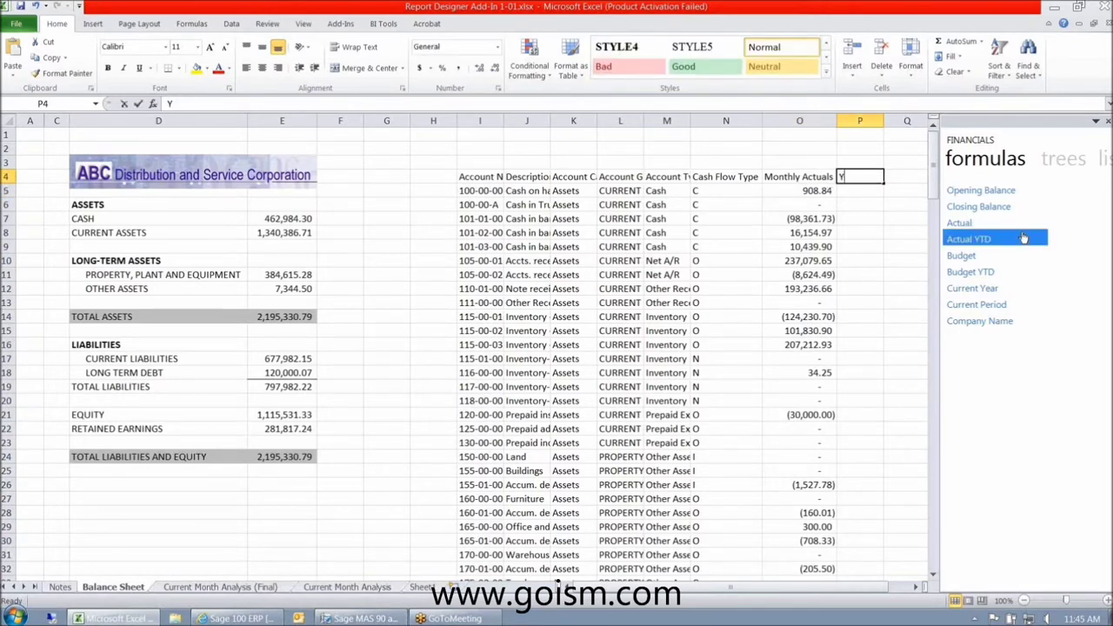
pyautogui.write('TD Activity')
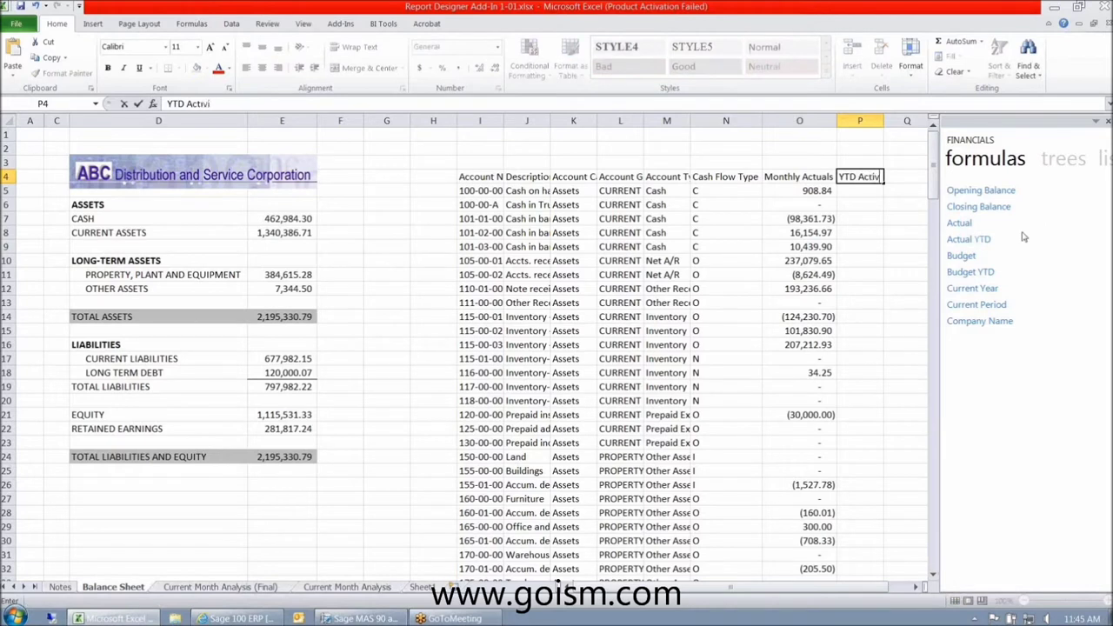
pyautogui.press('Return')
pyautogui.press('Up')
pyautogui.press('Up')
pyautogui.write('2010')
pyautogui.press('Return')
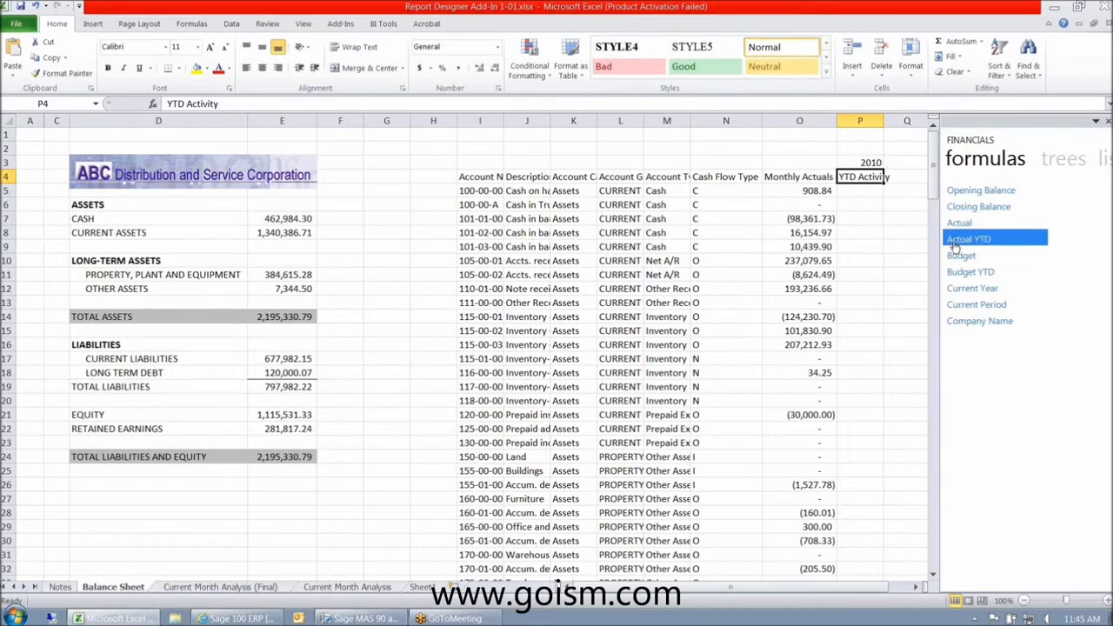
# - Put =GLActualYTD(I5,2010,5) in P5 with Comma Style, fill it down, and autofit column P
pyautogui.moveTo(954, 248); pyautogui.dragTo(875, 197)
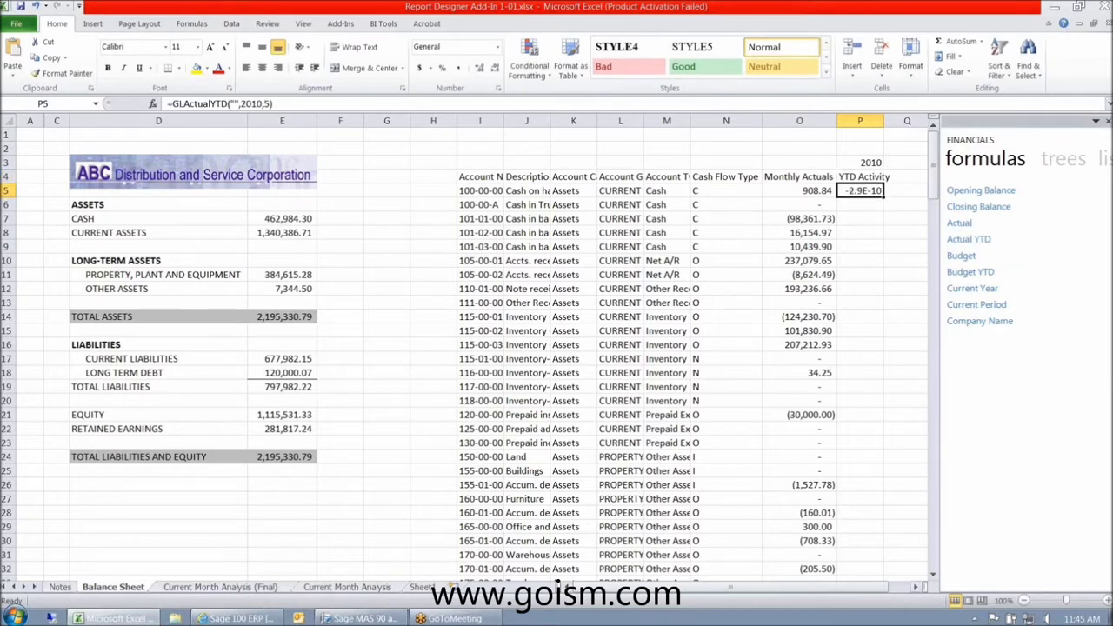
pyautogui.click(458, 68)
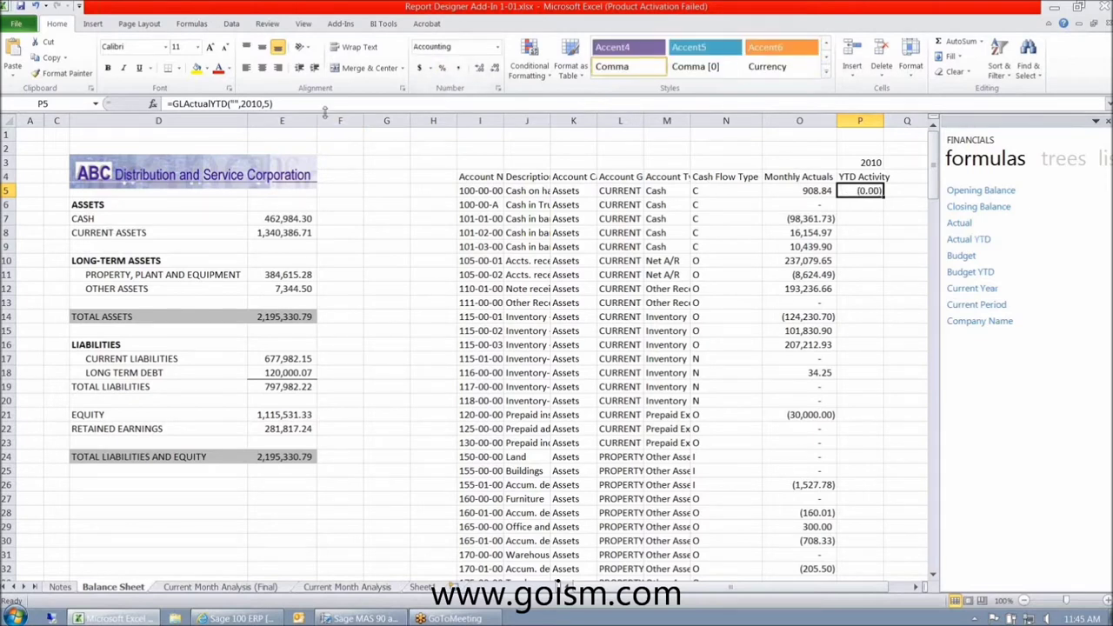
pyautogui.click(232, 104)
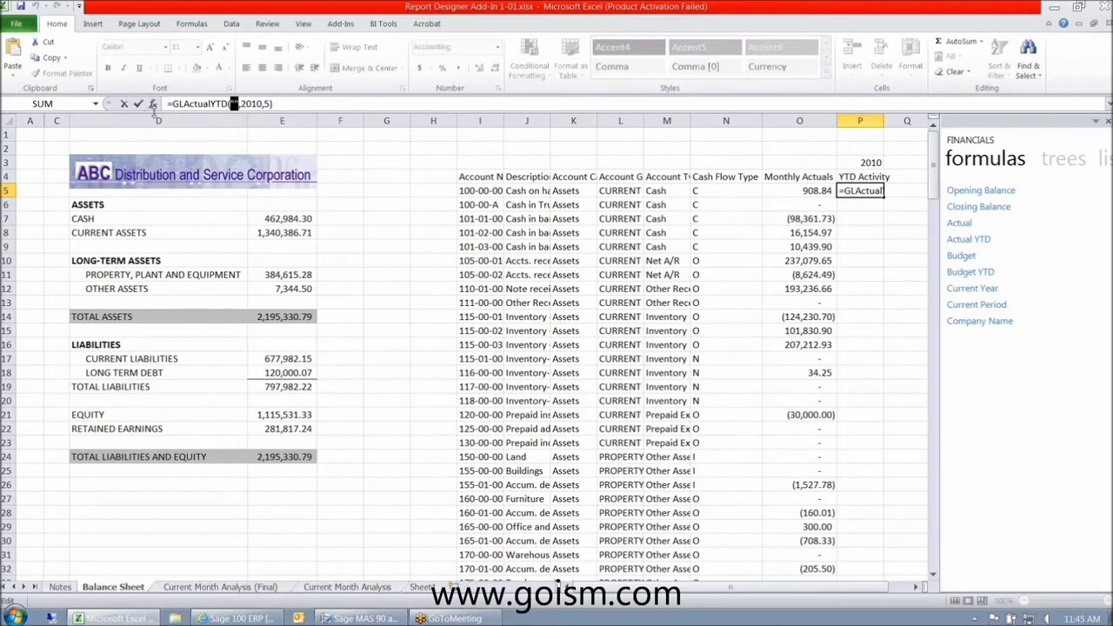
pyautogui.click(485, 194)
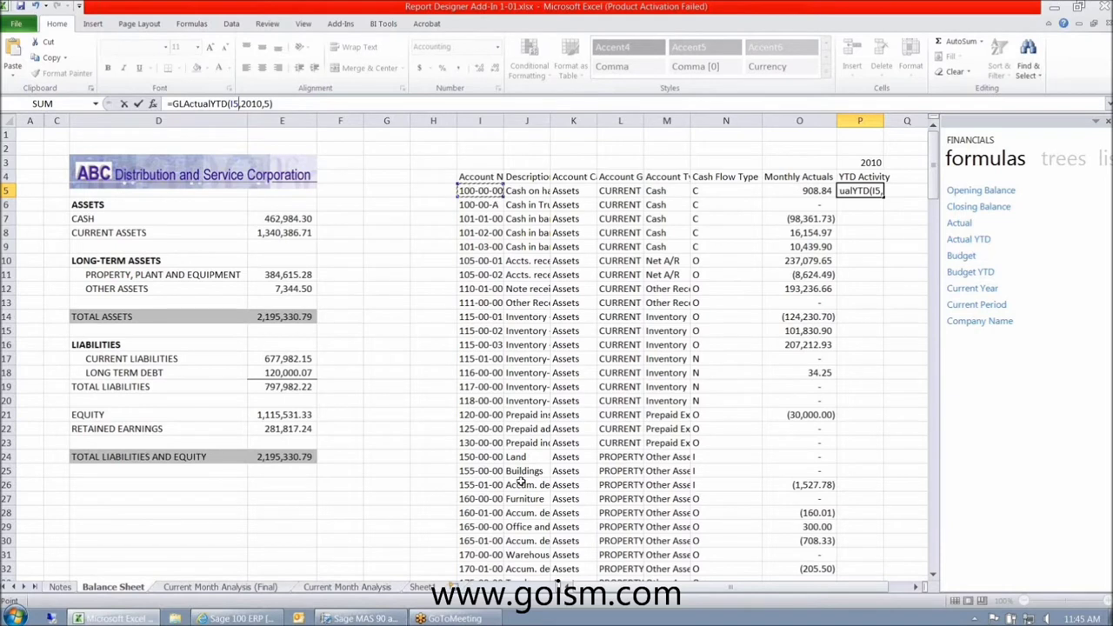
pyautogui.press('Return')
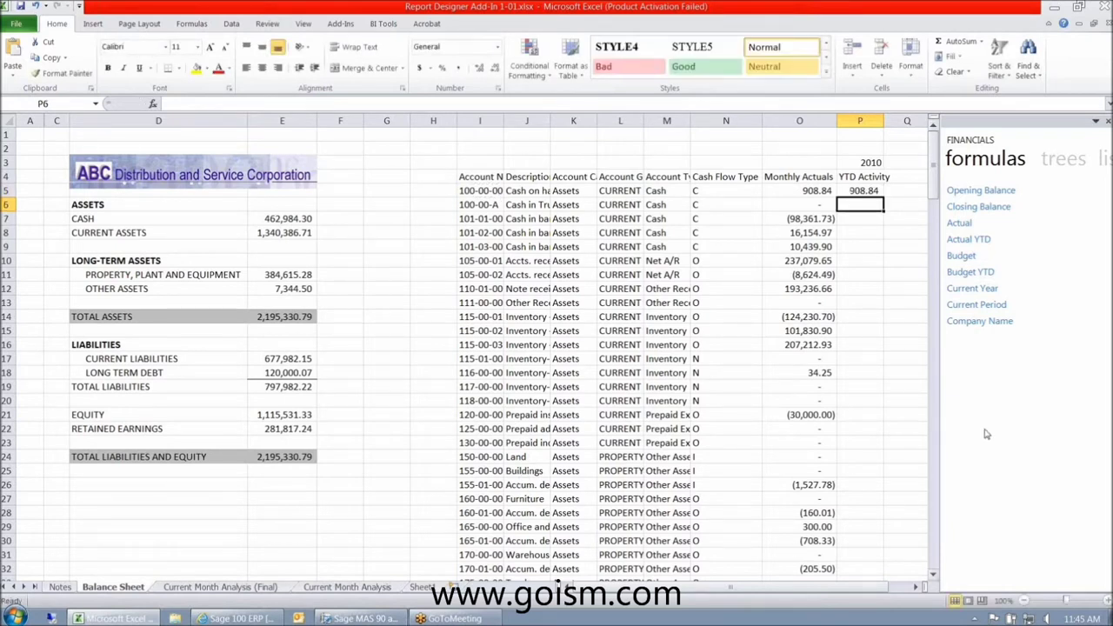
pyautogui.click(867, 193)
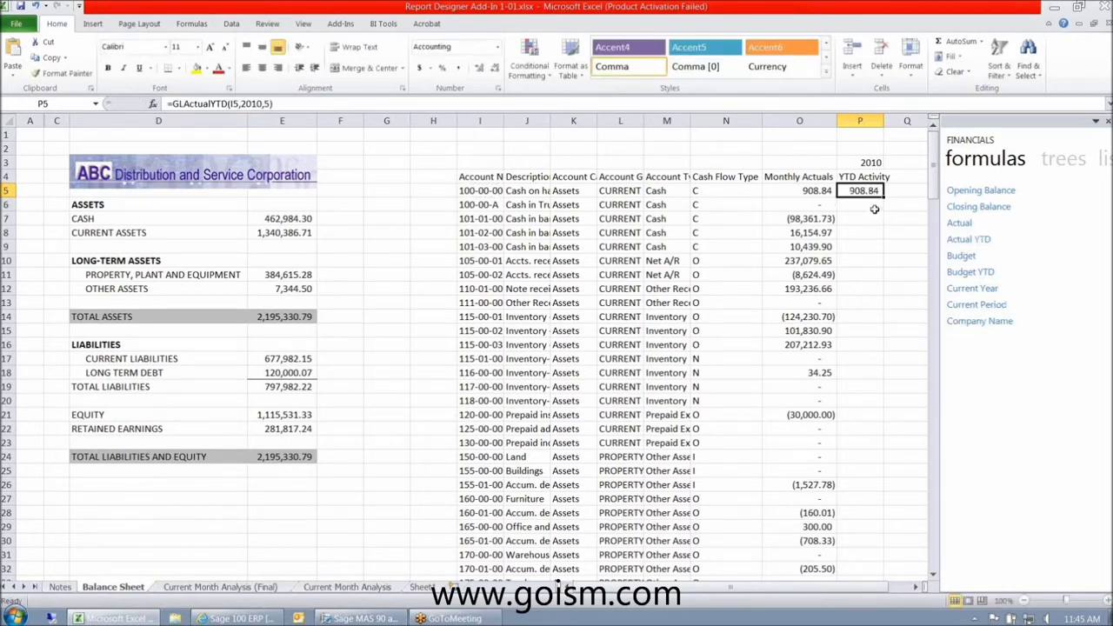
pyautogui.doubleClick(883, 197)
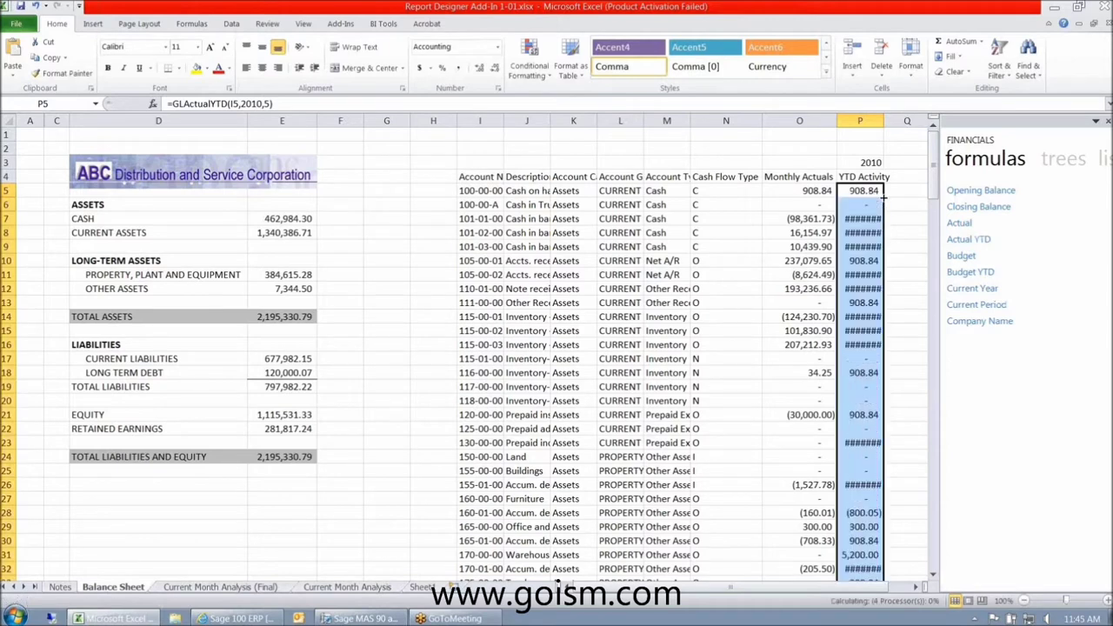
pyautogui.doubleClick(883, 116)
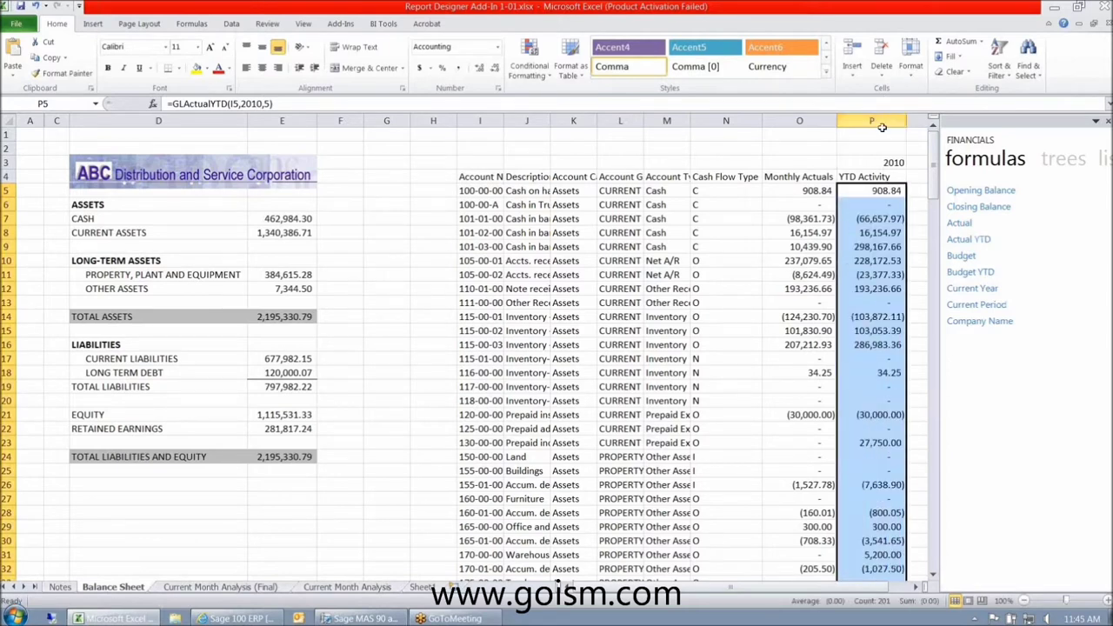
# - Spot-check the filled GLActualYTD formulas down column P
pyautogui.click(870, 224)
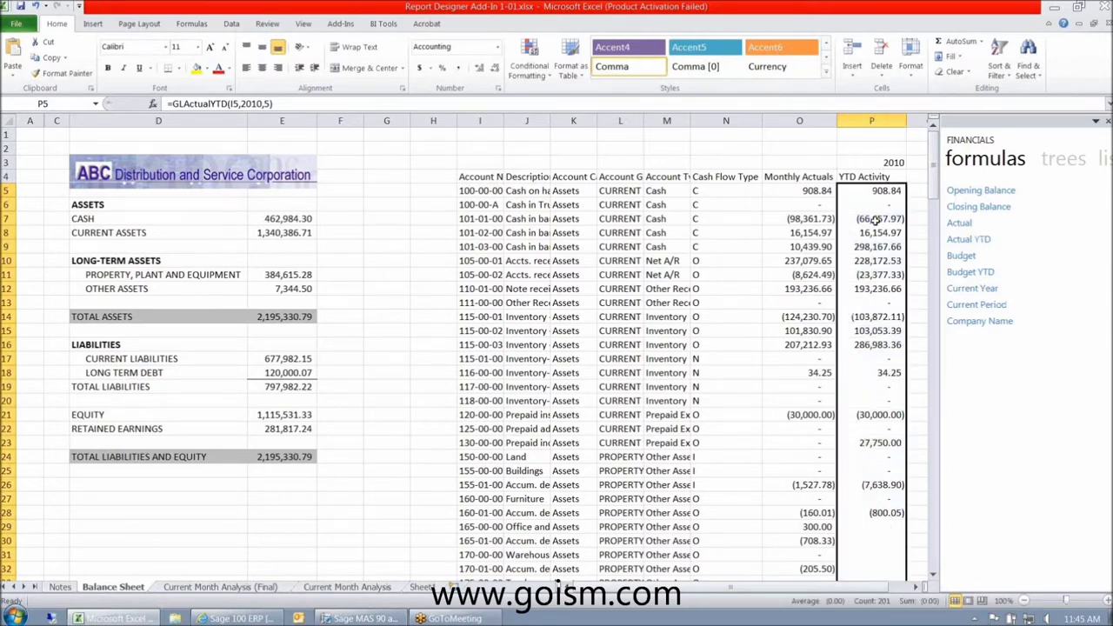
pyautogui.click(854, 233)
pyautogui.click(856, 261)
pyautogui.click(861, 331)
pyautogui.click(859, 390)
pyautogui.click(868, 498)
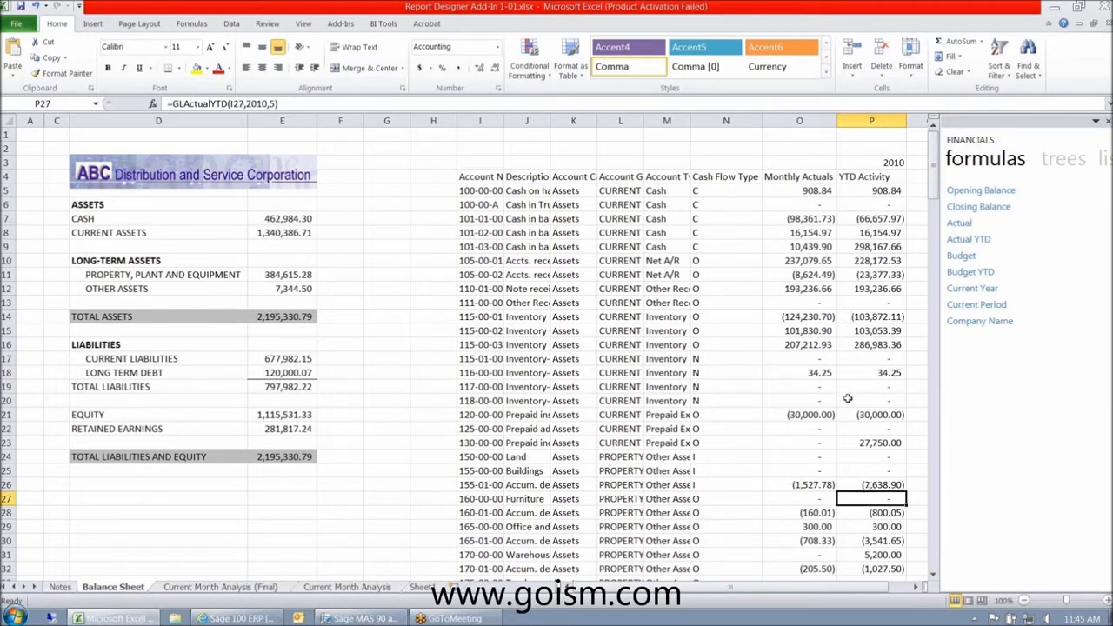
pyautogui.click(915, 590)
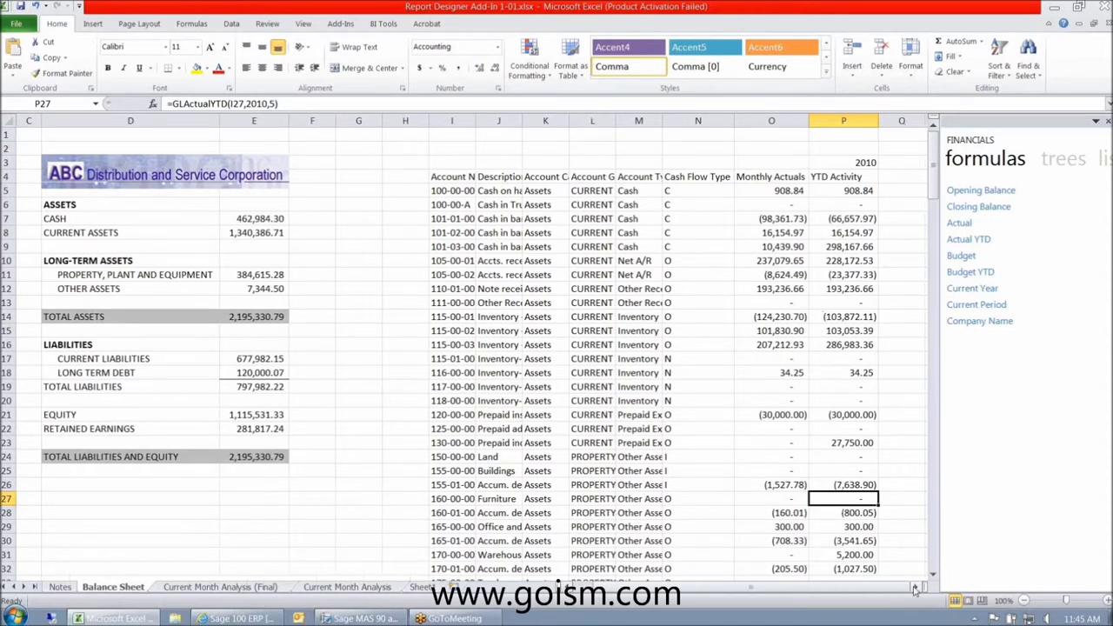
# - Head column Q '2010 Per 5' over 'Ending Balance' and autofit it
pyautogui.click(915, 589)
pyautogui.click(915, 590)
pyautogui.click(698, 162)
pyautogui.write('2010 Per 5')
pyautogui.press('Return')
pyautogui.write('Endin')
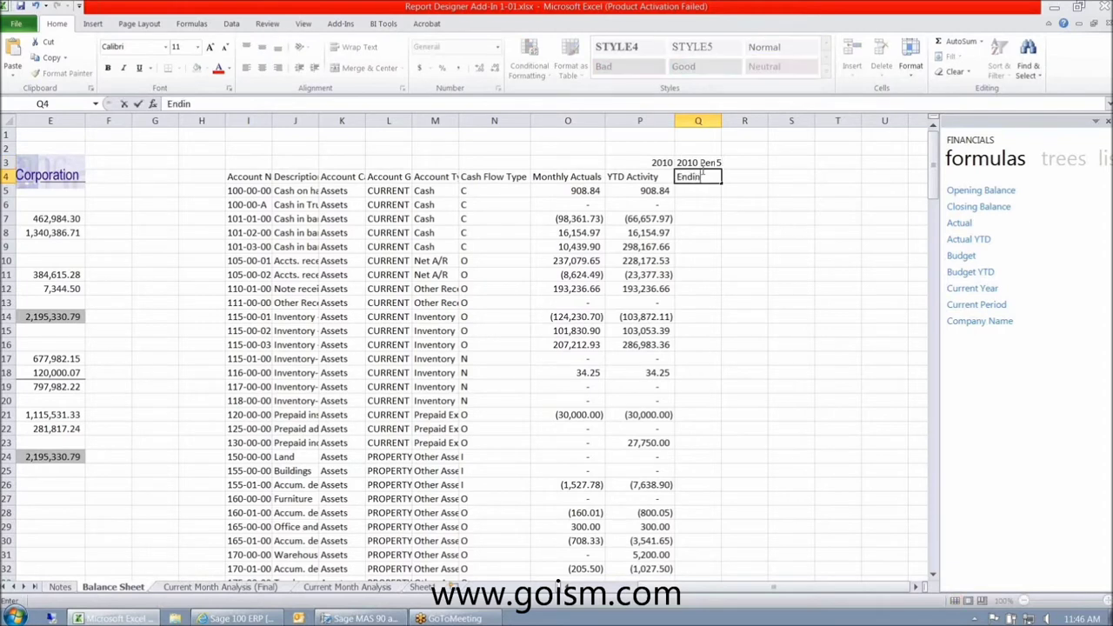
pyautogui.write('g Balance')
pyautogui.press('Return')
pyautogui.doubleClick(721, 121)
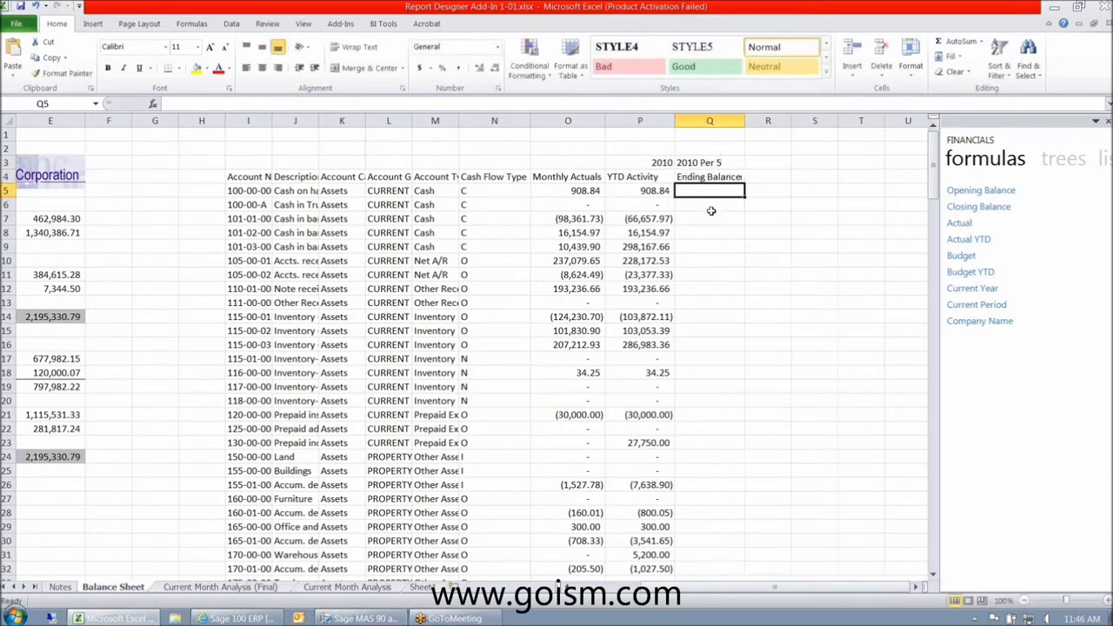
# - Put =GLClosingBalance(I5,2010,5) in Q5 with Comma Style and fill it down column Q
pyautogui.moveTo(976, 217); pyautogui.dragTo(740, 200)
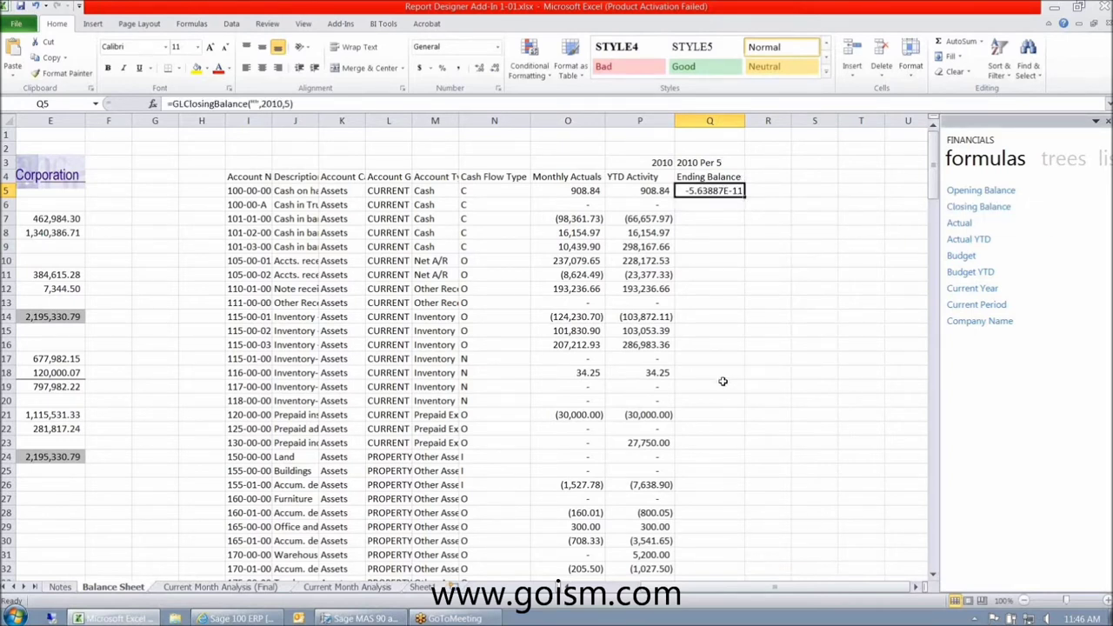
pyautogui.click(457, 68)
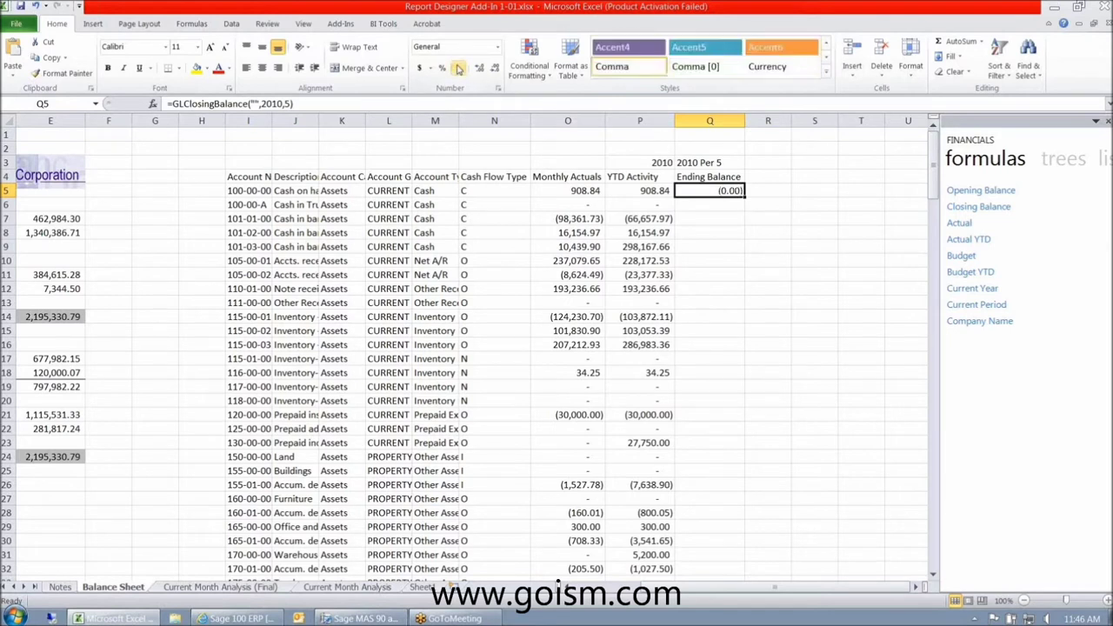
pyautogui.click(252, 103)
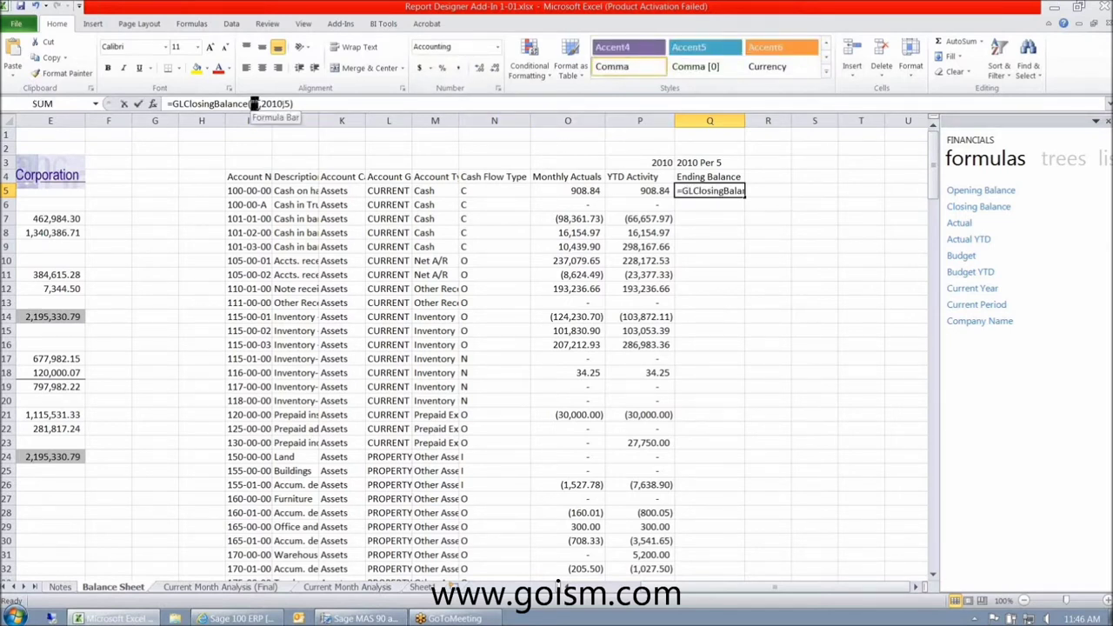
pyautogui.click(248, 191)
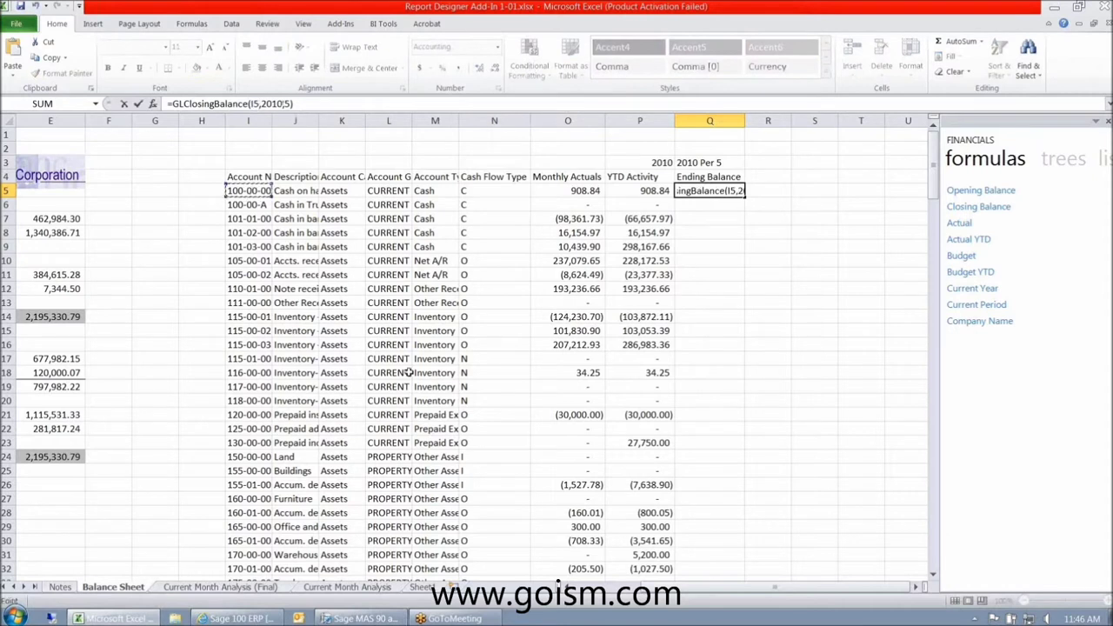
pyautogui.hotkey('ctrl', 'Return')
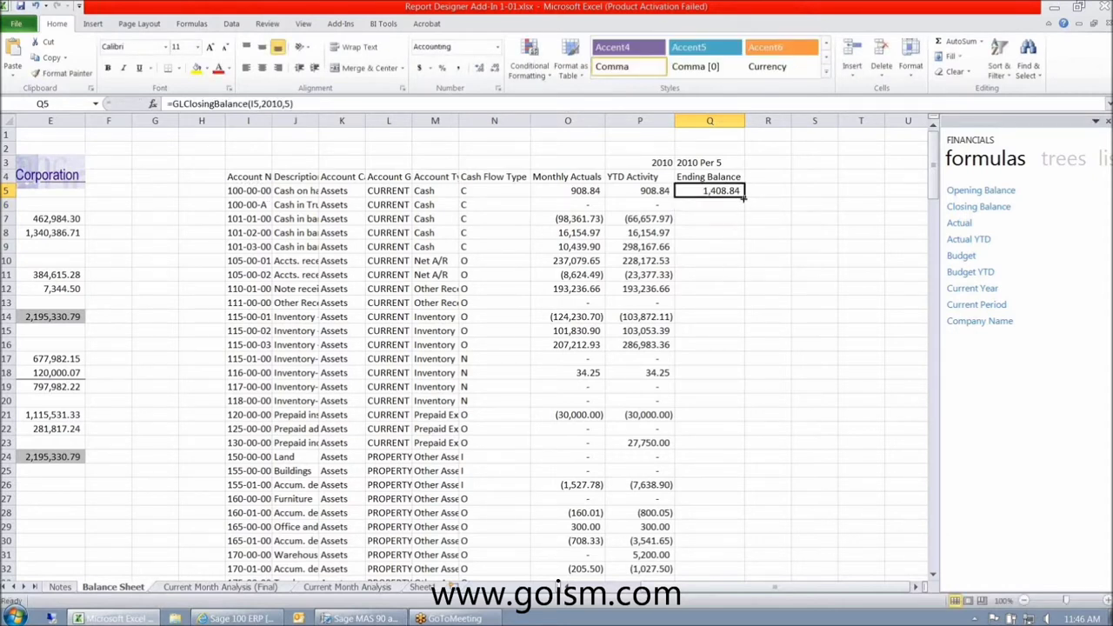
pyautogui.doubleClick(743, 198)
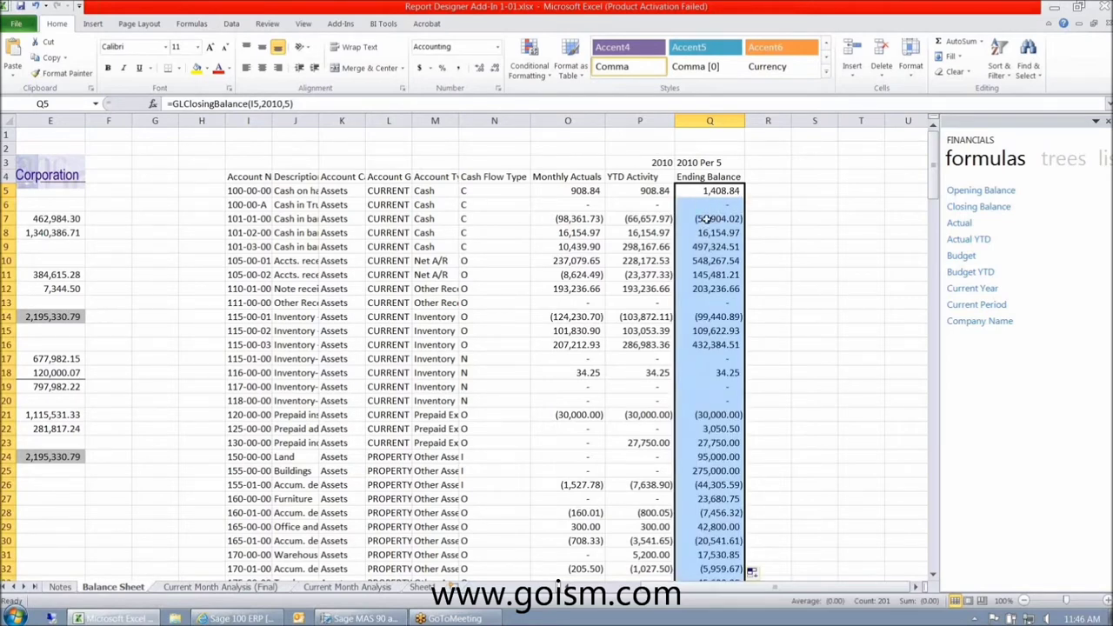
# - Spot-check the closing balance formulas down column Q to Q25
pyautogui.click(721, 218)
pyautogui.click(713, 246)
pyautogui.click(713, 288)
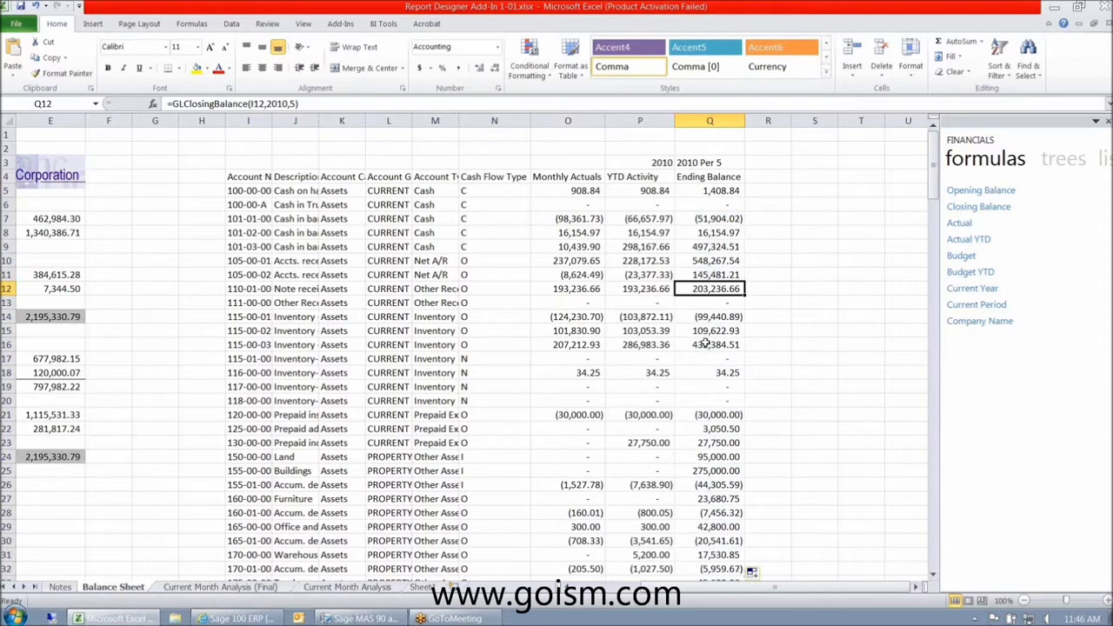
pyautogui.click(723, 188)
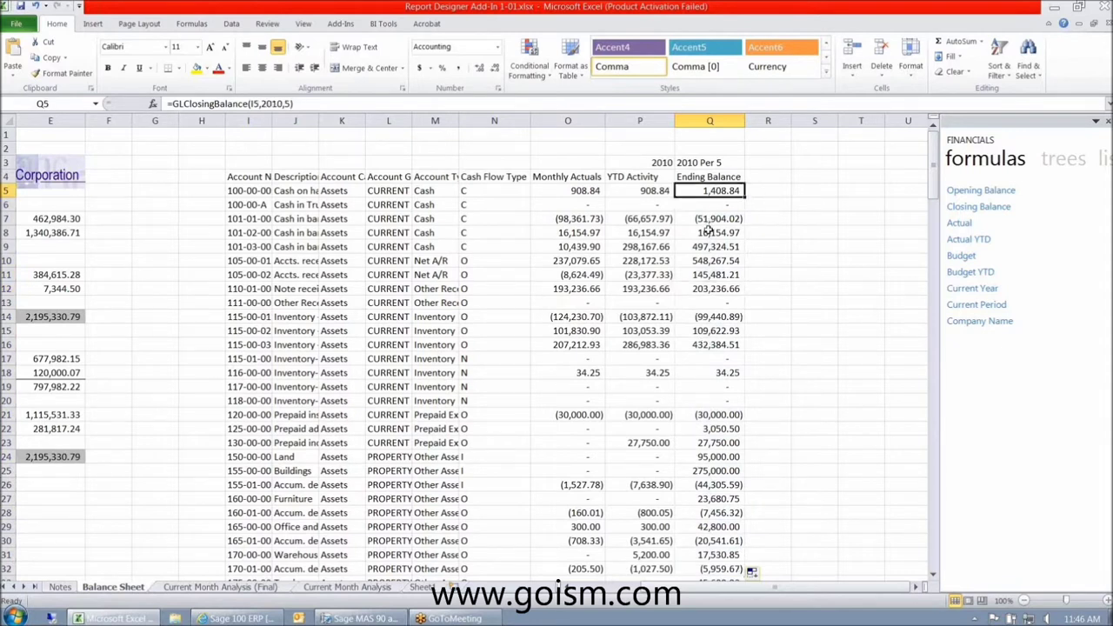
pyautogui.click(710, 246)
pyautogui.click(711, 274)
pyautogui.click(710, 331)
pyautogui.click(712, 386)
pyautogui.click(717, 469)
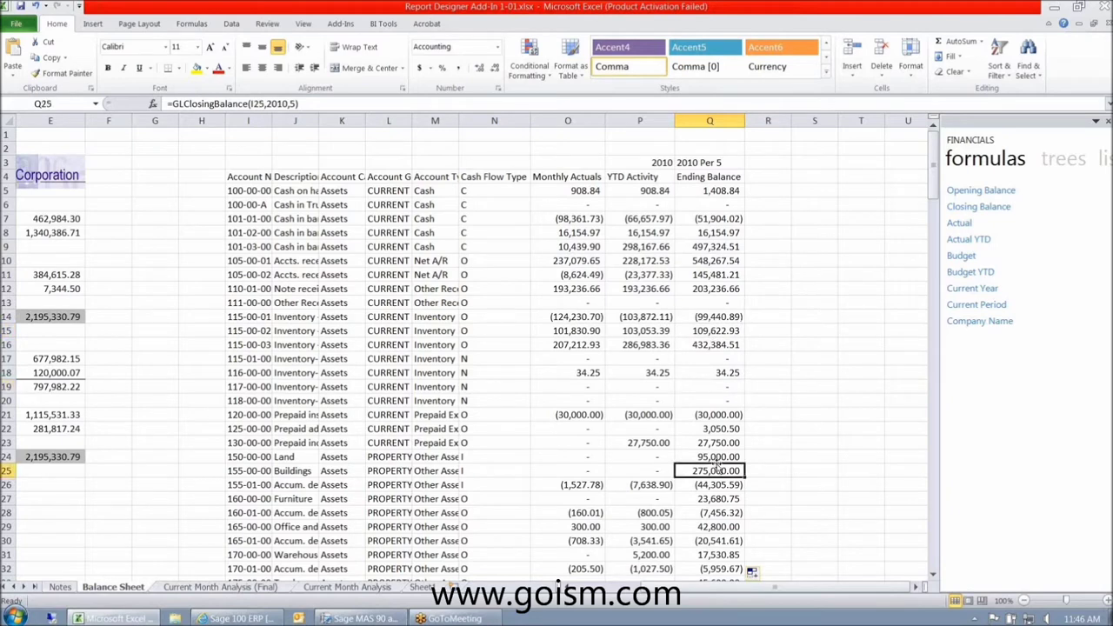
pyautogui.scroll(-1, 718, 468)
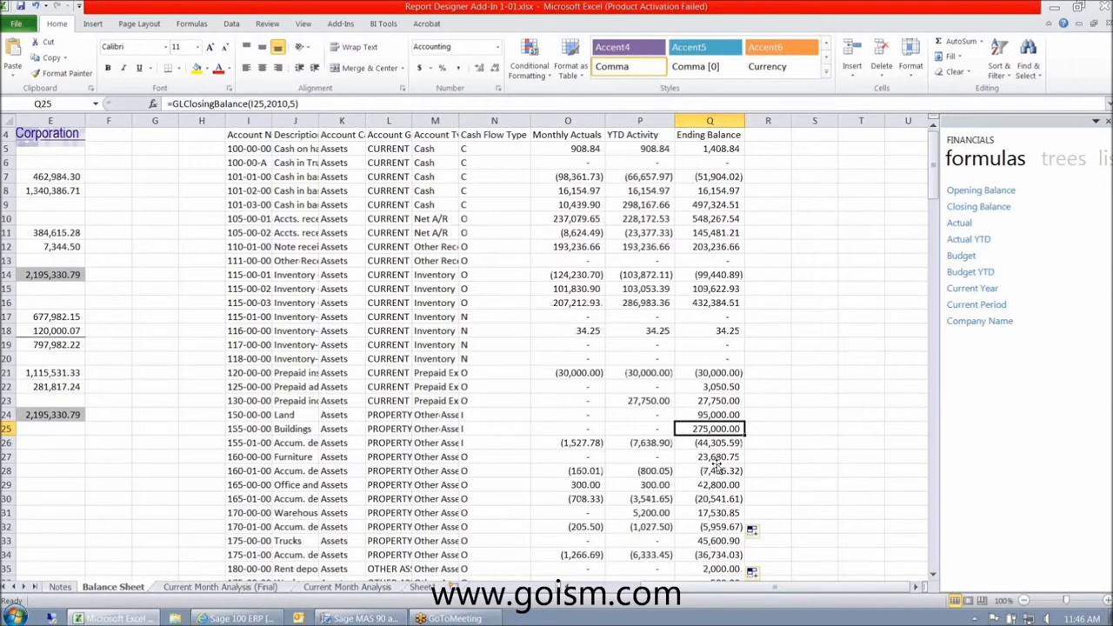
pyautogui.scroll(-6, 719, 468)
pyautogui.scroll(7, 718, 468)
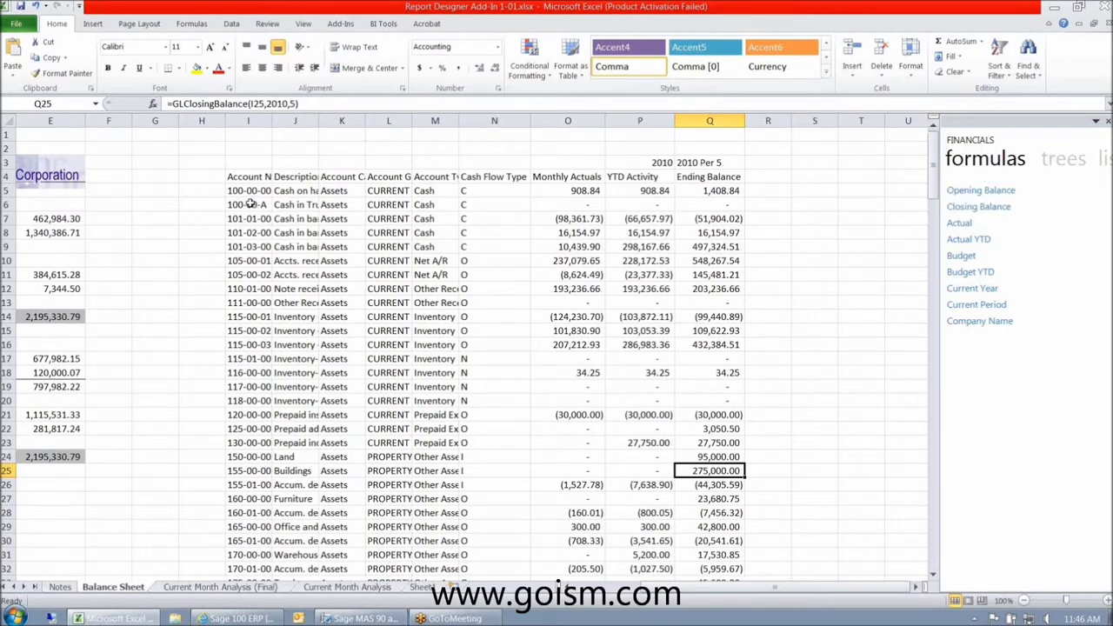
# - Change the period in O5's GLActual formula to 6 and fill it down column O
pyautogui.moveTo(250, 193); pyautogui.dragTo(304, 273)
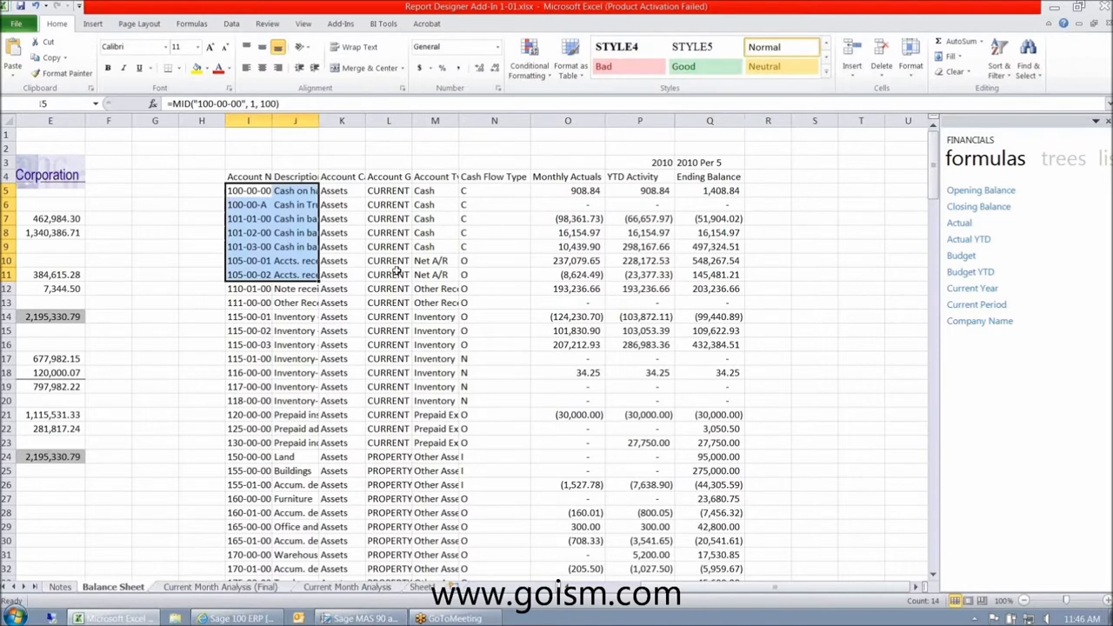
pyautogui.moveTo(588, 192); pyautogui.dragTo(588, 194)
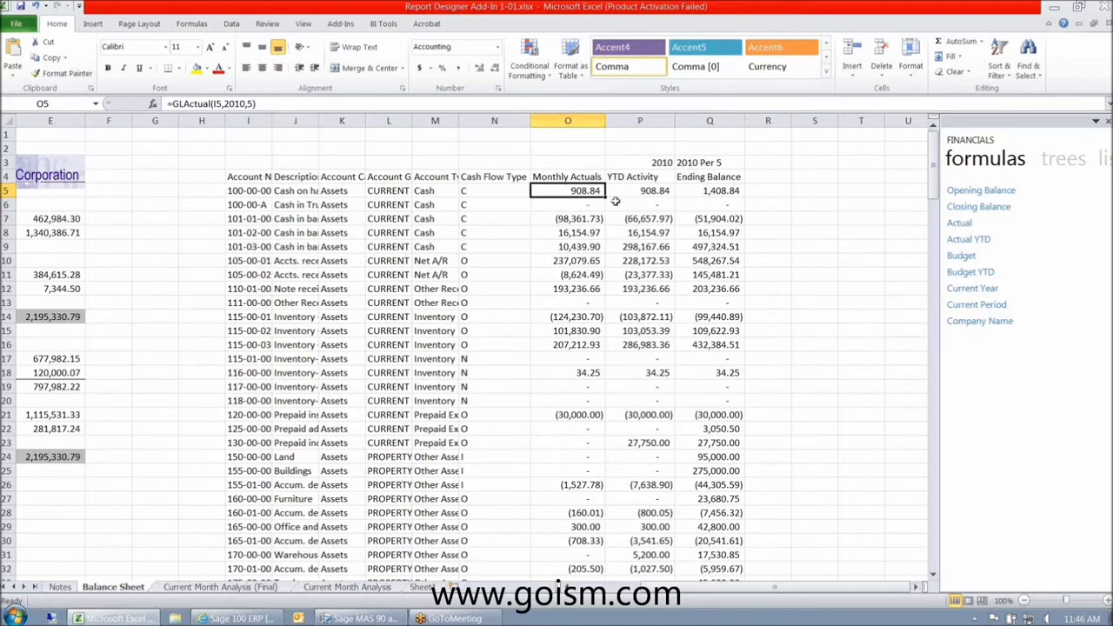
pyautogui.click(250, 104)
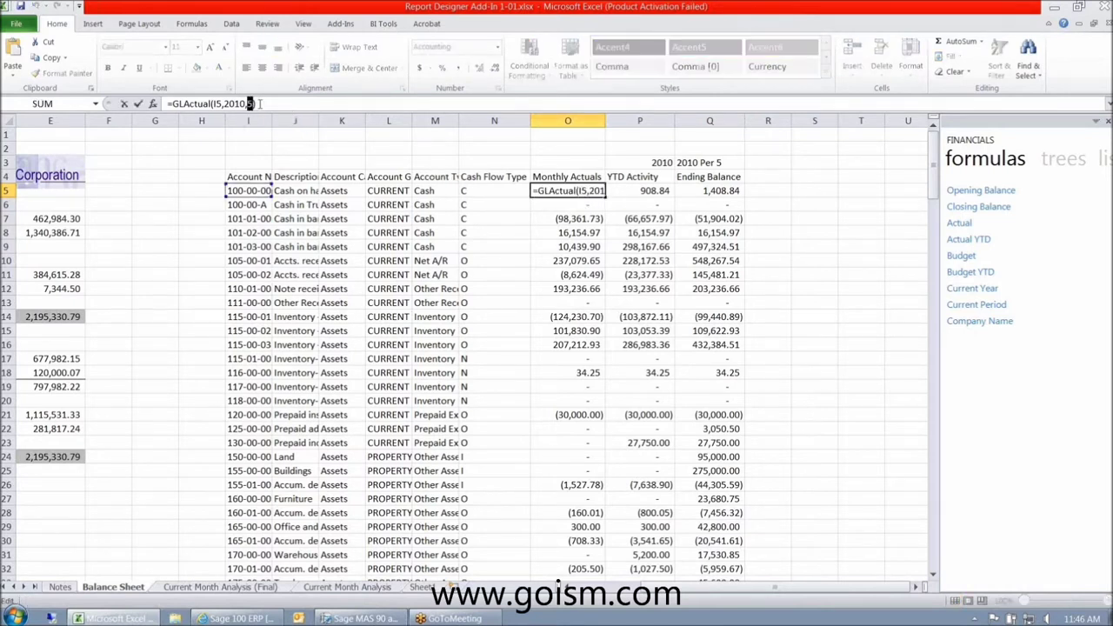
pyautogui.write('6')
pyautogui.hotkey('ctrl', 'Return')
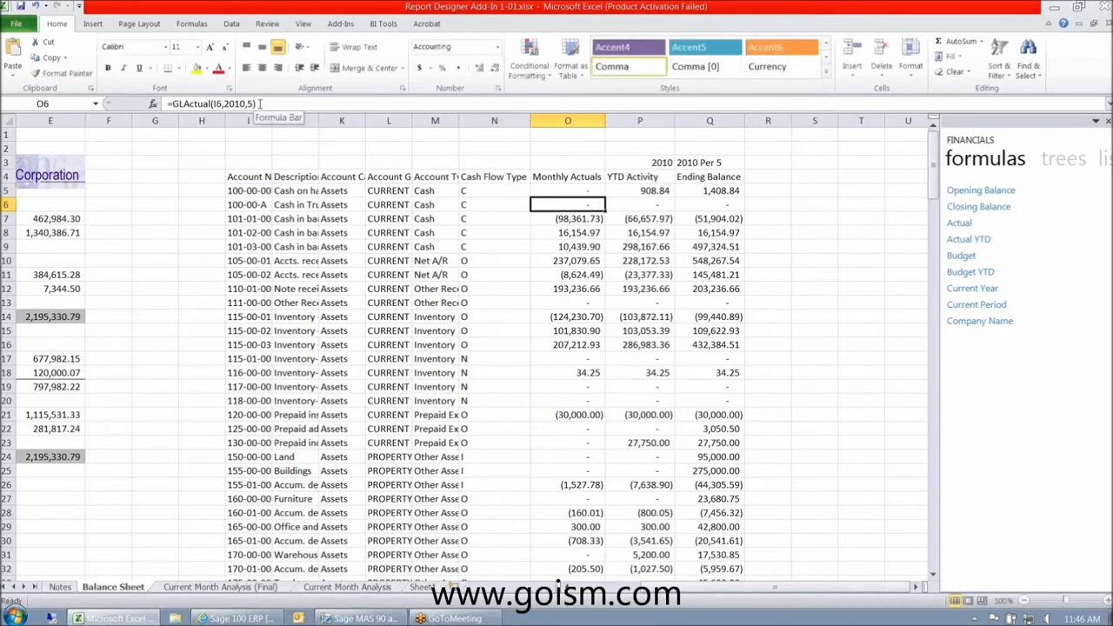
pyautogui.doubleClick(606, 196)
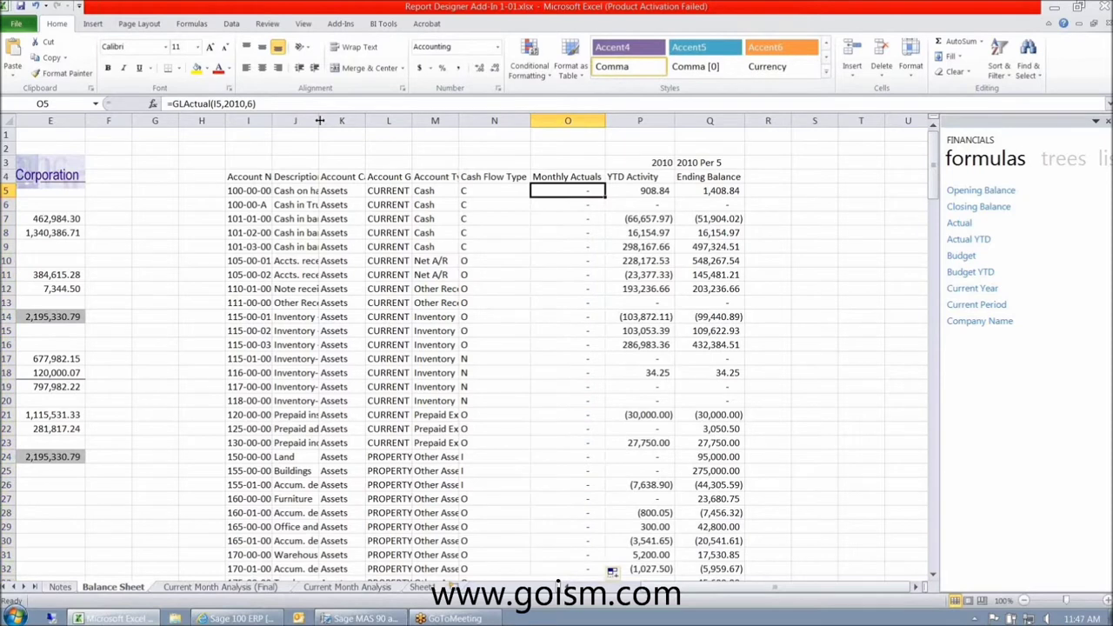
# - Re-commit O5's GLActual formula, refill column O, and select the Monthly Actuals O5:O24
pyautogui.click(252, 103)
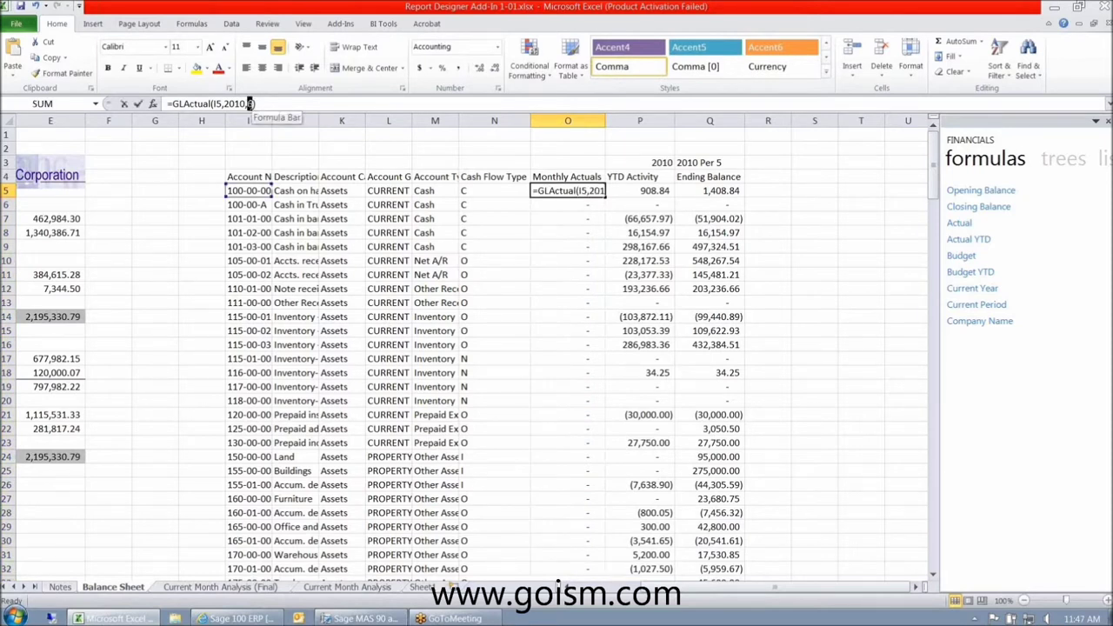
pyautogui.press('Return')
pyautogui.press('Up')
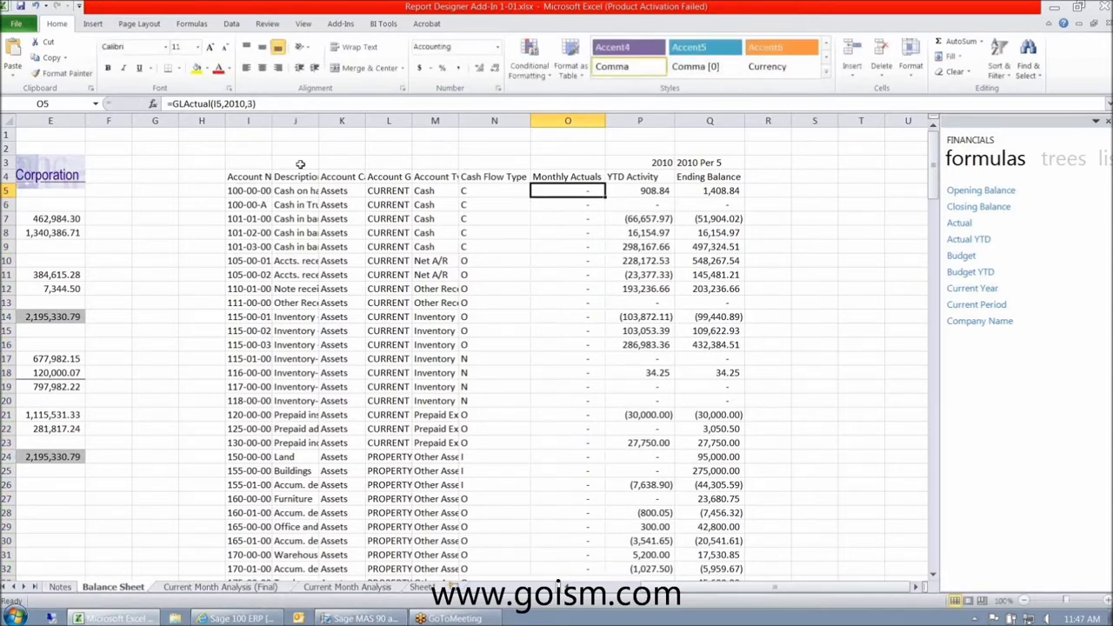
pyautogui.doubleClick(604, 196)
pyautogui.moveTo(566, 193); pyautogui.dragTo(571, 480)
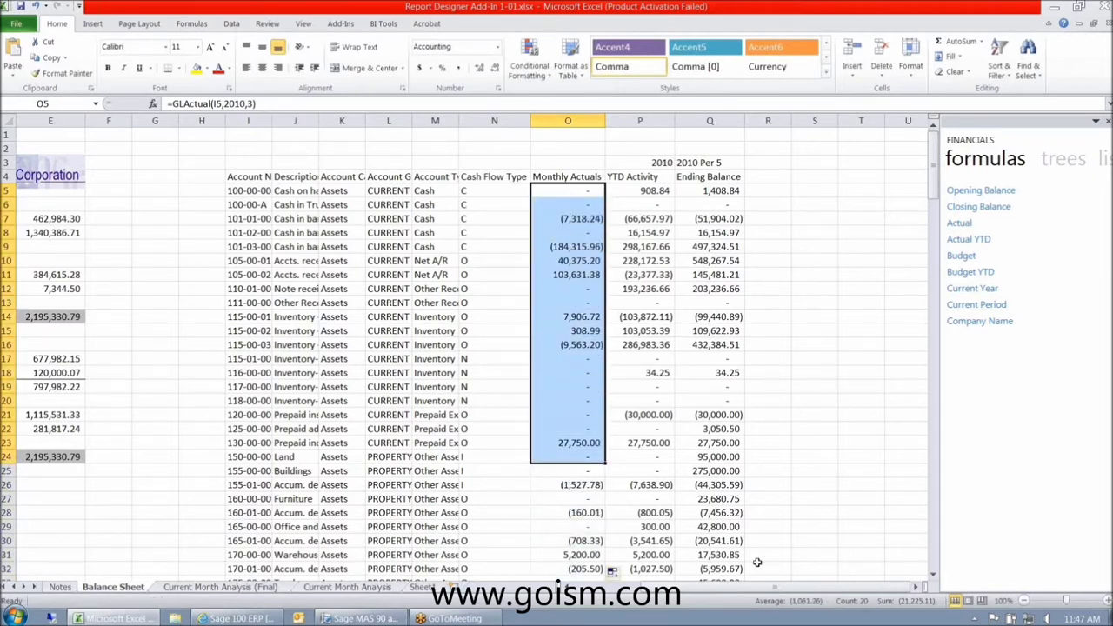
pyautogui.moveTo(756, 590); pyautogui.dragTo(730, 592)
# - Inspect the CASH total formula and the balance sheet line labels
pyautogui.click(282, 218)
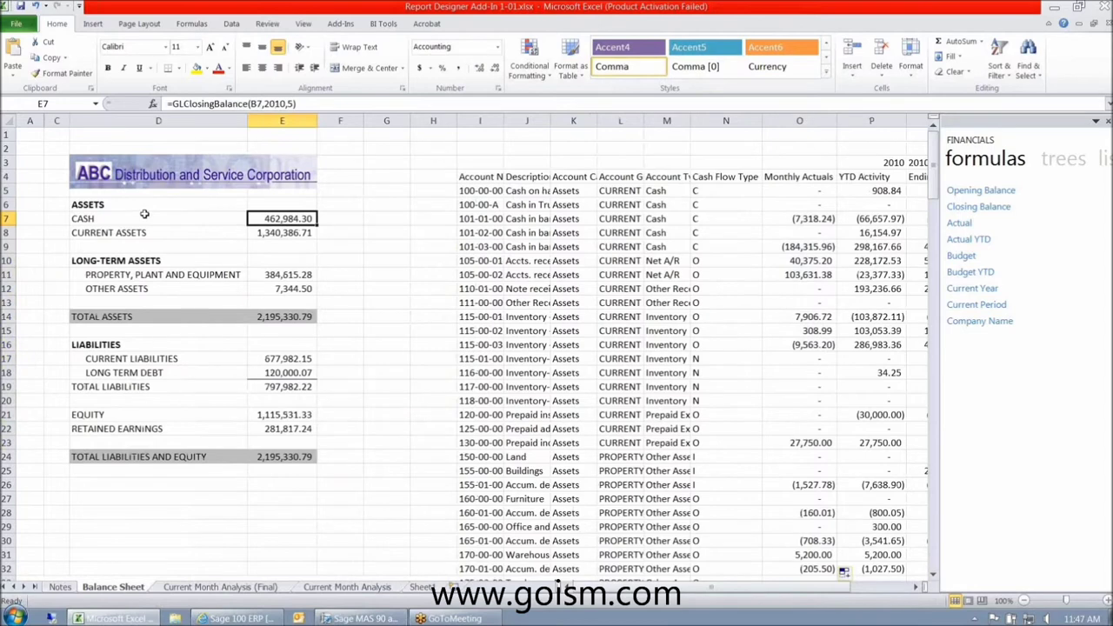
pyautogui.moveTo(131, 205); pyautogui.dragTo(127, 459)
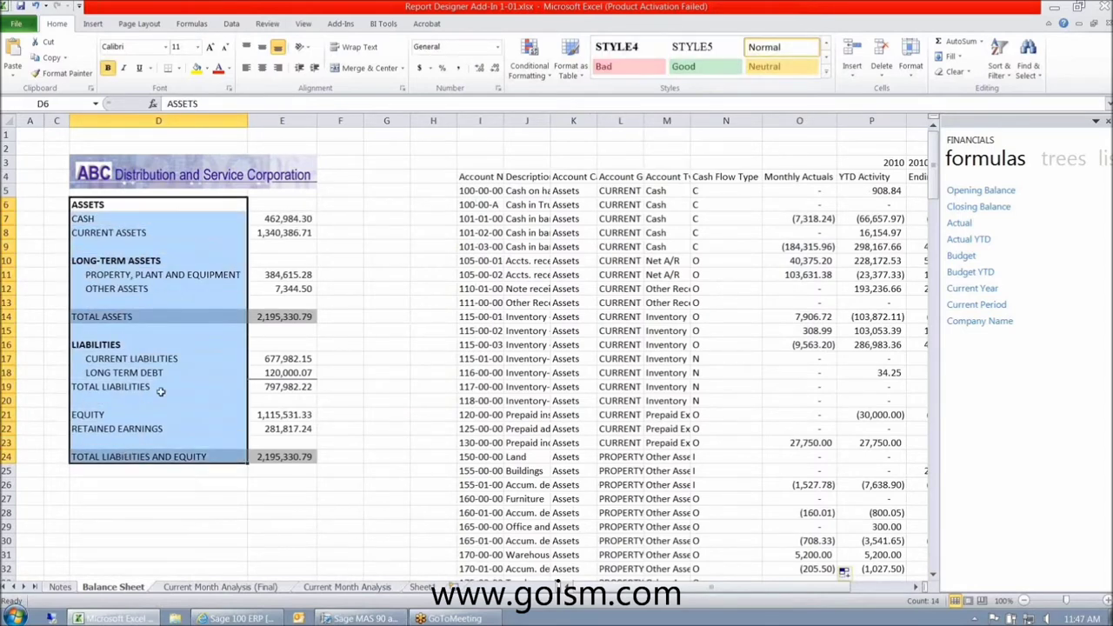
pyautogui.click(282, 219)
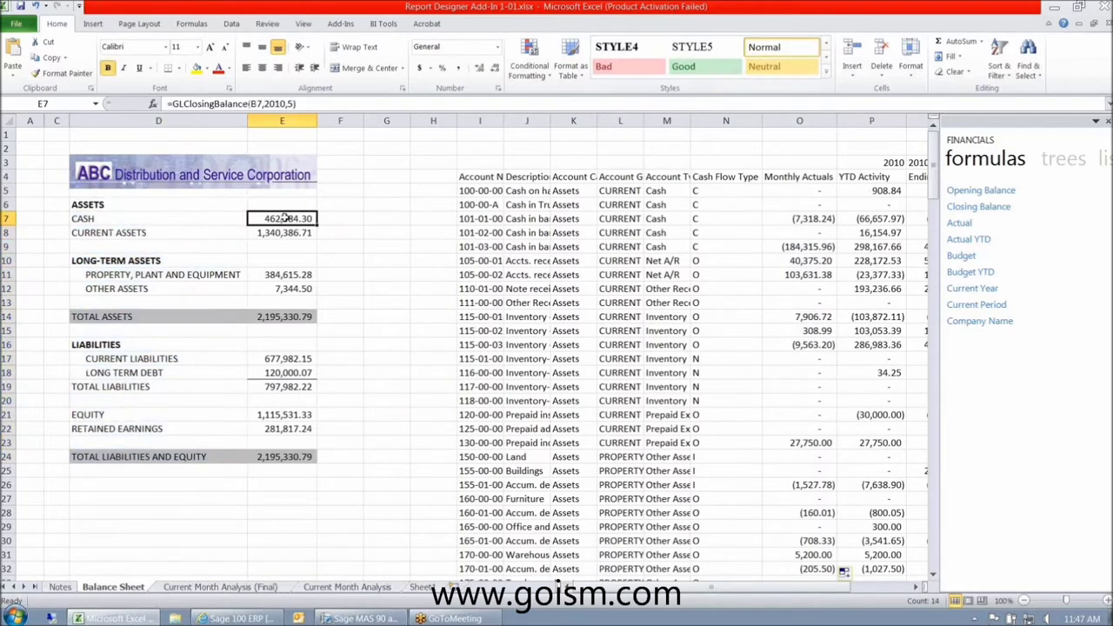
# - Unhide column B to reveal account ranges such as 100+101 for CASH
pyautogui.moveTo(43, 124); pyautogui.dragTo(26, 121)
pyautogui.rightClick(42, 127)
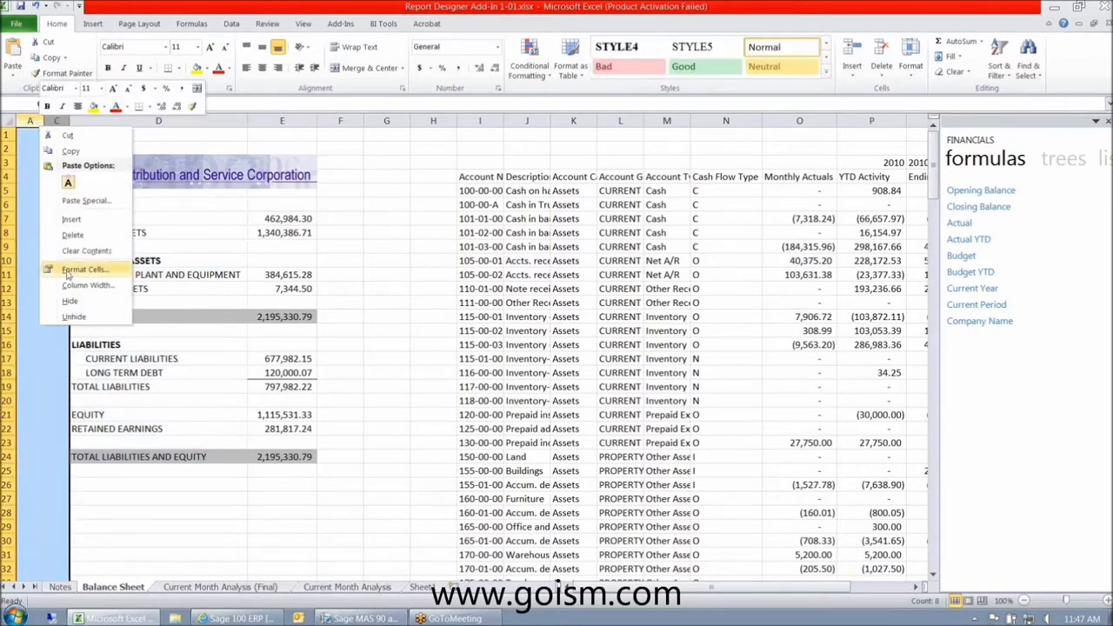
pyautogui.click(78, 318)
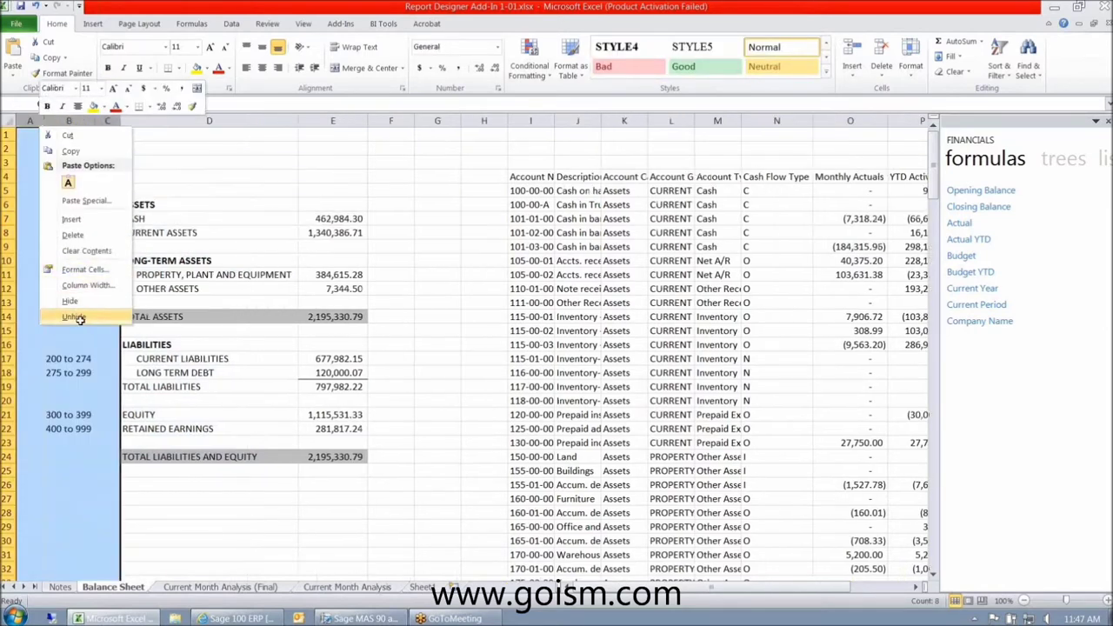
pyautogui.click(75, 219)
pyautogui.click(135, 220)
pyautogui.moveTo(539, 190); pyautogui.dragTo(533, 246)
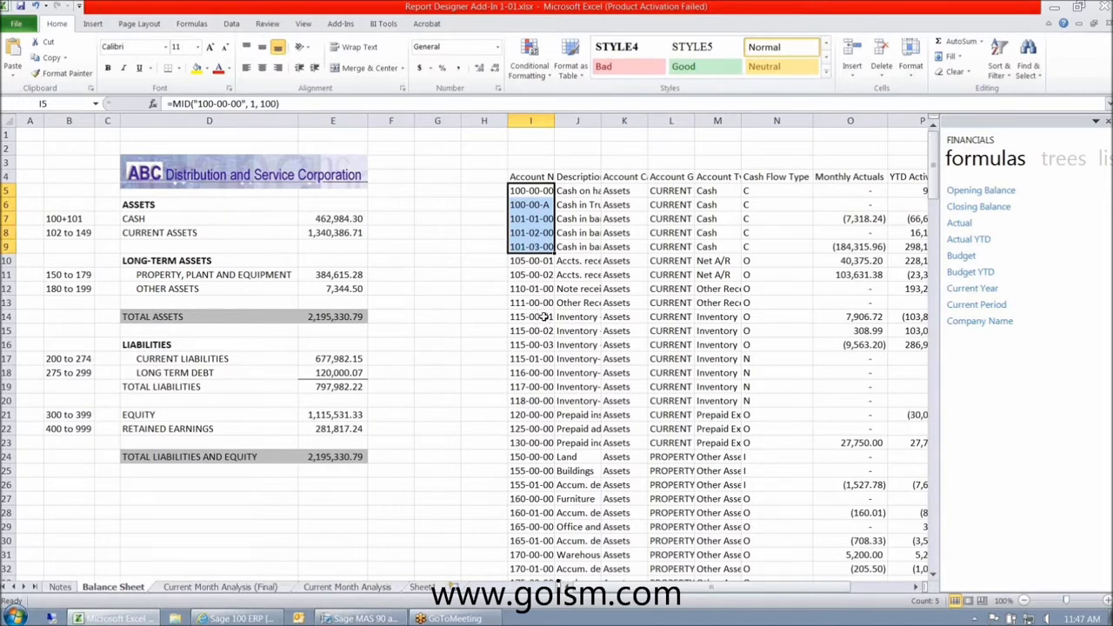
pyautogui.click(331, 222)
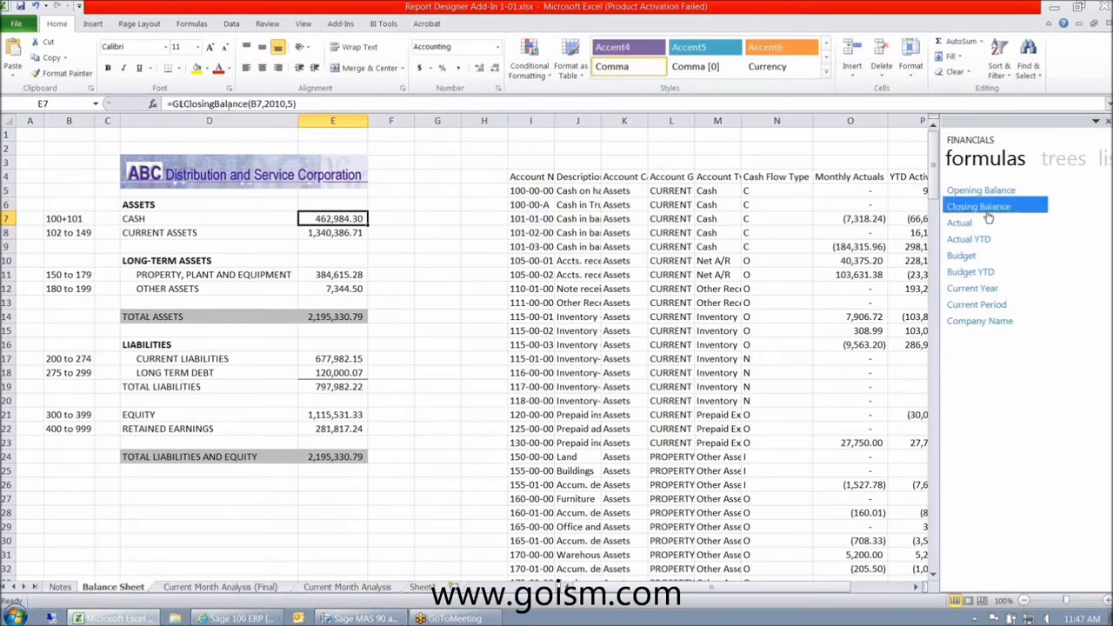
pyautogui.moveTo(990, 214); pyautogui.dragTo(343, 226)
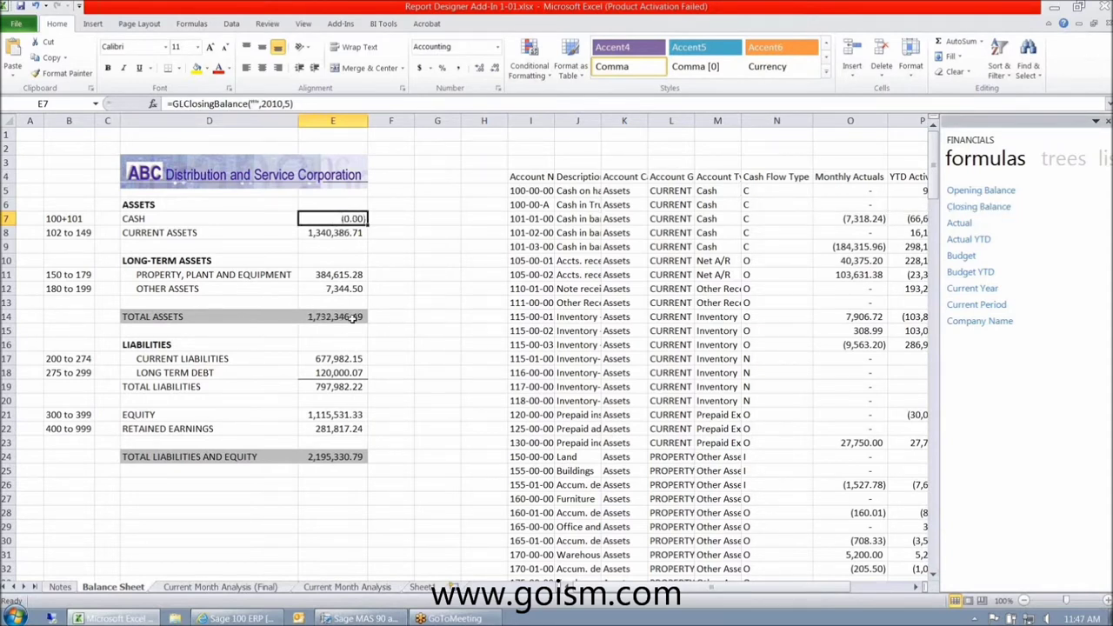
pyautogui.click(252, 103)
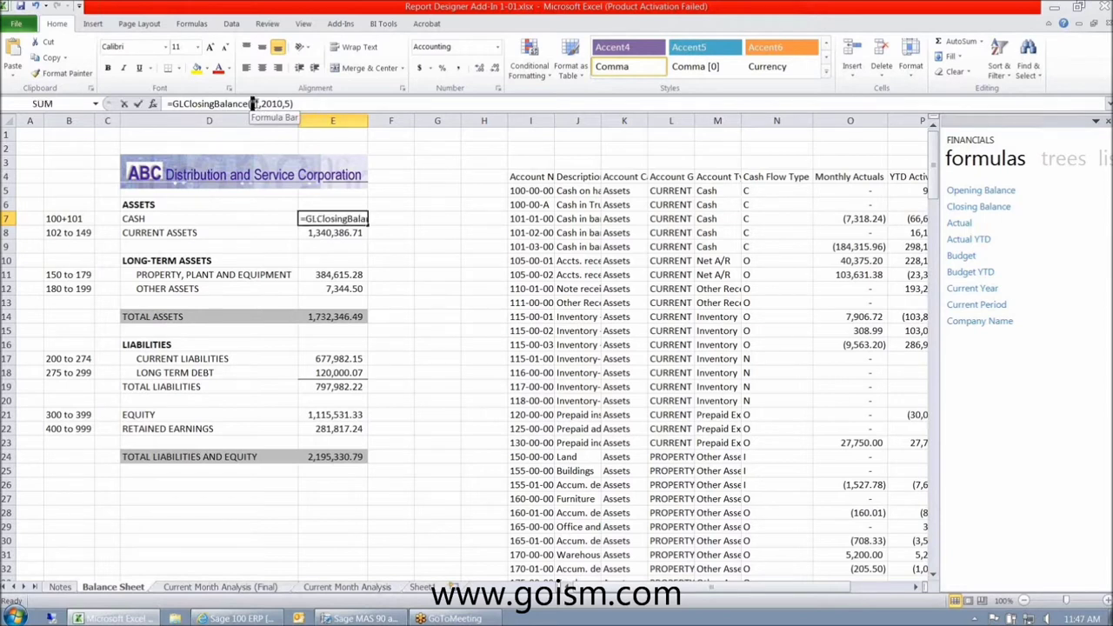
pyautogui.doubleClick(254, 104)
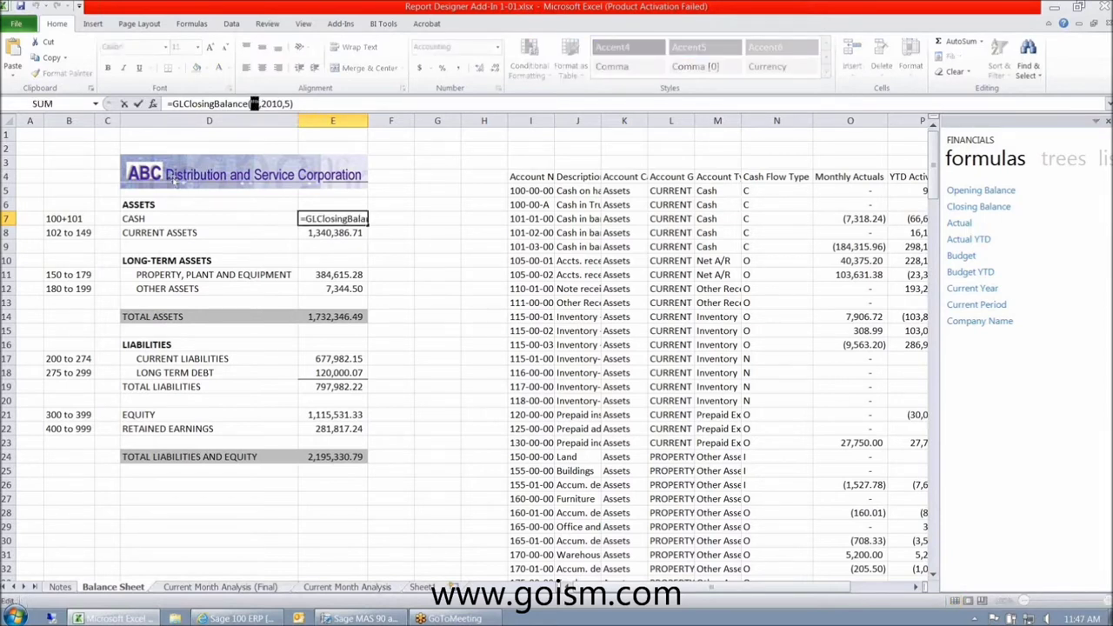
pyautogui.click(71, 218)
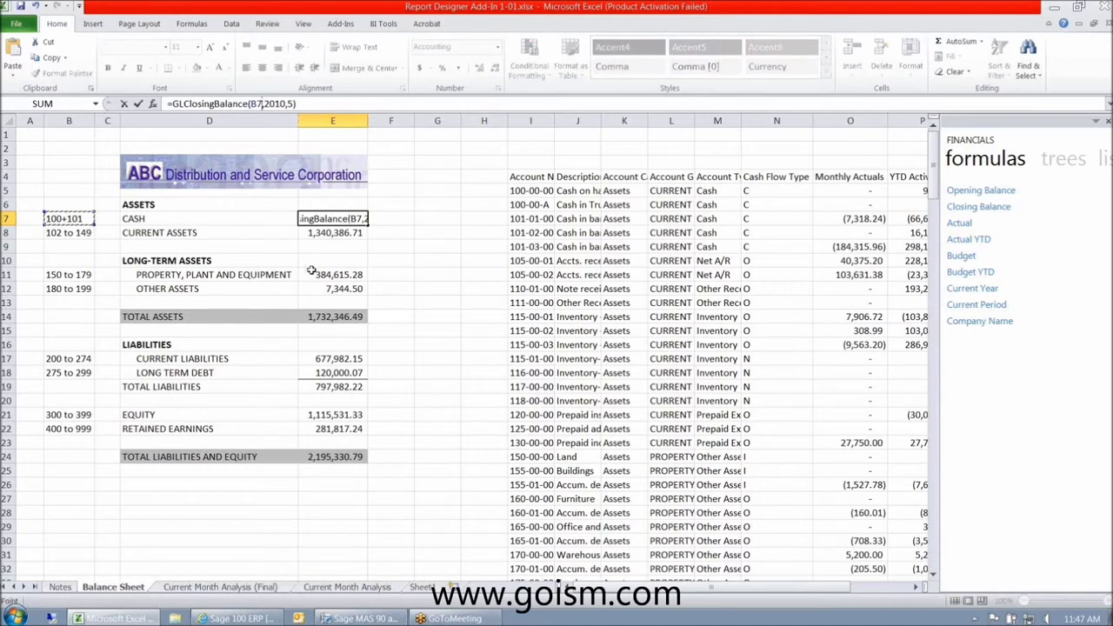
pyautogui.hotkey('ctrl', 'Return')
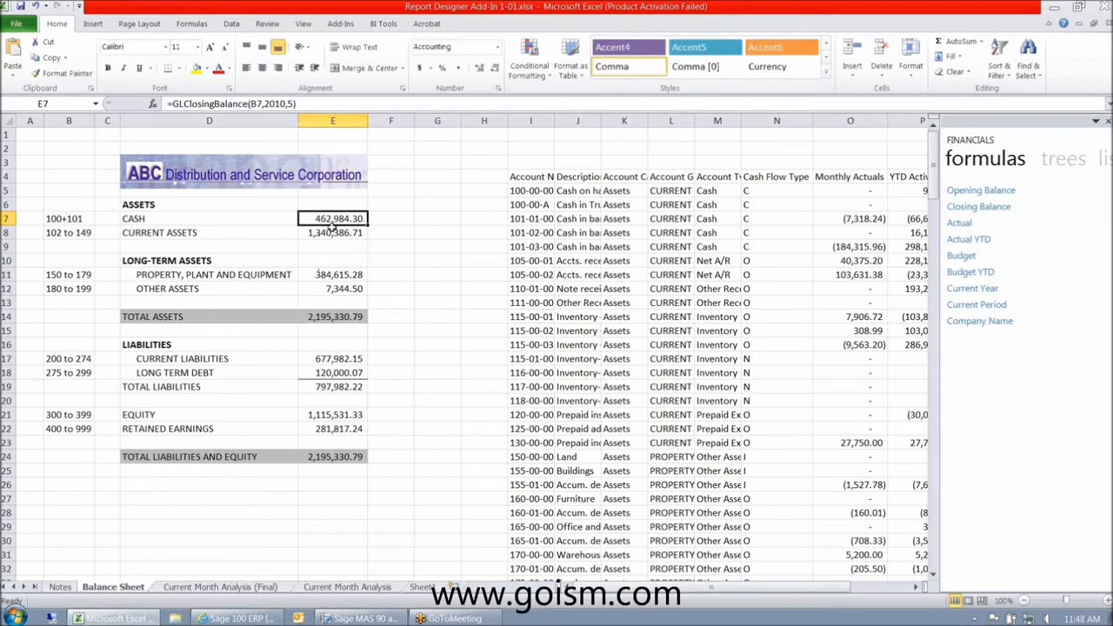
pyautogui.moveTo(838, 591); pyautogui.dragTo(850, 593)
pyautogui.moveTo(887, 190); pyautogui.dragTo(887, 245)
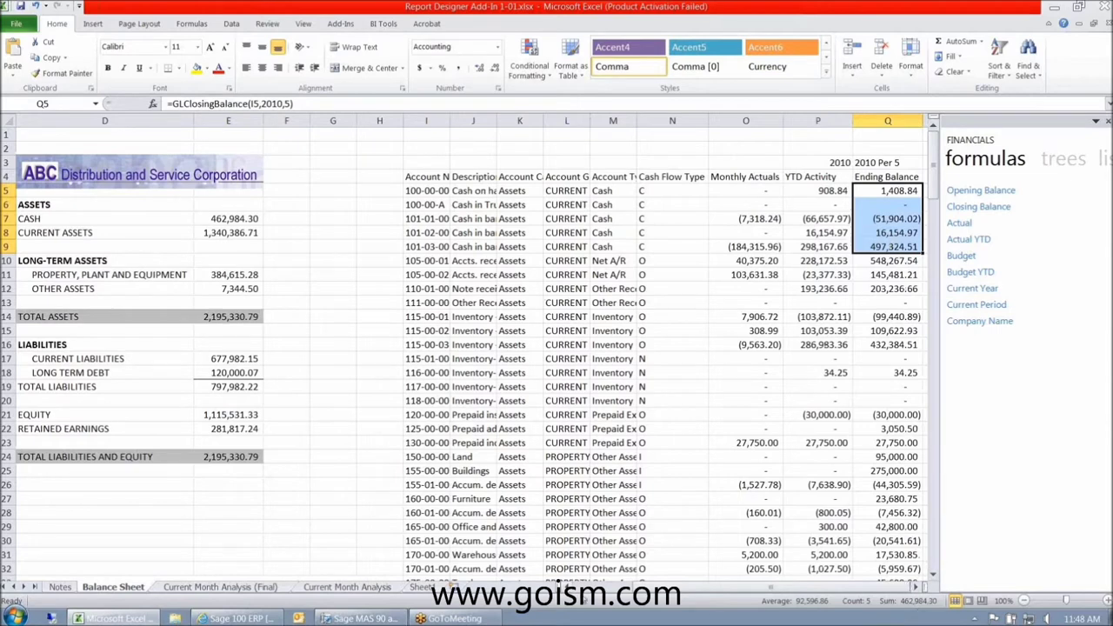
pyautogui.hscroll(-3, 561, 584)
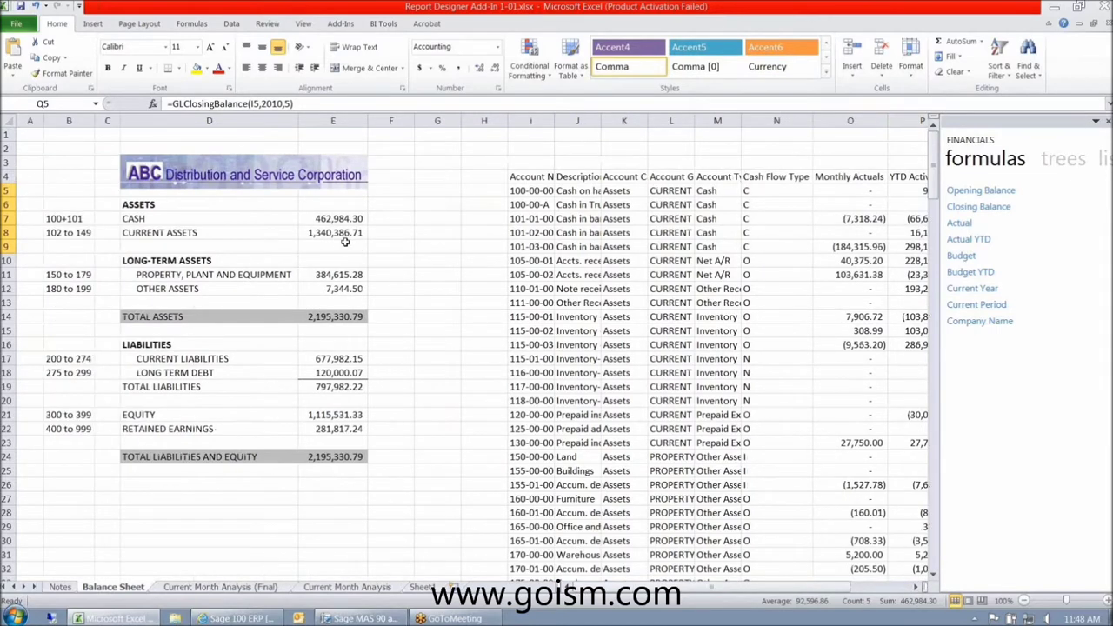
pyautogui.click(340, 220)
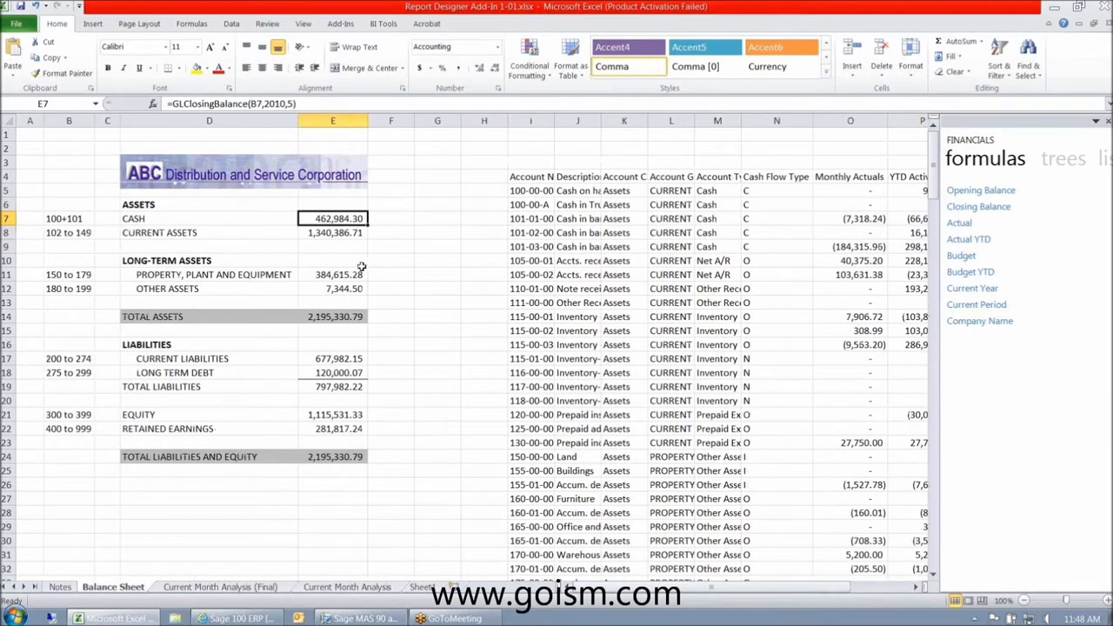
pyautogui.click(63, 218)
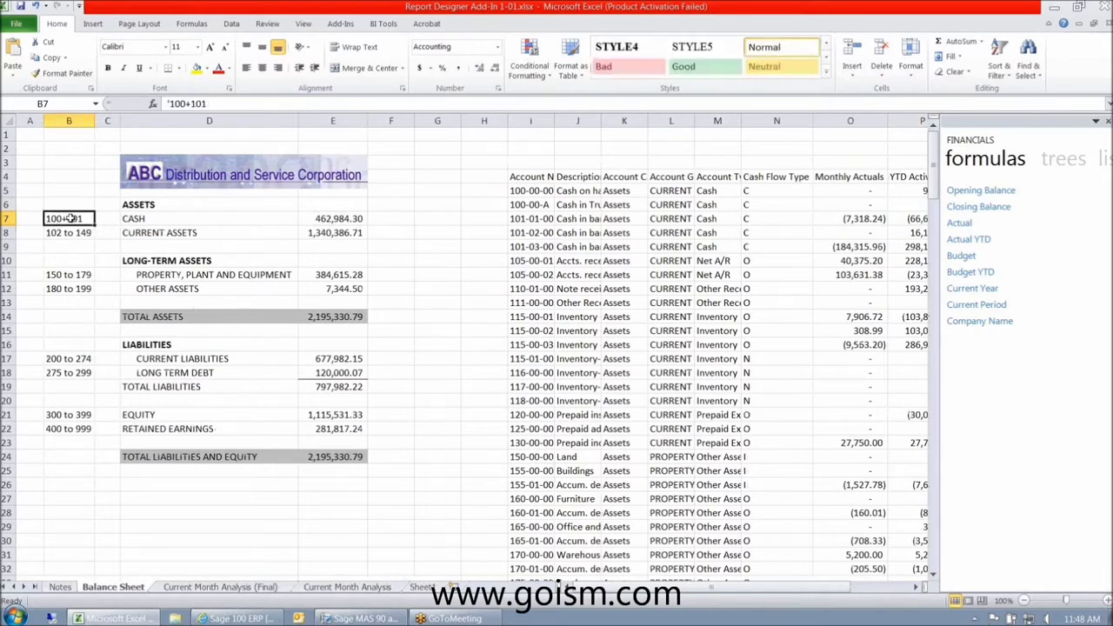
pyautogui.click(142, 218)
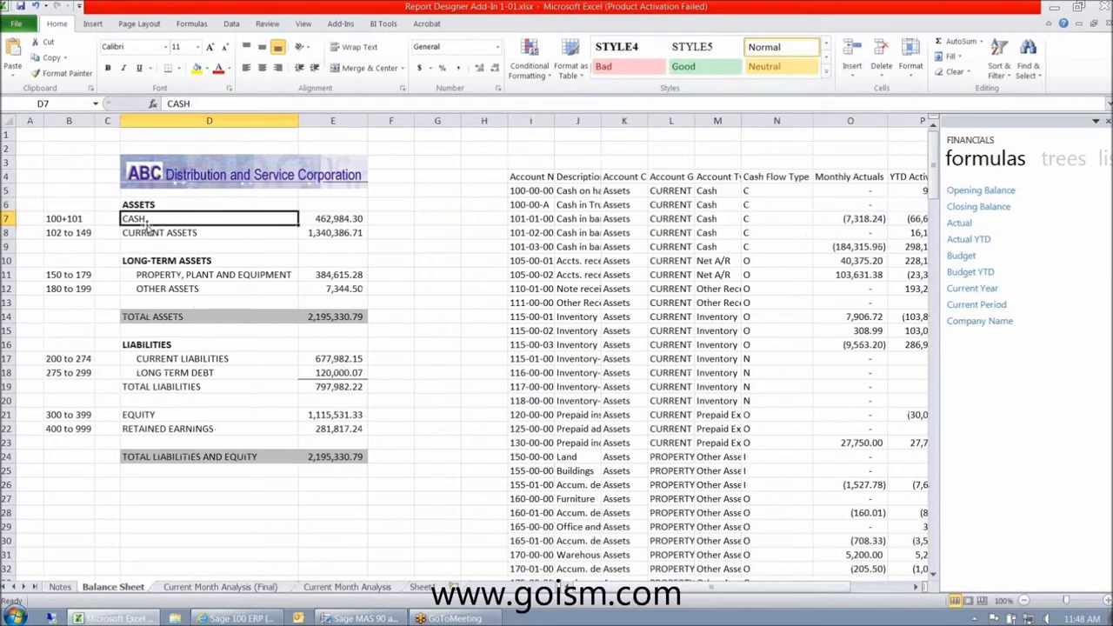
pyautogui.click(146, 233)
pyautogui.click(74, 233)
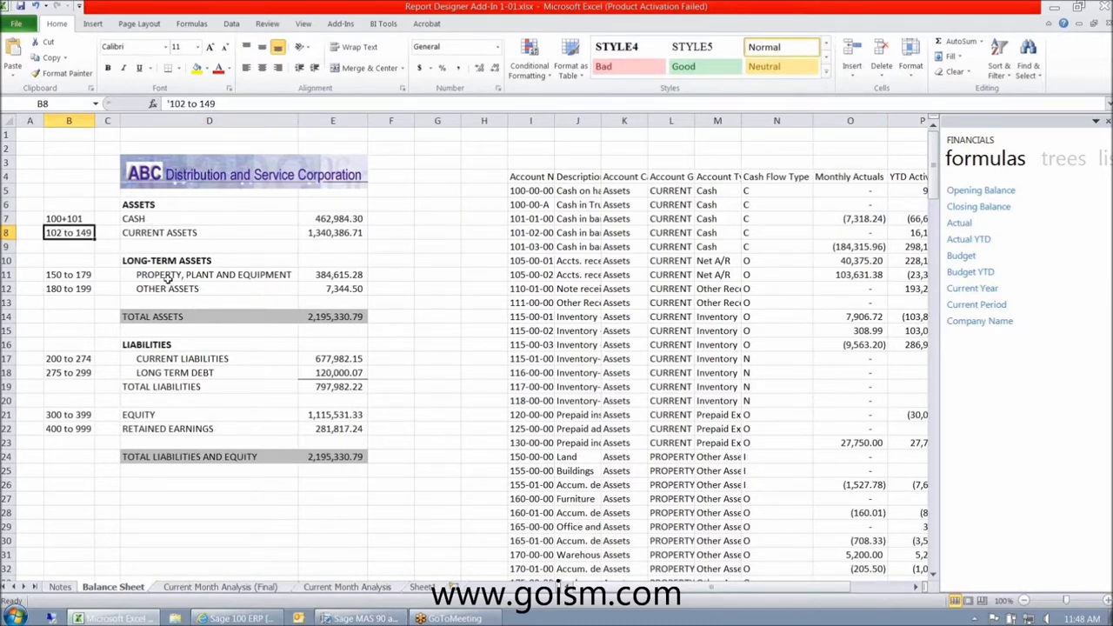
pyautogui.click(167, 277)
pyautogui.click(139, 288)
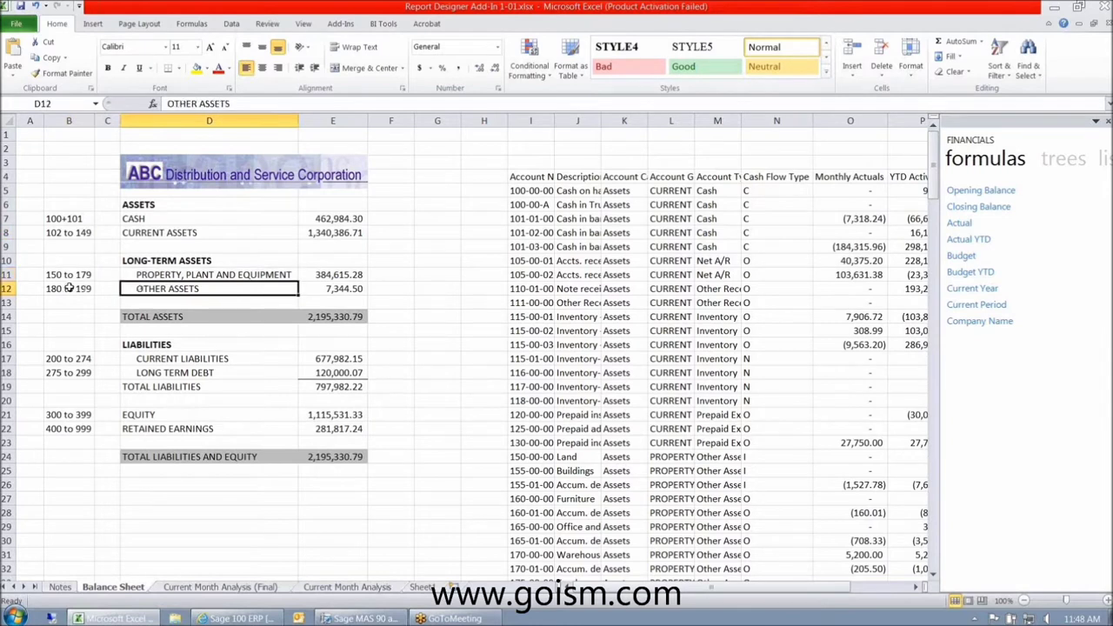
pyautogui.click(72, 288)
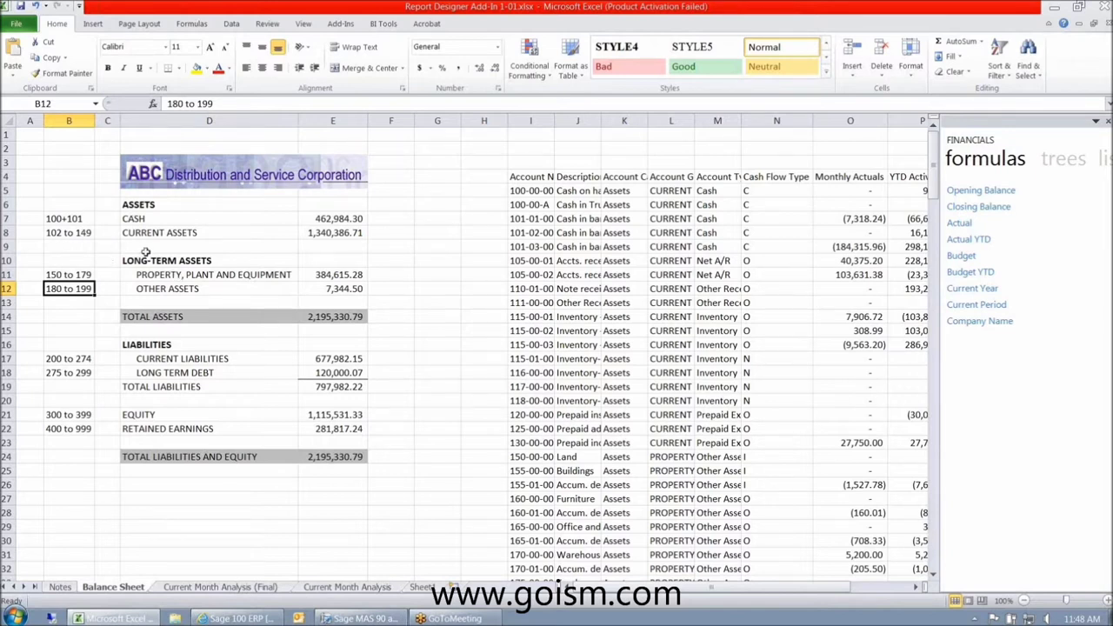
pyautogui.click(56, 233)
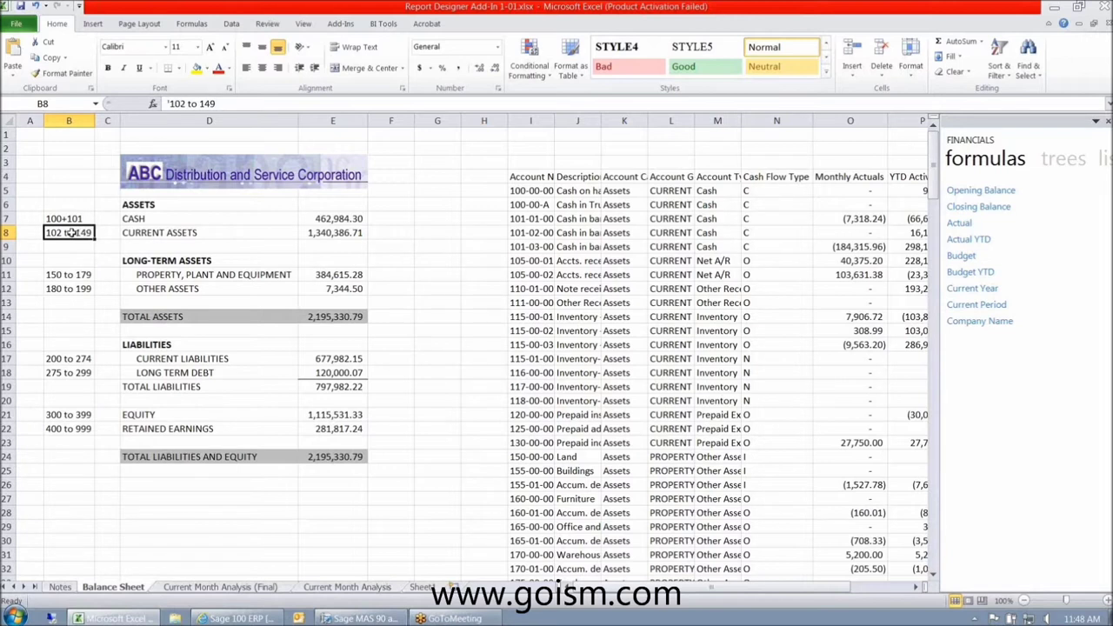
# - Enter 105-00-01+110-01-00 as the CURRENT ASSETS account range in B8
pyautogui.moveTo(217, 104); pyautogui.dragTo(153, 106)
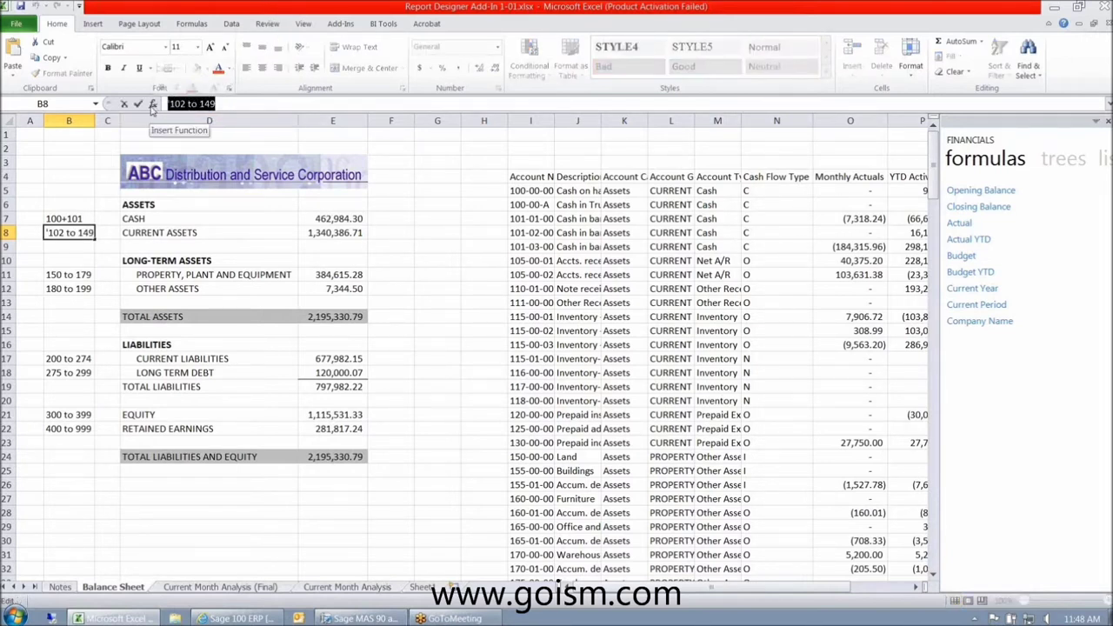
pyautogui.write('105-00-01+')
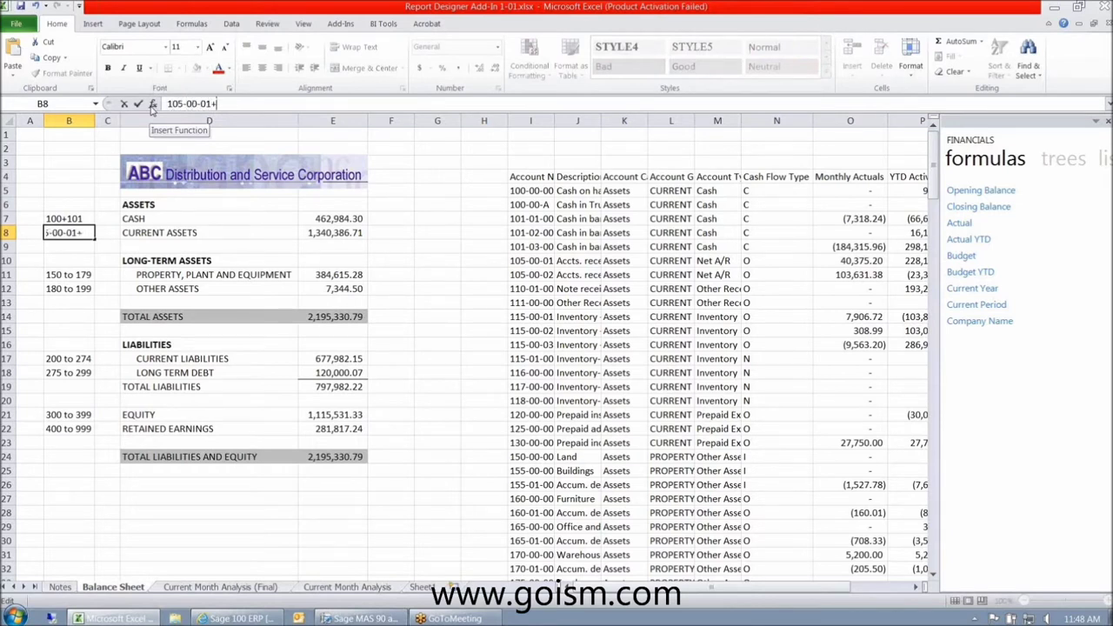
pyautogui.write('110-01-00')
pyautogui.press('Return')
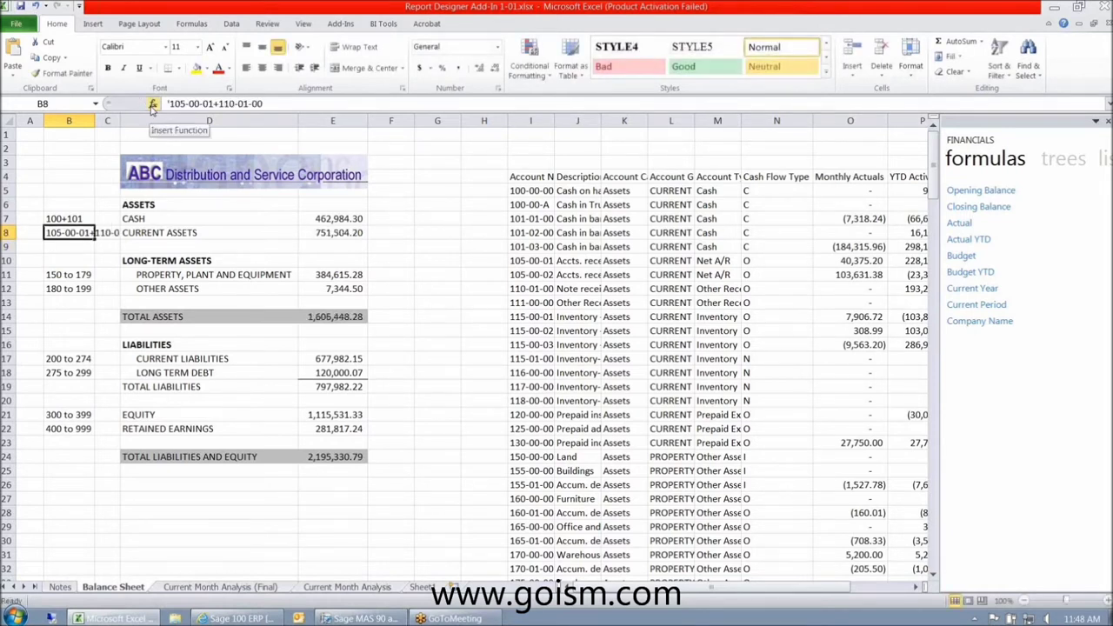
# - Widen column B and change B8 to the wildcard range 105-??-??
pyautogui.moveTo(96, 120); pyautogui.dragTo(279, 120)
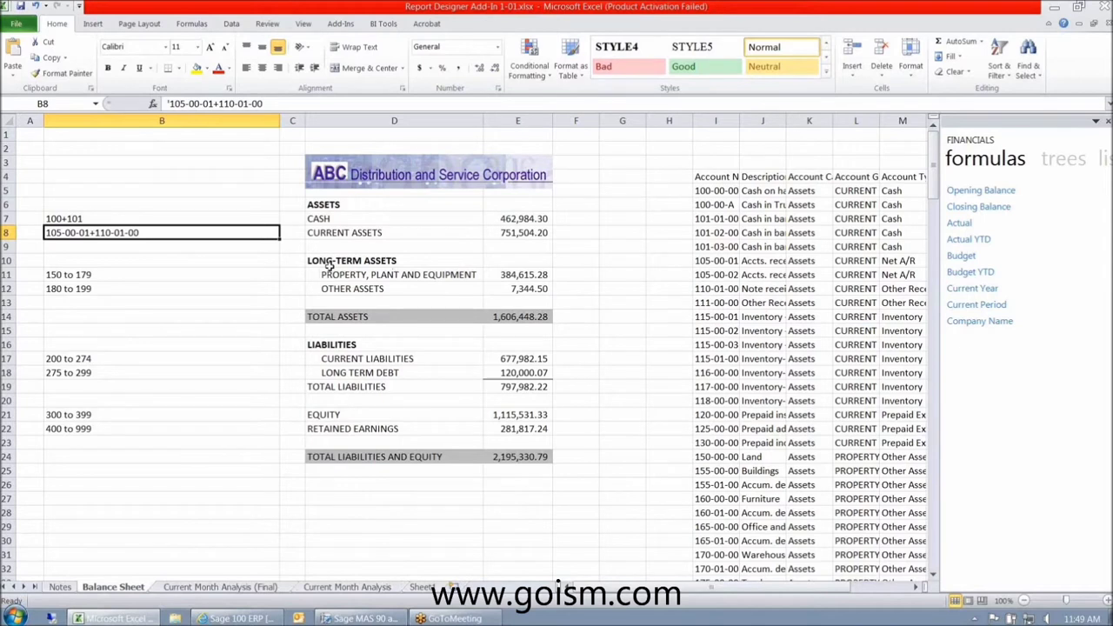
pyautogui.write('105')
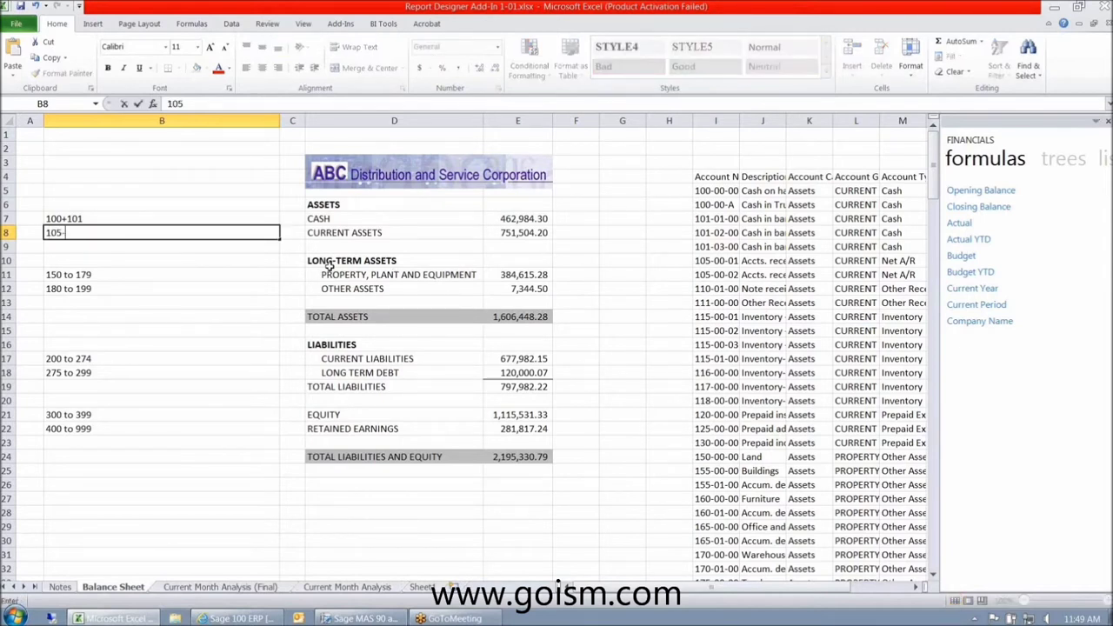
pyautogui.write('-??-??')
pyautogui.press('Return')
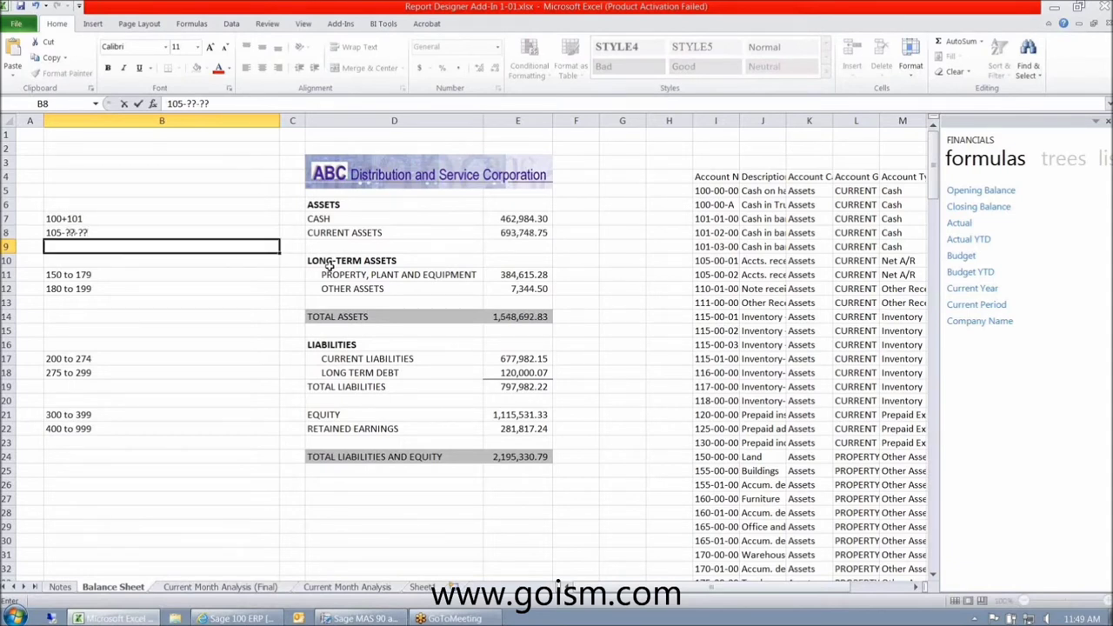
pyautogui.press('Up')
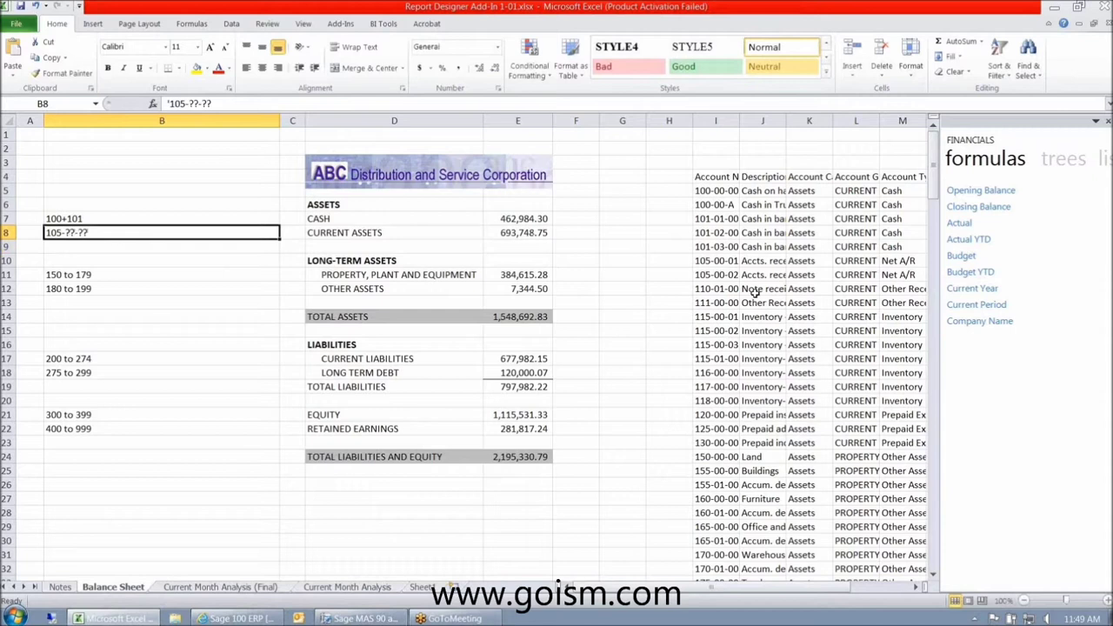
pyautogui.moveTo(734, 261); pyautogui.dragTo(731, 276)
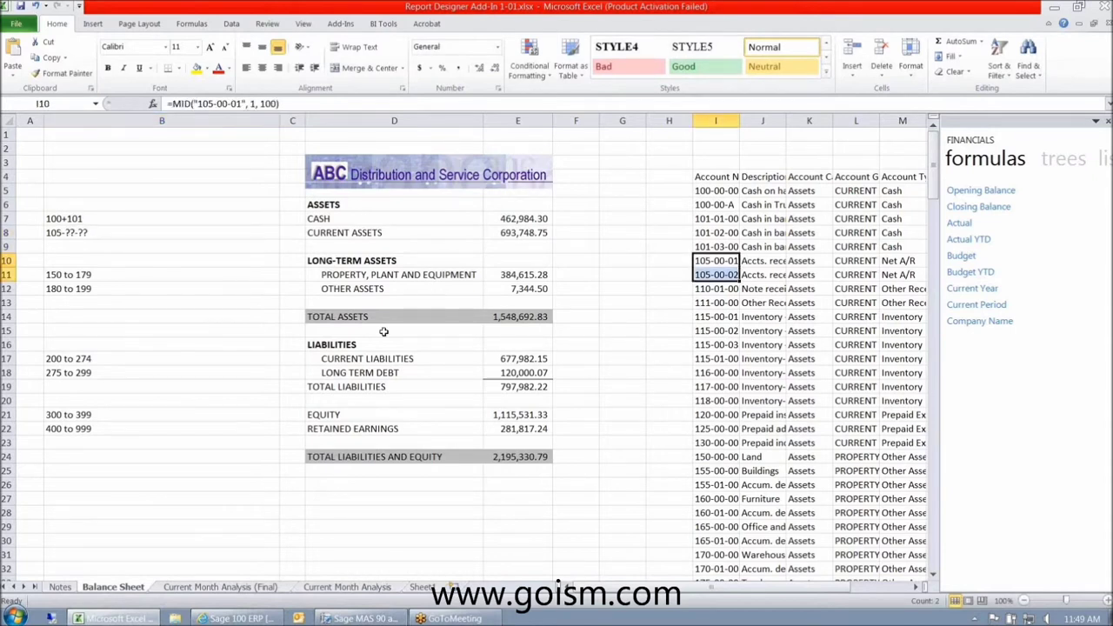
pyautogui.click(54, 233)
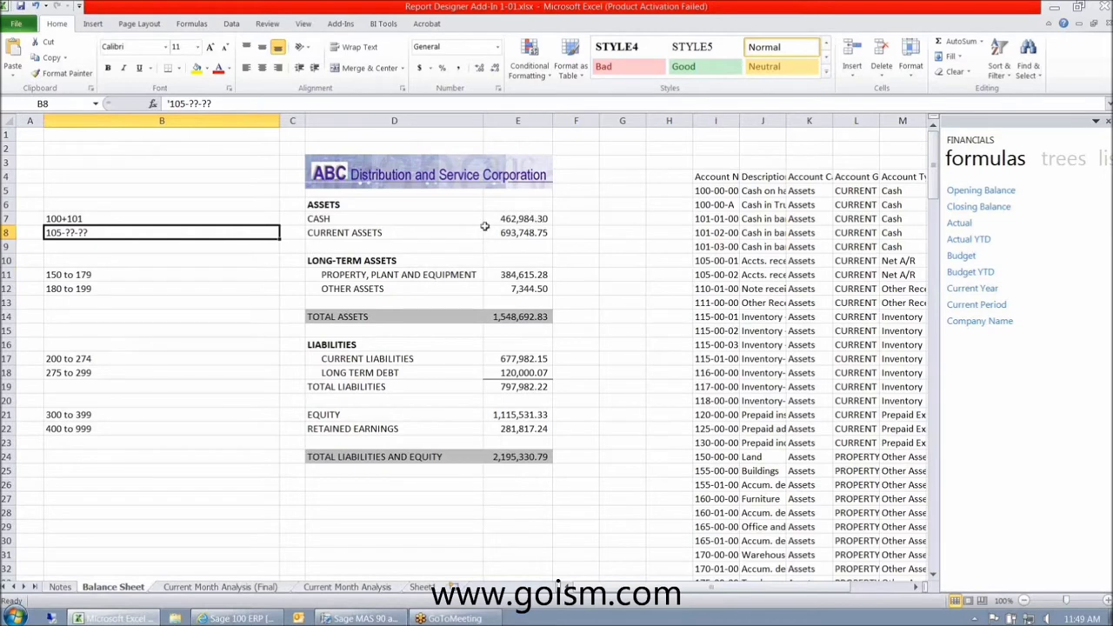
pyautogui.moveTo(280, 121); pyautogui.dragTo(155, 131)
pyautogui.press('Up')
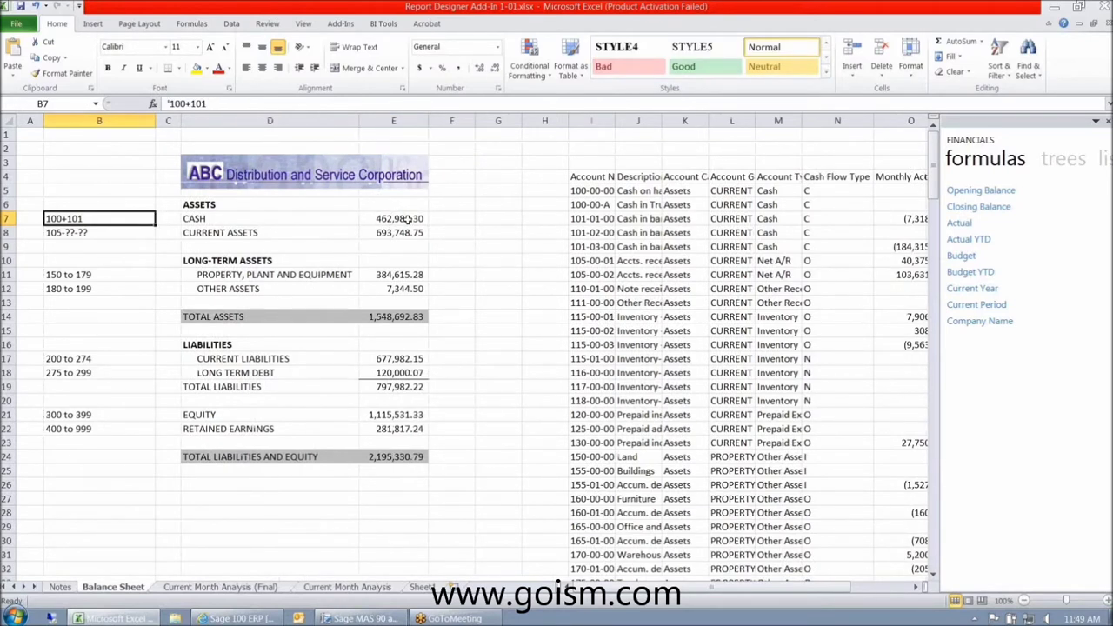
pyautogui.moveTo(154, 122); pyautogui.dragTo(116, 123)
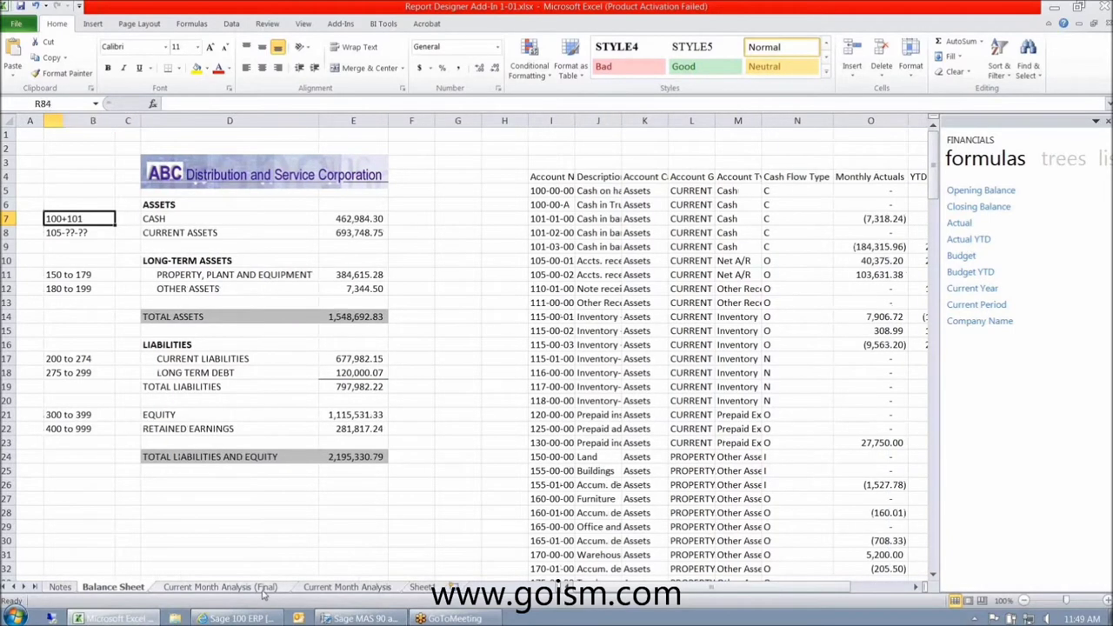
# - Open the Current Month Analysis (Final) sheet, inspect its revenue formulas, and scroll right
pyautogui.click(252, 587)
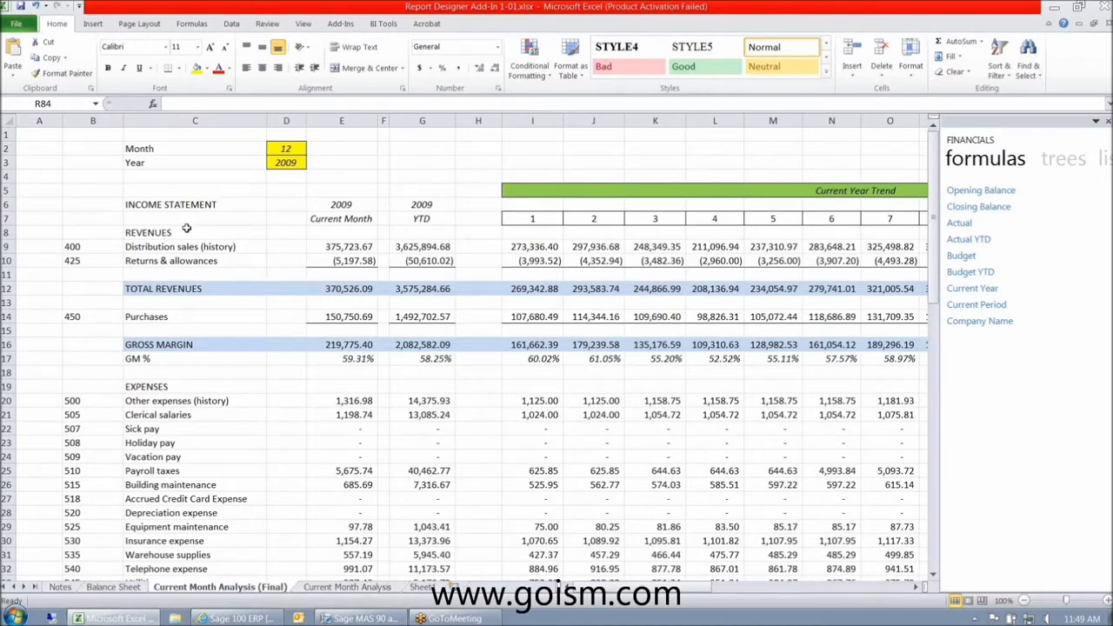
pyautogui.click(154, 247)
pyautogui.moveTo(154, 248); pyautogui.dragTo(154, 261)
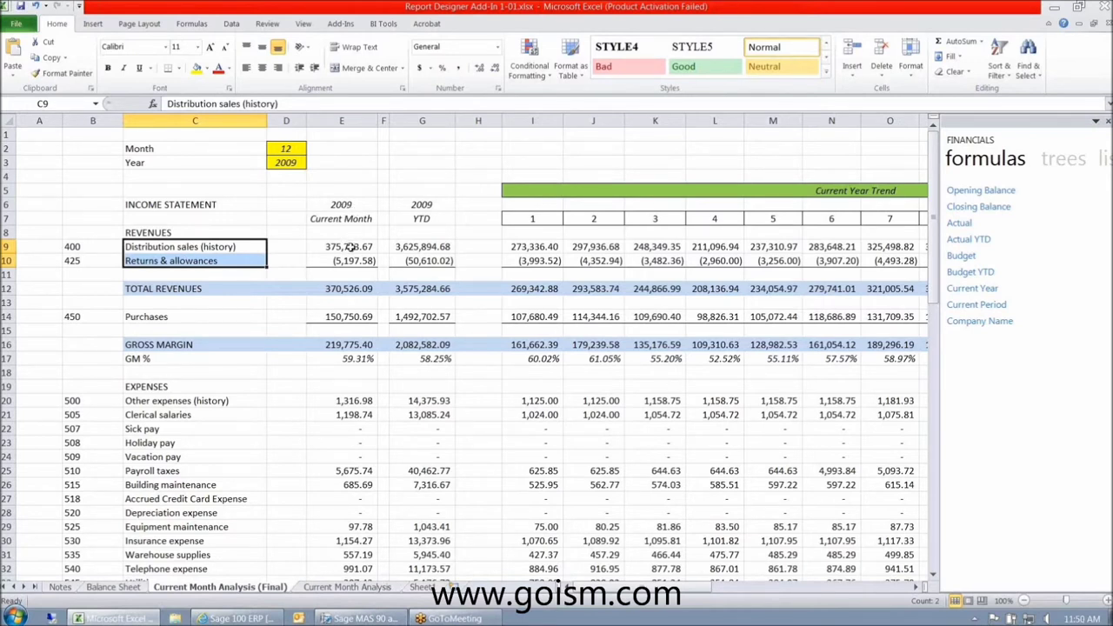
pyautogui.moveTo(347, 248); pyautogui.dragTo(346, 274)
pyautogui.moveTo(420, 246); pyautogui.dragTo(422, 261)
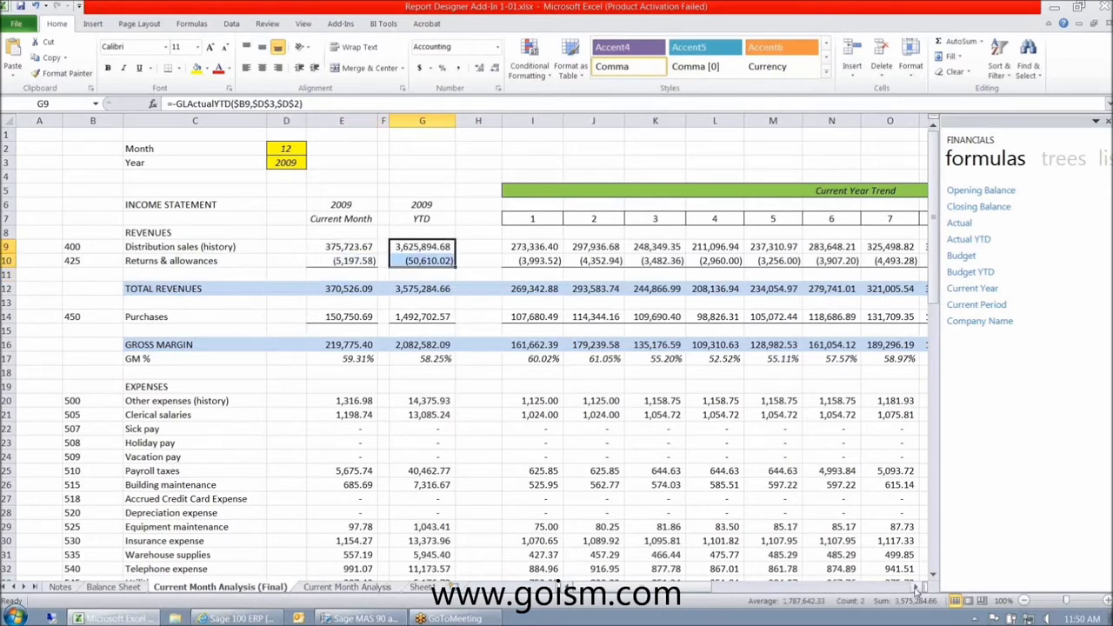
pyautogui.click(915, 589)
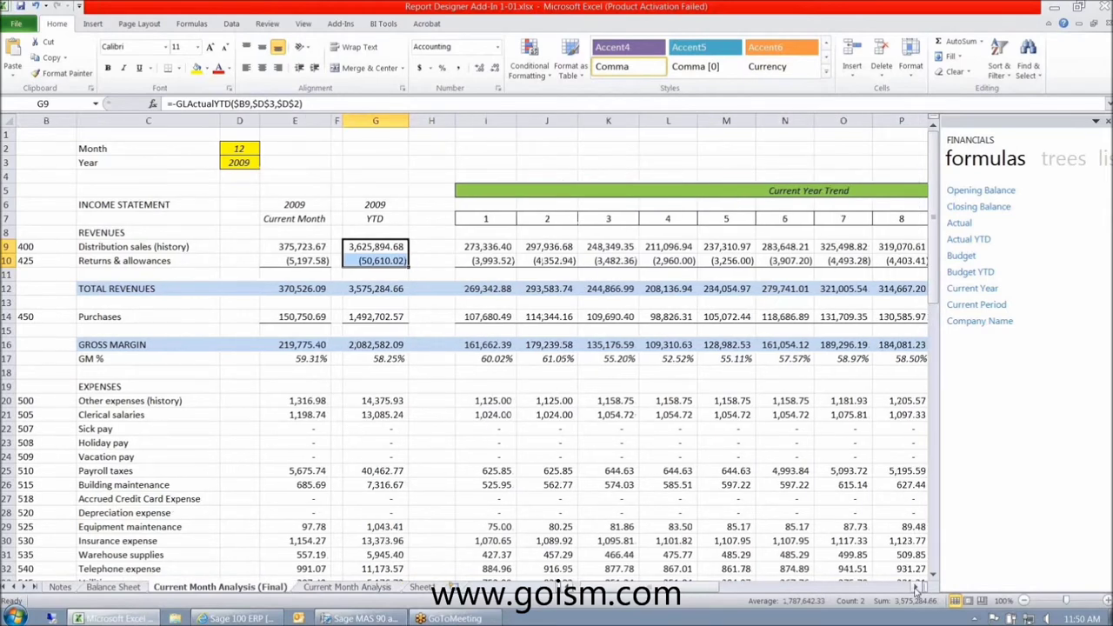
pyautogui.click(915, 590)
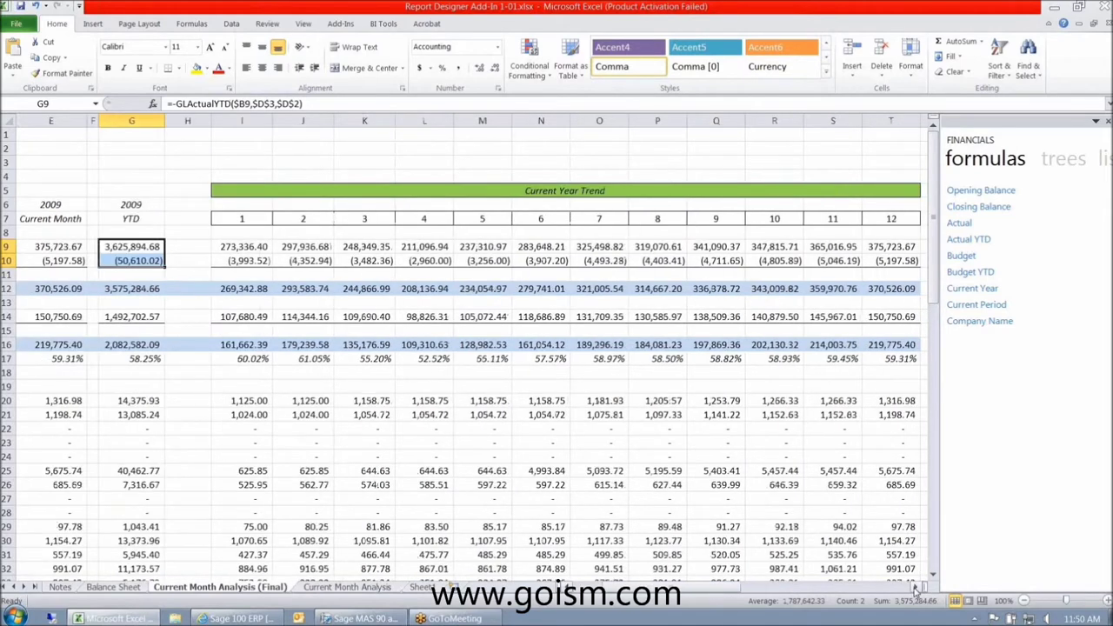
pyautogui.click(915, 589)
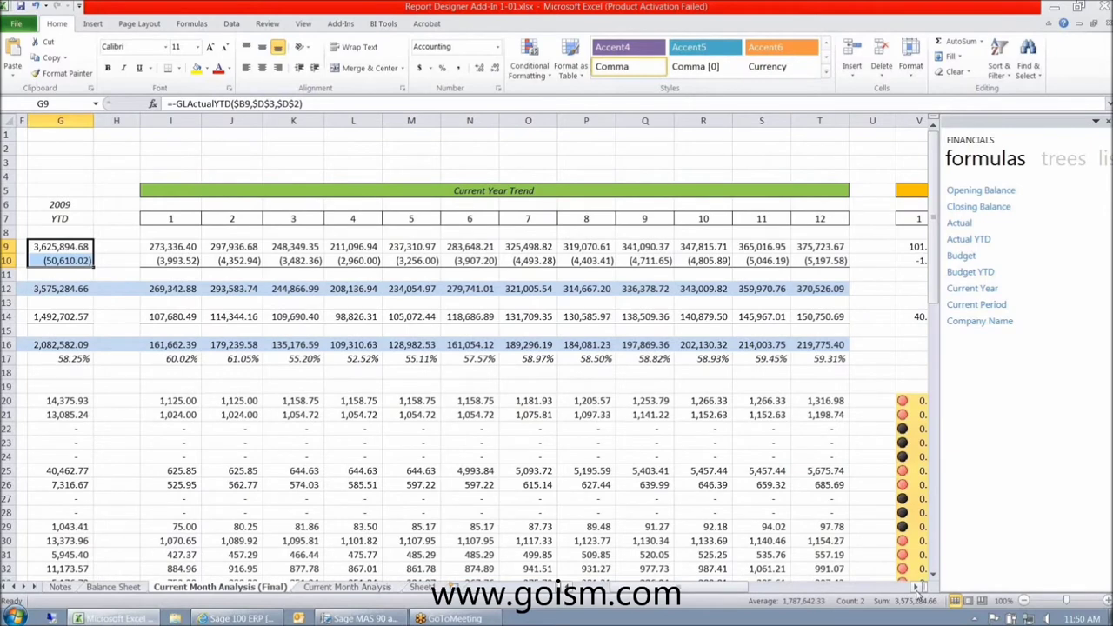
# - Rename the header 'Current Year Trend %' to 'Current Year % of Revenues'
pyautogui.doubleClick(912, 190)
pyautogui.hotkey('ctrl', 'shift', 'Left')
pyautogui.press('Delete')
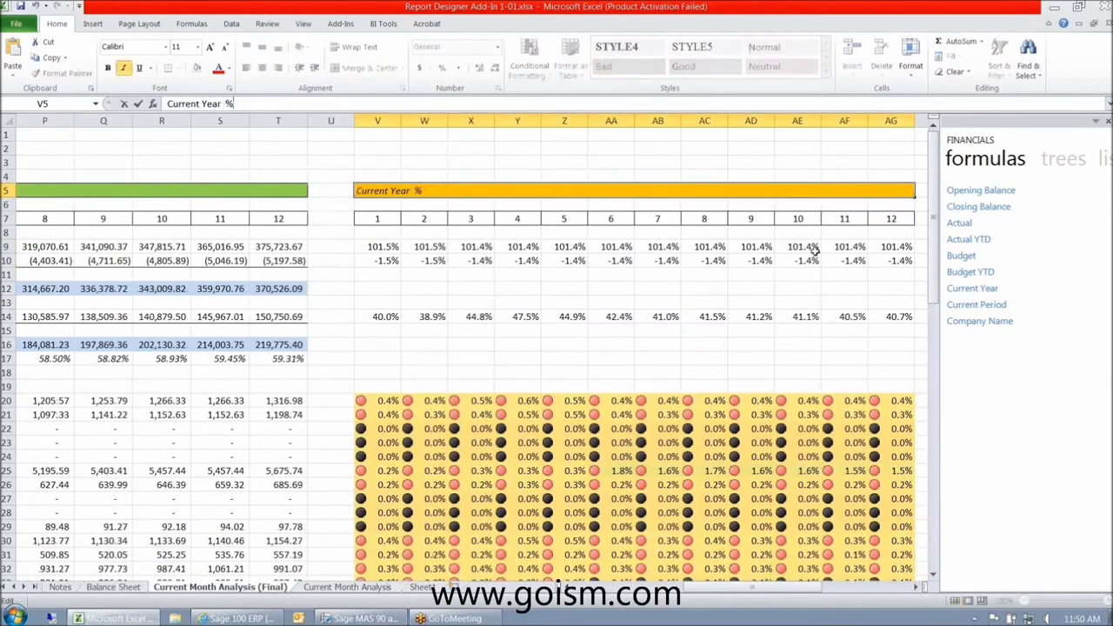
pyautogui.write('of Revenues')
pyautogui.press('Return')
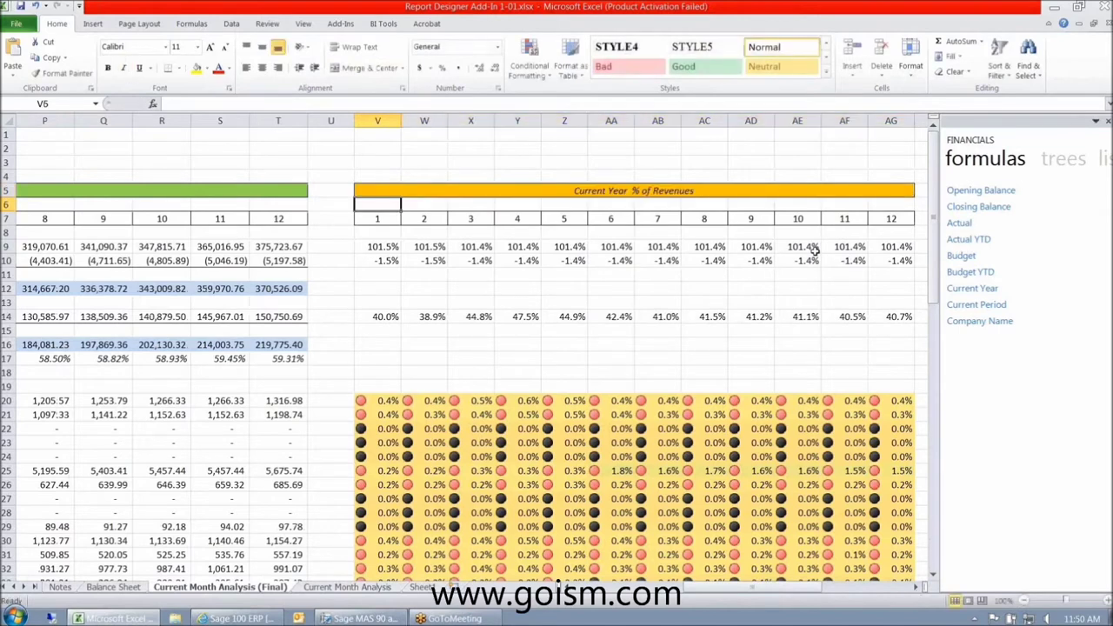
# - Step through row 22's trend values and percentage formulas like =IFERROR(Q22/Q$12,0)
pyautogui.press('Up')
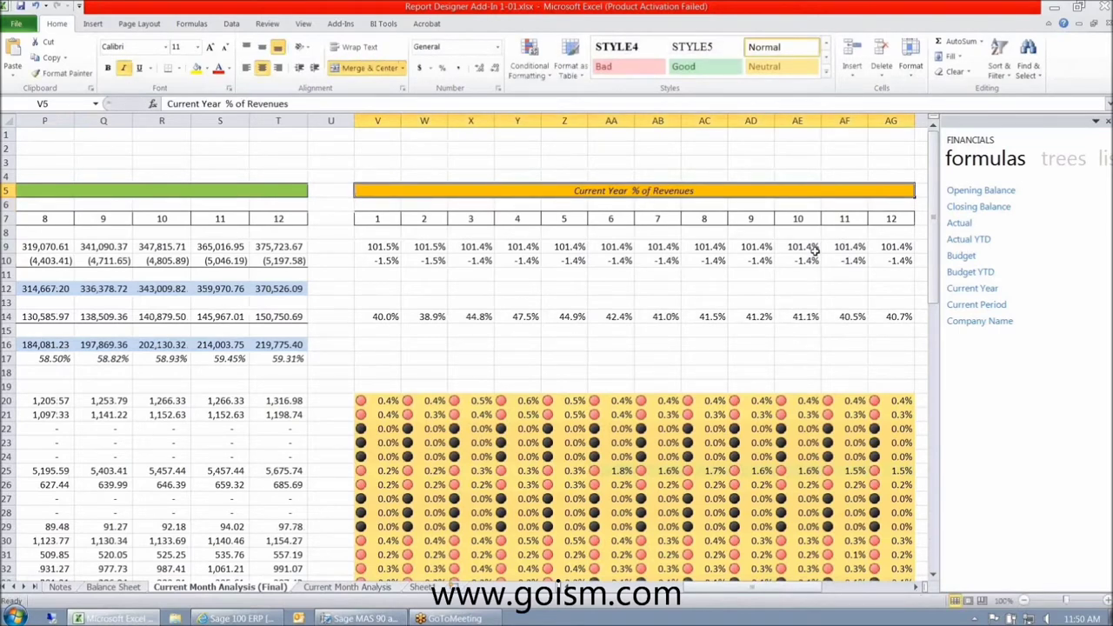
pyautogui.press('Right')
pyautogui.press('Down')
pyautogui.press('Down')
pyautogui.press('Down')
pyautogui.press('Down')
pyautogui.press('Left')
pyautogui.press('Left')
pyautogui.press('Left')
pyautogui.press('Left')
pyautogui.press('Left')
pyautogui.press('Down')
pyautogui.press('Down')
pyautogui.press('Down')
pyautogui.press('Down')
pyautogui.press('Down')
pyautogui.press('Down')
pyautogui.press('Down')
pyautogui.press('Down')
pyautogui.press('Down')
pyautogui.press('Down')
pyautogui.press('Down')
pyautogui.press('Down')
pyautogui.press('Down')
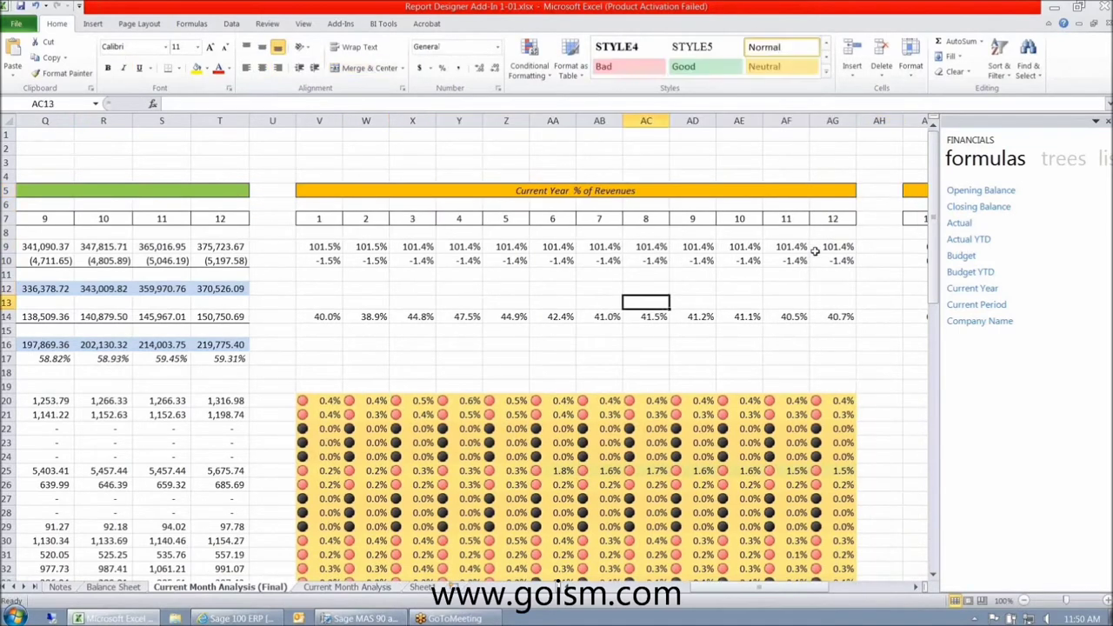
pyautogui.press('Left')
pyautogui.press('Left')
pyautogui.press('Left')
pyautogui.press('Left')
pyautogui.press('Left')
pyautogui.press('Left')
pyautogui.press('Left')
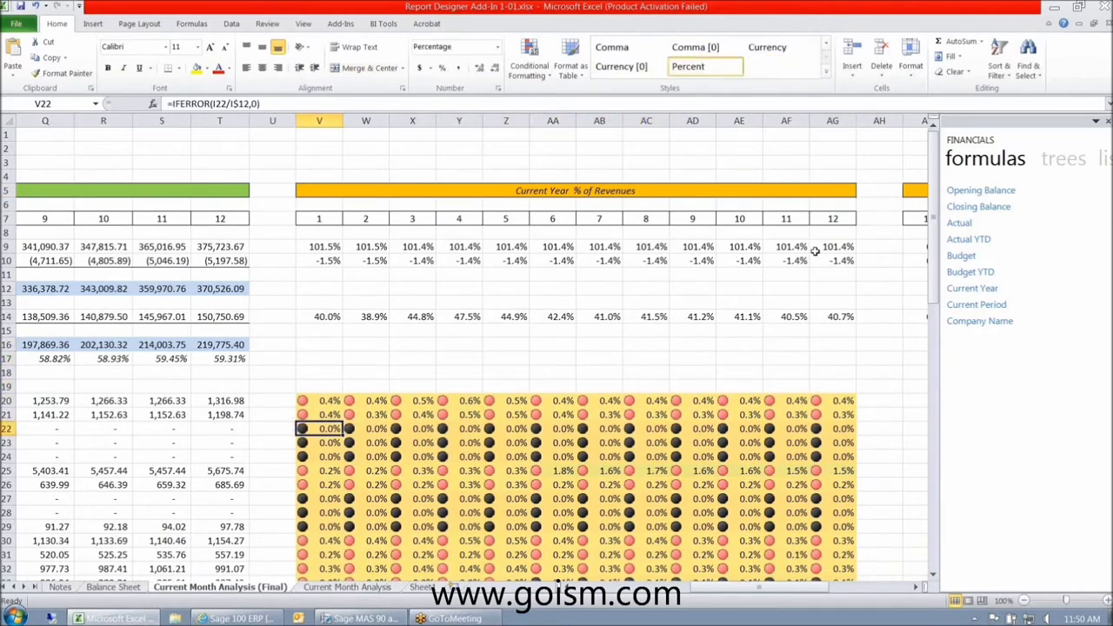
pyautogui.press('Left')
pyautogui.press('Left')
pyautogui.press('Left')
pyautogui.press('Left')
pyautogui.press('Left')
pyautogui.press('Left')
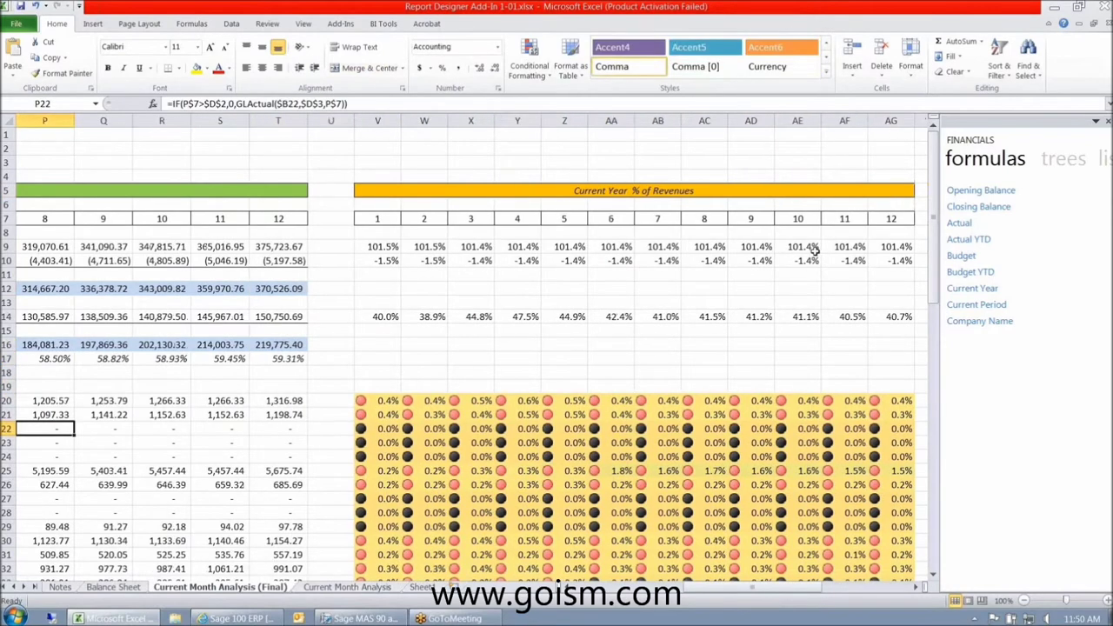
pyautogui.press('Left')
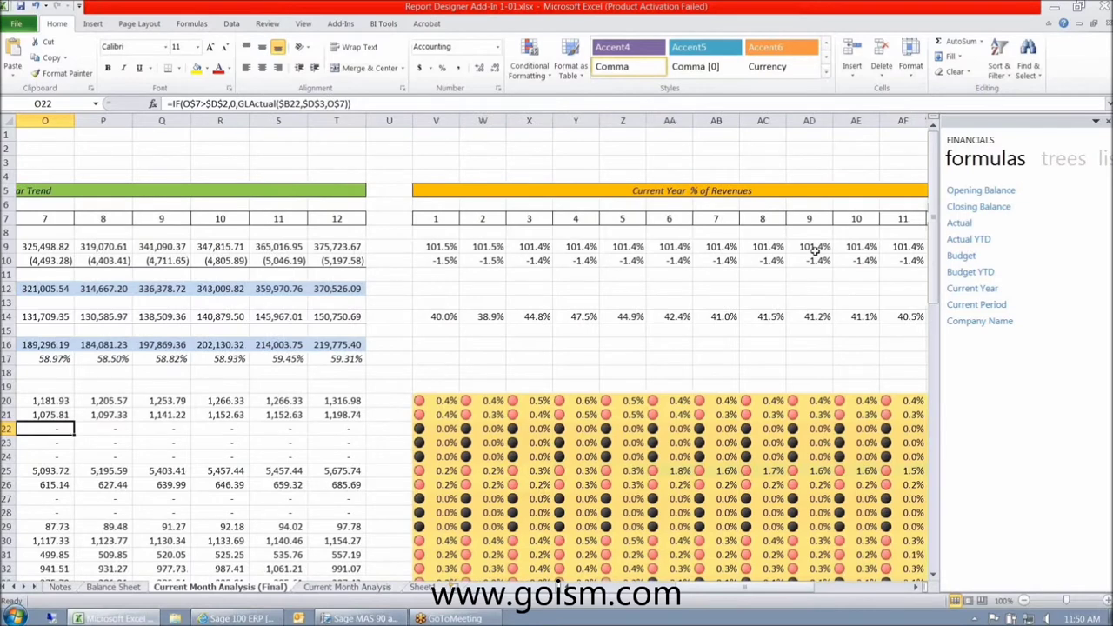
pyautogui.press('Right')
pyautogui.press('Right')
pyautogui.press('Right')
pyautogui.press('Right')
pyautogui.press('Right')
pyautogui.press('Right')
pyautogui.press('Right')
pyautogui.press('Right')
pyautogui.press('Right')
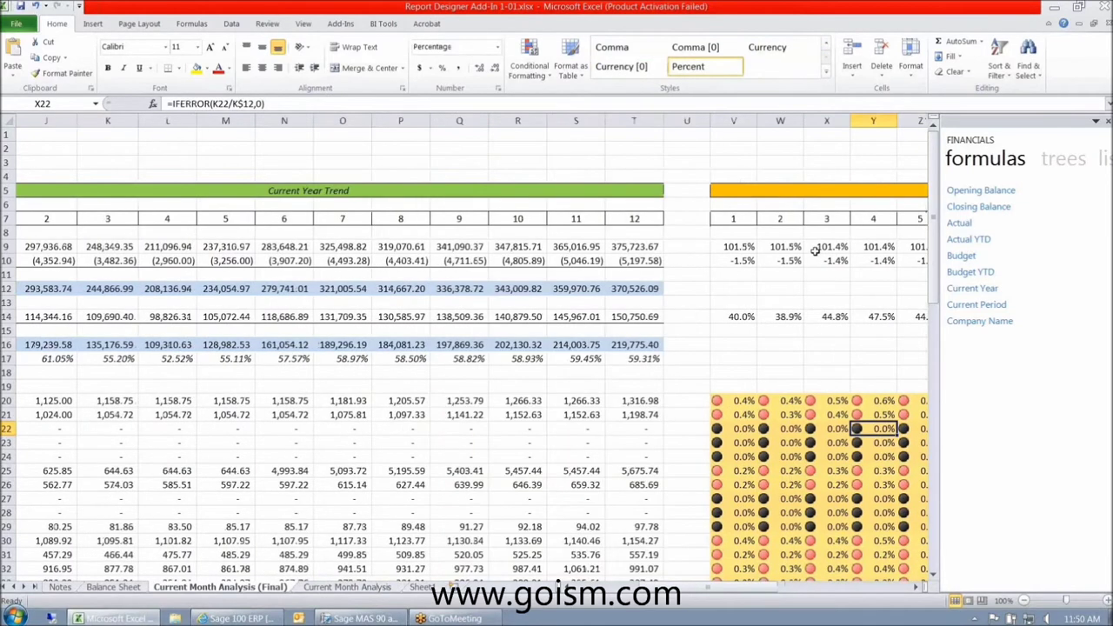
pyautogui.press('Right')
pyautogui.press('Right')
pyautogui.press('Right')
pyautogui.press('Right')
pyautogui.press('Right')
pyautogui.press('Right')
pyautogui.moveTo(933, 220); pyautogui.dragTo(932, 224)
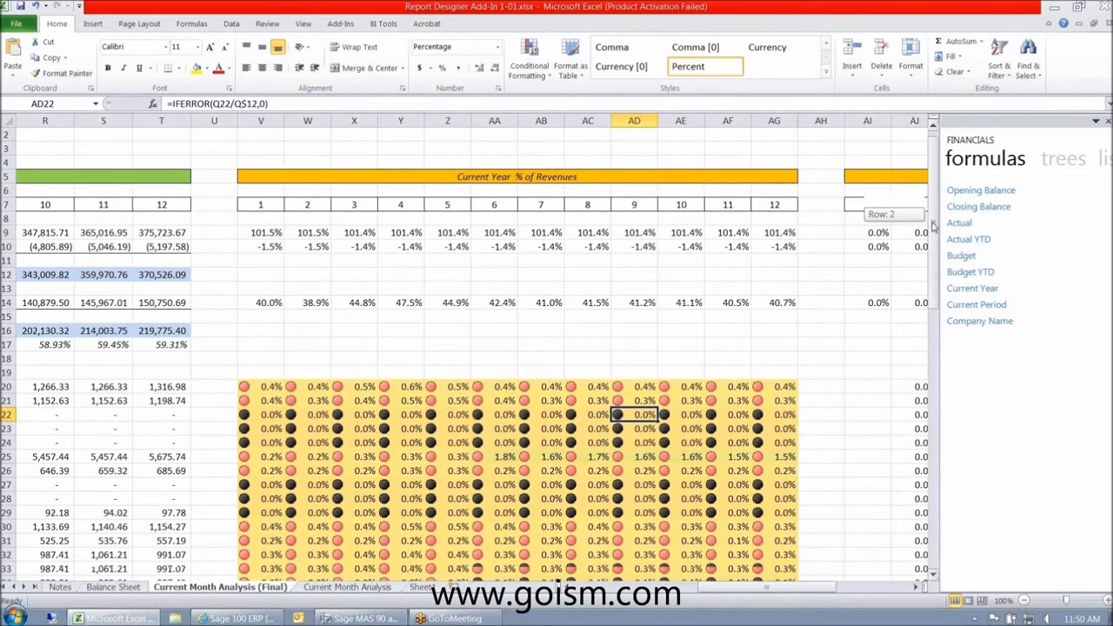
pyautogui.moveTo(932, 225); pyautogui.dragTo(939, 320)
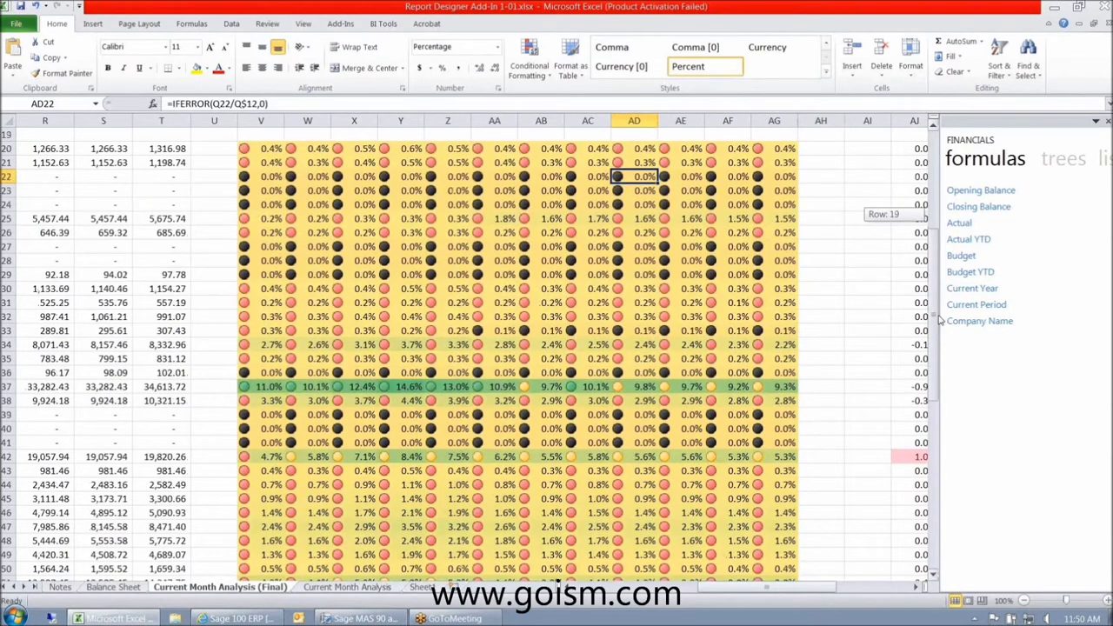
pyautogui.moveTo(939, 319); pyautogui.dragTo(937, 414)
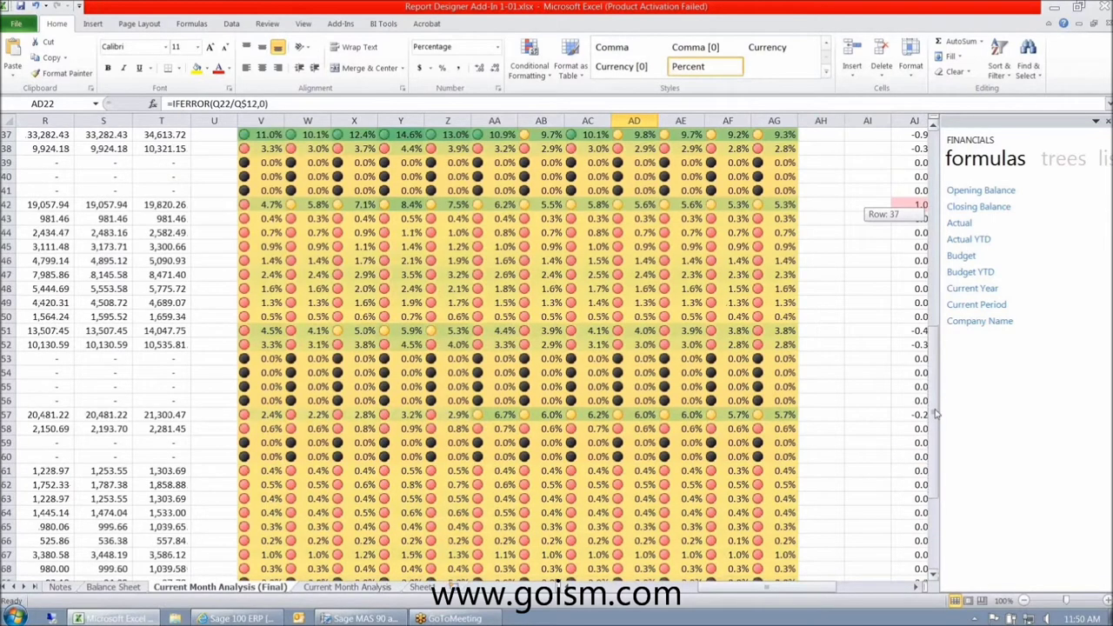
pyautogui.moveTo(936, 415); pyautogui.dragTo(936, 299)
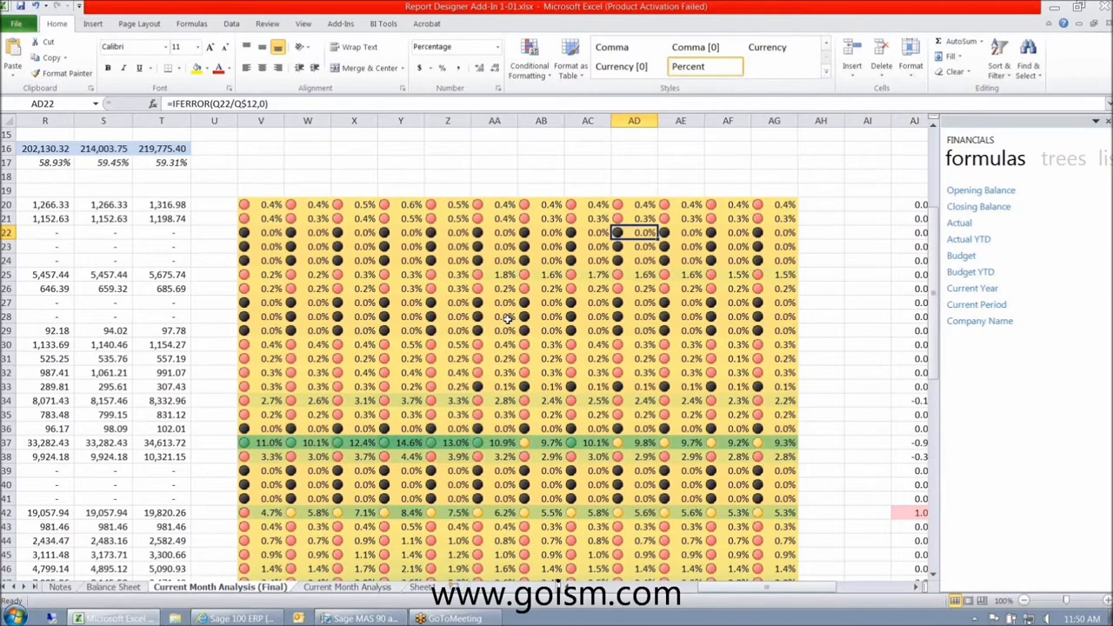
pyautogui.hscroll(5, 509, 319)
pyautogui.scroll(5, 526, 435)
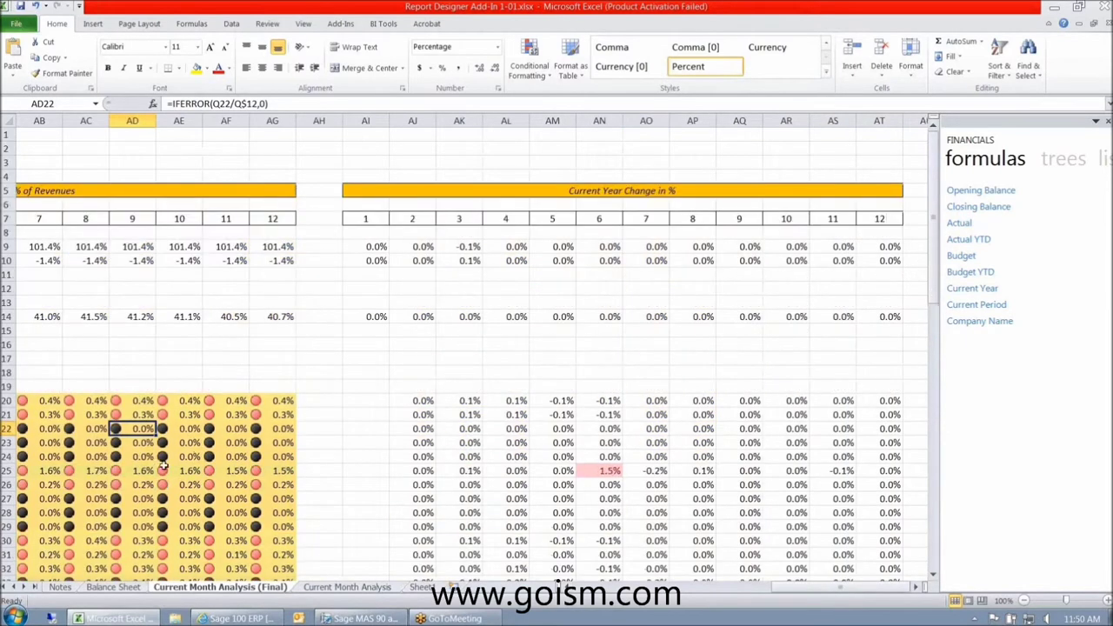
pyautogui.moveTo(936, 243); pyautogui.dragTo(935, 244)
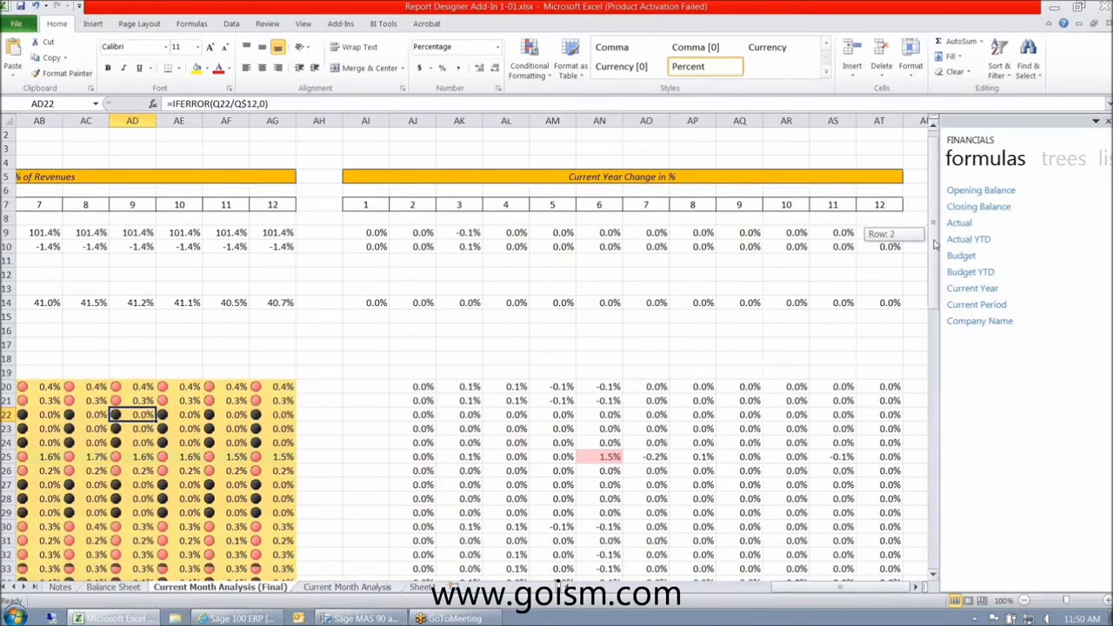
pyautogui.moveTo(935, 245); pyautogui.dragTo(932, 416)
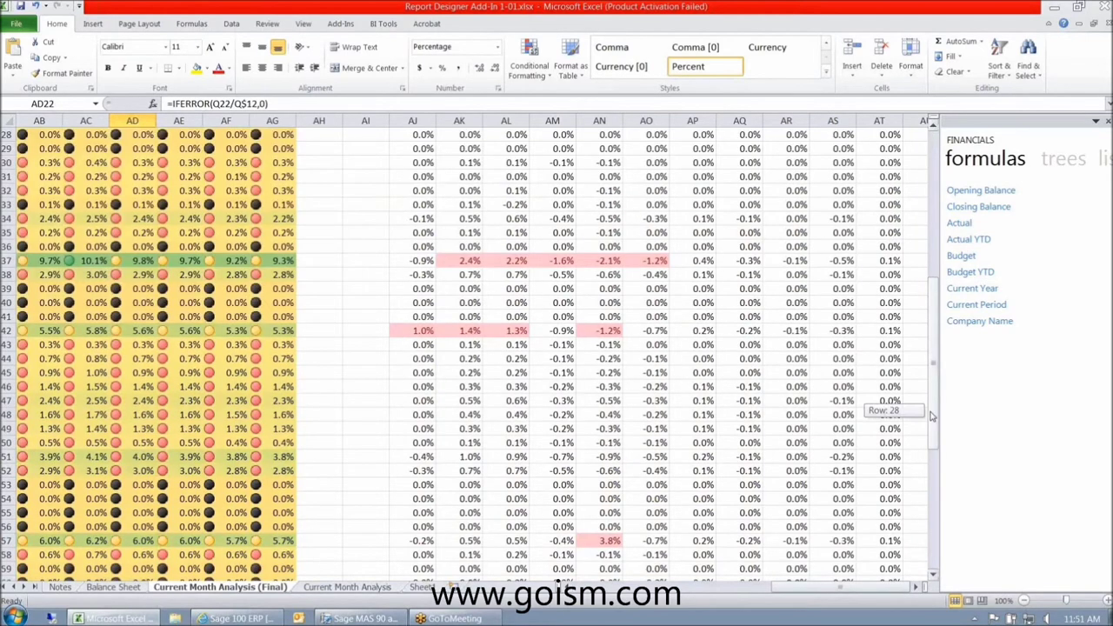
pyautogui.moveTo(932, 416); pyautogui.dragTo(935, 243)
pyautogui.moveTo(828, 594); pyautogui.dragTo(521, 597)
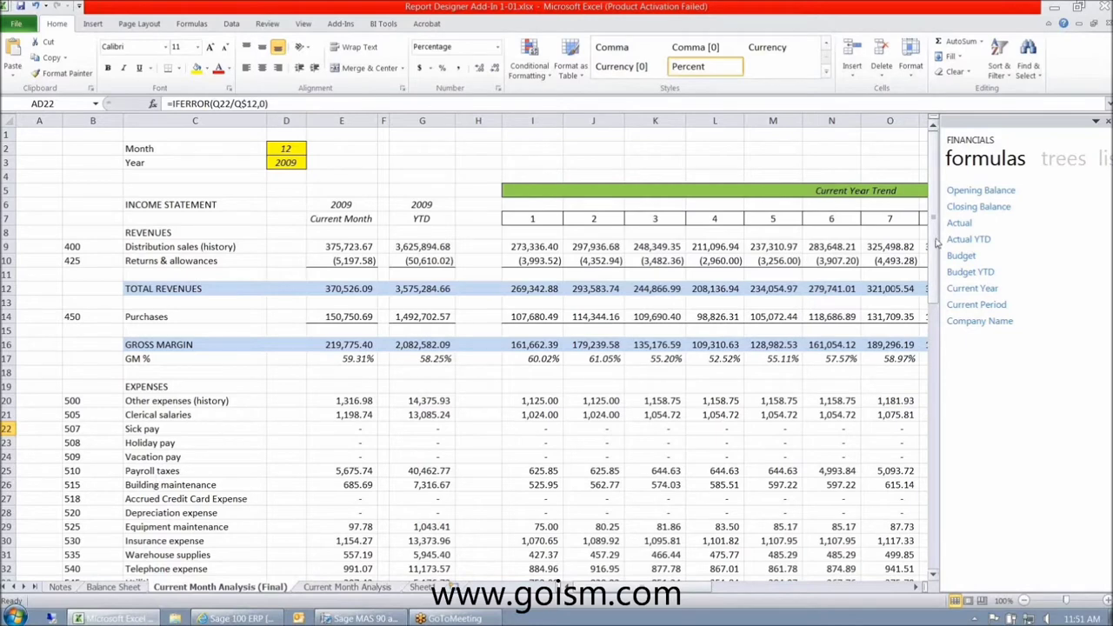
pyautogui.moveTo(936, 244); pyautogui.dragTo(940, 513)
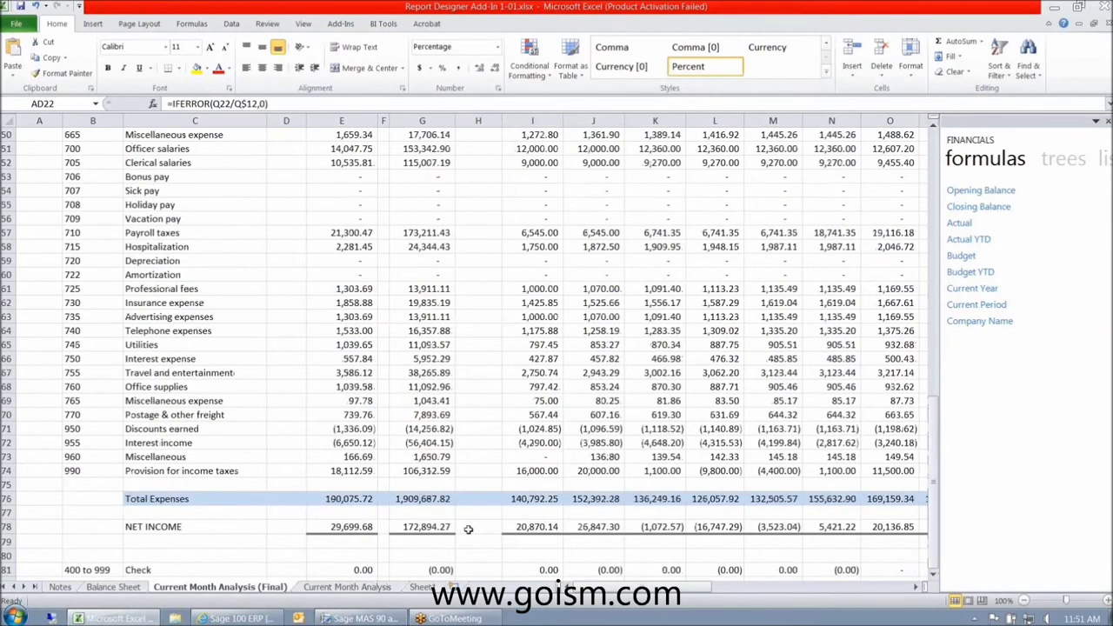
pyautogui.scroll(-2, 468, 529)
pyautogui.click(139, 486)
pyautogui.click(96, 486)
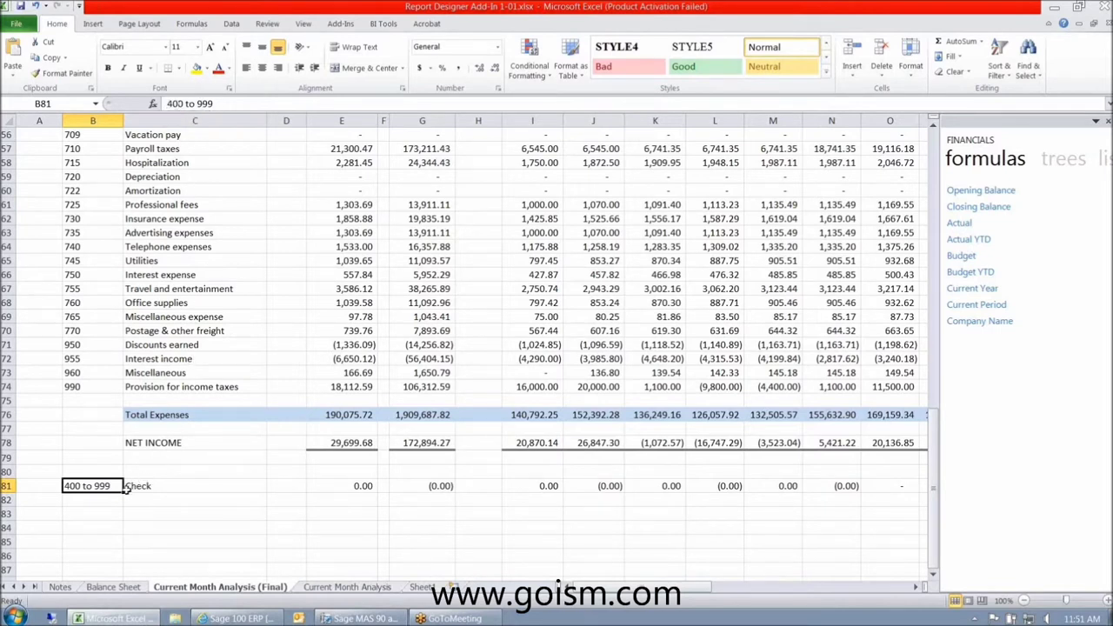
pyautogui.click(326, 487)
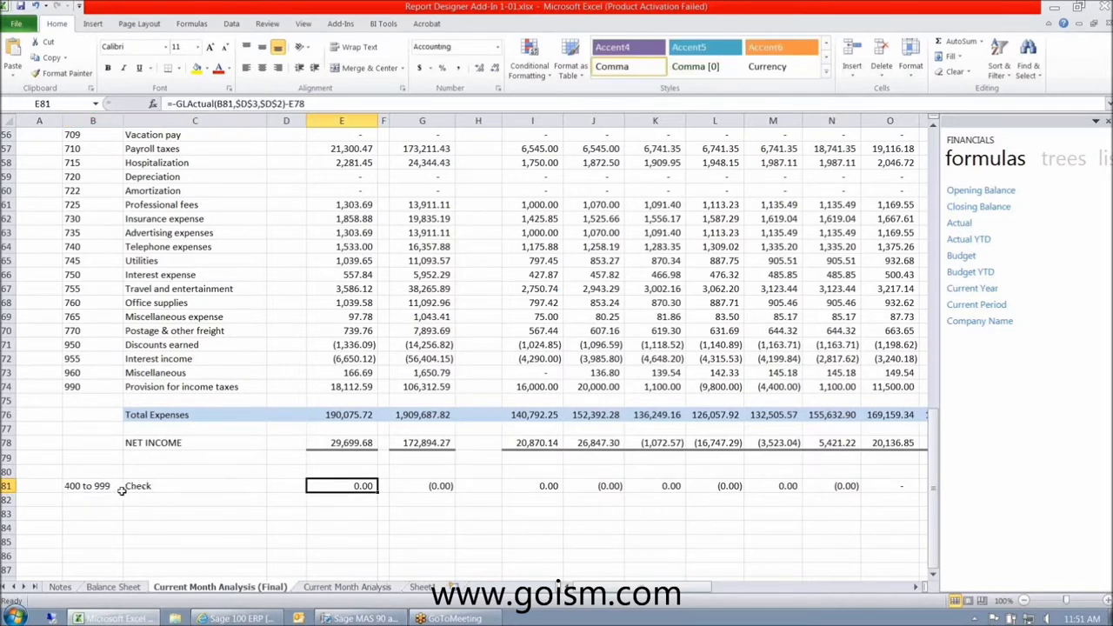
pyautogui.click(331, 443)
pyautogui.click(335, 485)
pyautogui.click(439, 485)
pyautogui.click(538, 485)
pyautogui.click(353, 486)
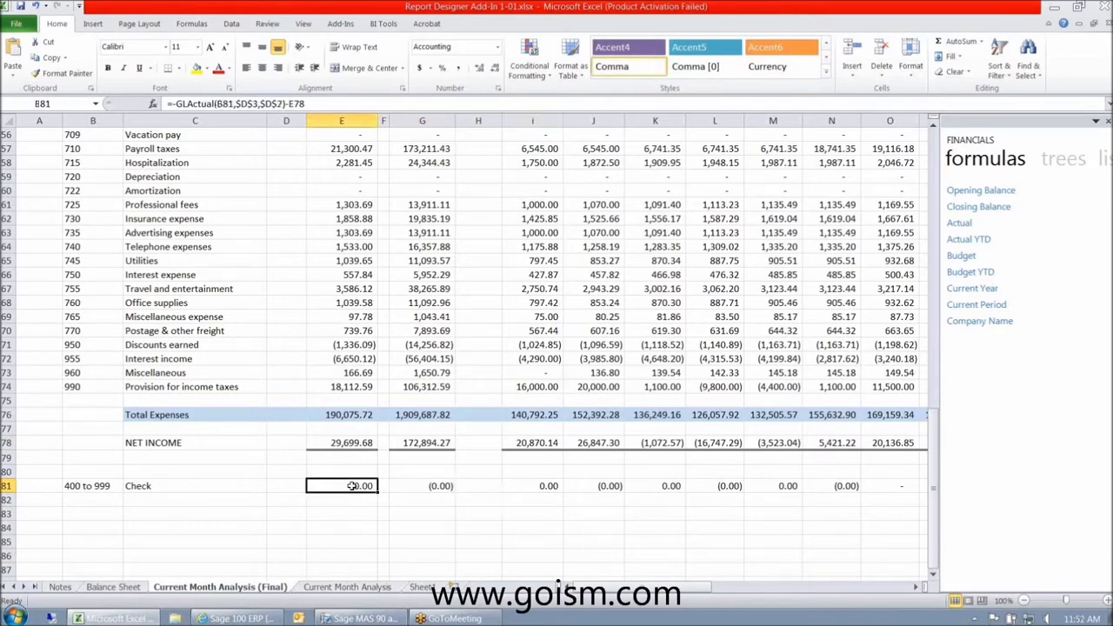
pyautogui.rightClick(5, 330)
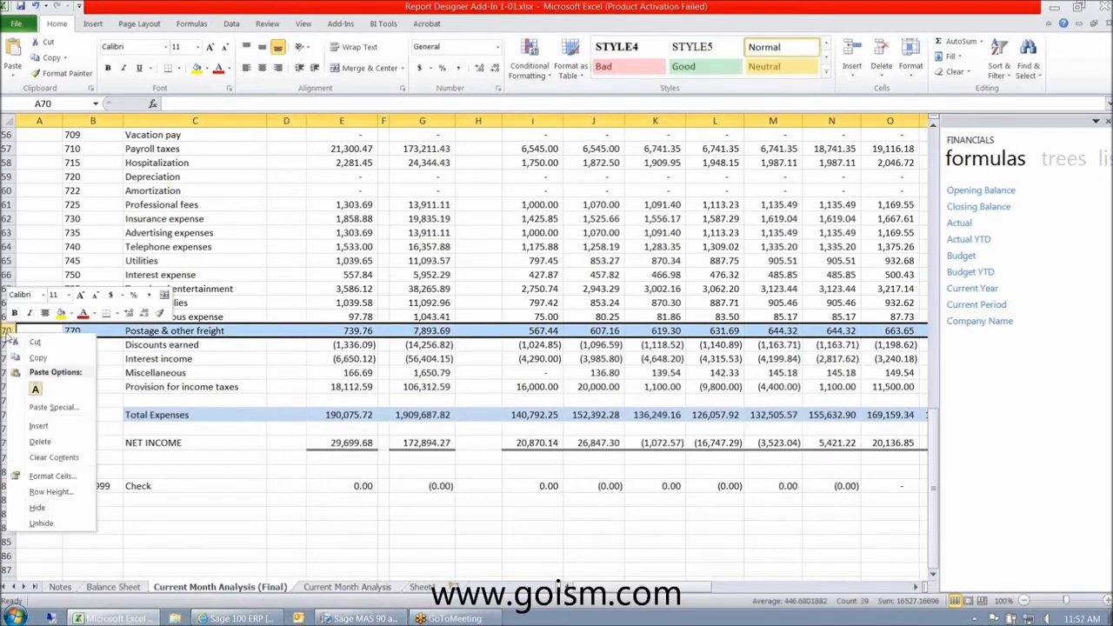
pyautogui.click(40, 441)
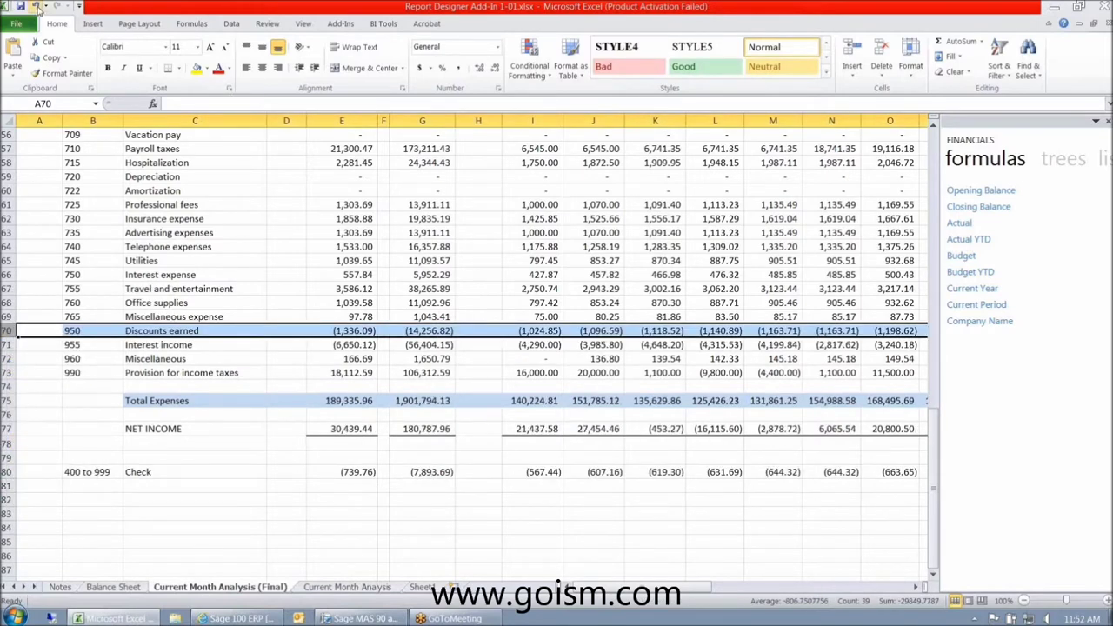
pyautogui.click(37, 9)
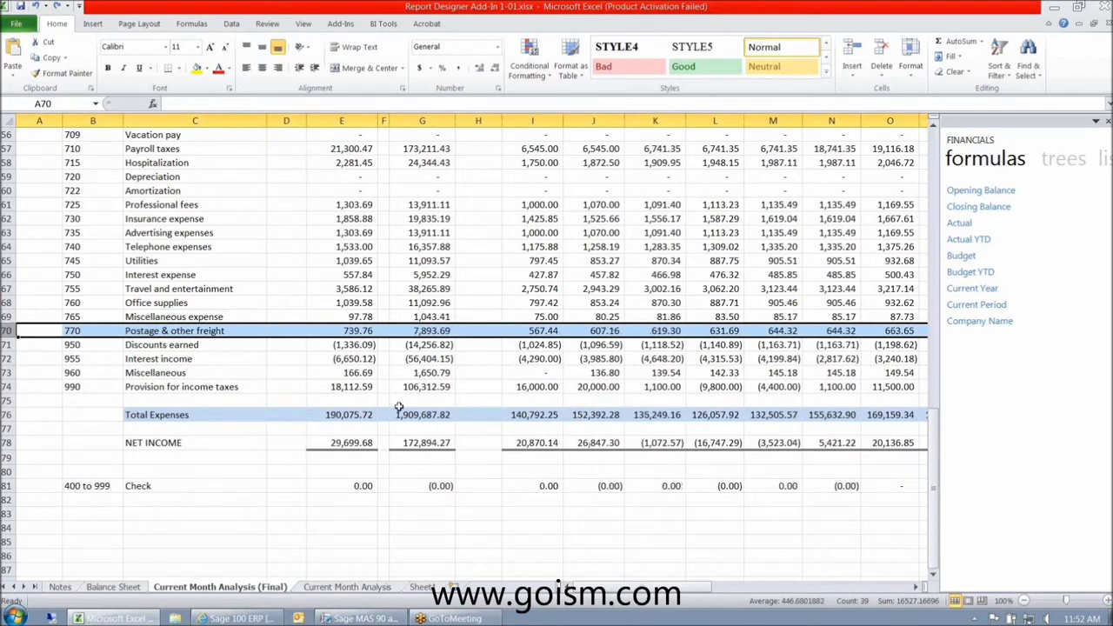
pyautogui.scroll(2, 398, 407)
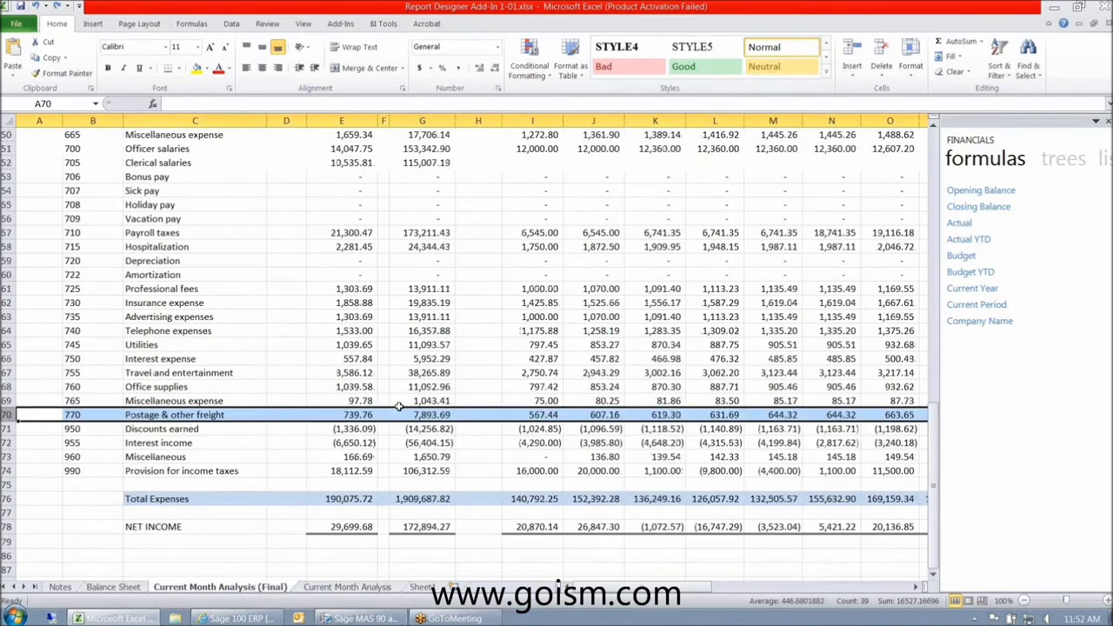
pyautogui.scroll(5, 398, 407)
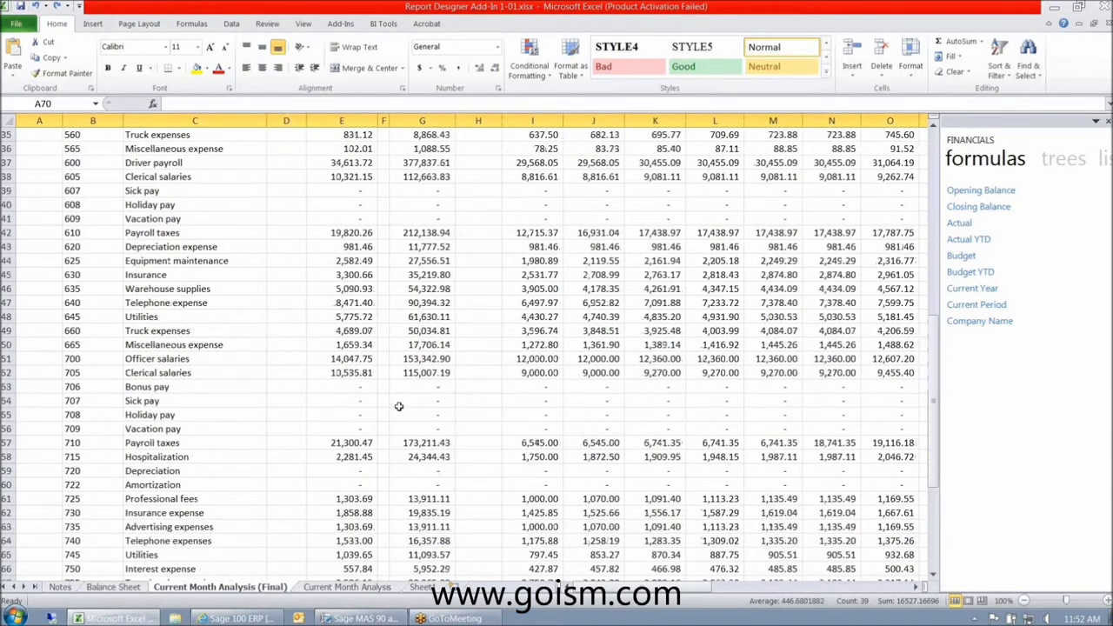
pyautogui.scroll(11, 398, 407)
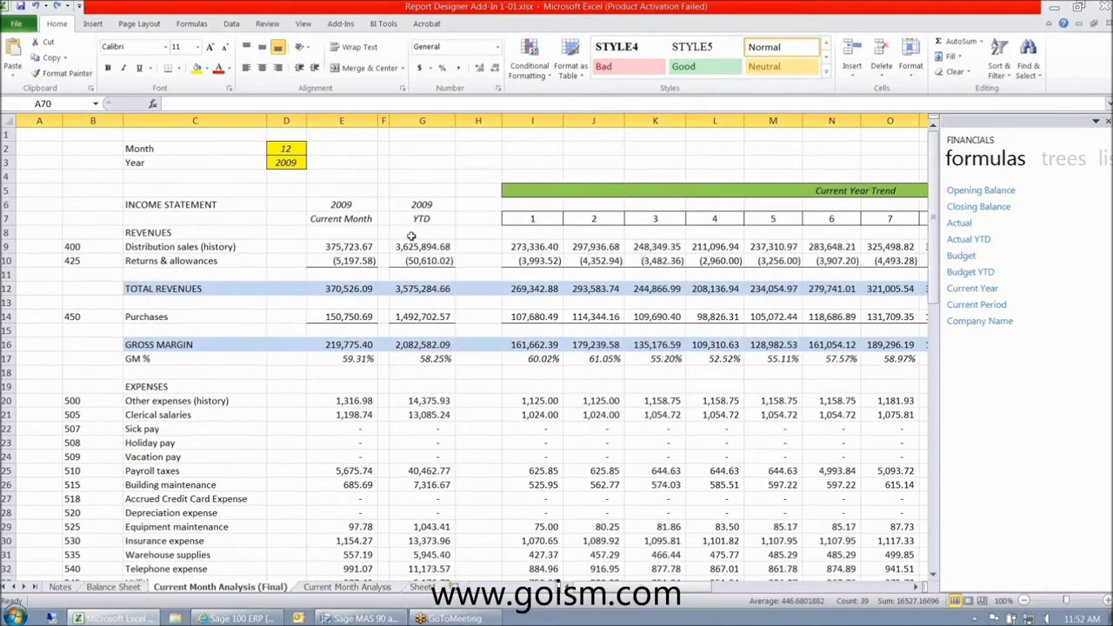
pyautogui.click(340, 205)
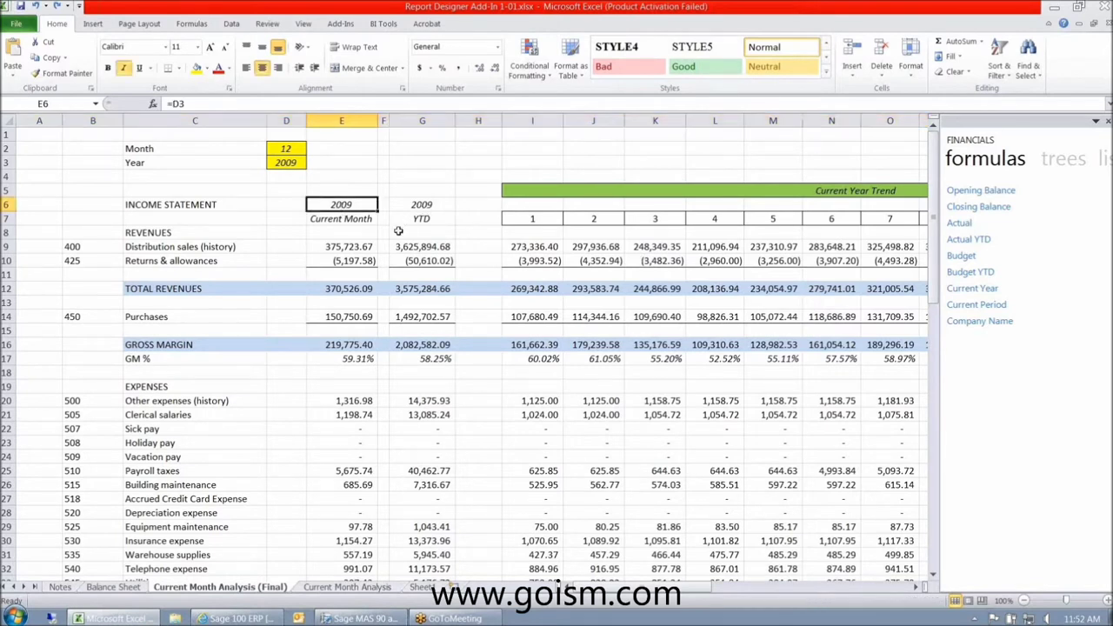
# - Set the report to month 4 of year 2010
pyautogui.click(296, 149)
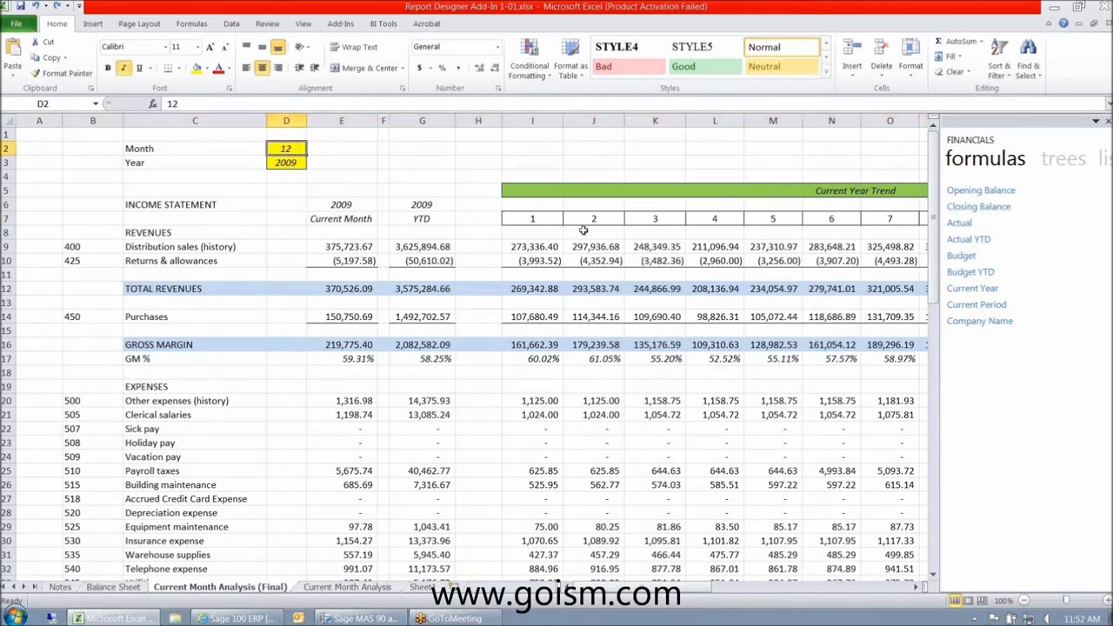
pyautogui.write('4')
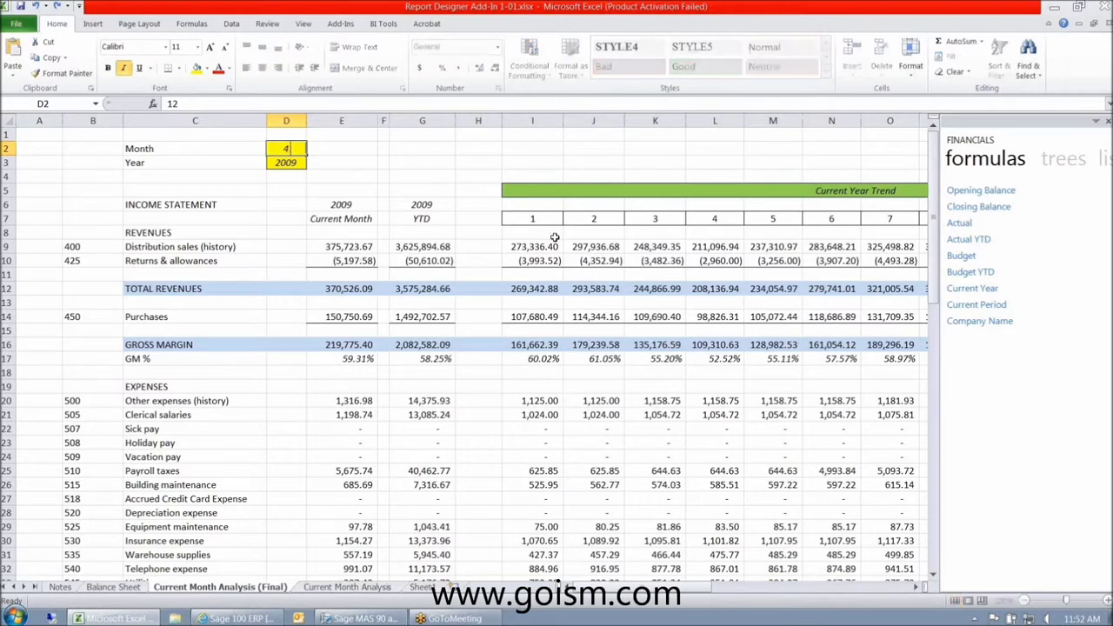
pyautogui.press('Return')
pyautogui.write('2010')
pyautogui.hotkey('ctrl', 'Return')
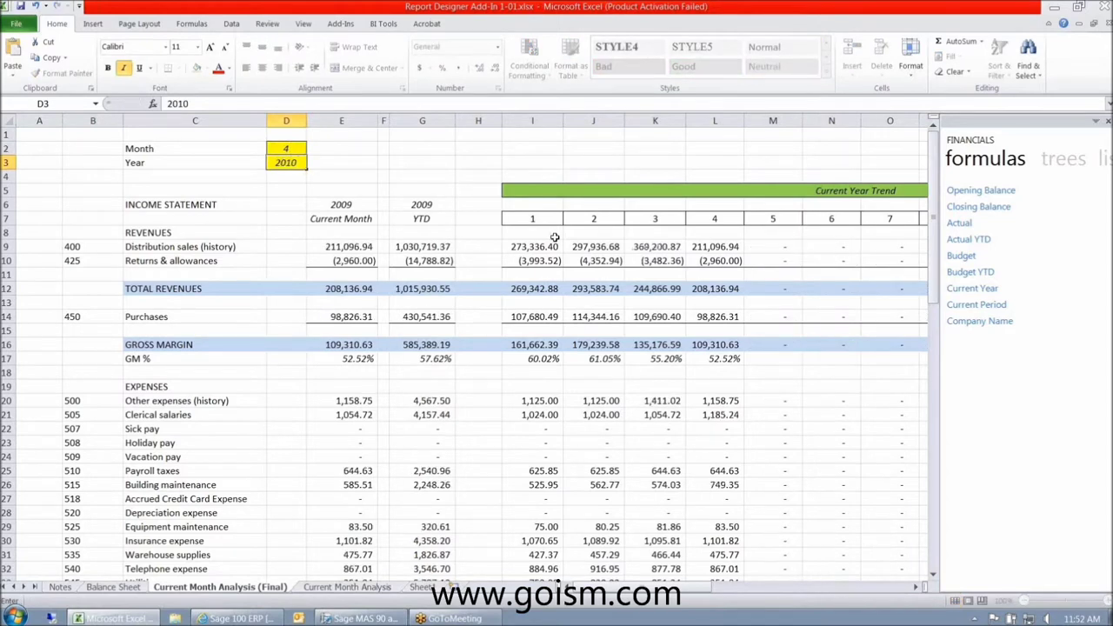
pyautogui.press('Return')
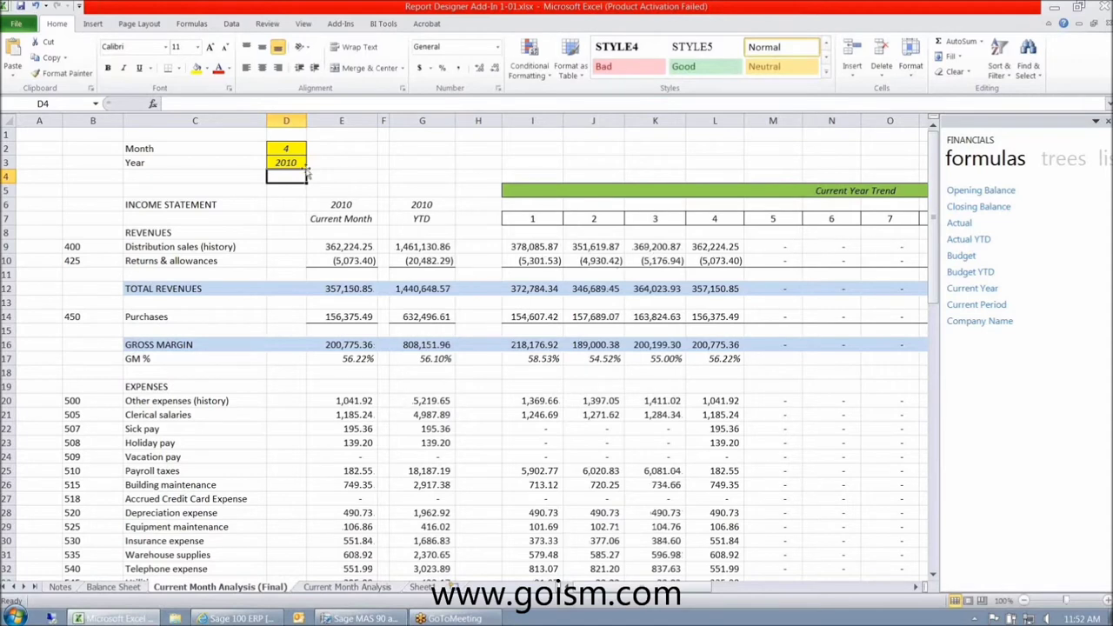
# - Inspect the Current Month heading, the YTD formula and the month 1-4 trend values
pyautogui.click(341, 222)
pyautogui.click(285, 150)
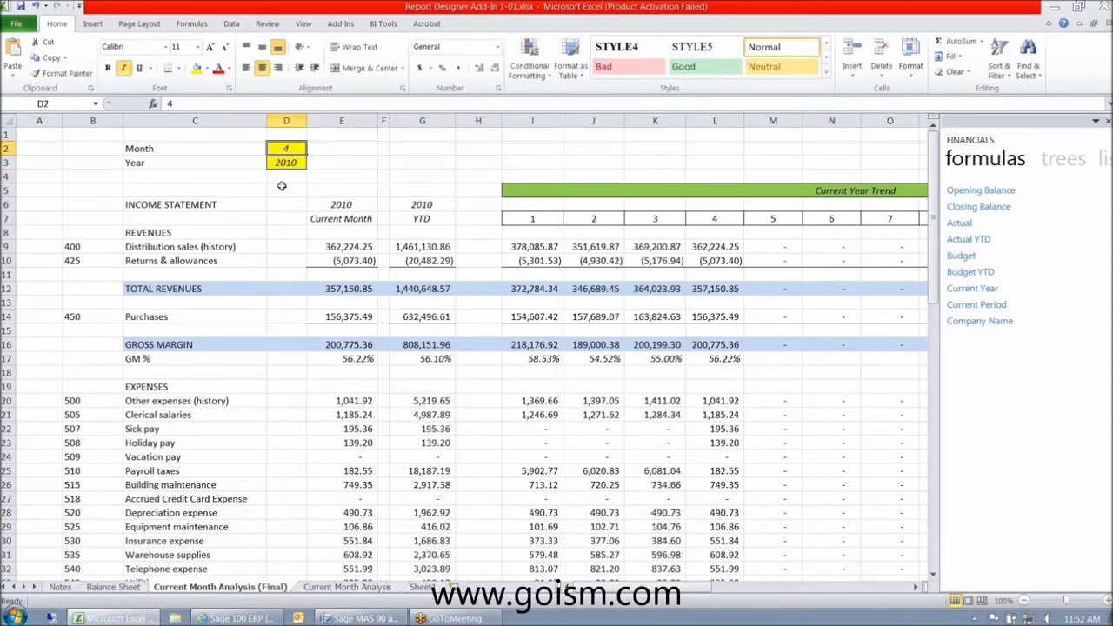
pyautogui.click(422, 247)
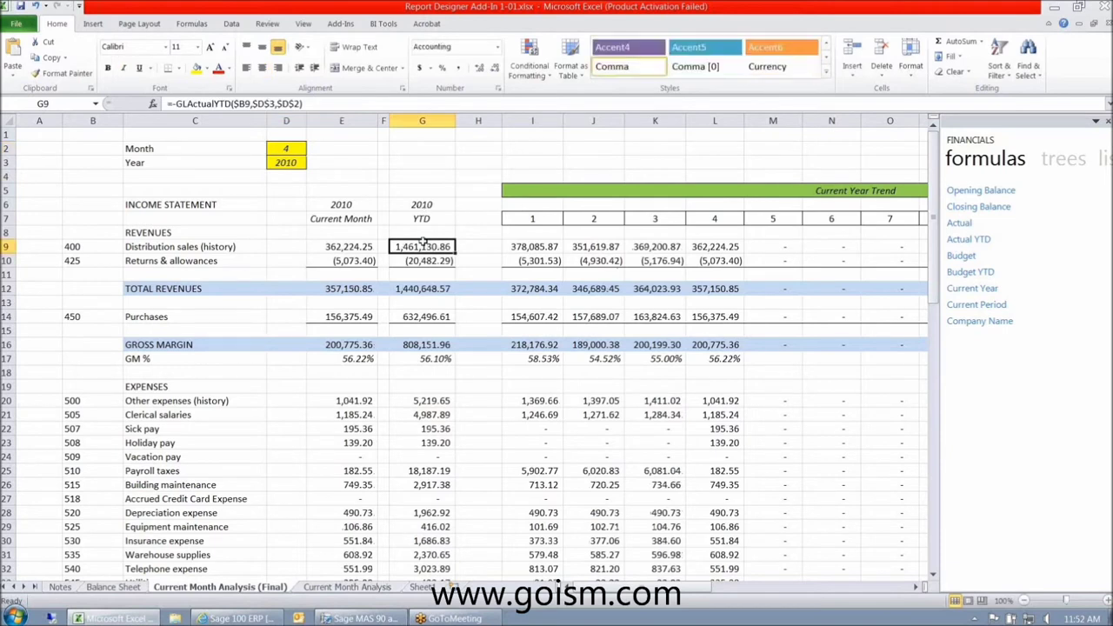
pyautogui.click(527, 246)
pyautogui.click(611, 246)
pyautogui.click(657, 246)
pyautogui.click(711, 246)
# - Change the month to 5, then set the period to month 7 of 2009
pyautogui.click(287, 149)
pyautogui.write('5')
pyautogui.press('Return')
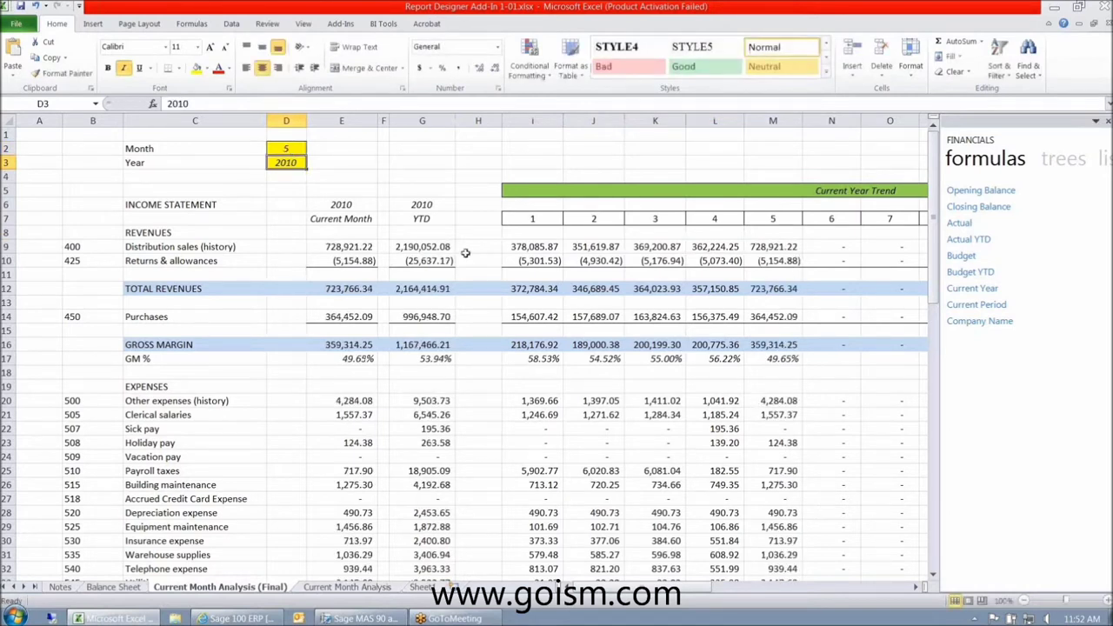
pyautogui.click(283, 147)
pyautogui.write('7')
pyautogui.press('Return')
pyautogui.write('2009')
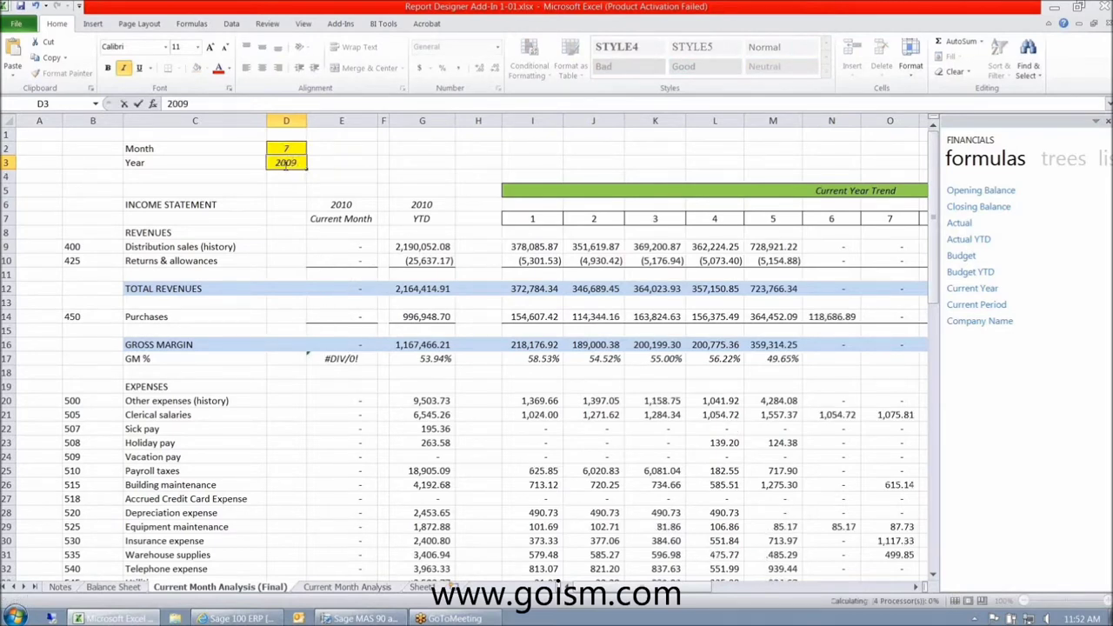
pyautogui.press('Return')
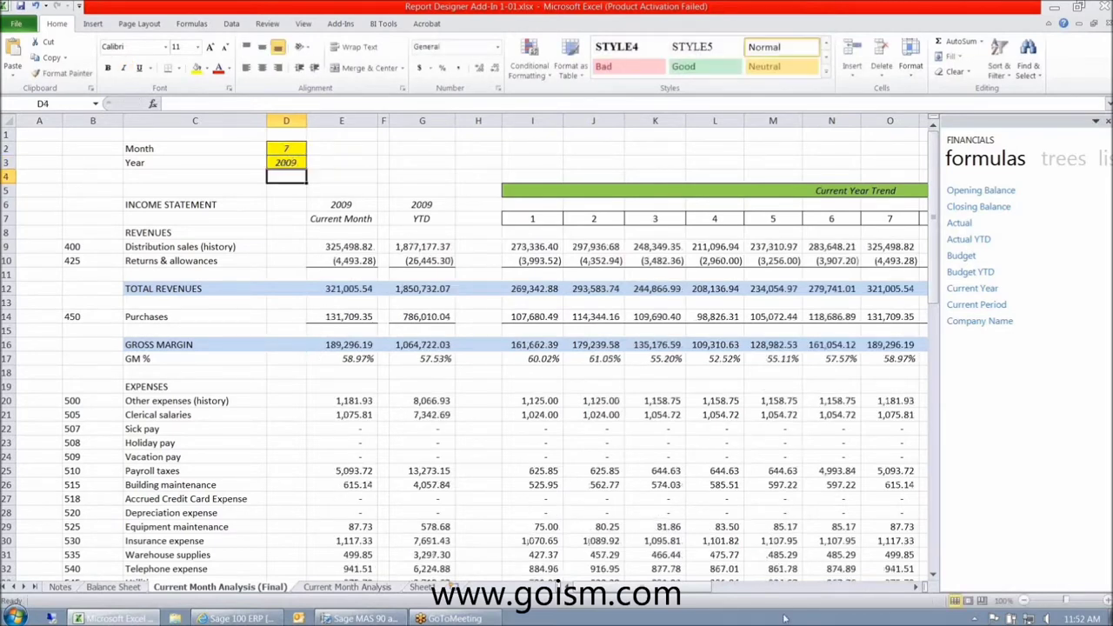
# - Scroll right through the trend and percentage columns, return, and re-enter month 7
pyautogui.click(917, 588)
pyautogui.click(918, 589)
pyautogui.click(918, 588)
pyautogui.click(917, 589)
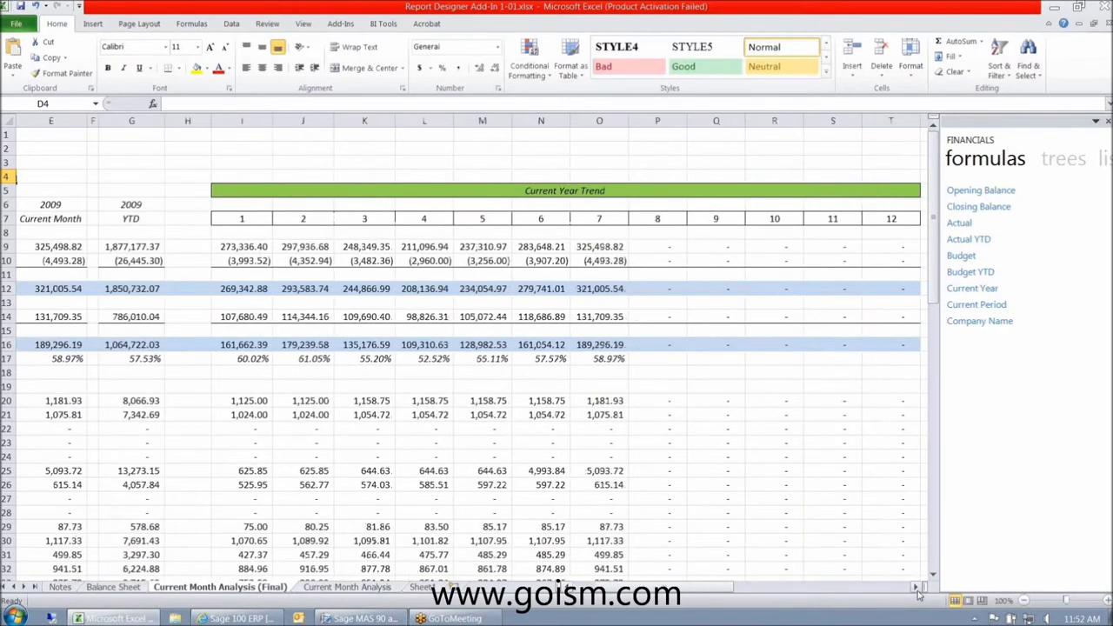
pyautogui.click(918, 588)
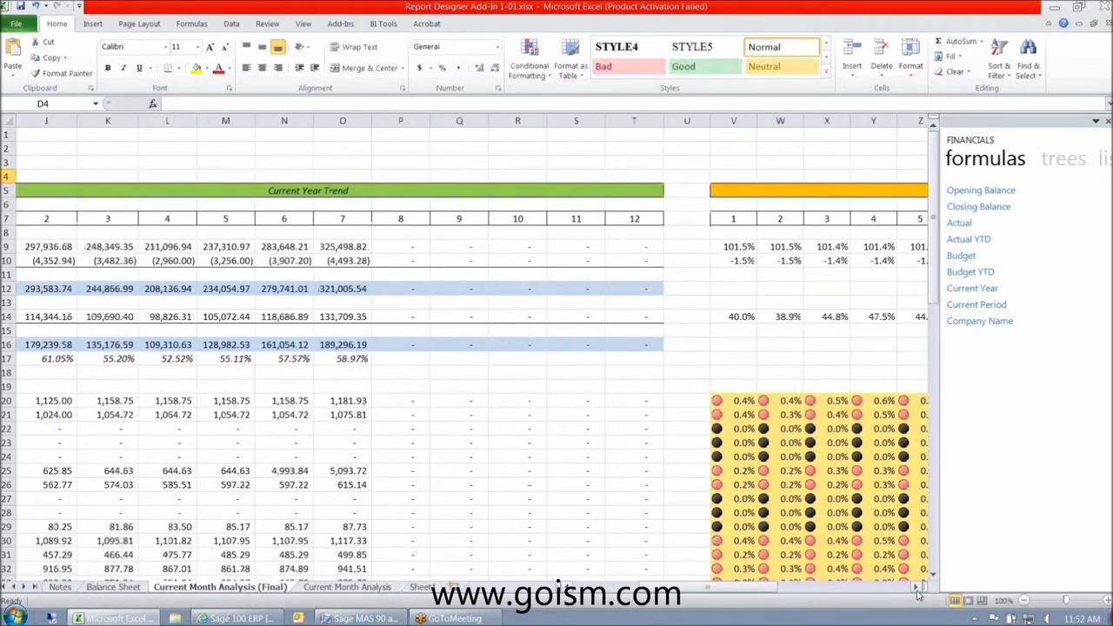
pyautogui.hotkey('ctrl', 'BackSpace')
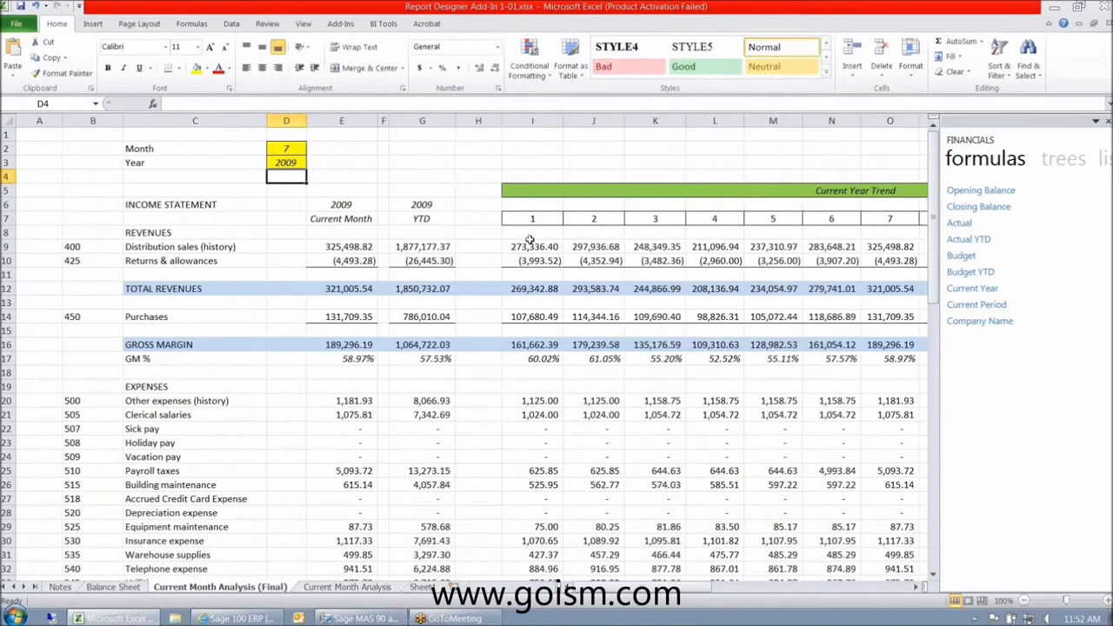
pyautogui.click(286, 147)
pyautogui.write('7')
pyautogui.press('Return')
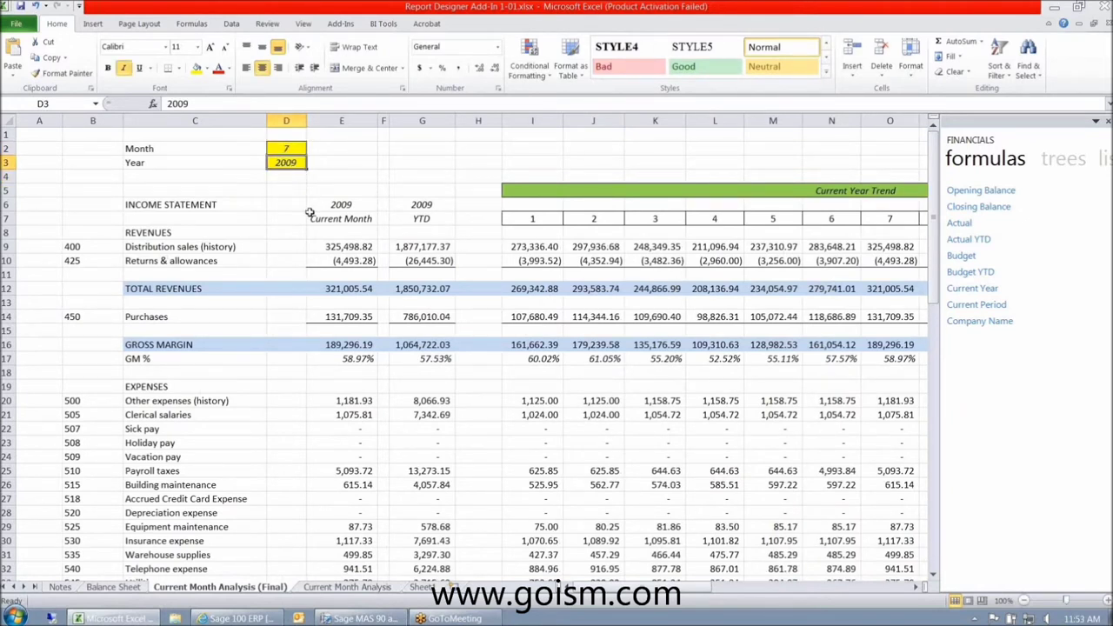
# - Open the Current Month Analysis sheet and scroll through it
pyautogui.click(347, 587)
pyautogui.moveTo(938, 344); pyautogui.dragTo(938, 132)
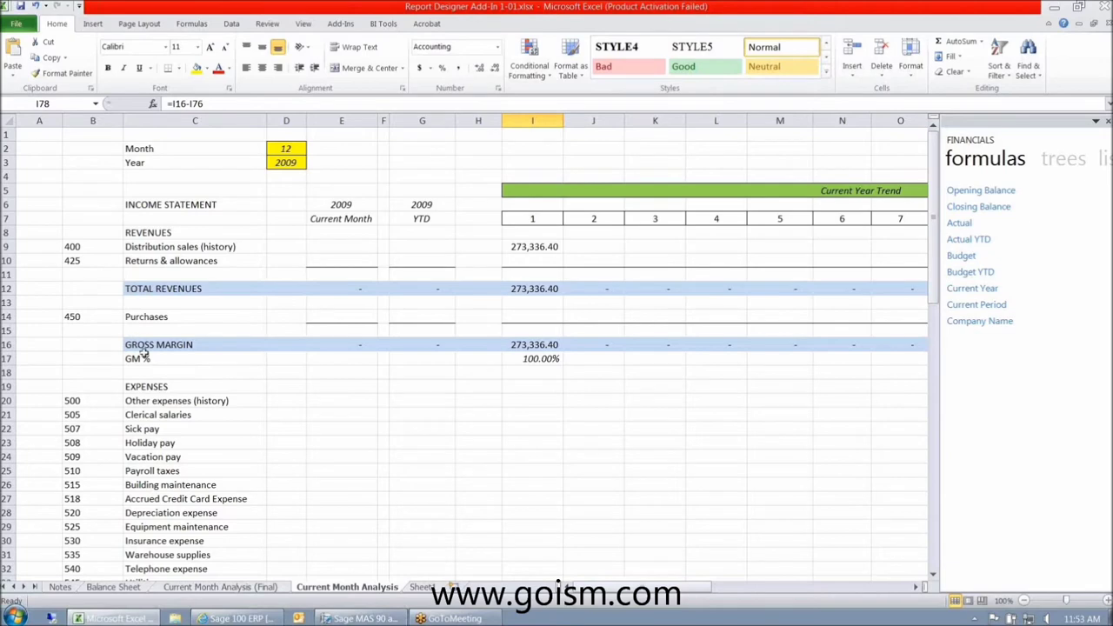
pyautogui.scroll(-13, 174, 436)
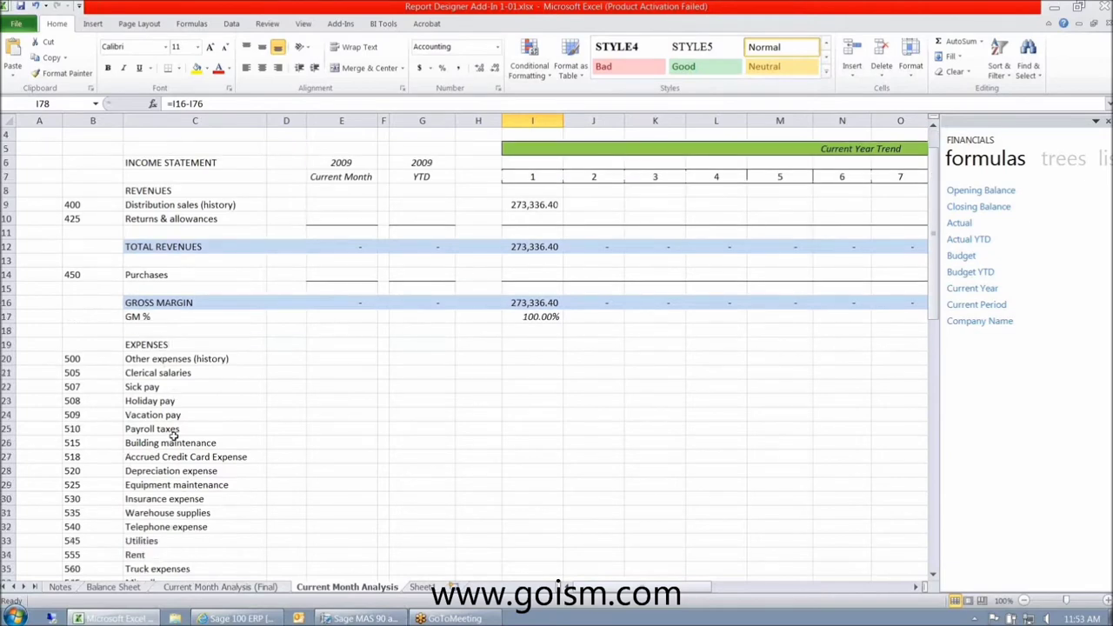
pyautogui.scroll(-5, 174, 437)
pyautogui.scroll(18, 174, 437)
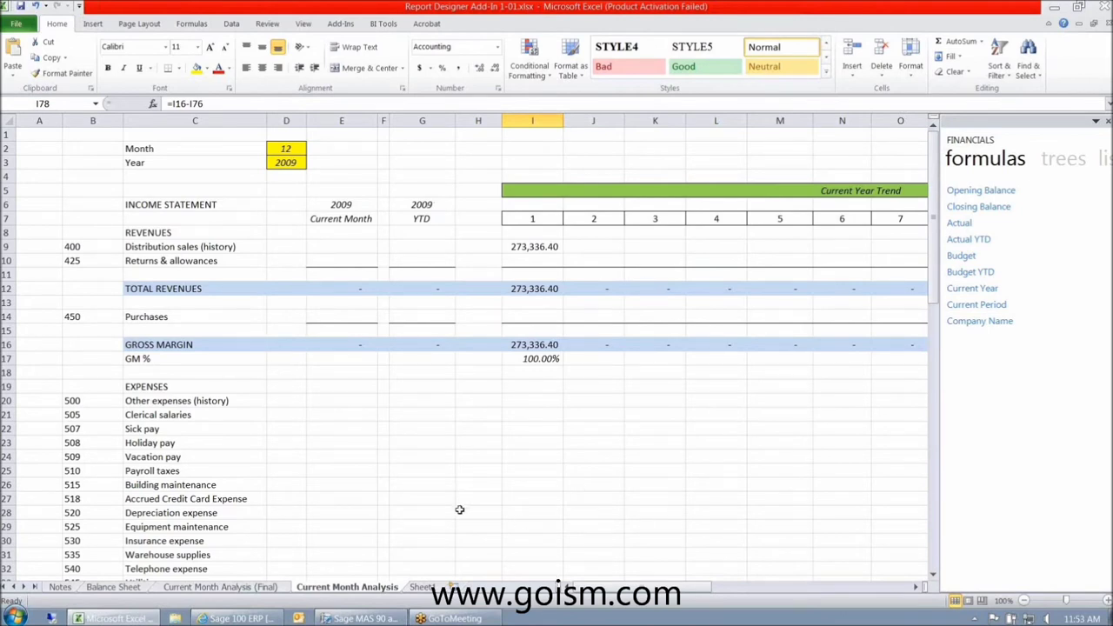
# - Inspect the revenue, Purchases, GM % and EXPENSES rows, including the gross margin cells
pyautogui.click(161, 260)
pyautogui.click(160, 292)
pyautogui.click(153, 319)
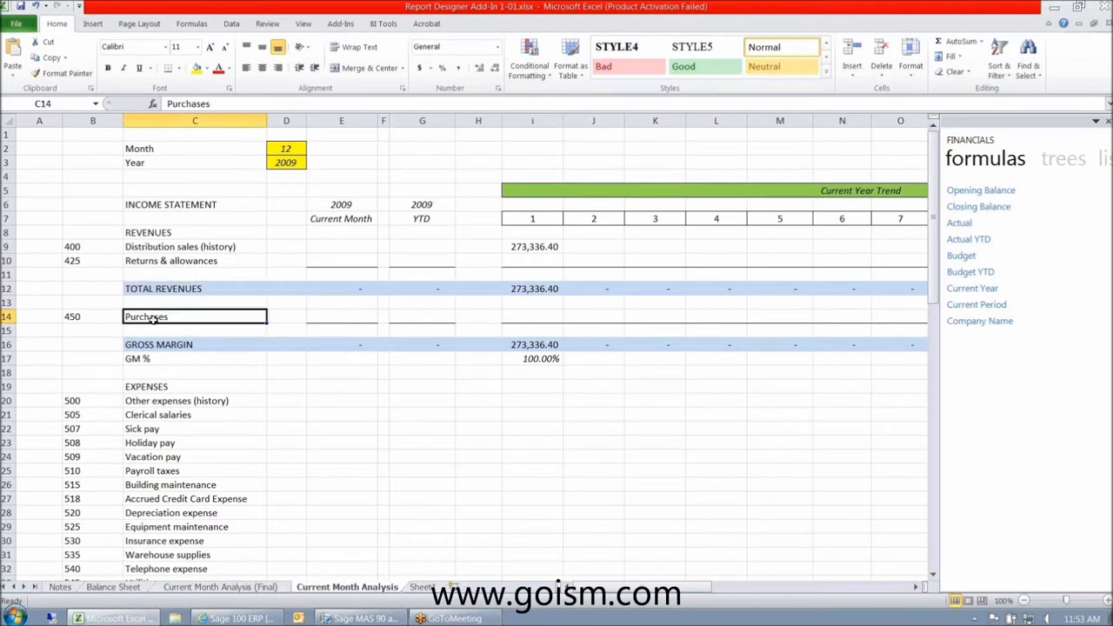
pyautogui.moveTo(169, 236); pyautogui.dragTo(165, 269)
pyautogui.click(162, 318)
pyautogui.click(161, 359)
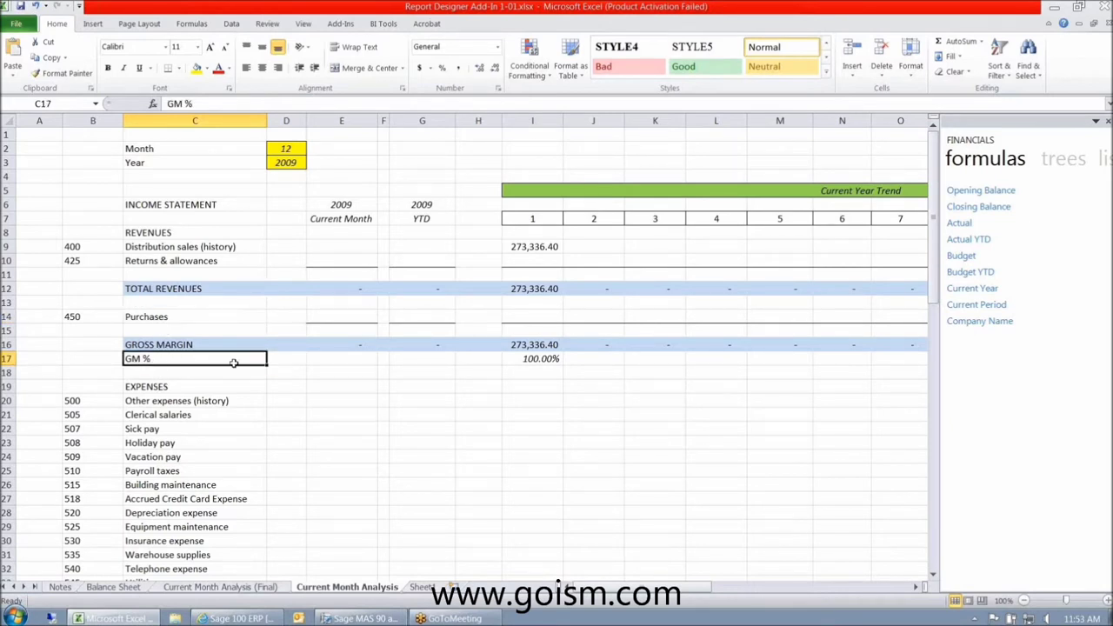
pyautogui.click(343, 360)
pyautogui.click(434, 357)
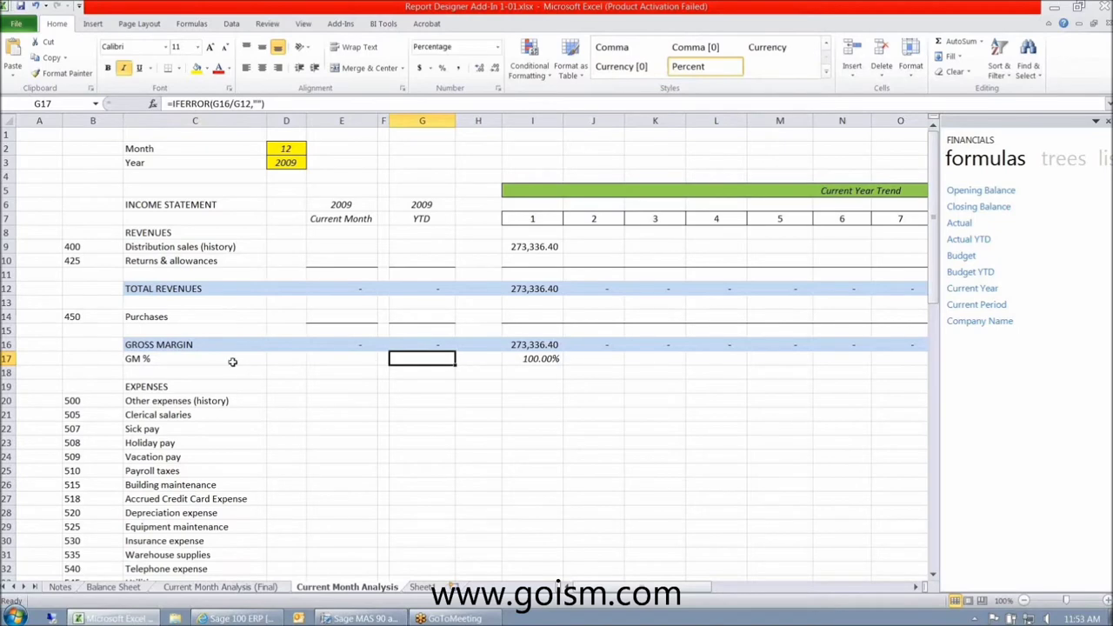
pyautogui.click(165, 362)
pyautogui.click(166, 389)
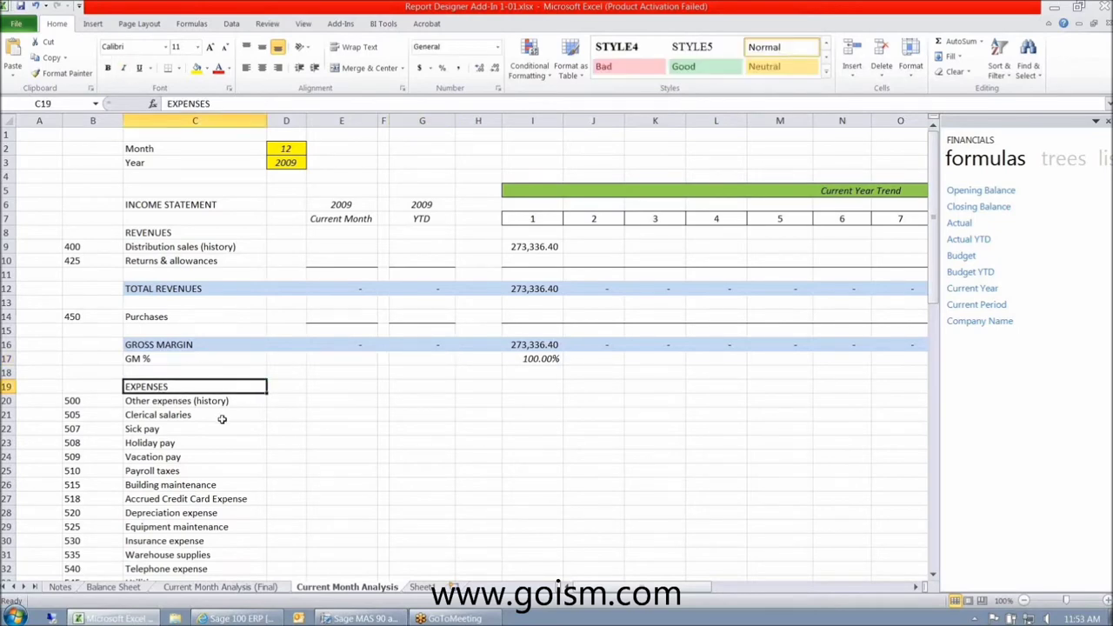
# - Scroll down to the Check row at the bottom of the statement
pyautogui.scroll(-9, 221, 419)
pyautogui.scroll(-11, 150, 370)
pyautogui.click(197, 414)
pyautogui.scroll(1, 199, 395)
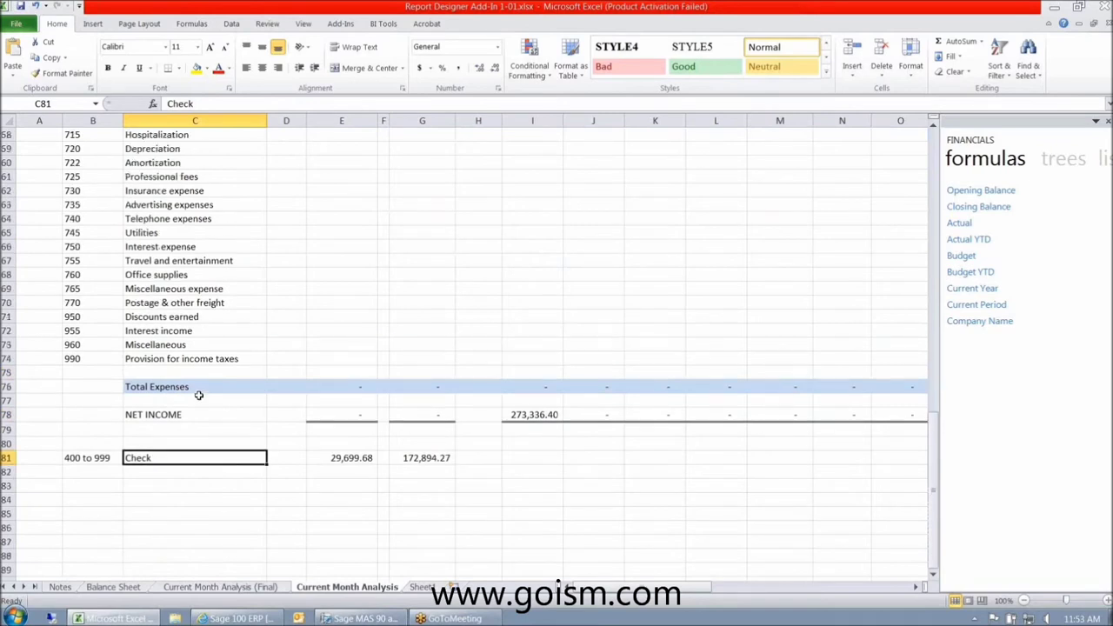
pyautogui.scroll(19, 198, 395)
# - Inspect the column B account codes 400, 425, 450 and 500
pyautogui.click(77, 246)
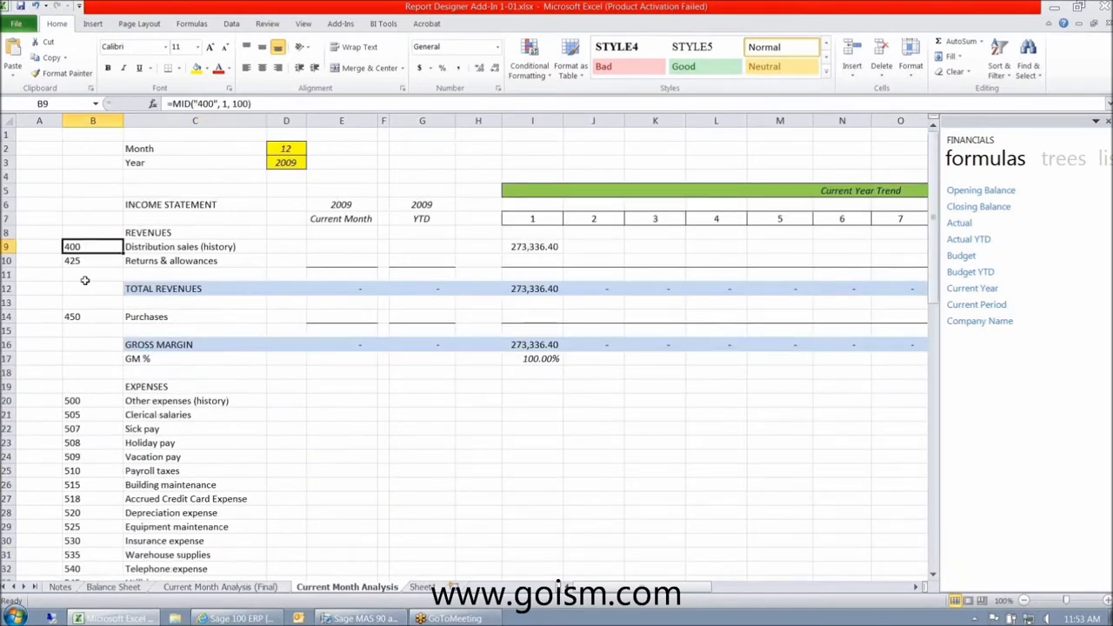
pyautogui.click(87, 261)
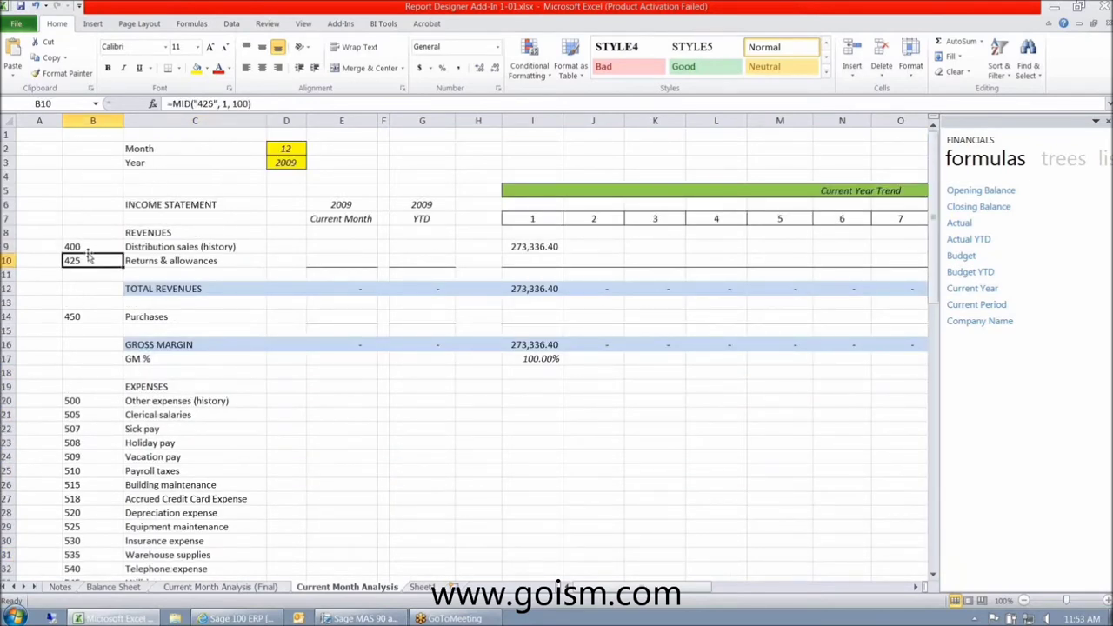
pyautogui.click(84, 244)
pyautogui.click(84, 260)
pyautogui.click(84, 316)
pyautogui.click(96, 401)
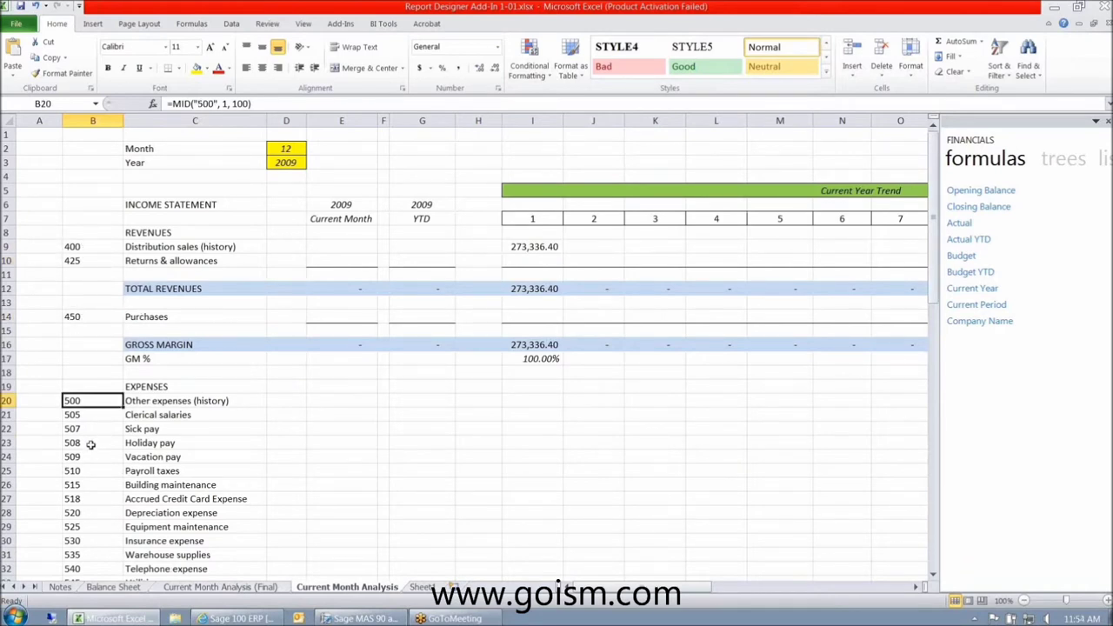
pyautogui.scroll(-4, 90, 445)
pyautogui.scroll(4, 91, 445)
pyautogui.click(114, 588)
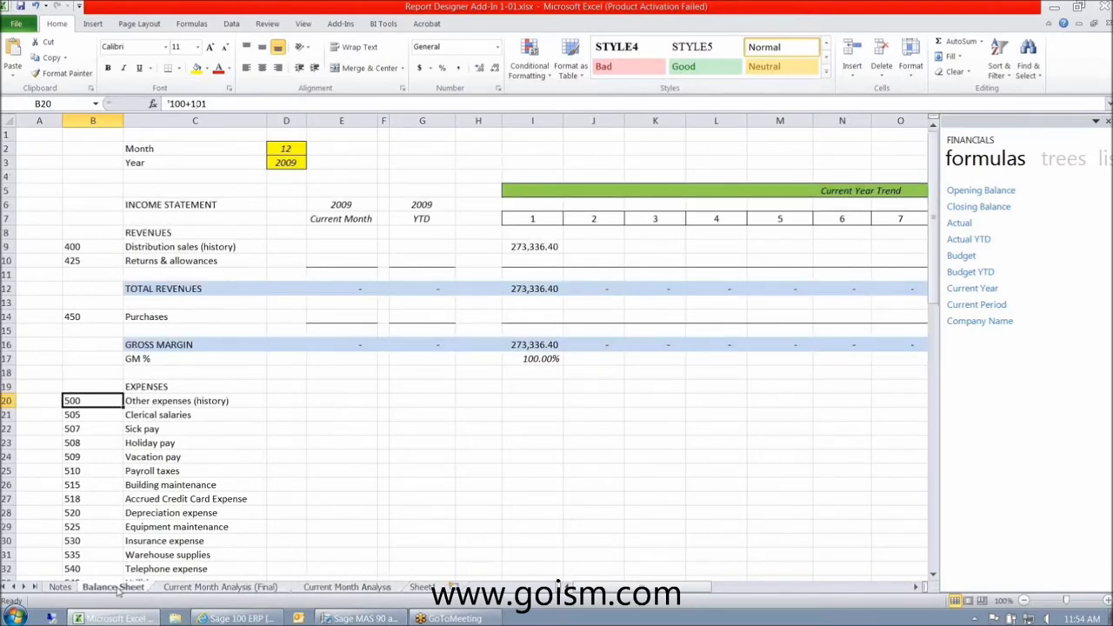
pyautogui.click(78, 233)
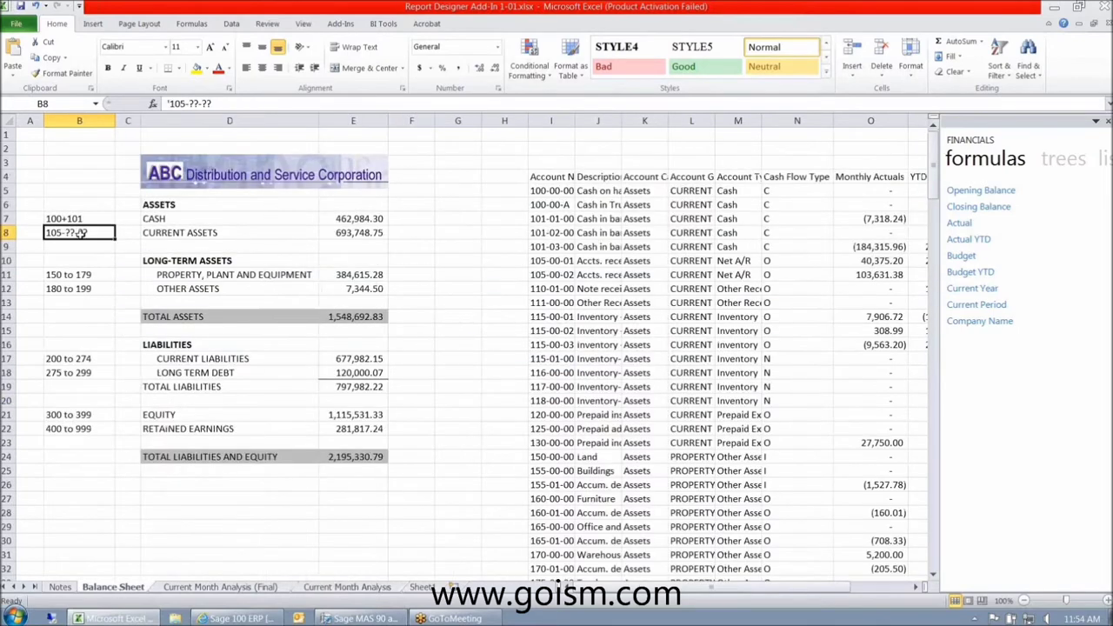
pyautogui.click(76, 275)
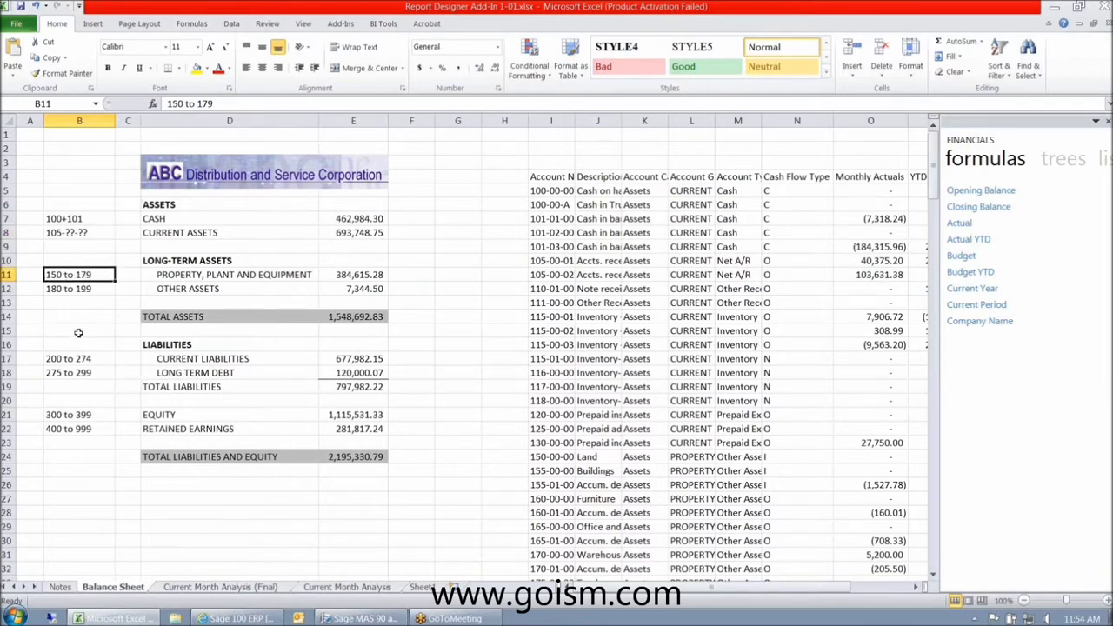
pyautogui.click(341, 588)
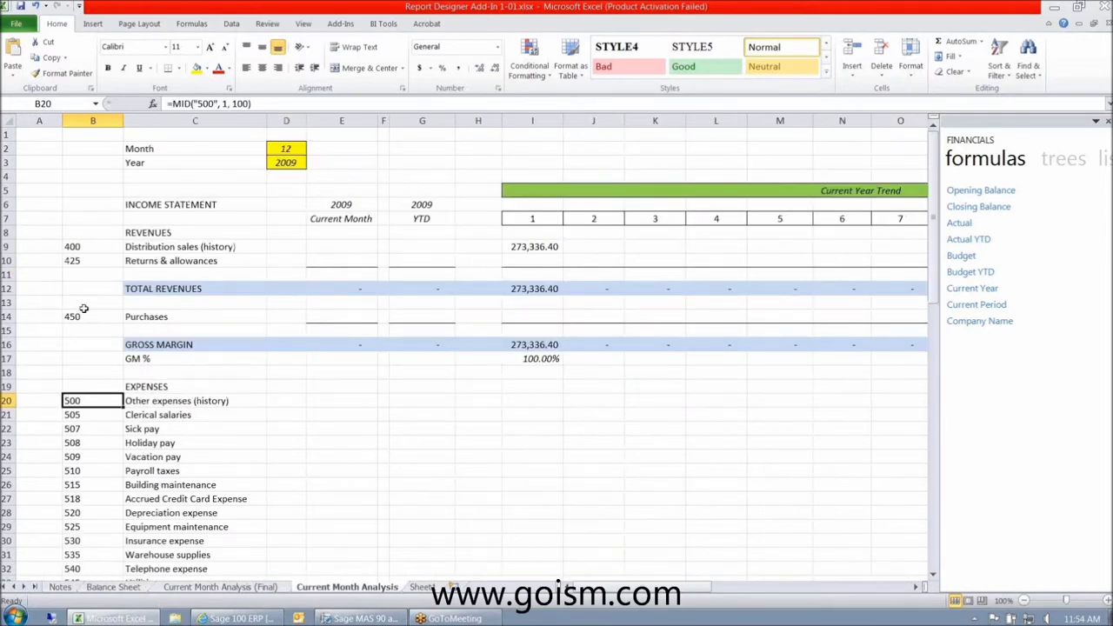
# - Inspect account code 400 and the Month and Year input cells D2 and D3
pyautogui.click(96, 248)
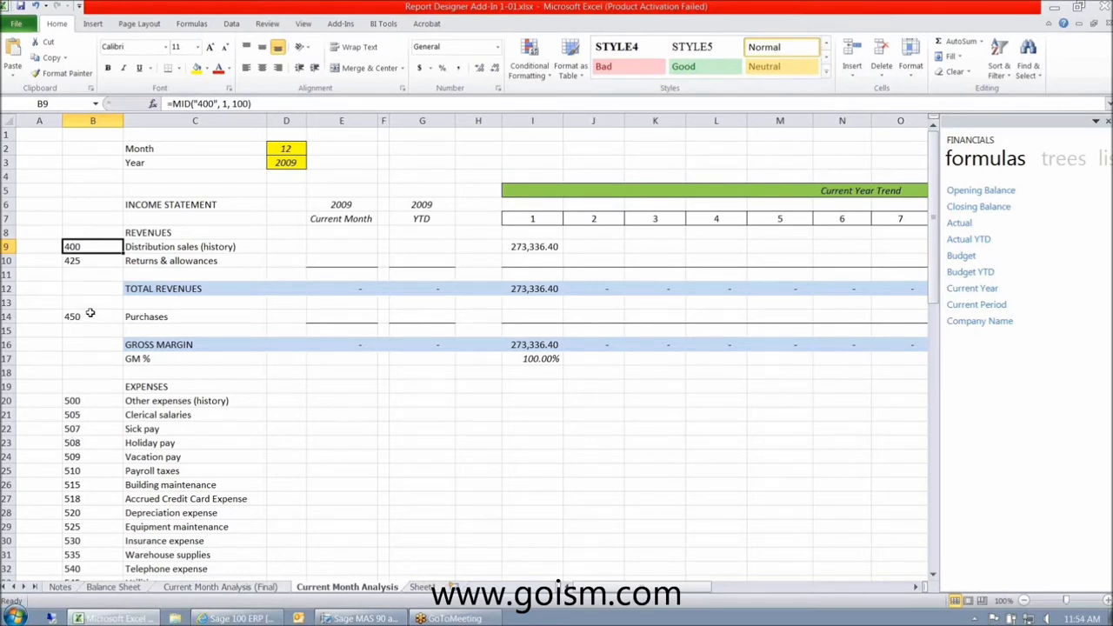
pyautogui.moveTo(287, 149); pyautogui.dragTo(289, 162)
pyautogui.click(290, 149)
pyautogui.click(287, 160)
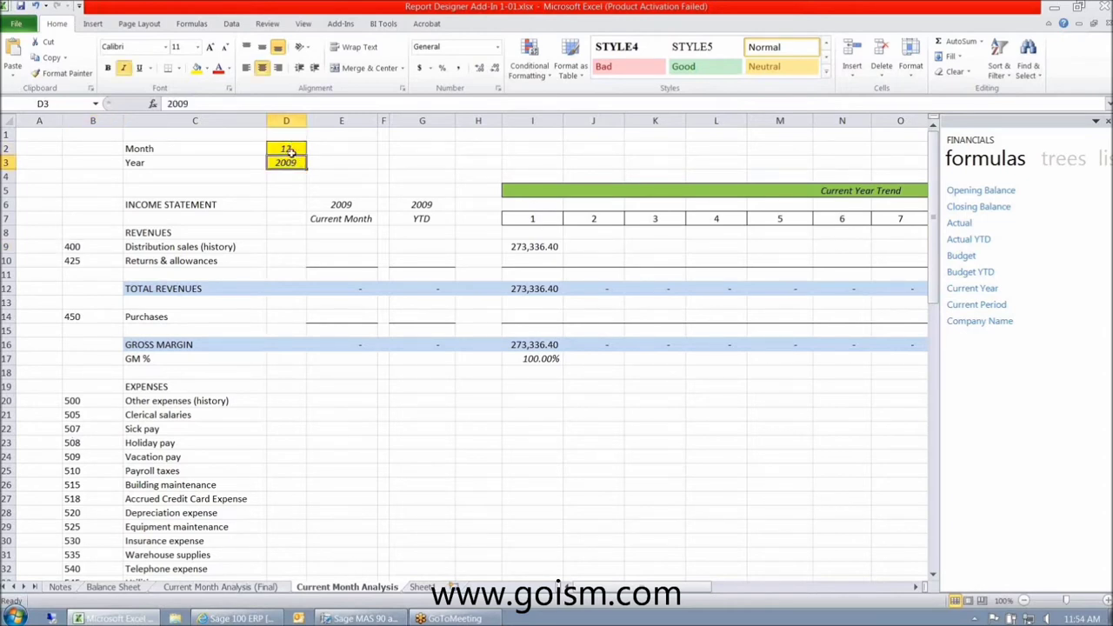
pyautogui.click(287, 149)
pyautogui.click(287, 162)
pyautogui.click(287, 149)
pyautogui.click(285, 165)
# - Drag the Actual function from the FINANCIALS pane onto E9, giving =GLActual("",2010,5)
pyautogui.click(328, 258)
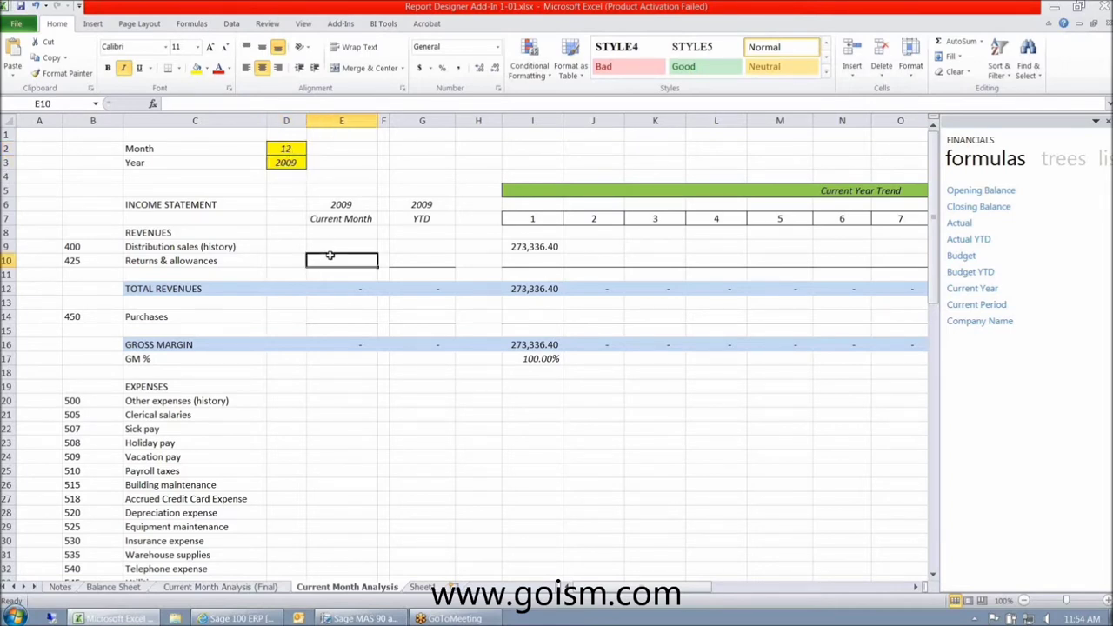
pyautogui.click(330, 247)
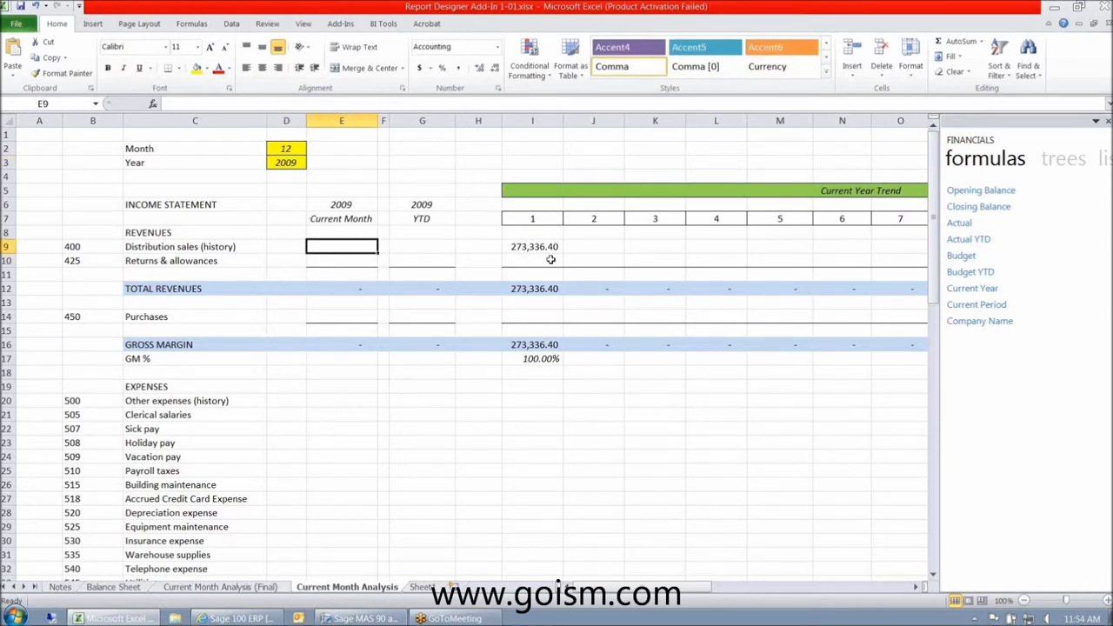
pyautogui.click(959, 222)
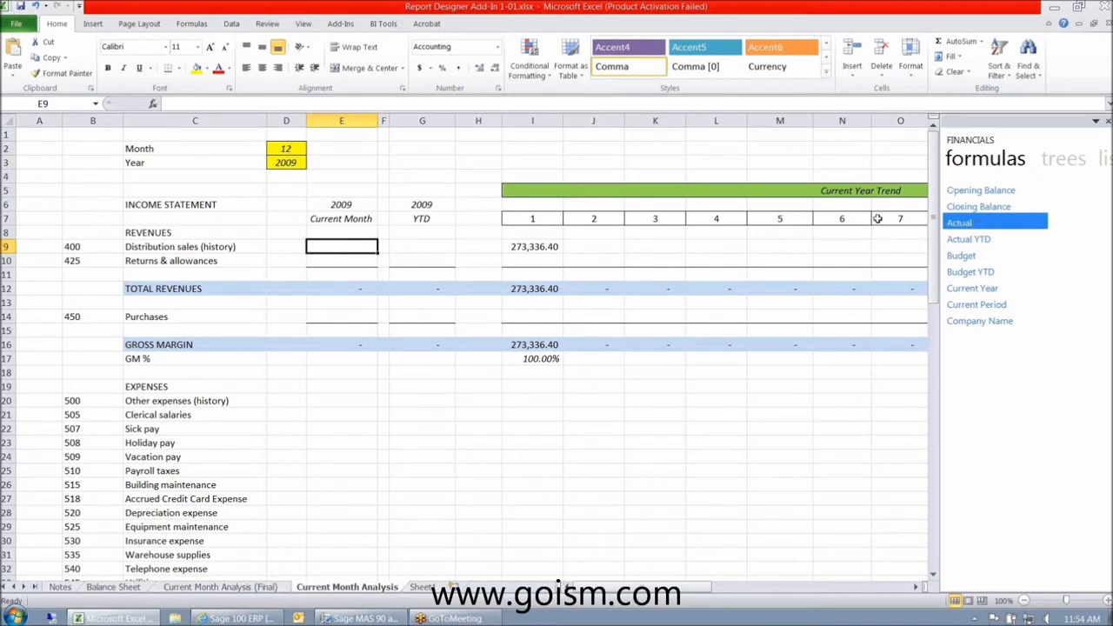
pyautogui.moveTo(959, 222); pyautogui.dragTo(361, 246)
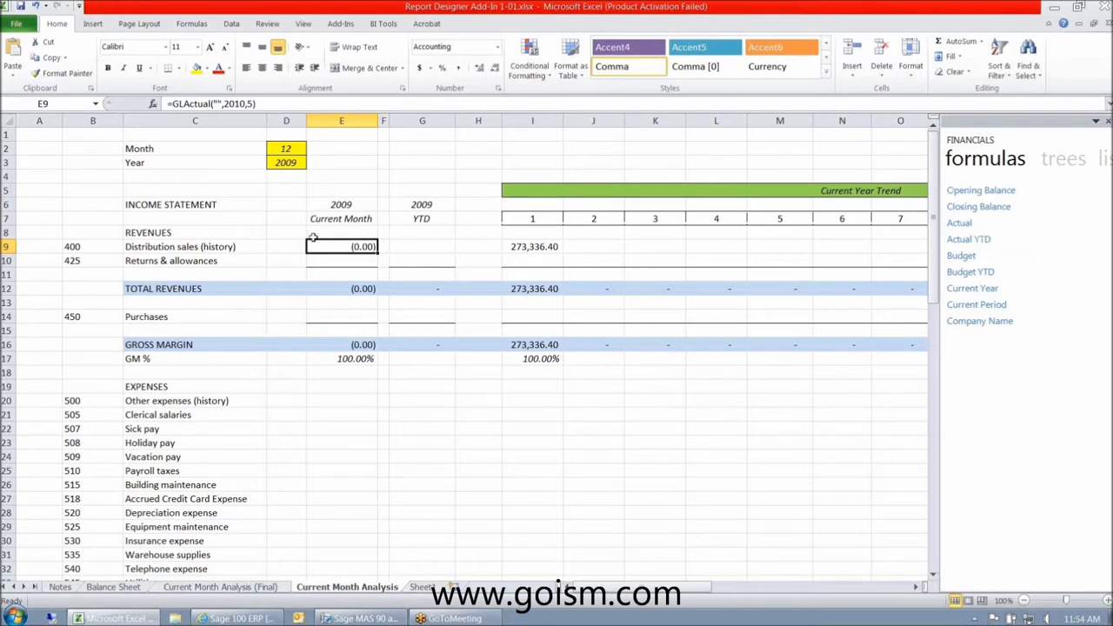
# - Make E9 read =GLActual(B9,D3,D2), returning (375,723.67) for Distribution sales
pyautogui.click(215, 104)
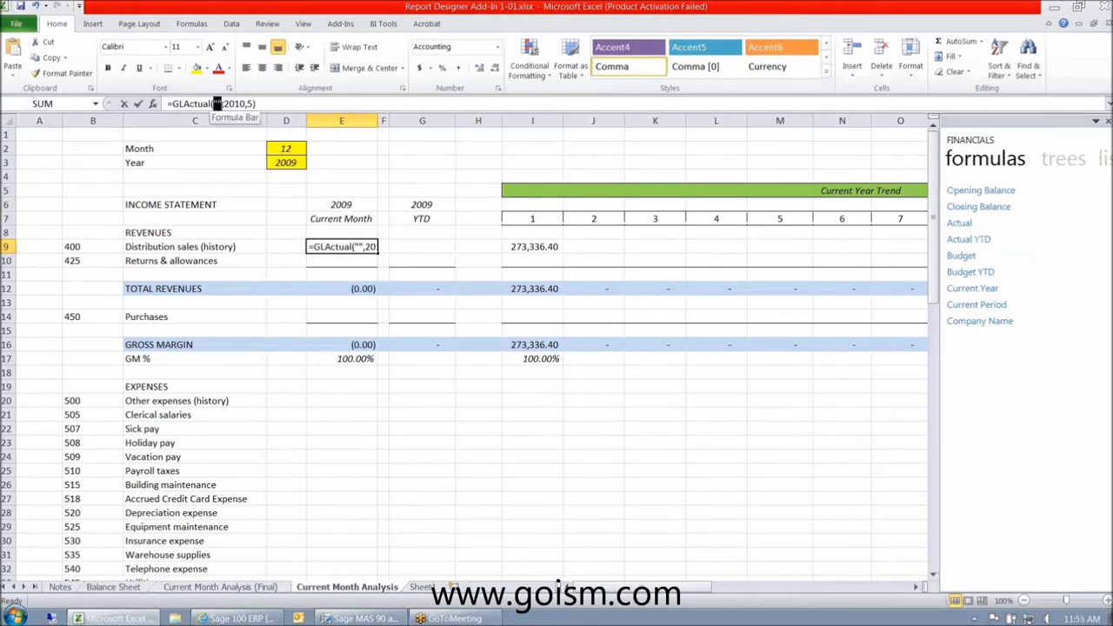
pyautogui.click(84, 247)
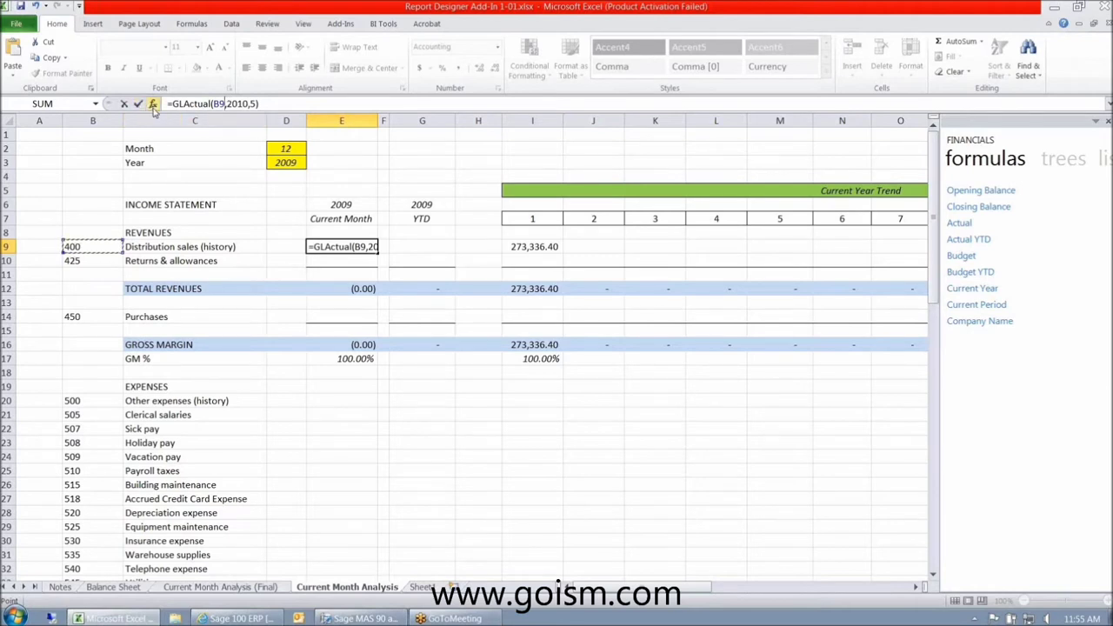
pyautogui.moveTo(228, 104); pyautogui.dragTo(237, 103)
pyautogui.click(288, 161)
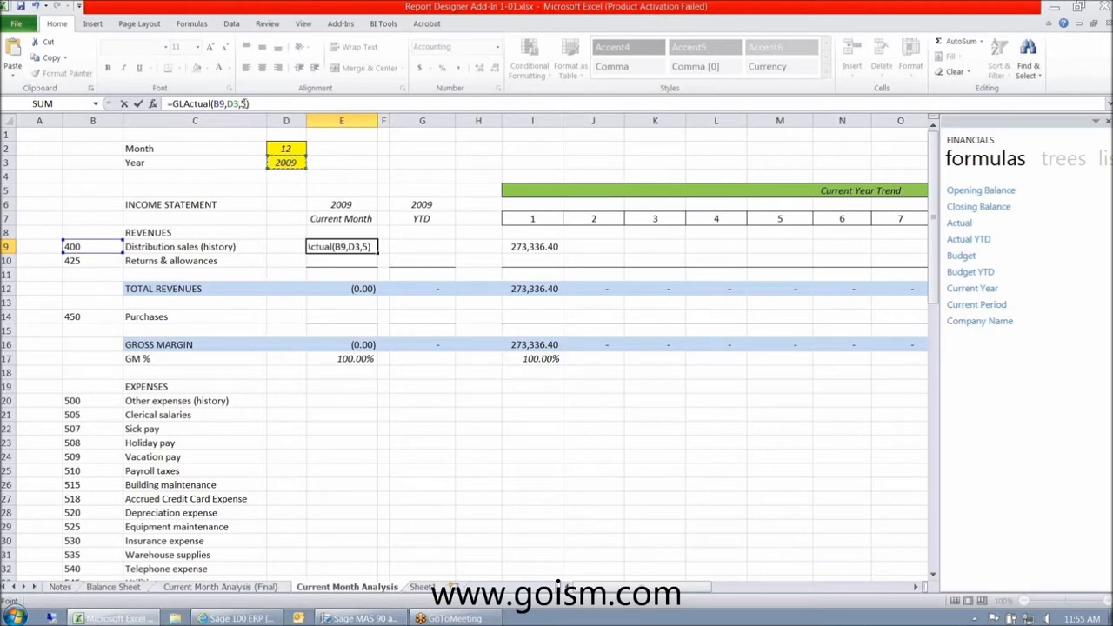
pyautogui.doubleClick(244, 103)
pyautogui.click(289, 149)
pyautogui.press('Return')
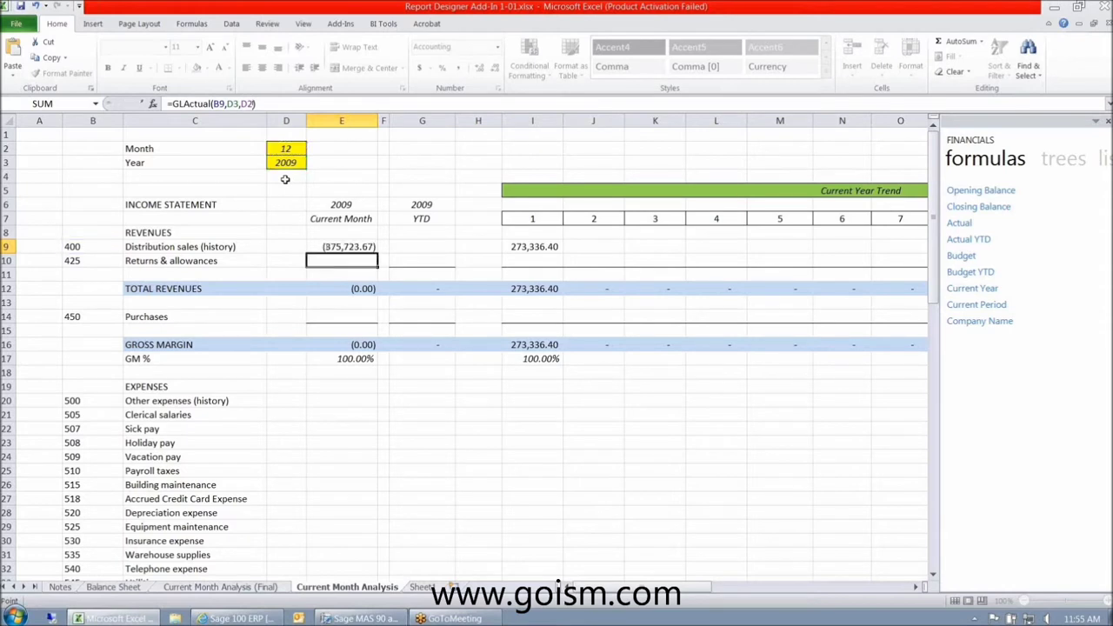
pyautogui.press('Up')
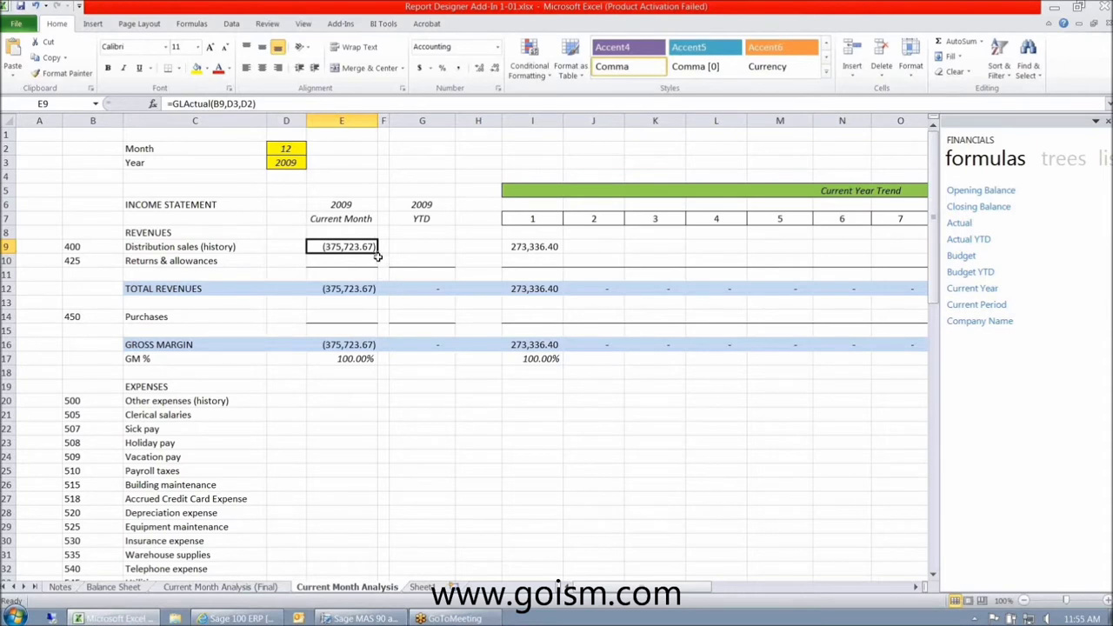
pyautogui.moveTo(379, 251); pyautogui.dragTo(376, 249)
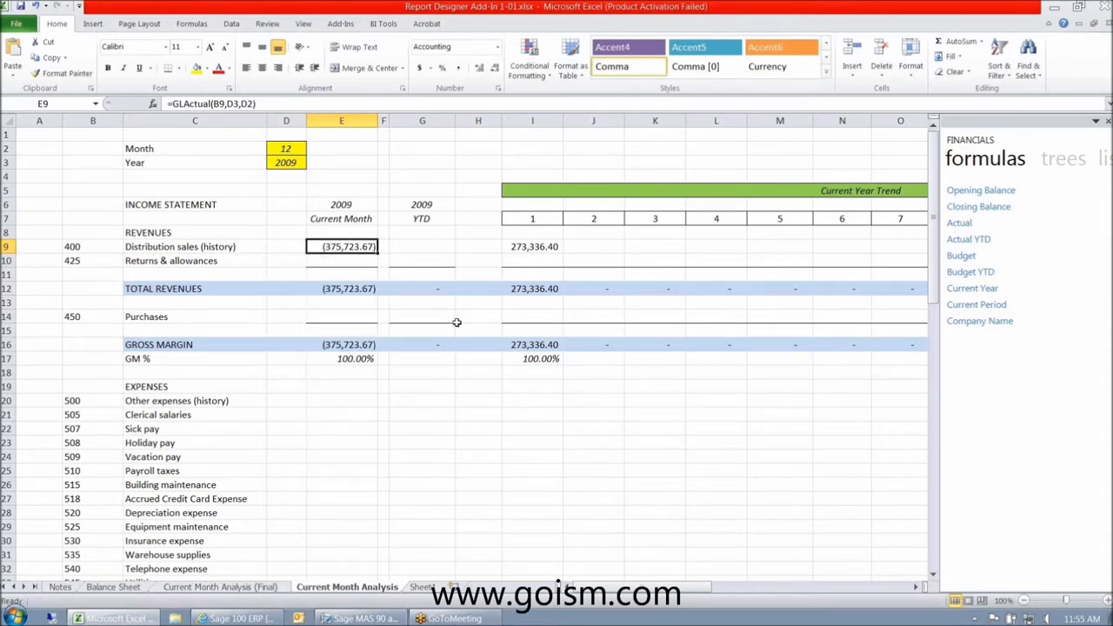
# - Copy E9's formula to Holiday pay cell E23 and check its shifted references B23, D17, D16
pyautogui.rightClick(338, 248)
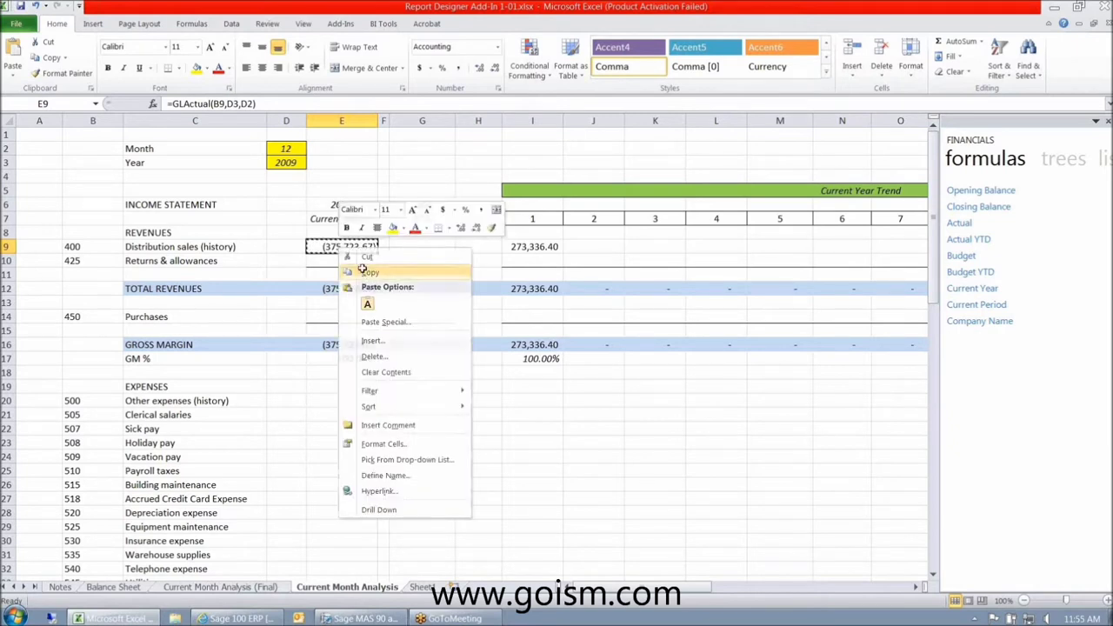
pyautogui.click(374, 271)
pyautogui.rightClick(348, 441)
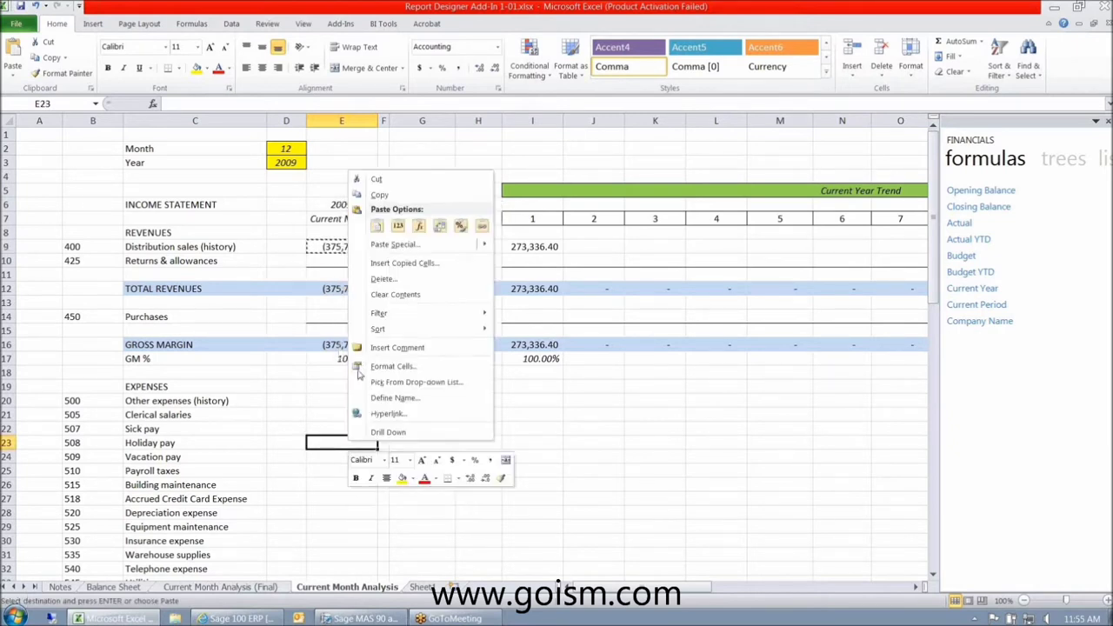
pyautogui.click(375, 229)
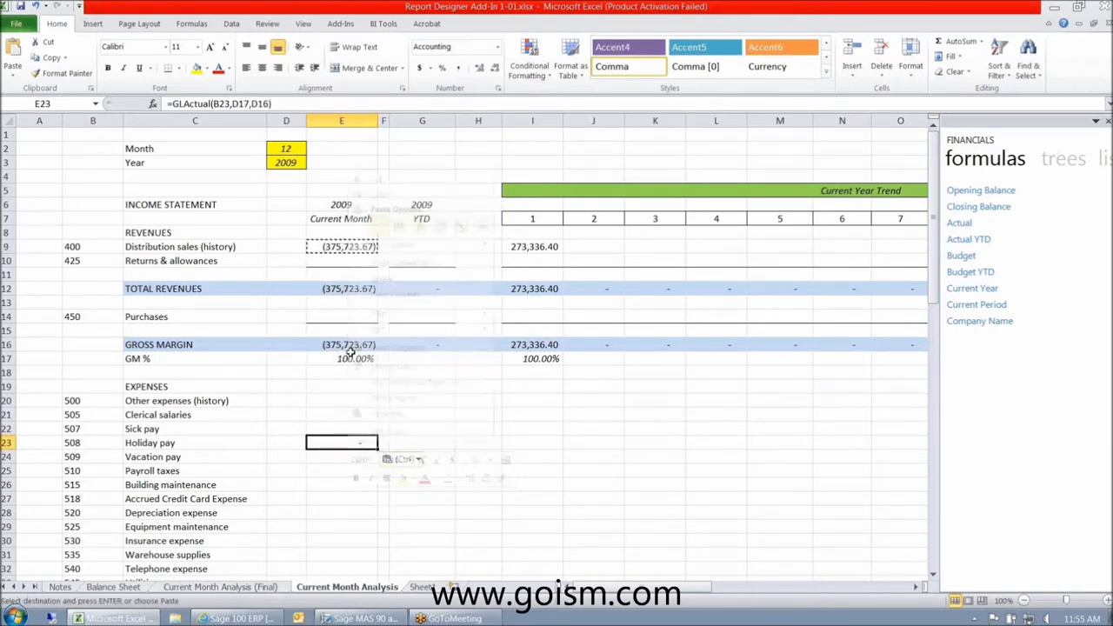
pyautogui.click(239, 105)
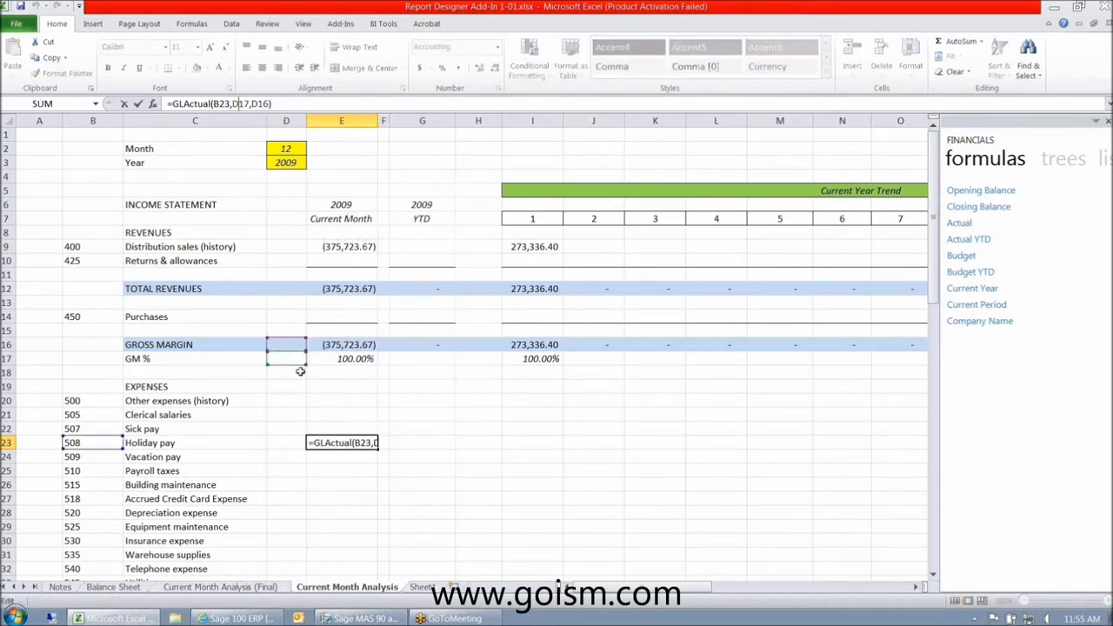
pyautogui.hotkey('ctrl', 'Return')
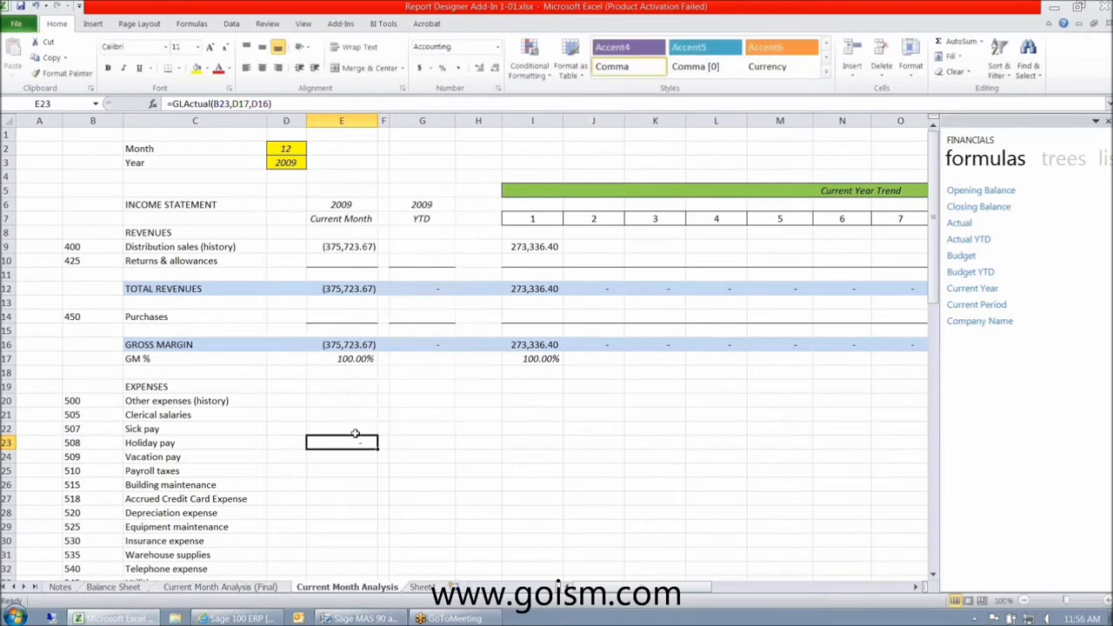
# - Lock E9's year and month references as $D$3 and $D$2 using F4
pyautogui.click(357, 247)
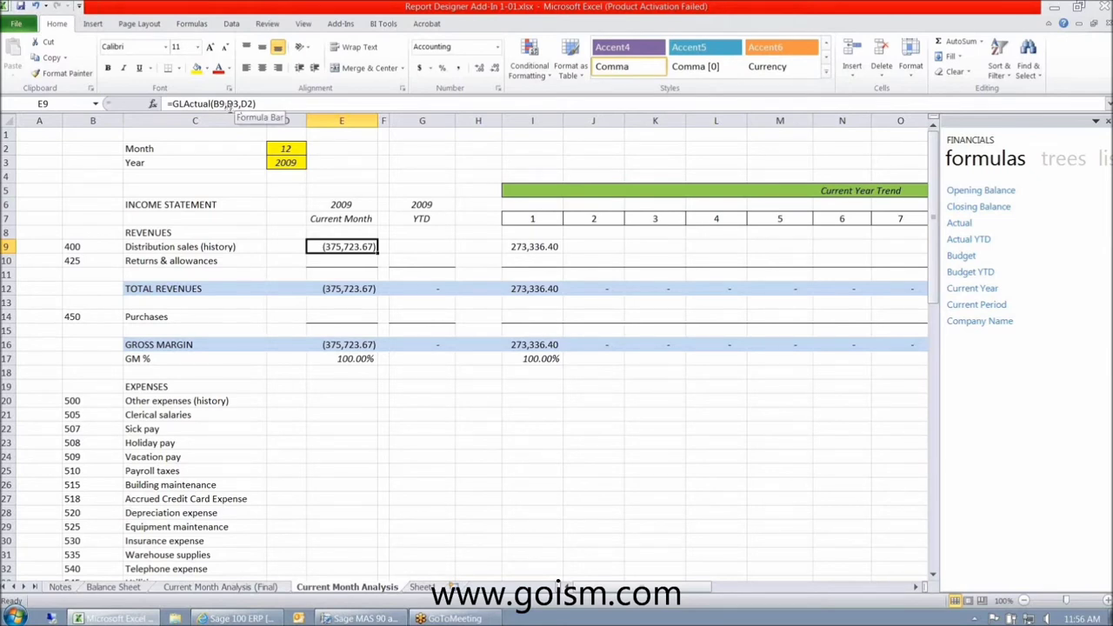
pyautogui.click(229, 103)
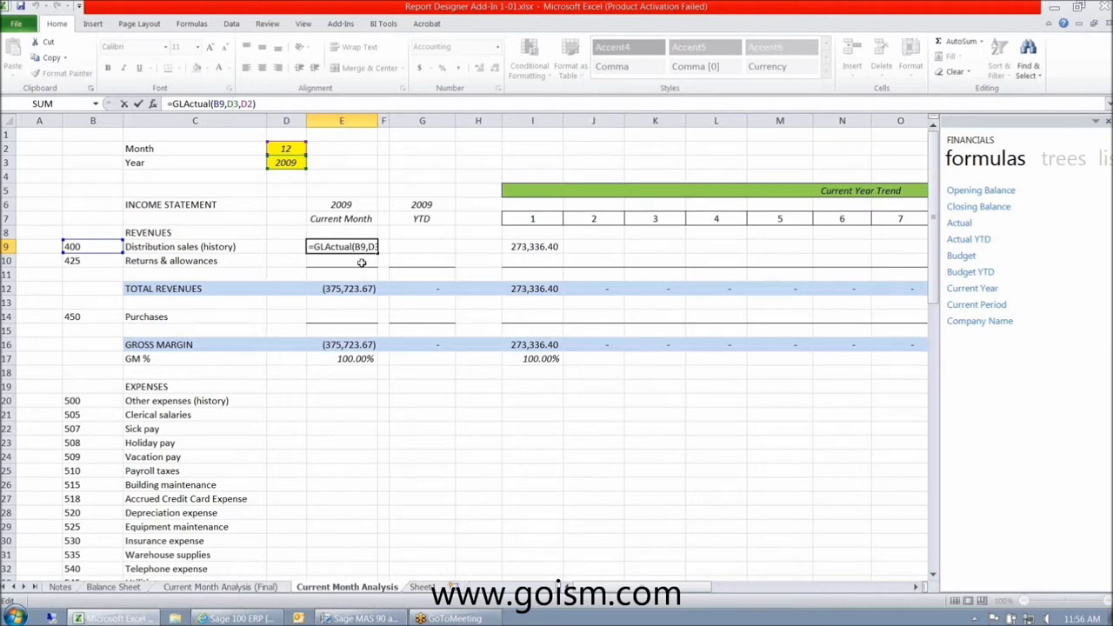
pyautogui.doubleClick(368, 247)
pyautogui.press('F4')
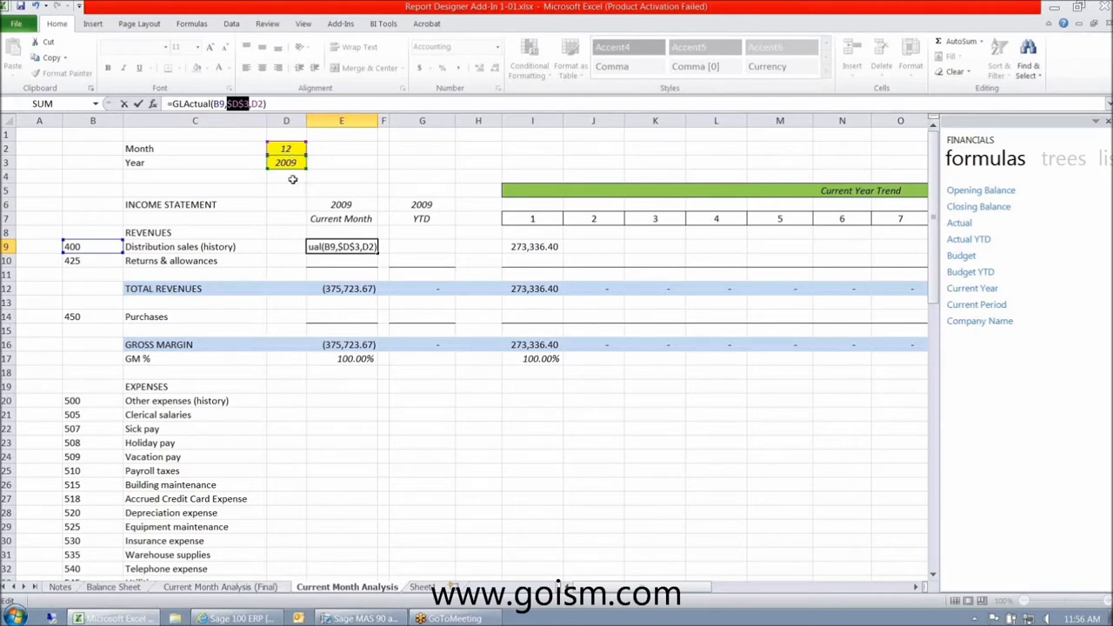
pyautogui.click(261, 105)
pyautogui.press('F4')
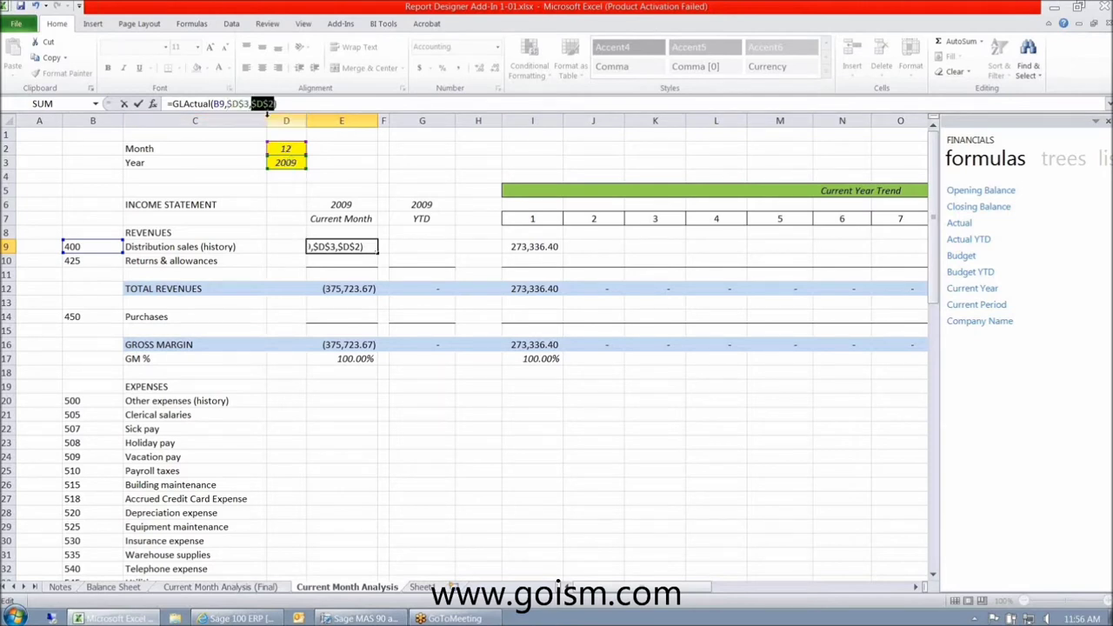
pyautogui.click(289, 103)
pyautogui.hotkey('ctrl', 'Return')
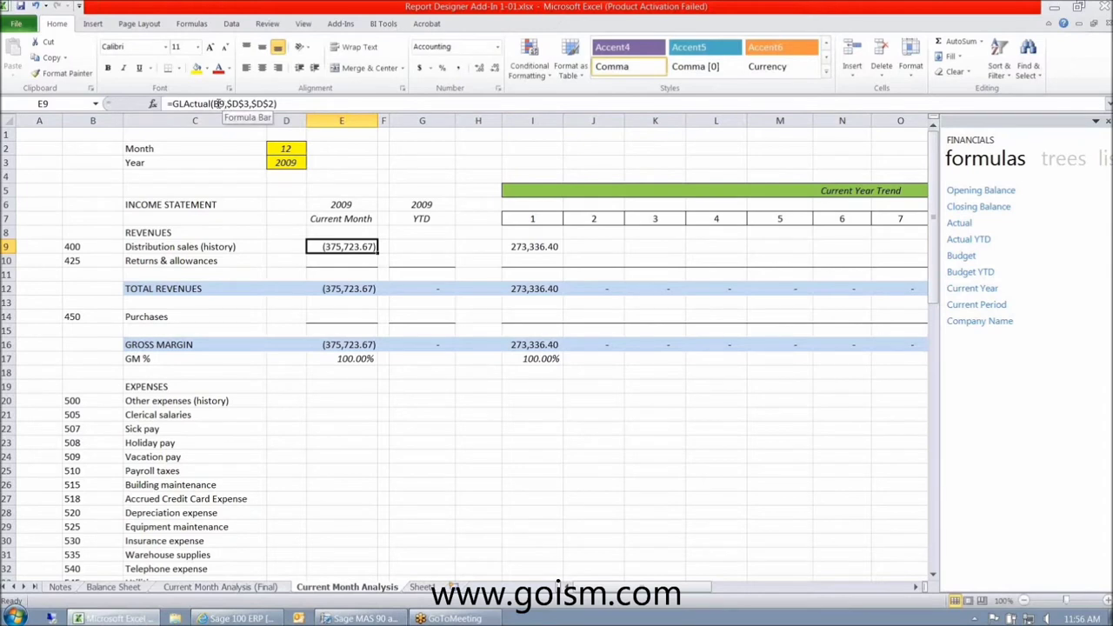
pyautogui.click(219, 104)
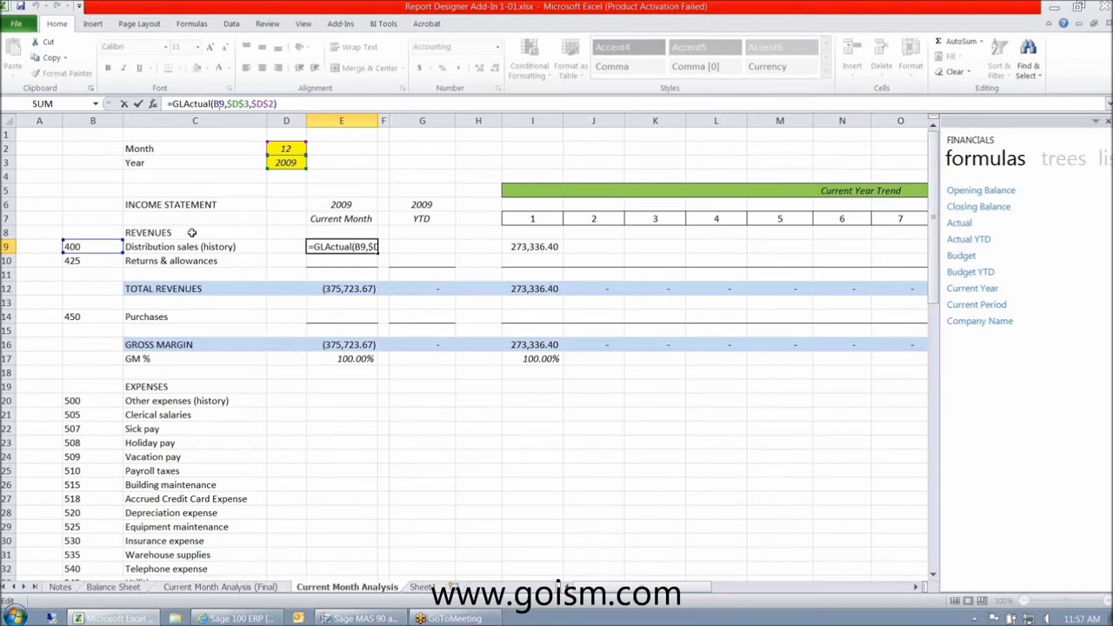
# - Lock the account column in E9's formula so it references $B9
pyautogui.click(214, 103)
pyautogui.write('$')
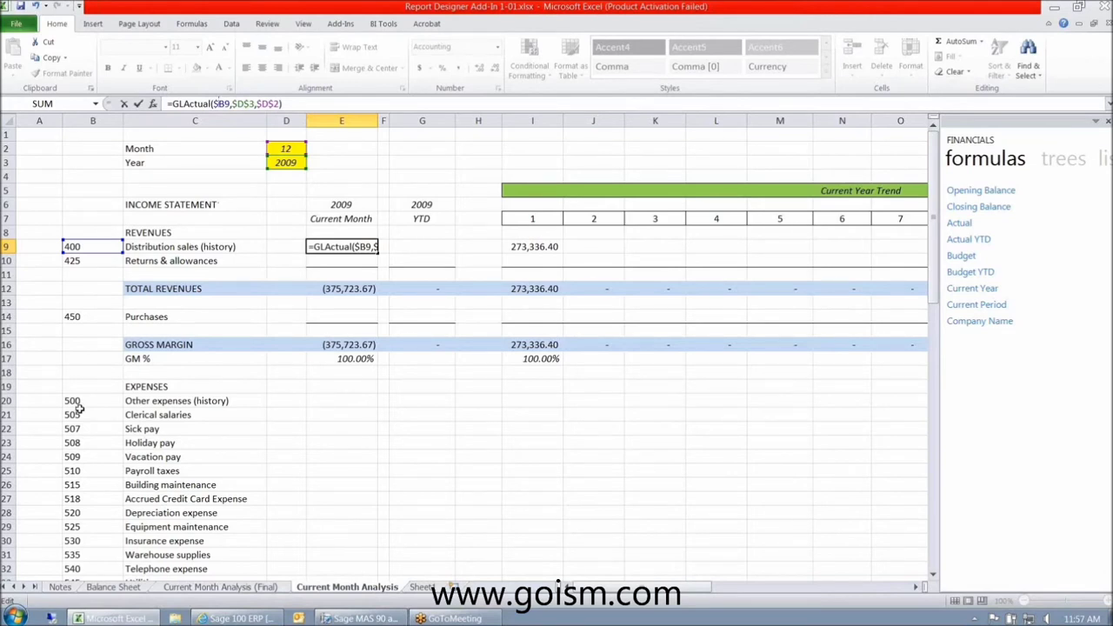
pyautogui.press('Return')
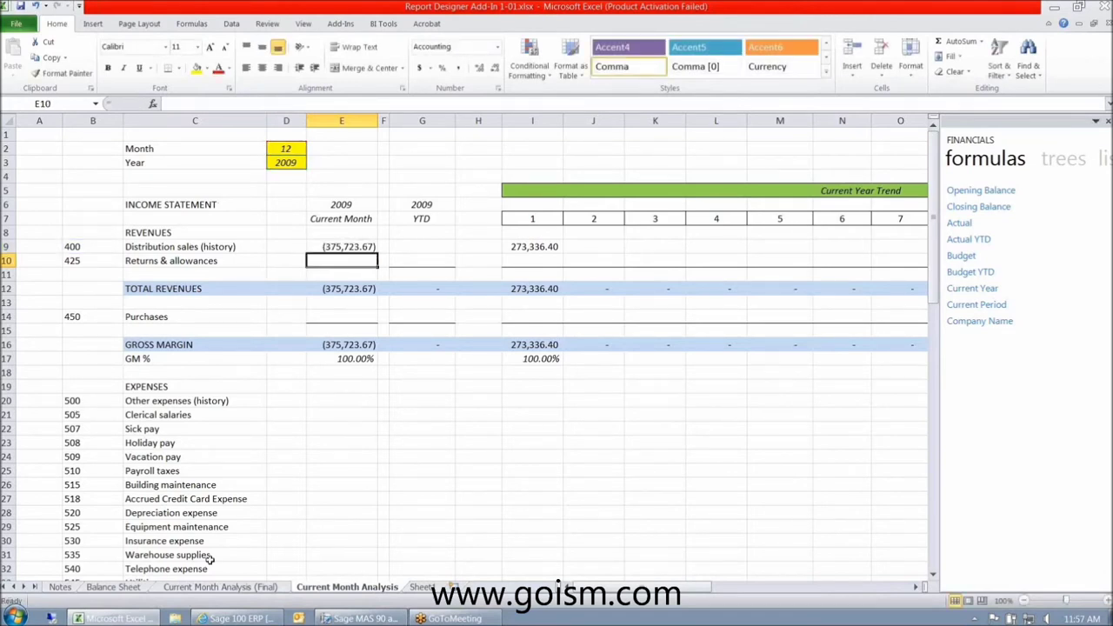
pyautogui.click(328, 249)
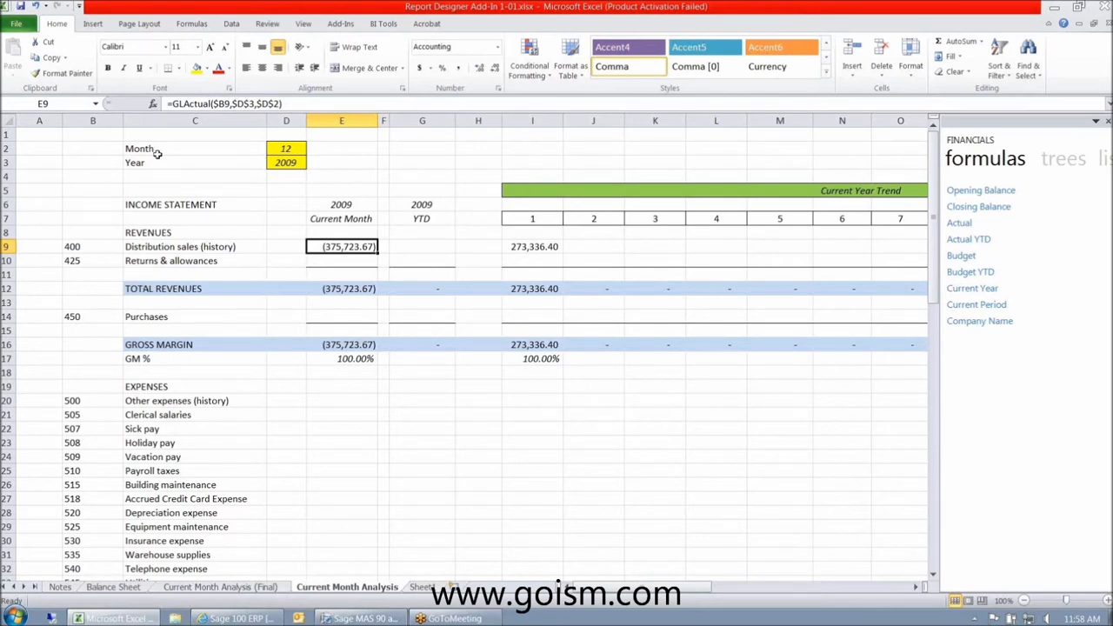
# - Negate E9's formula so Distribution sales shows a positive 375,723.67, then copy it
pyautogui.click(174, 104)
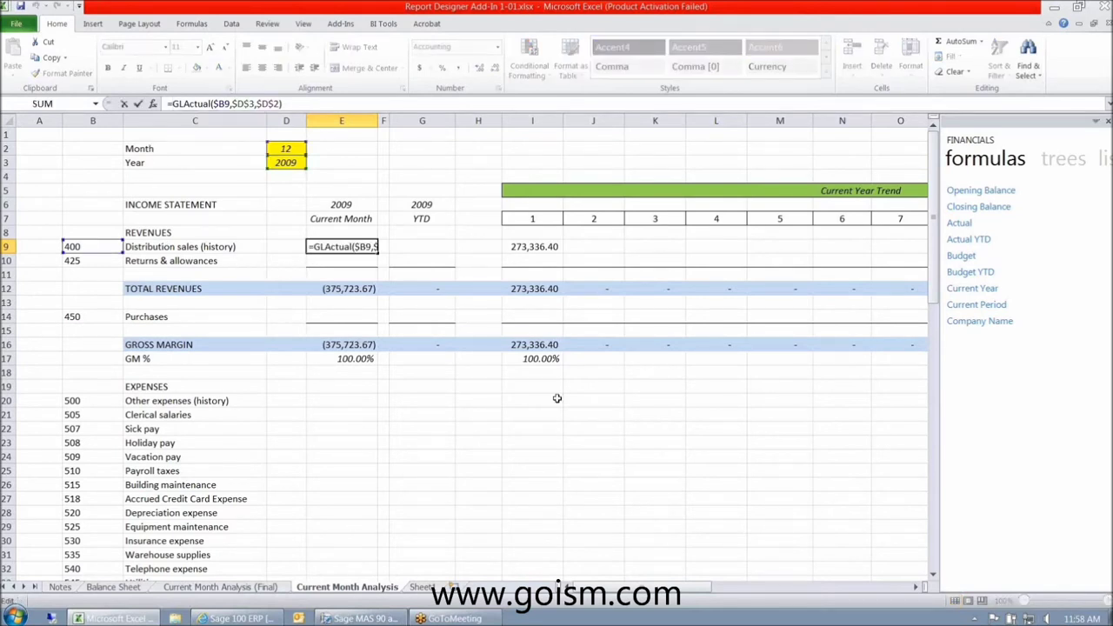
pyautogui.write('-')
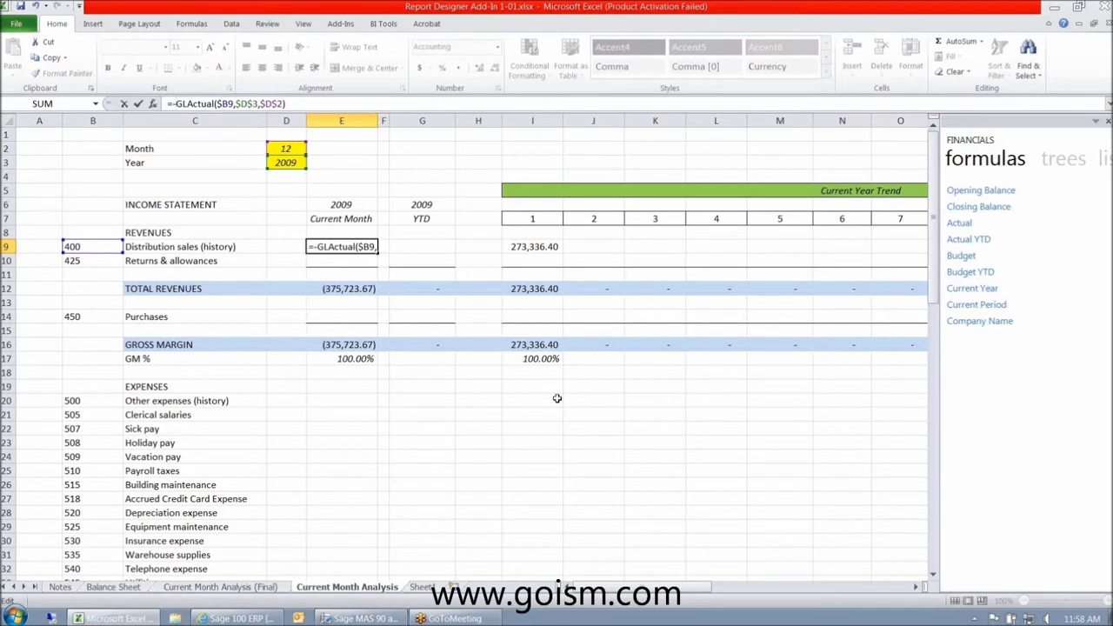
pyautogui.press('Return')
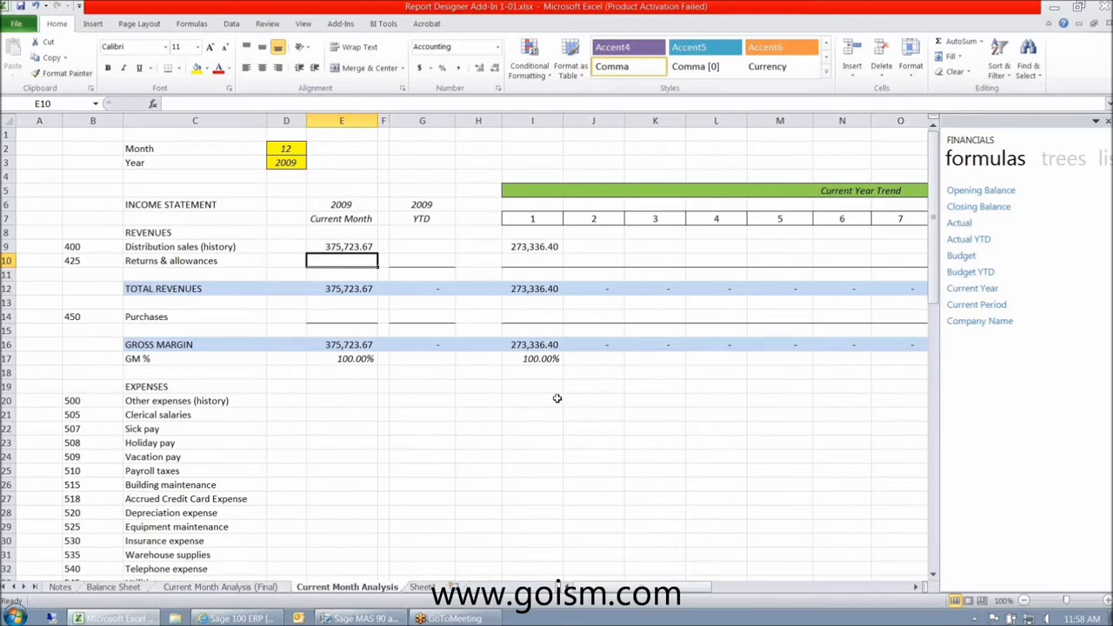
pyautogui.click(356, 246)
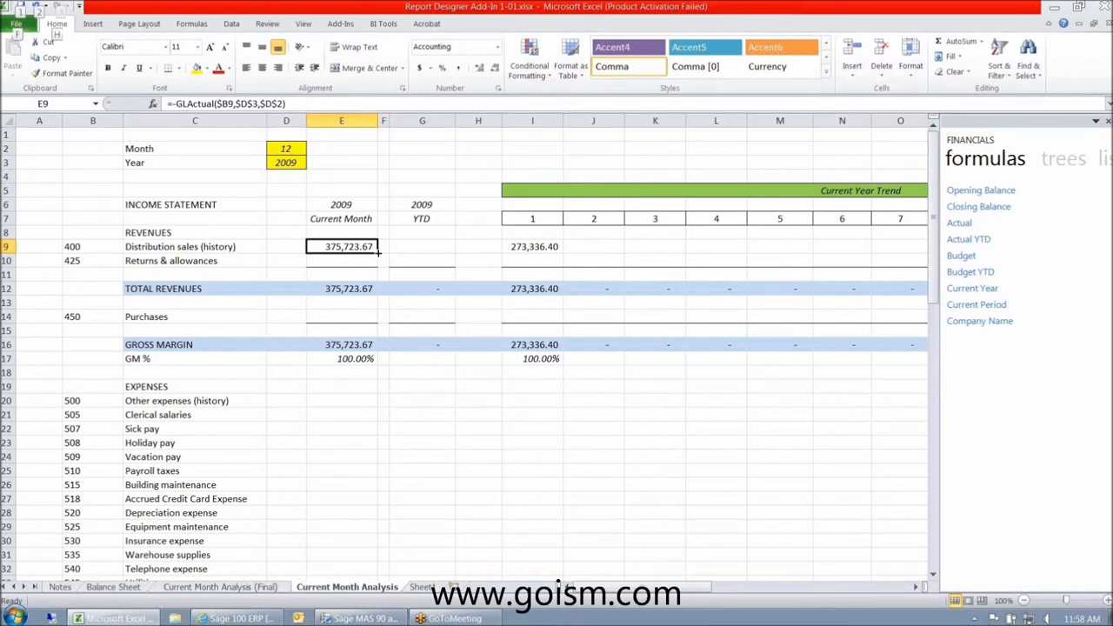
pyautogui.hotkey('ctrl', 'c')
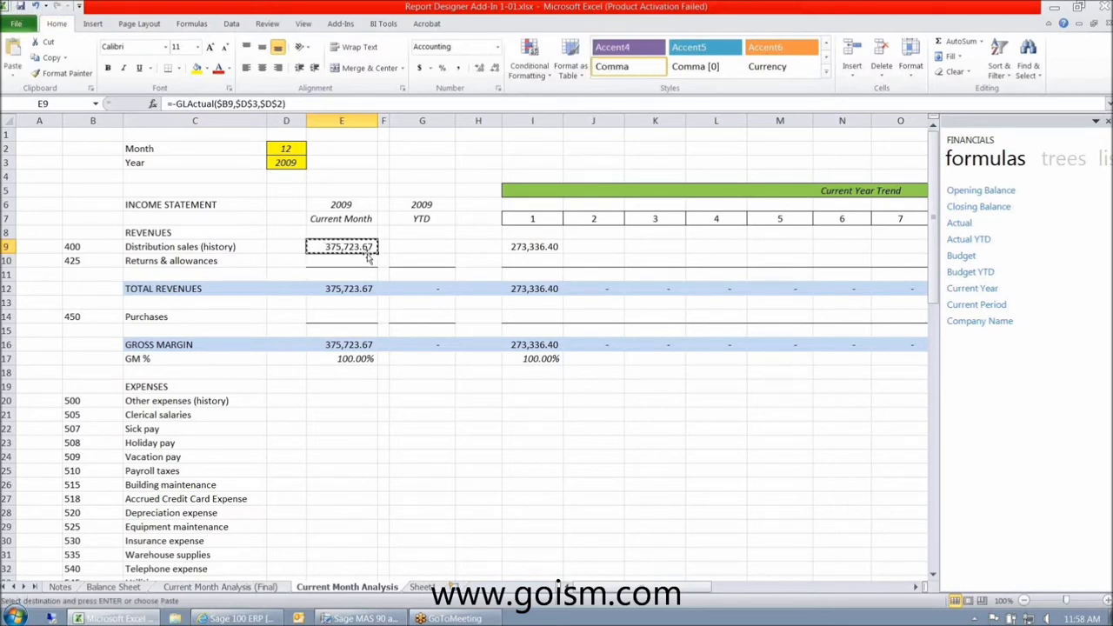
# - Paste E9's formula into Returns & allowances E10 and check the revenue and gross margin totals
pyautogui.click(354, 262)
pyautogui.rightClick(354, 261)
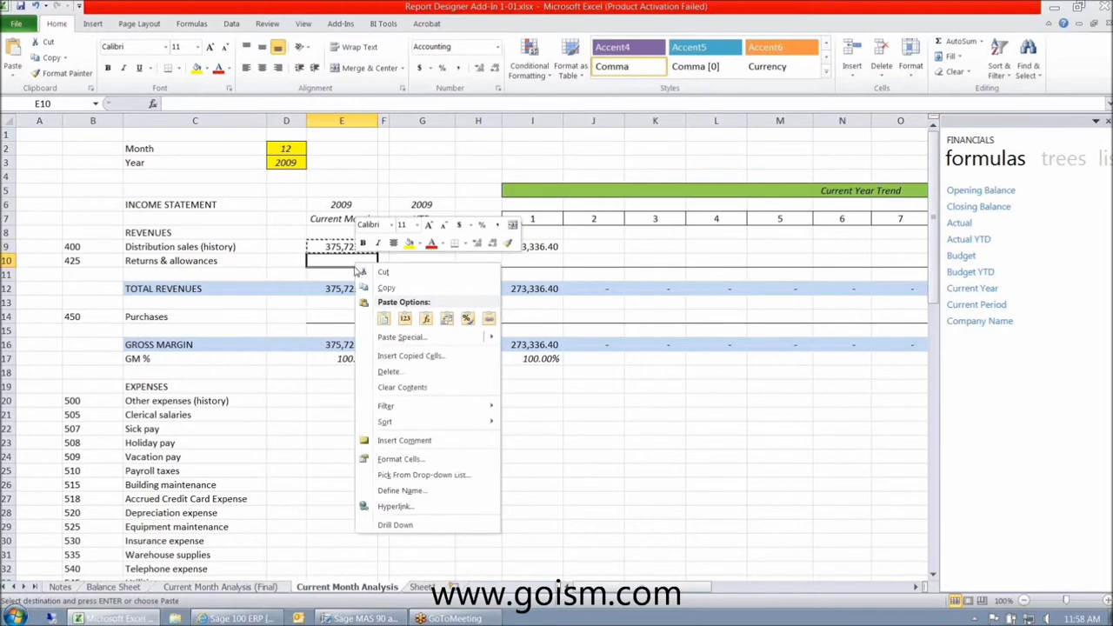
pyautogui.click(385, 320)
pyautogui.click(384, 321)
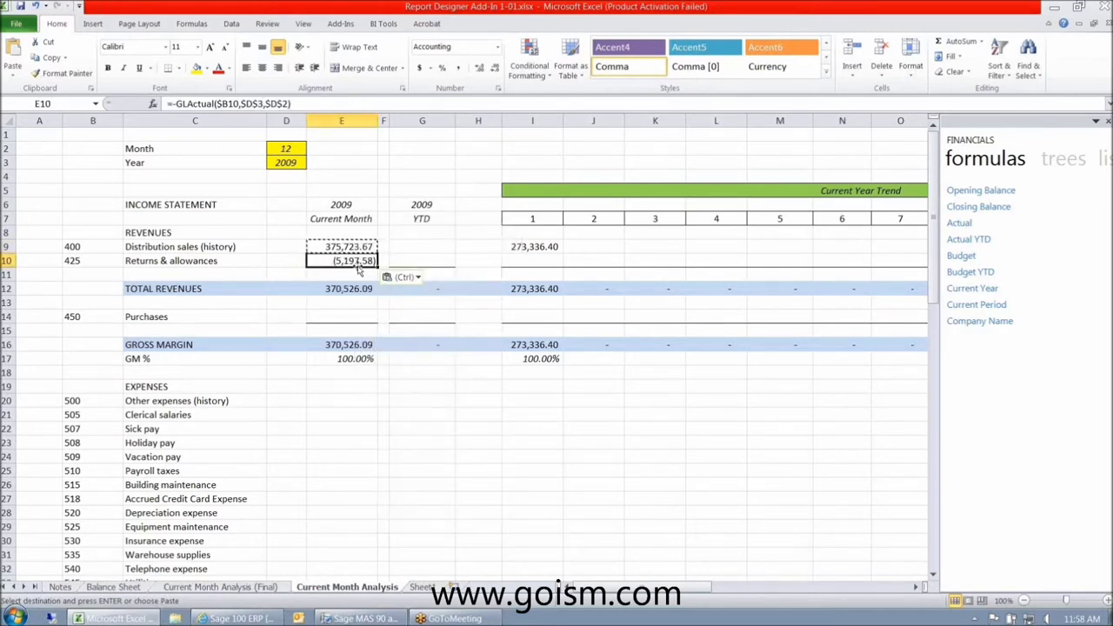
pyautogui.click(357, 288)
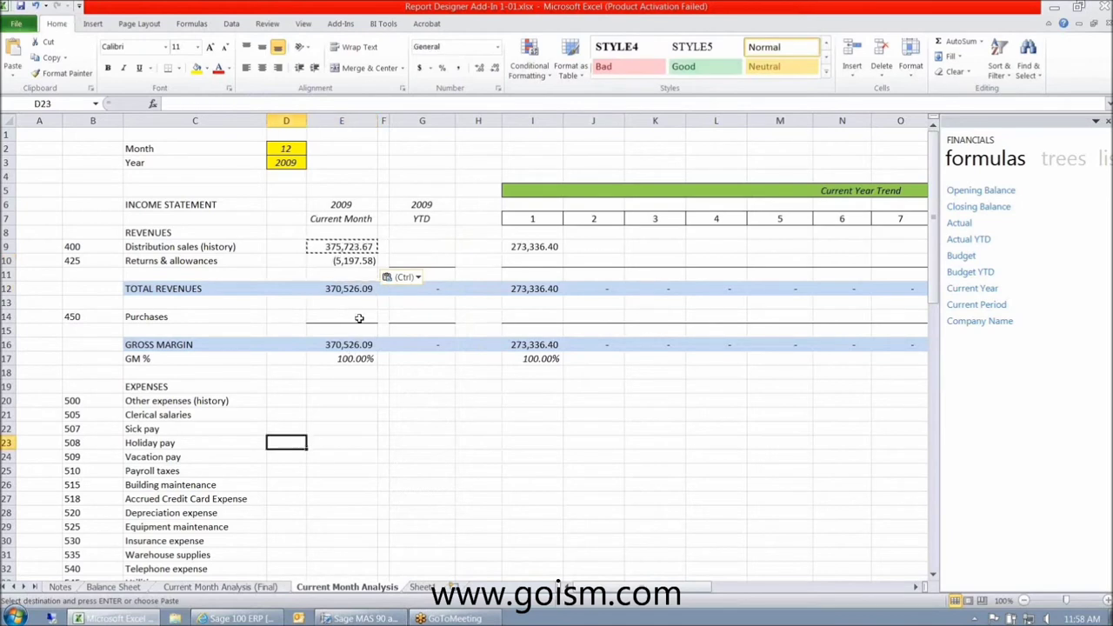
pyautogui.click(358, 262)
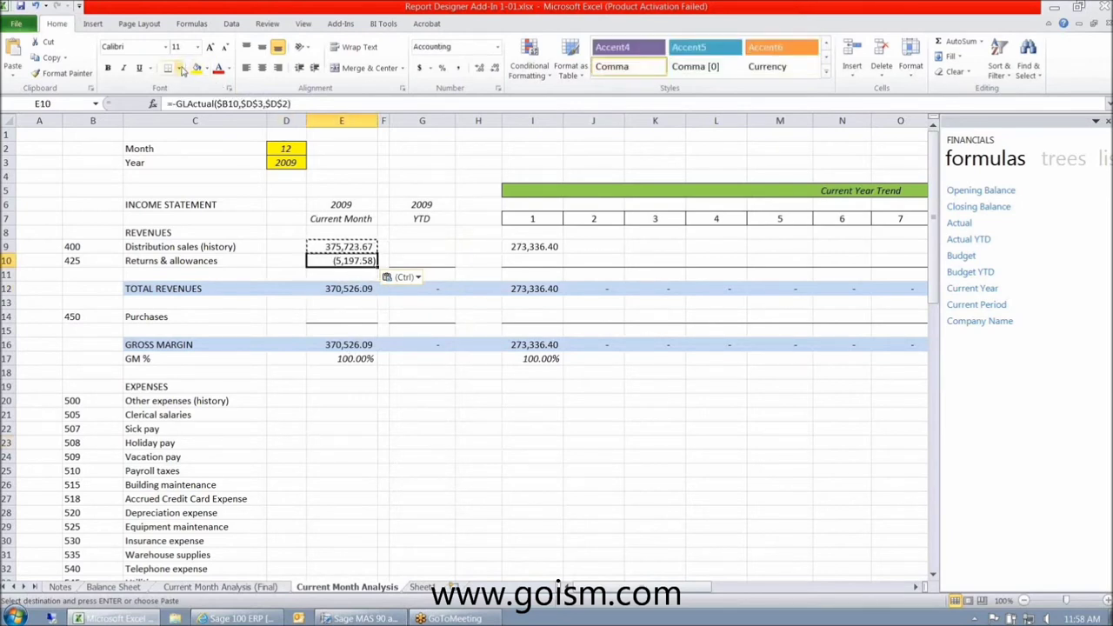
pyautogui.press('Escape')
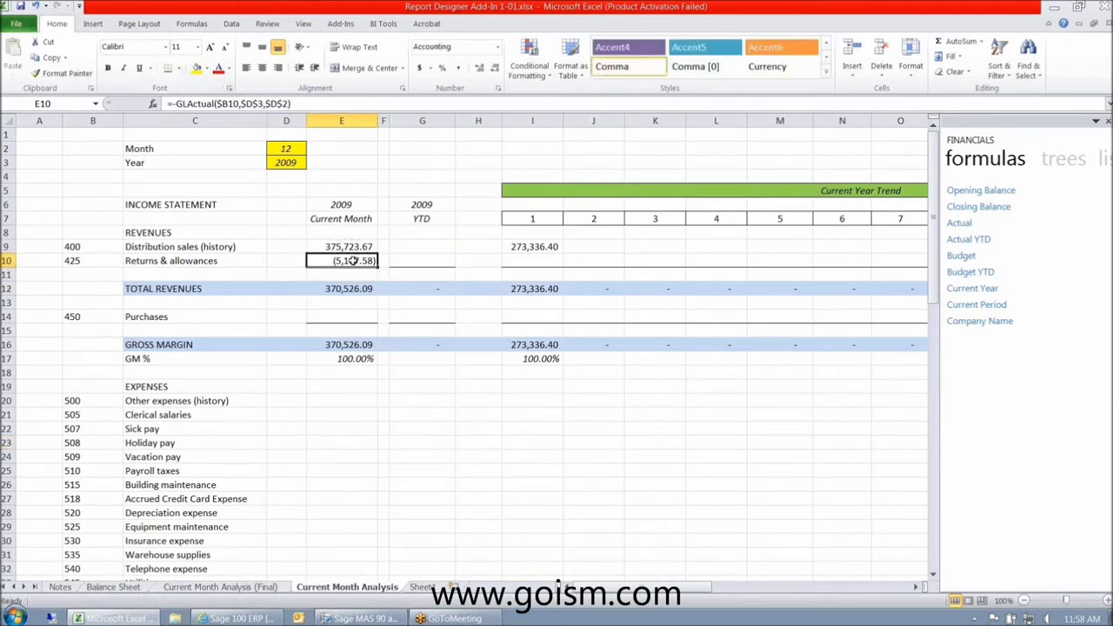
pyautogui.click(347, 290)
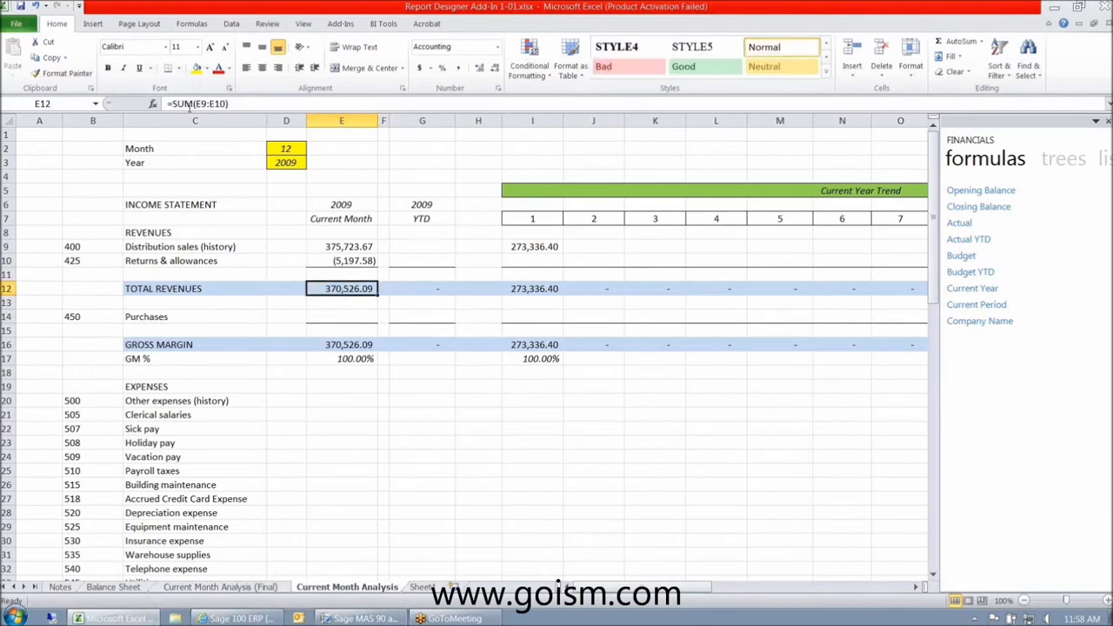
pyautogui.click(347, 345)
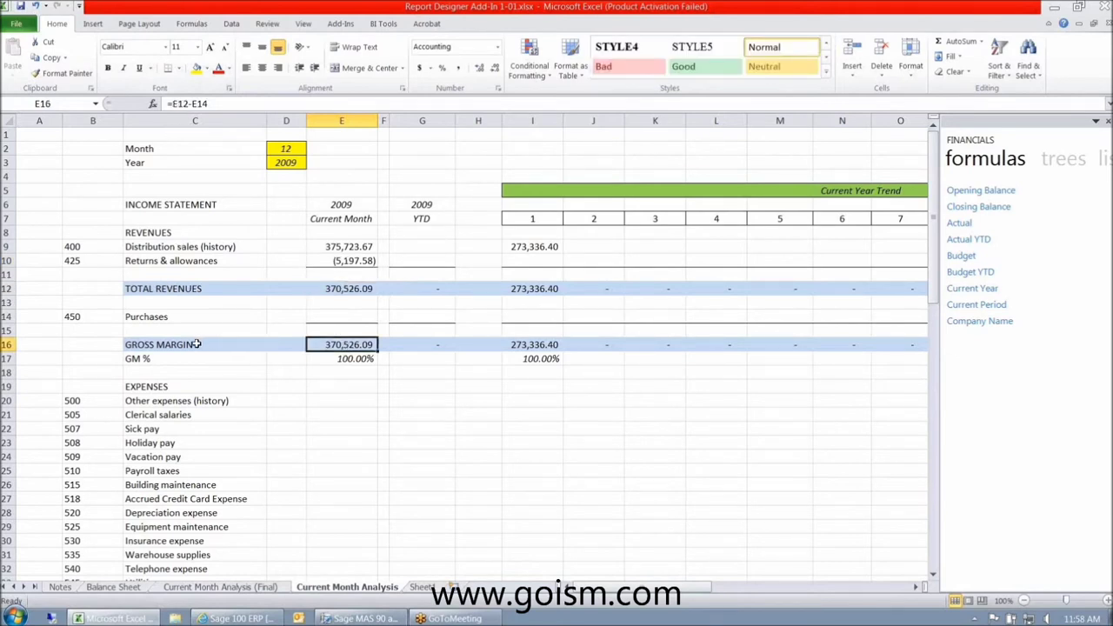
# - Paste E10's formula into Purchases E14 as formulas only and drop its minus sign, showing 150,750.69
pyautogui.click(331, 260)
pyautogui.hotkey('ctrl', 'c')
pyautogui.press('Down')
pyautogui.press('Down')
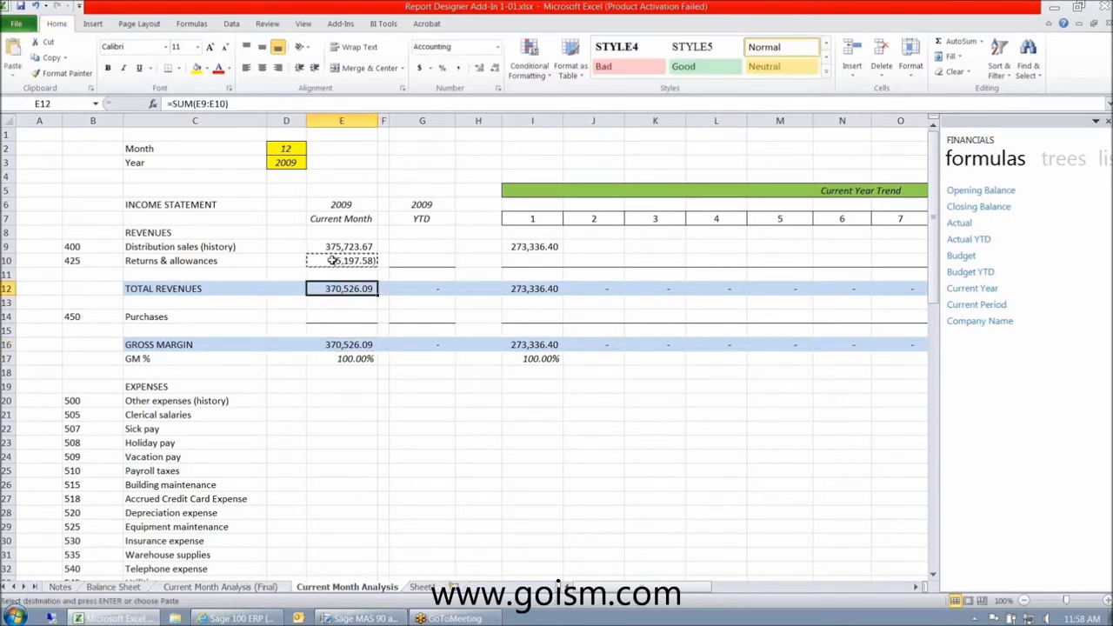
pyautogui.press('Down')
pyautogui.press('Down')
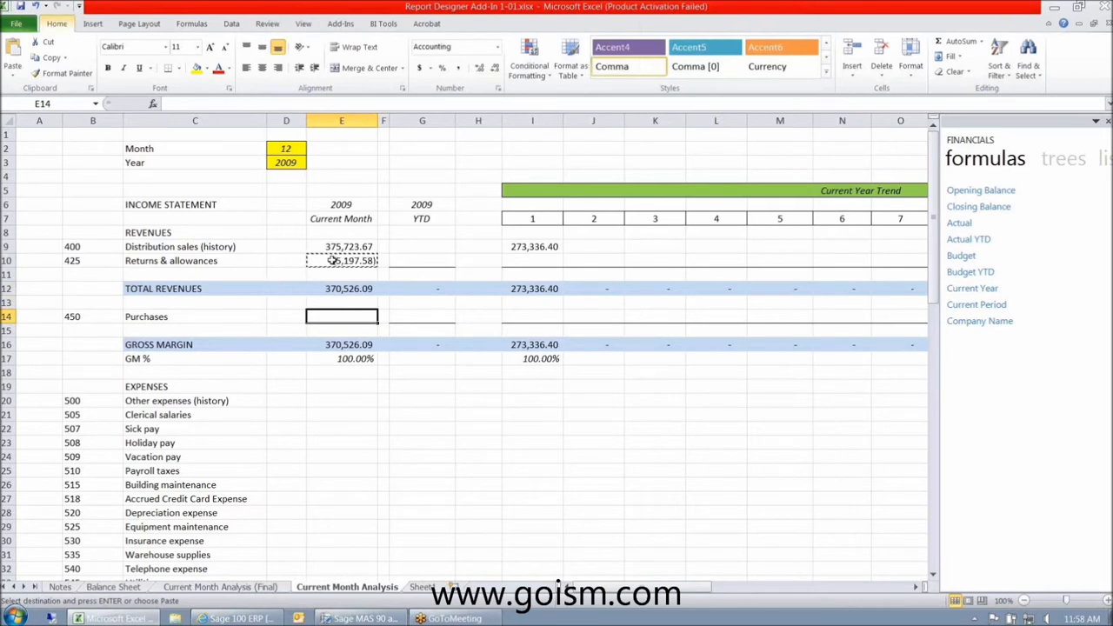
pyautogui.hotkey('ctrl', 'alt', 'v')
pyautogui.click(305, 313)
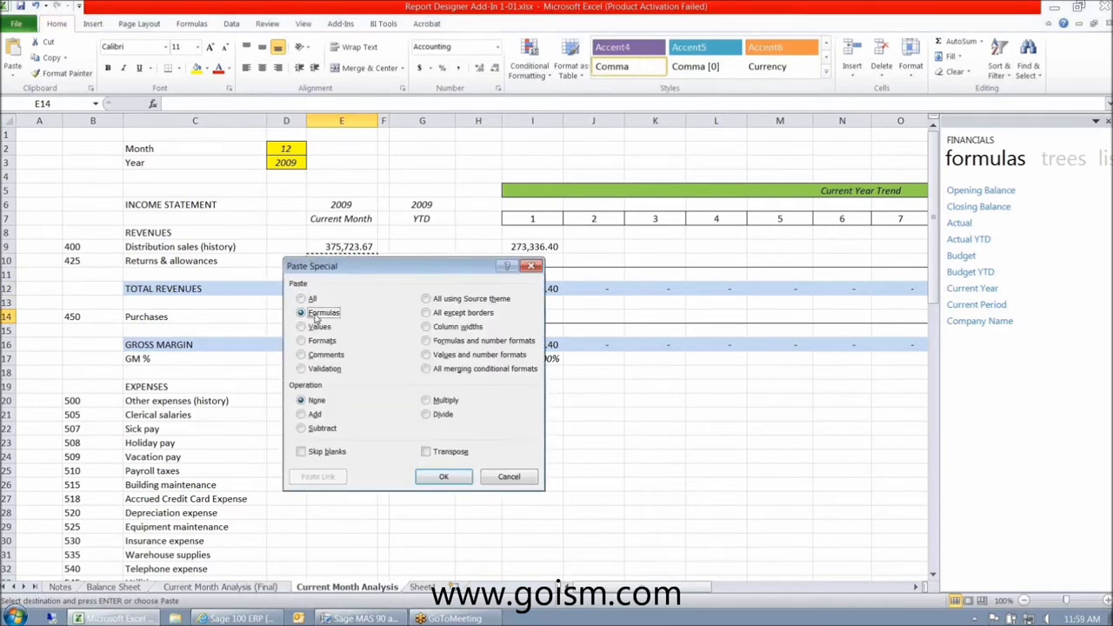
pyautogui.click(451, 477)
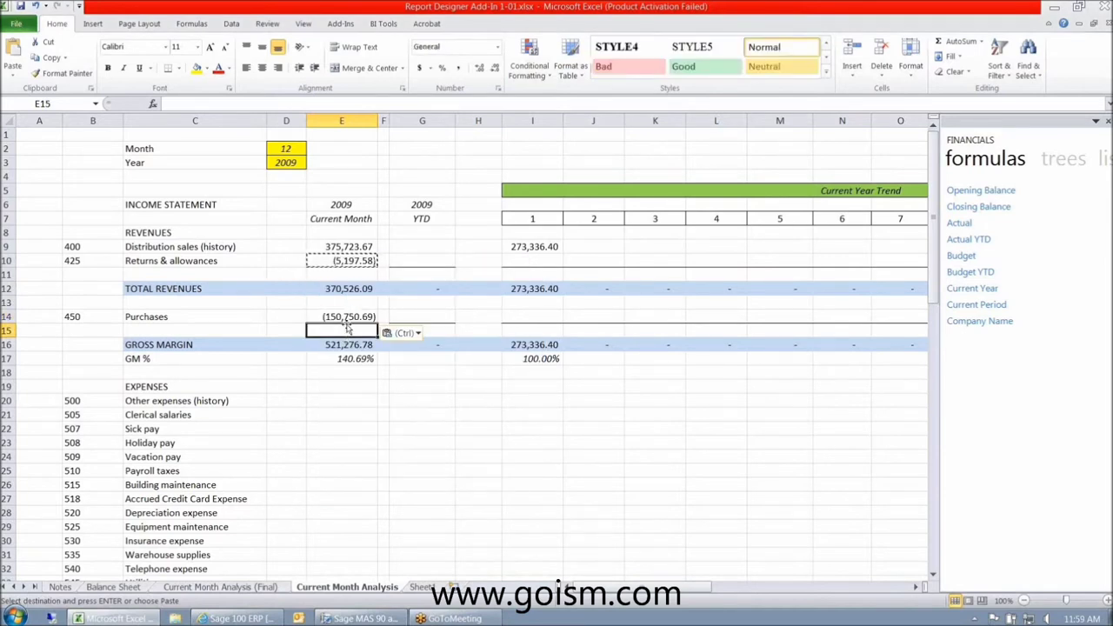
pyautogui.click(332, 421)
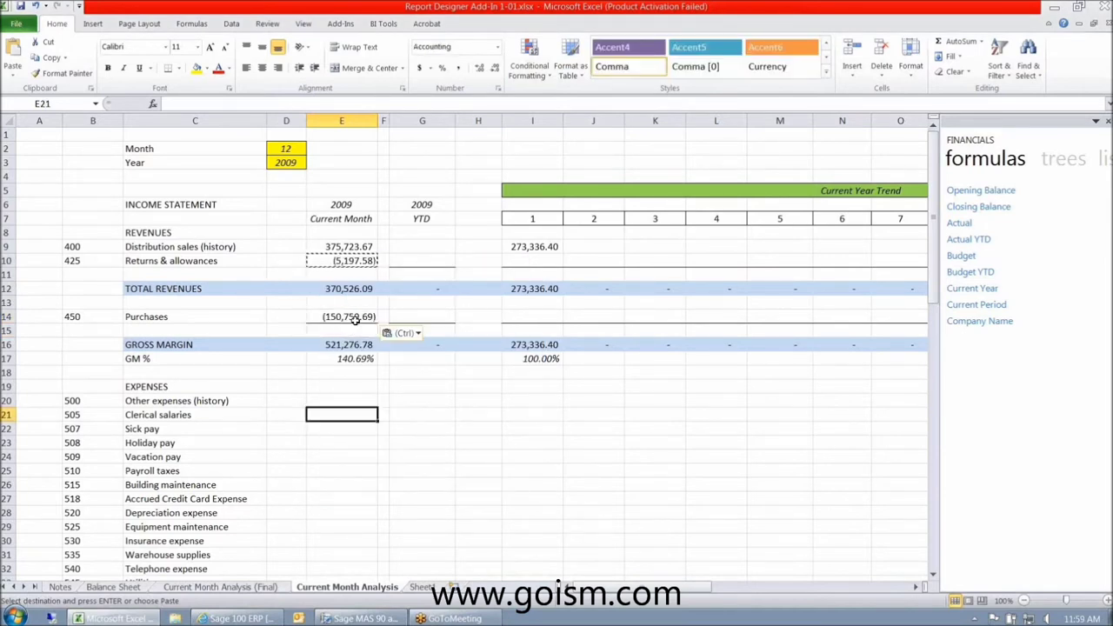
pyautogui.click(355, 318)
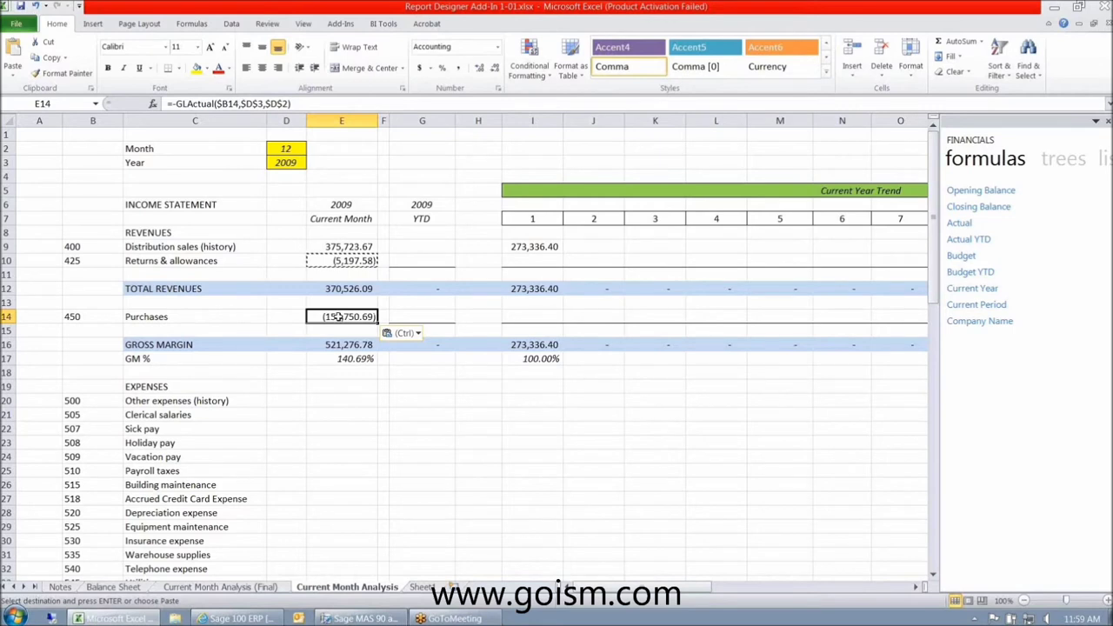
pyautogui.press('F2')
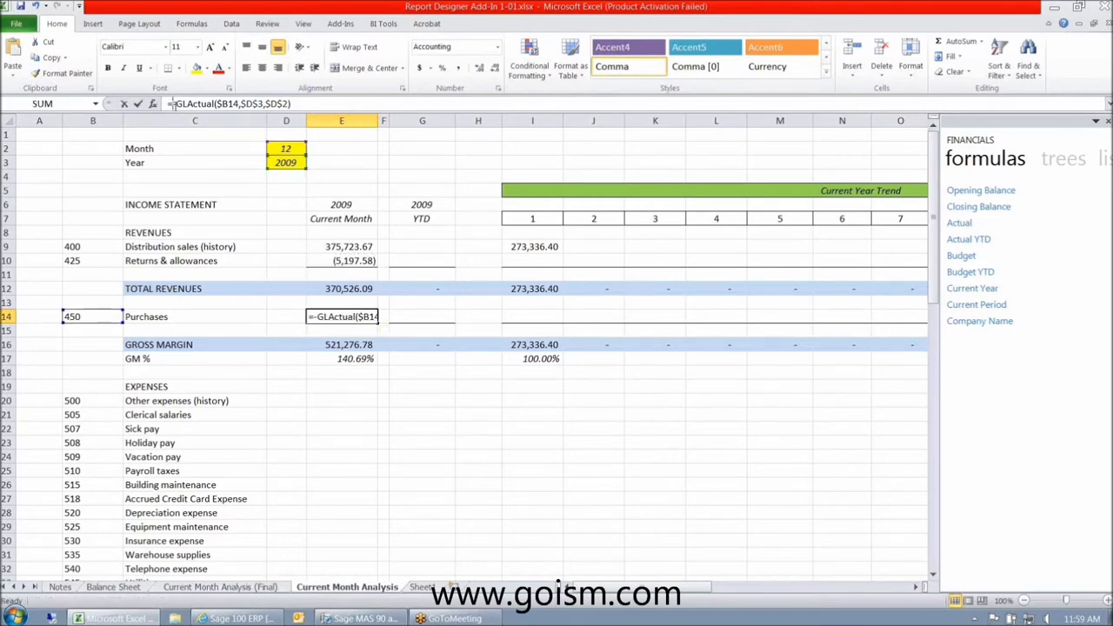
pyautogui.hotkey('ctrl', 'Return')
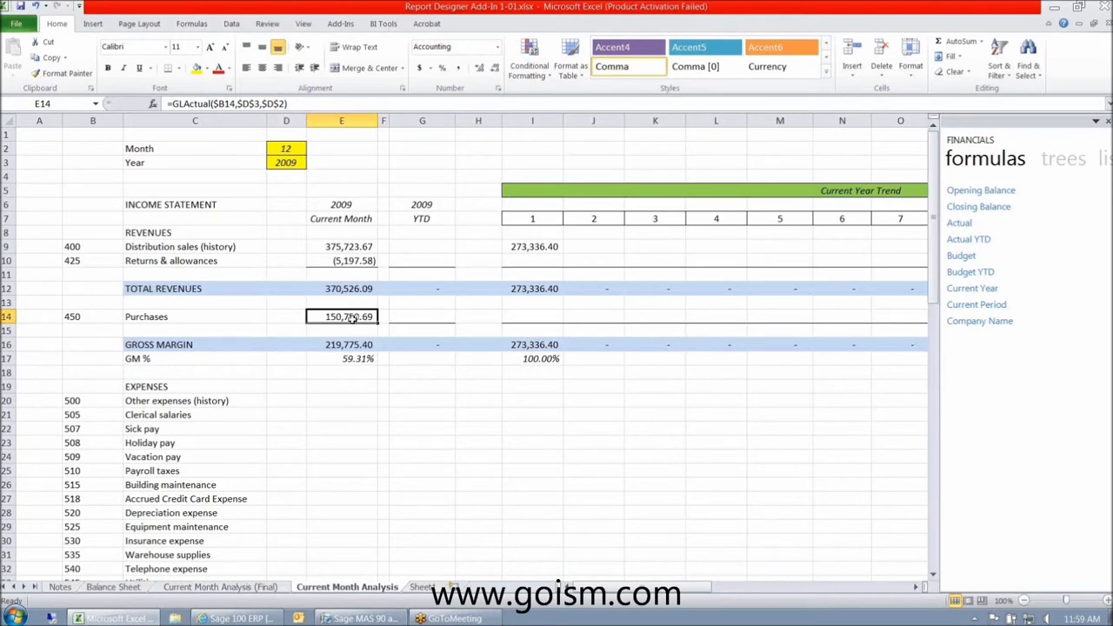
# - Paste the Purchases formula as formulas only into the first expense cell E20
pyautogui.hotkey('ctrl', 'c')
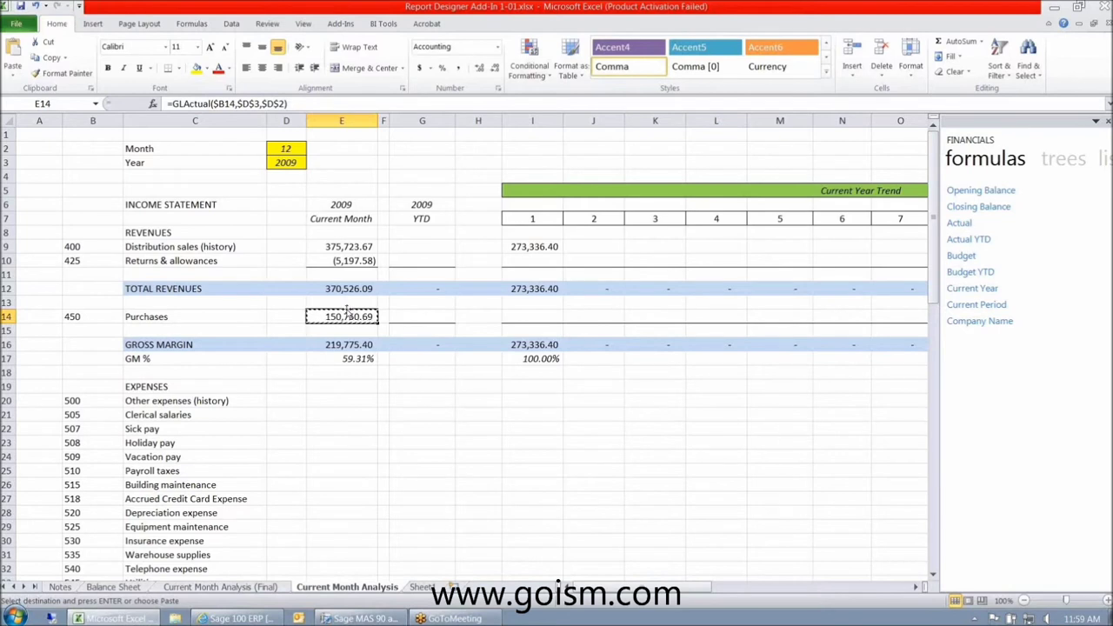
pyautogui.moveTo(339, 401); pyautogui.dragTo(355, 405)
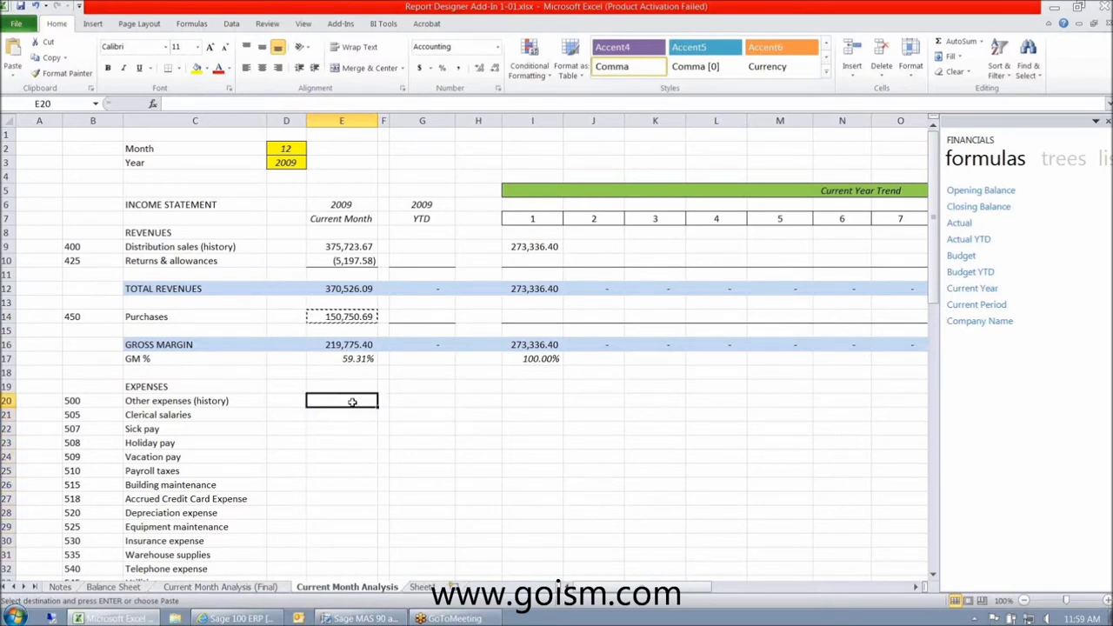
pyautogui.hotkey('alt', 'e')
pyautogui.press('s')
pyautogui.press('f')
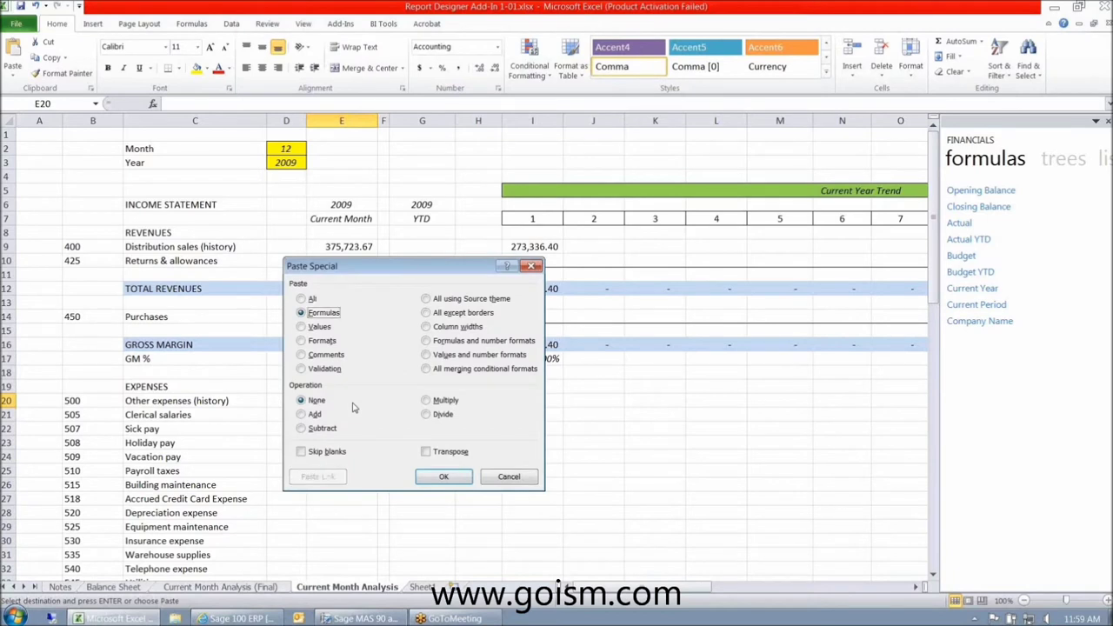
pyautogui.press('Return')
pyautogui.click(351, 463)
# - Fill the formula down to E74, giving Total Expenses 190,075.72 and Net Income 29,699.68
pyautogui.moveTo(355, 404); pyautogui.dragTo(380, 228)
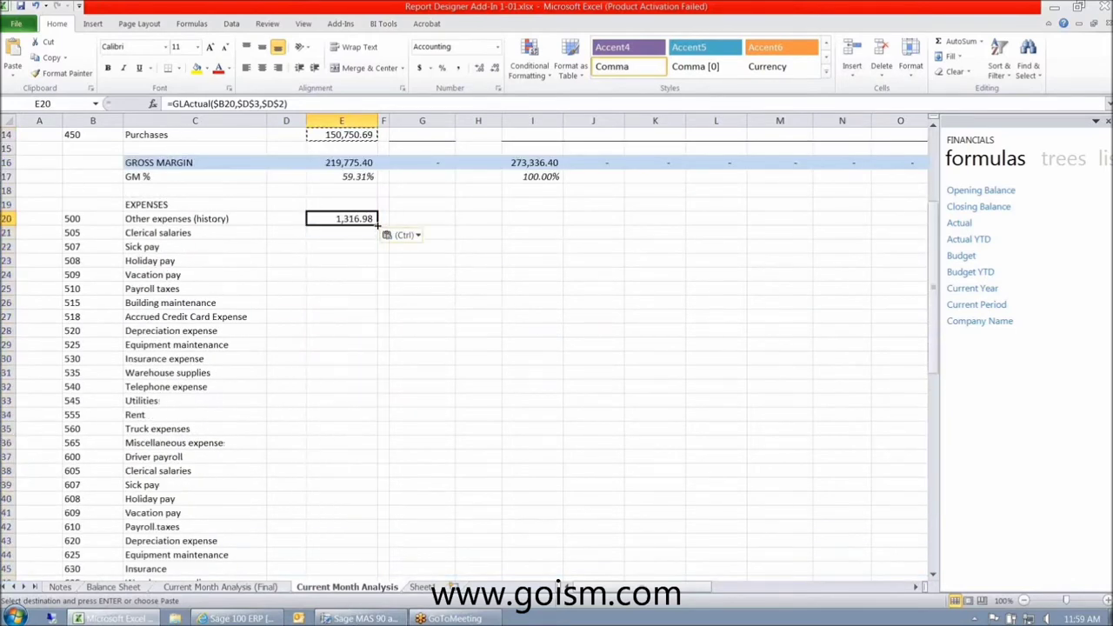
pyautogui.scroll(1, 378, 266)
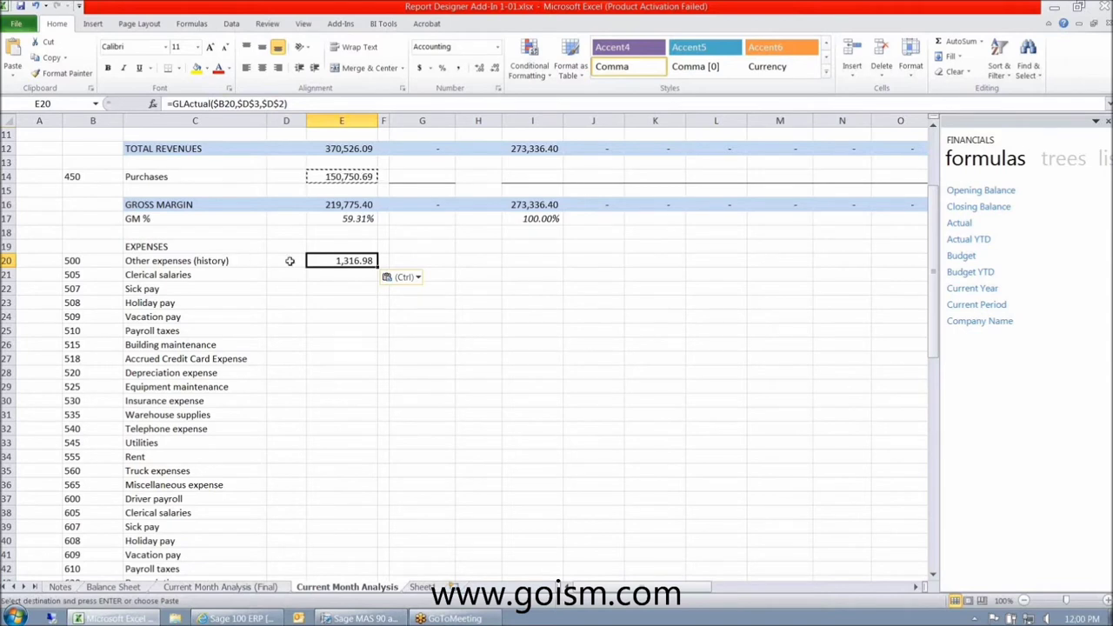
pyautogui.moveTo(378, 269); pyautogui.dragTo(375, 491)
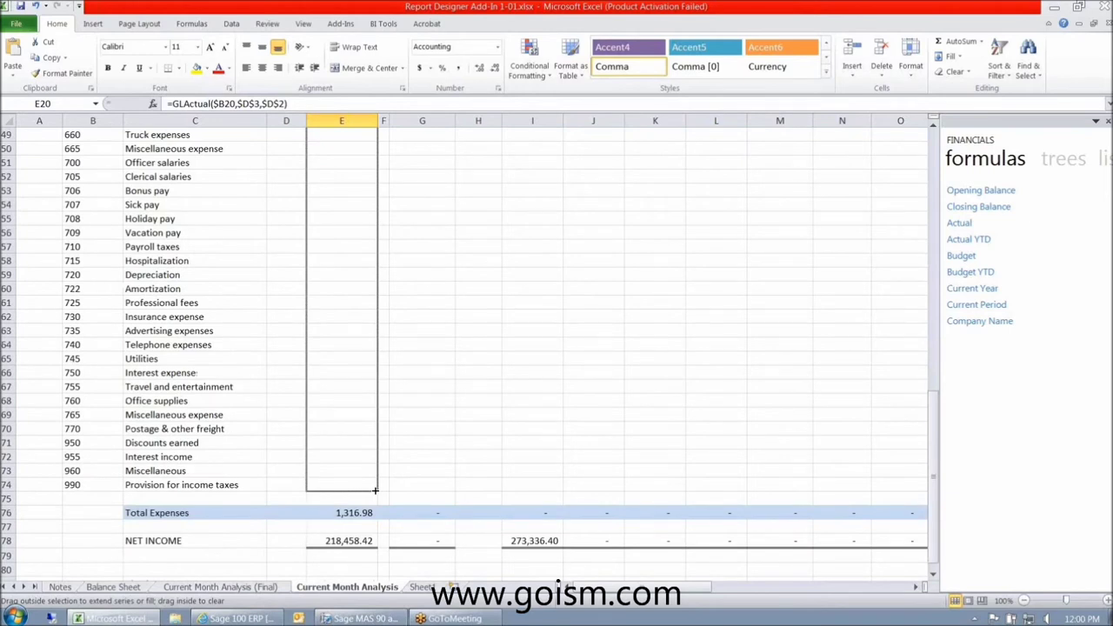
pyautogui.moveTo(375, 491); pyautogui.dragTo(374, 490)
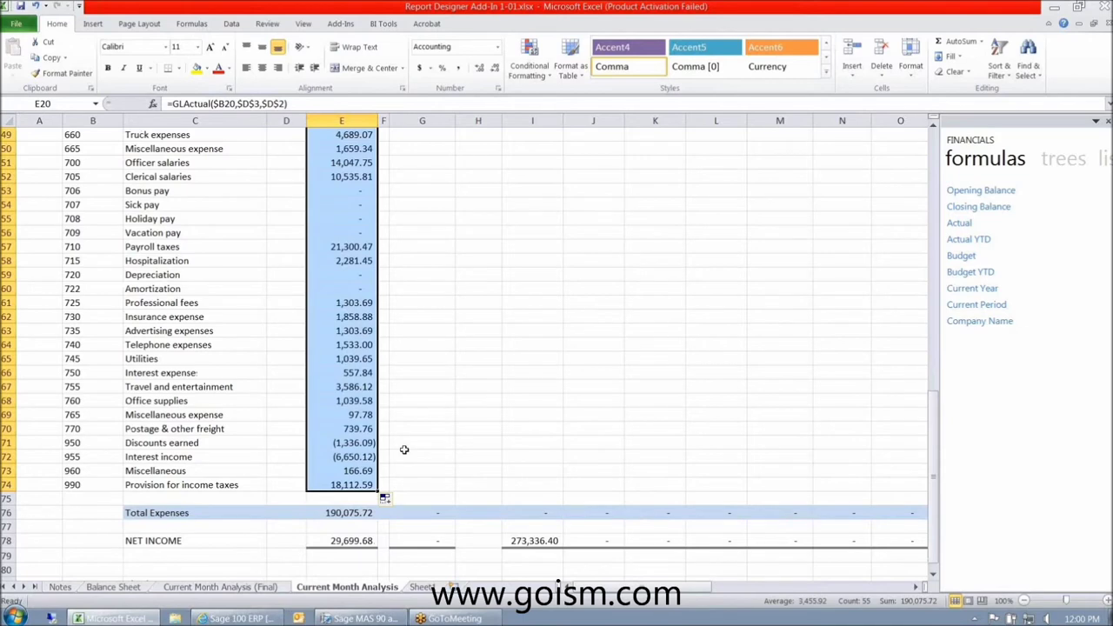
pyautogui.scroll(9, 405, 450)
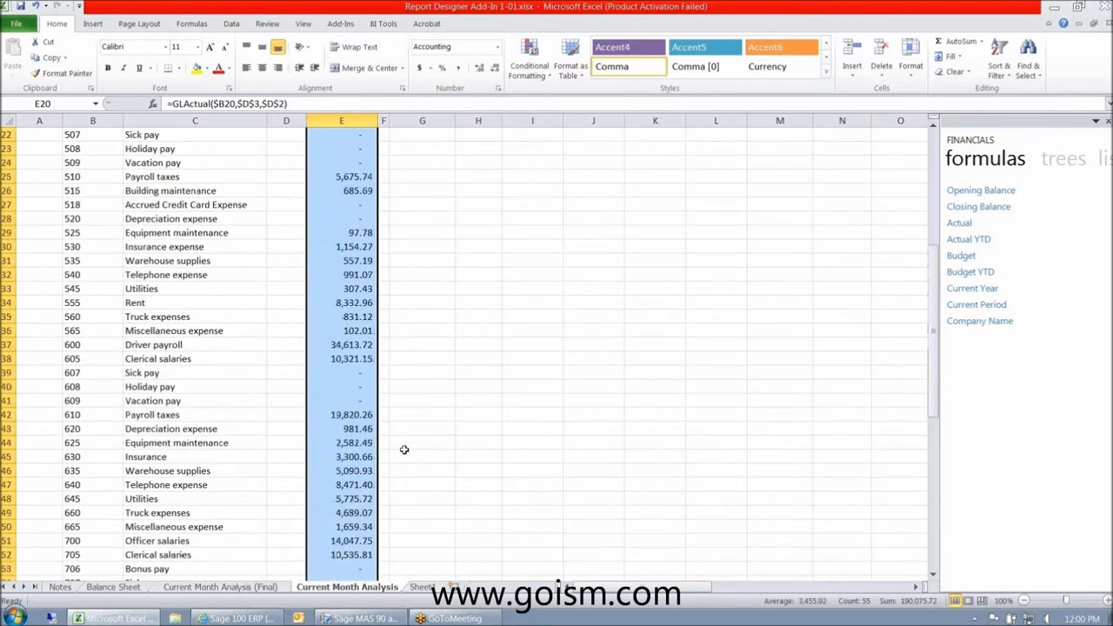
pyautogui.scroll(6, 404, 450)
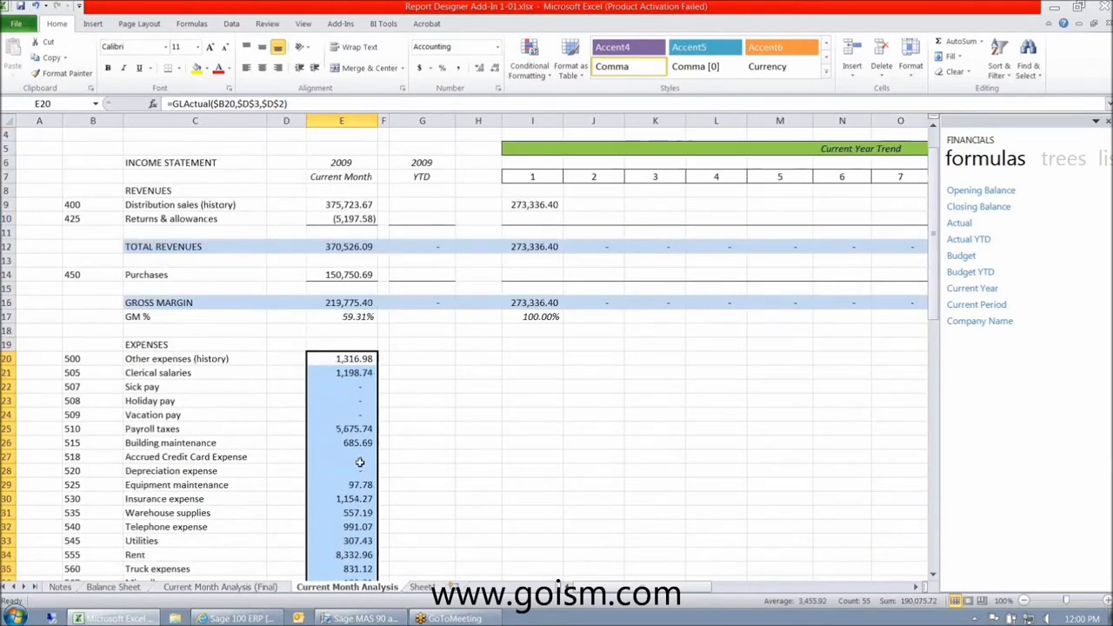
pyautogui.scroll(-5, 359, 461)
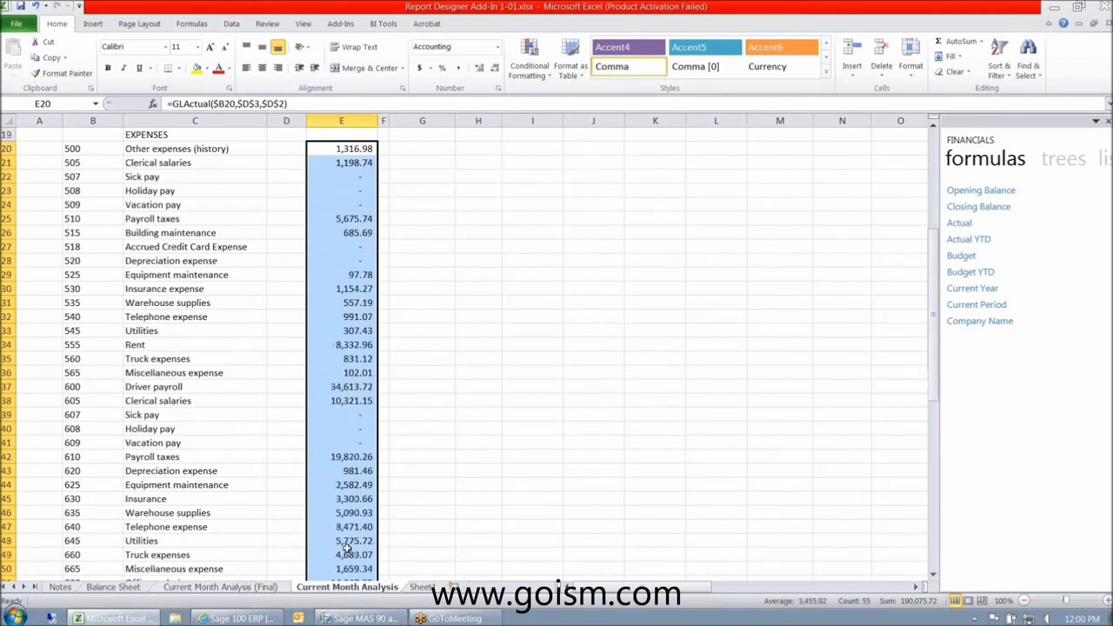
pyautogui.scroll(-12, 346, 546)
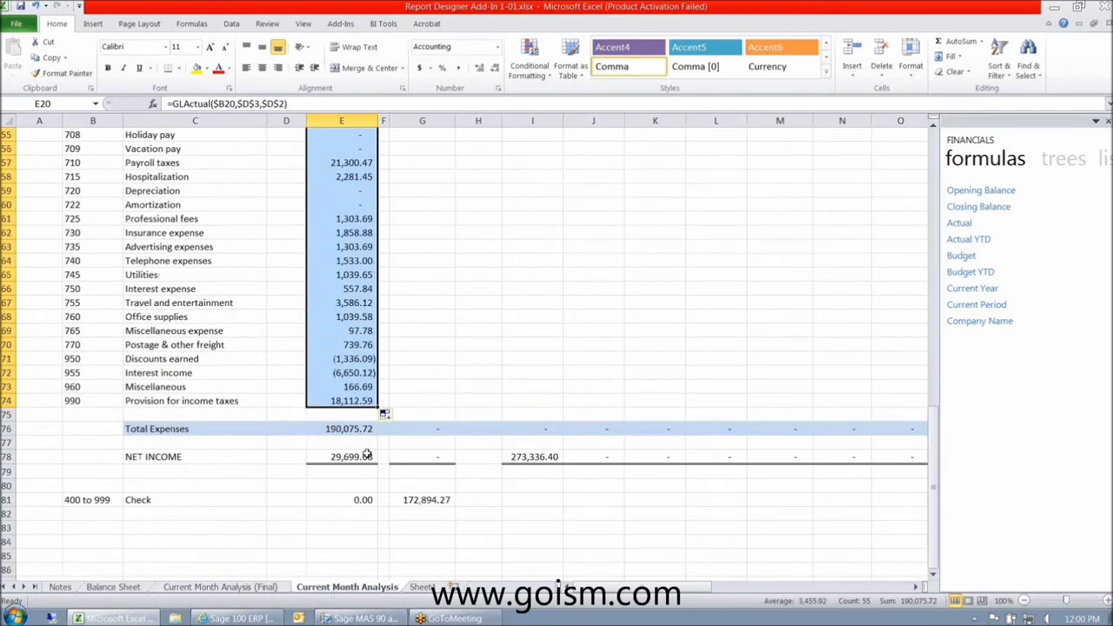
pyautogui.click(366, 429)
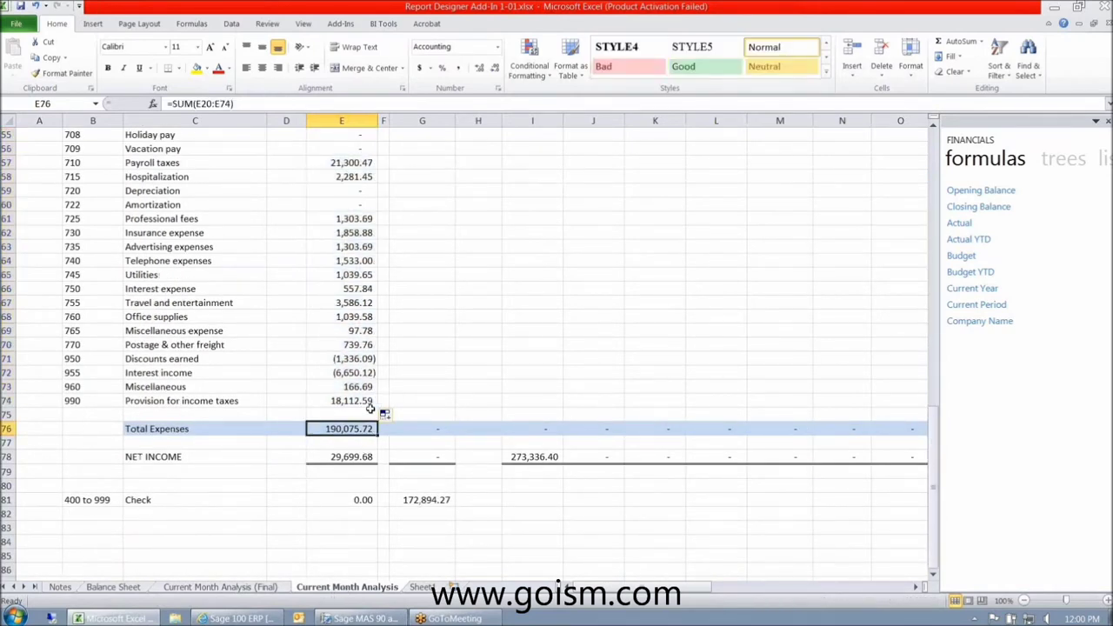
pyautogui.click(354, 457)
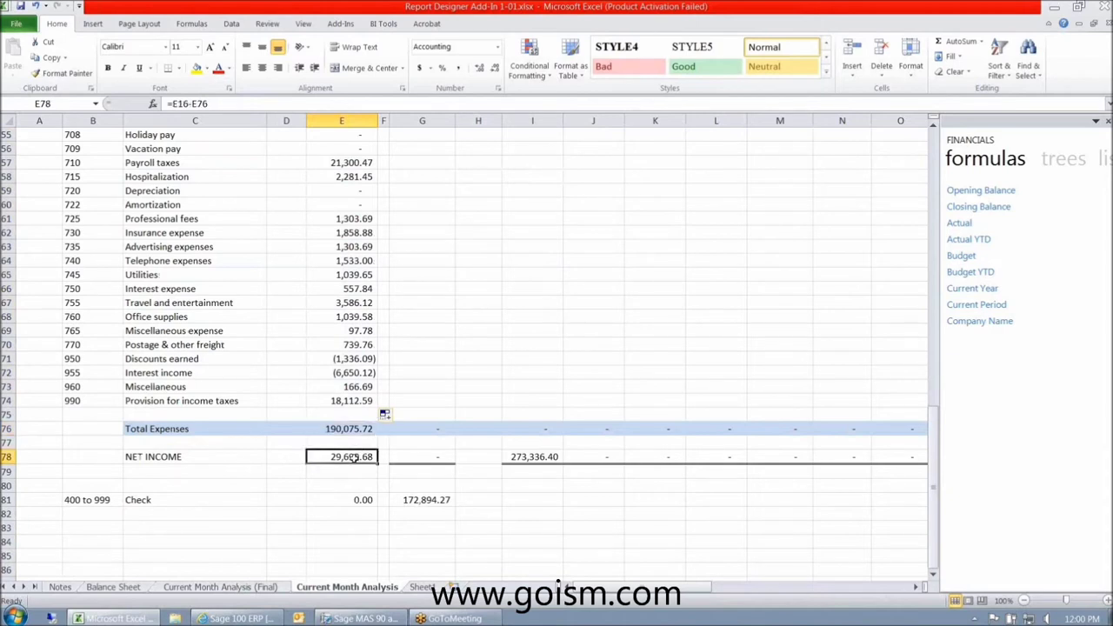
pyautogui.click(235, 458)
# - Append (LOSS) to the C78 label so it reads NET INCOME (LOSS)
pyautogui.click(310, 103)
pyautogui.write('(LOSS')
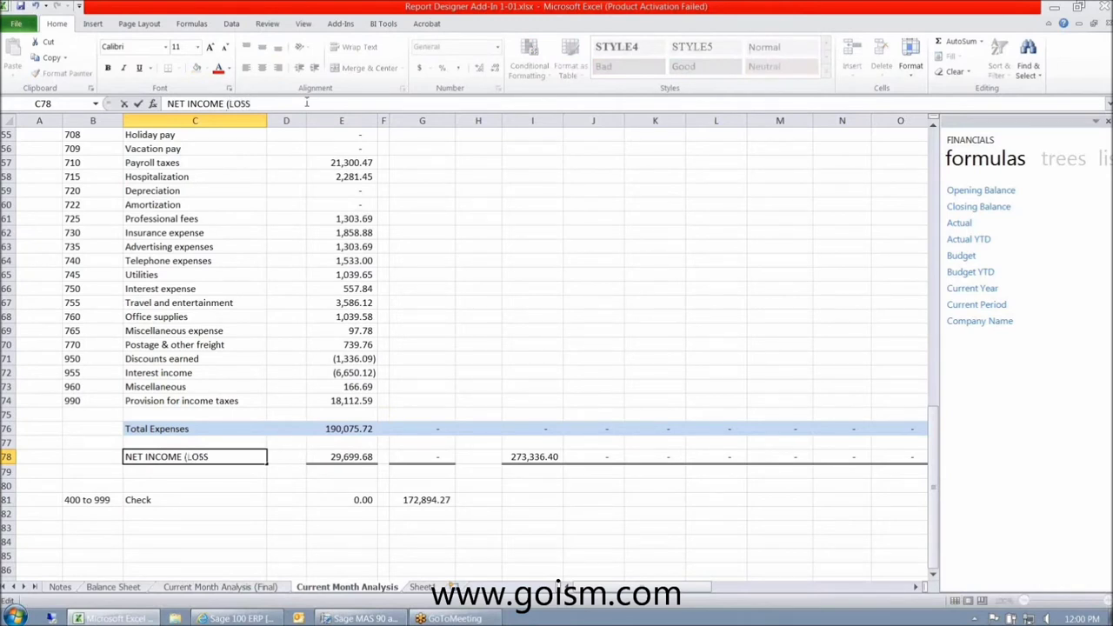
pyautogui.write(')')
pyautogui.press('Return')
pyautogui.press('Up')
pyautogui.press('Right')
pyautogui.press('Right')
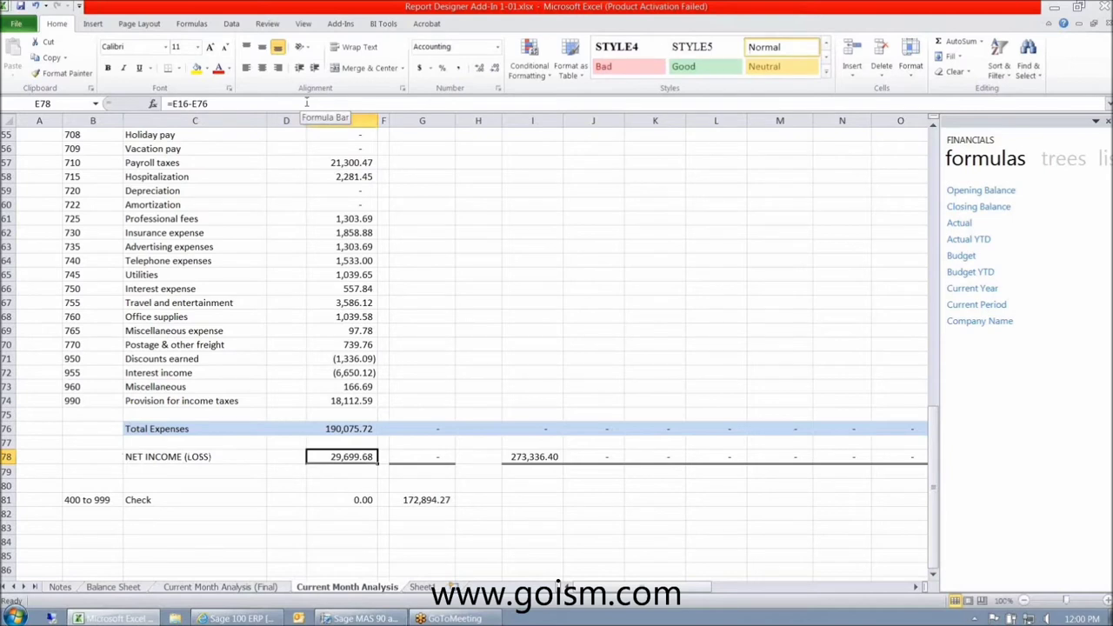
# - Inspect the E81 check formula without changes, confirming it shows 0.00
pyautogui.click(341, 502)
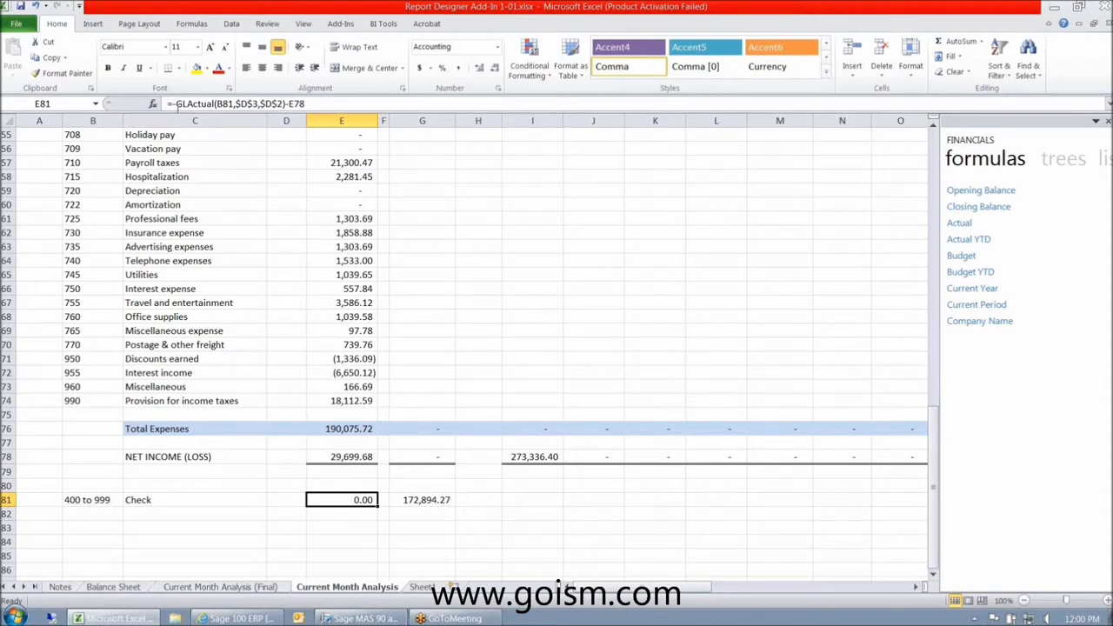
pyautogui.click(341, 331)
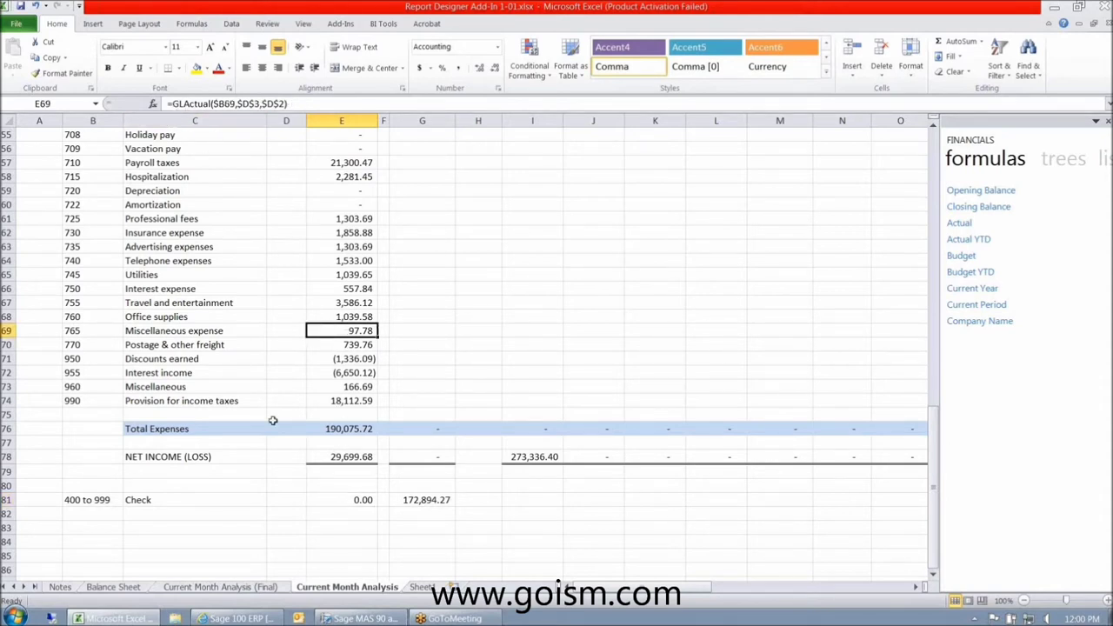
pyautogui.click(330, 499)
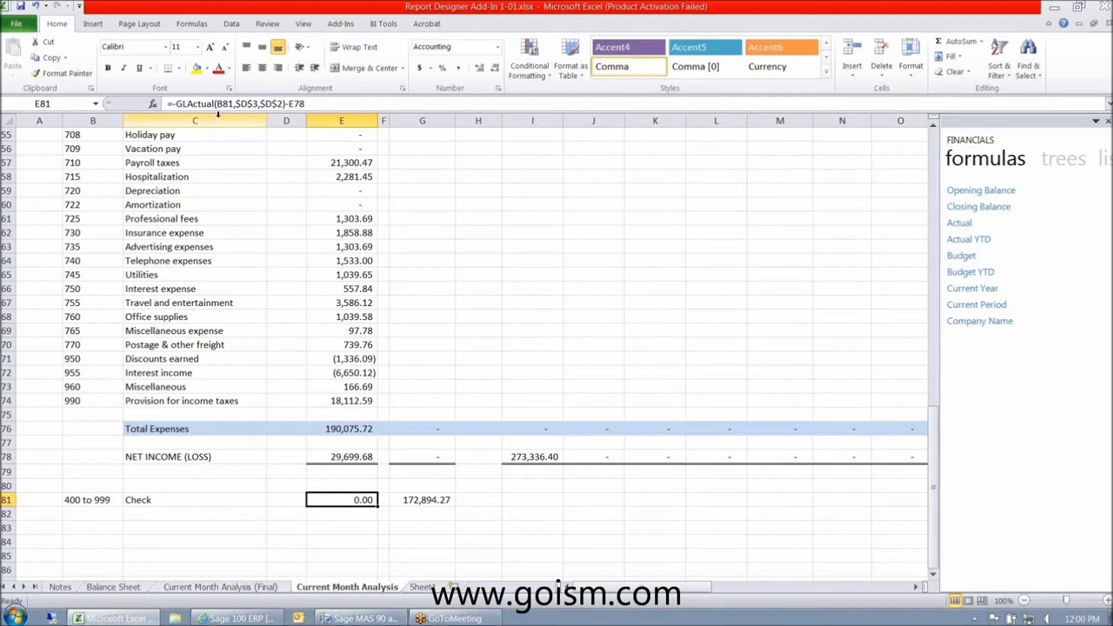
pyautogui.click(84, 499)
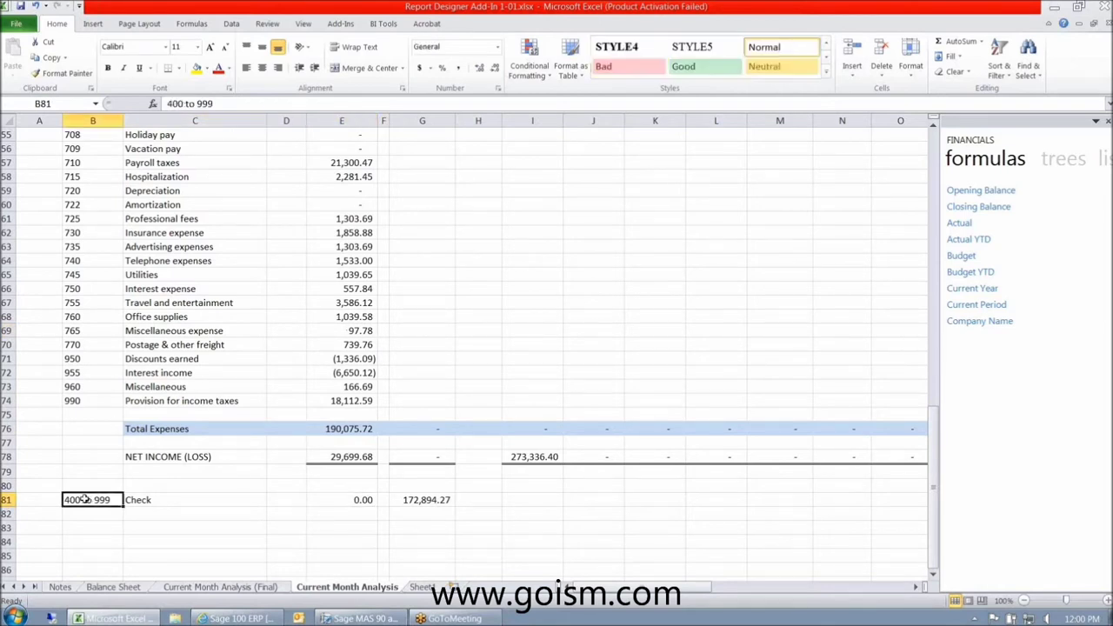
pyautogui.click(320, 503)
pyautogui.moveTo(286, 104); pyautogui.dragTo(171, 104)
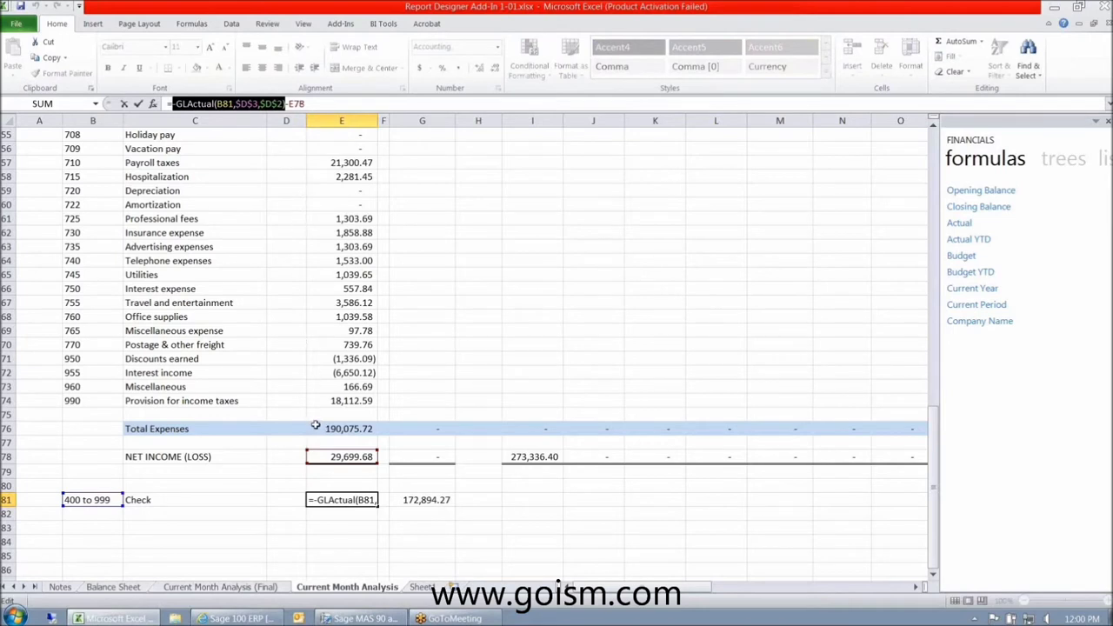
pyautogui.press('Escape')
pyautogui.click(335, 458)
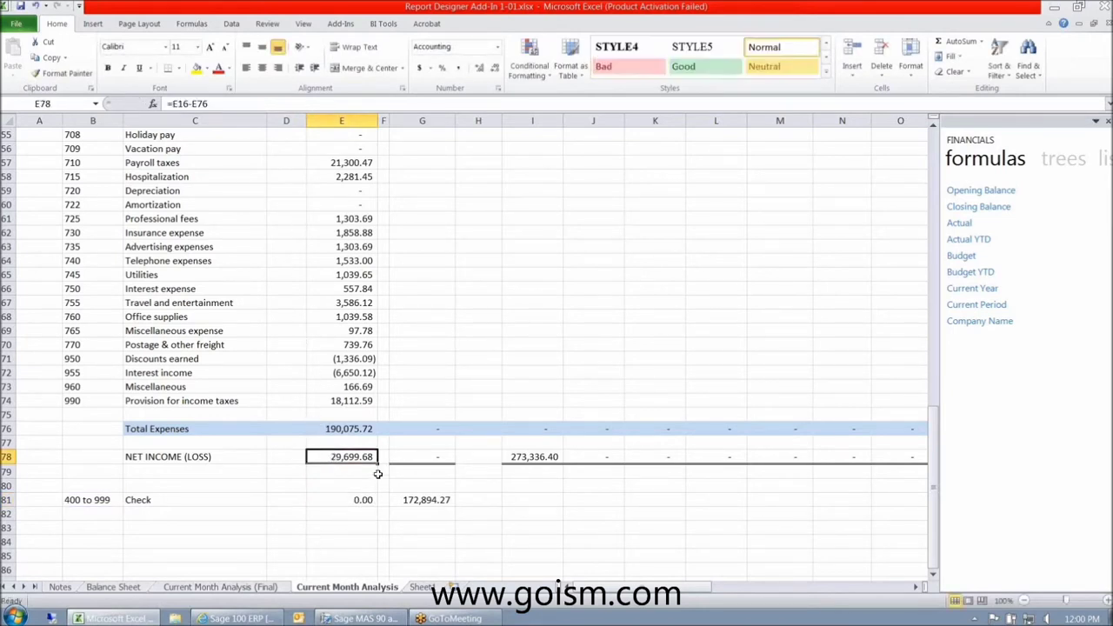
pyautogui.click(7, 316)
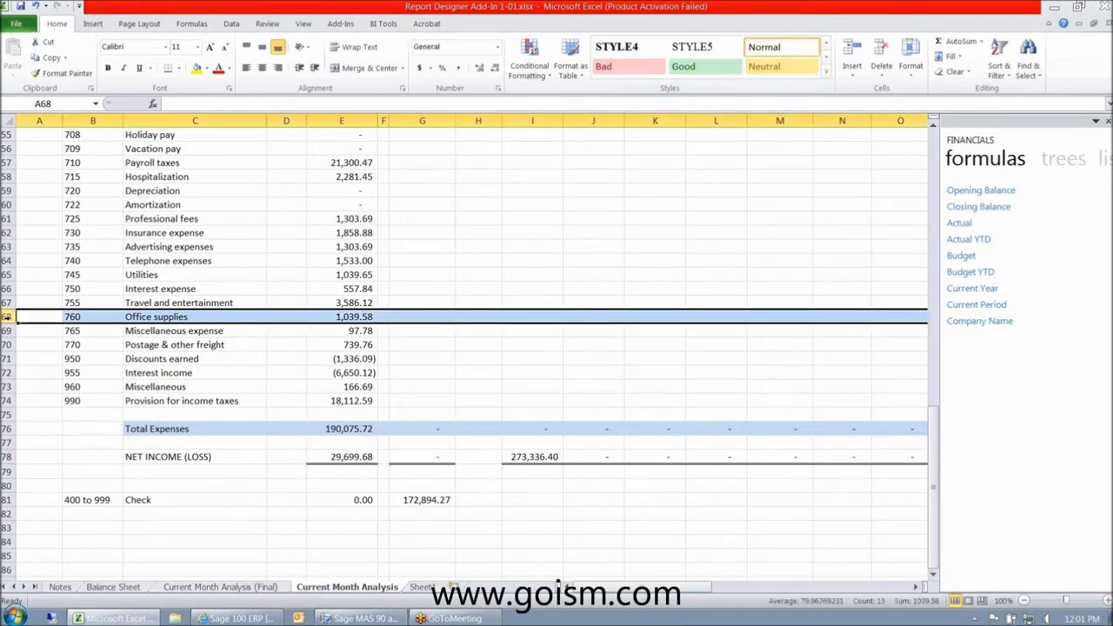
pyautogui.rightClick(7, 316)
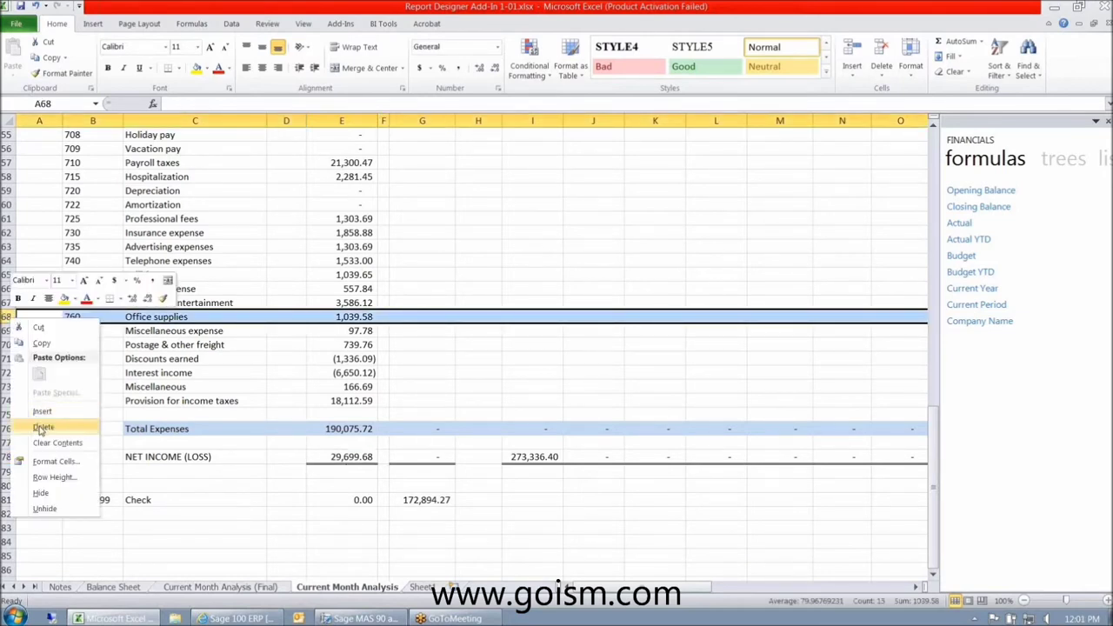
pyautogui.click(42, 428)
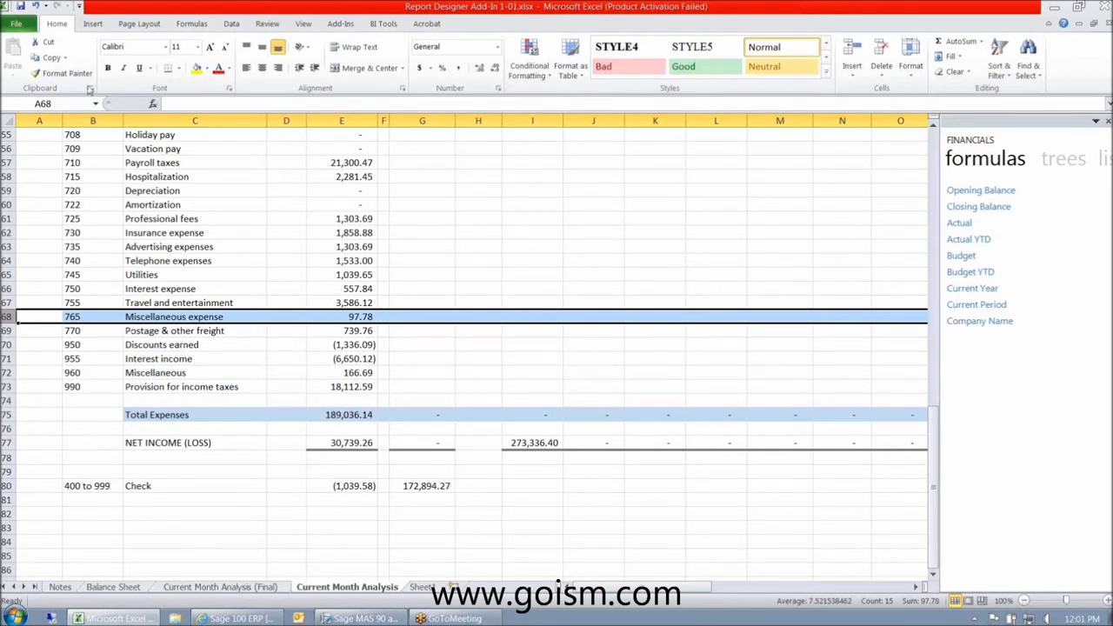
pyautogui.click(35, 7)
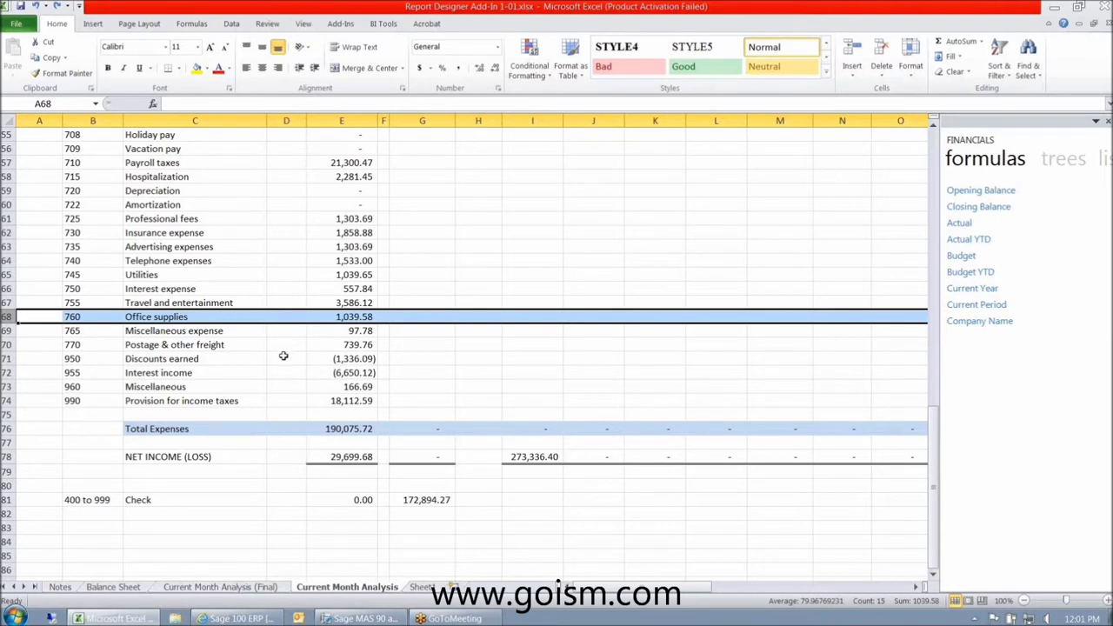
pyautogui.click(340, 499)
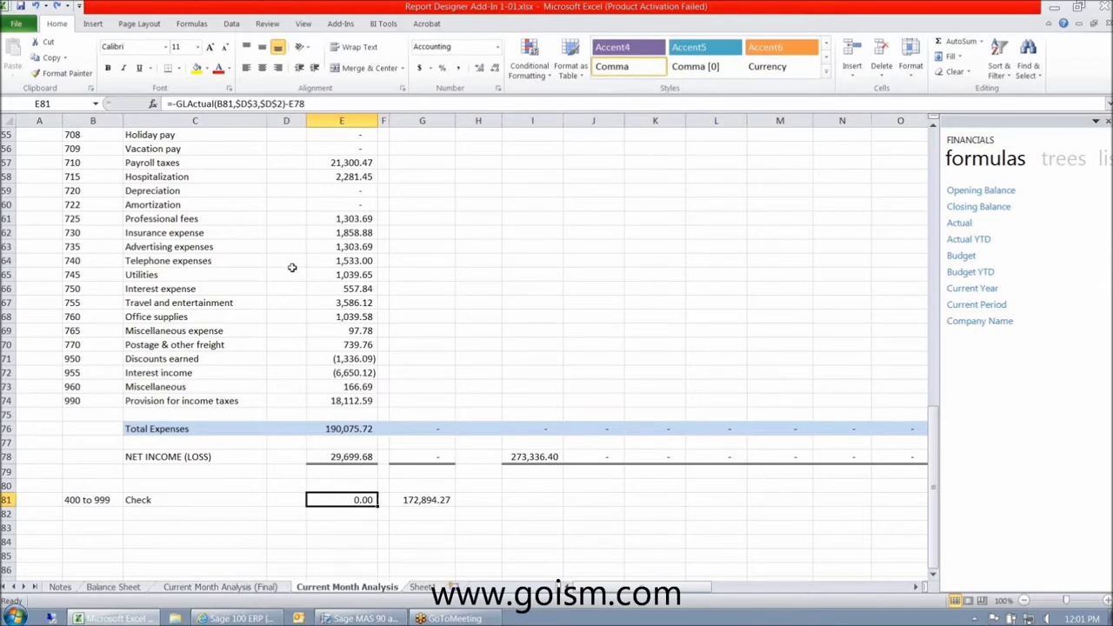
# - Place the Financials panel's Actual YTD function into cell G9
pyautogui.scroll(14, 292, 267)
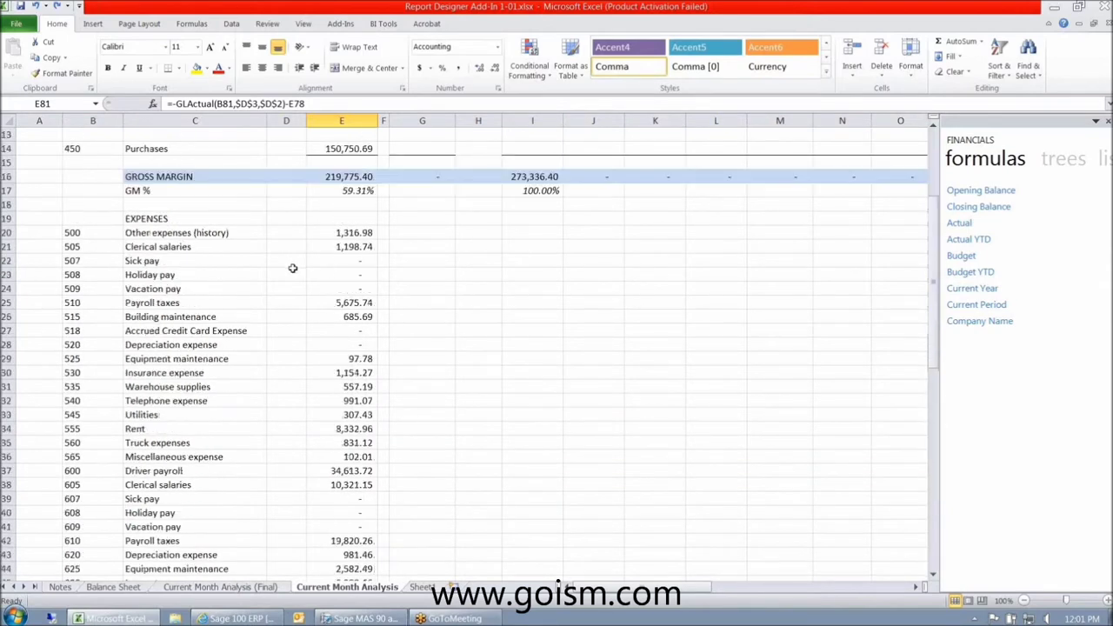
pyautogui.scroll(4, 292, 267)
pyautogui.click(422, 246)
pyautogui.click(967, 239)
pyautogui.moveTo(984, 248); pyautogui.dragTo(439, 248)
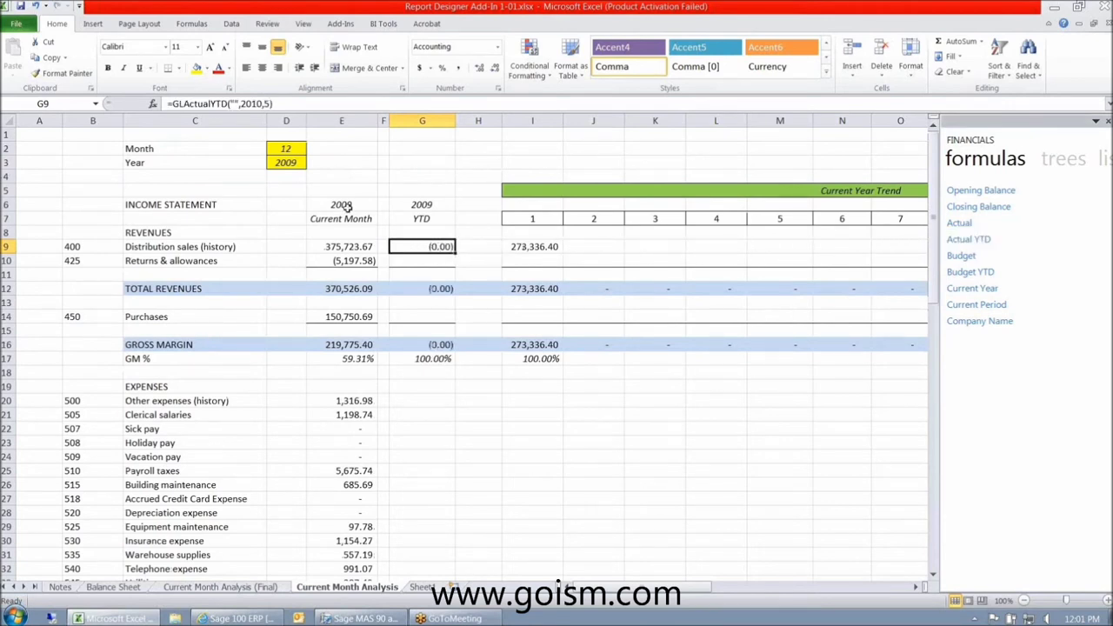
# - Set G9's GLActualYTD arguments to $B9, $D$3 and $D$2
pyautogui.click(231, 103)
pyautogui.moveTo(231, 103); pyautogui.dragTo(243, 103)
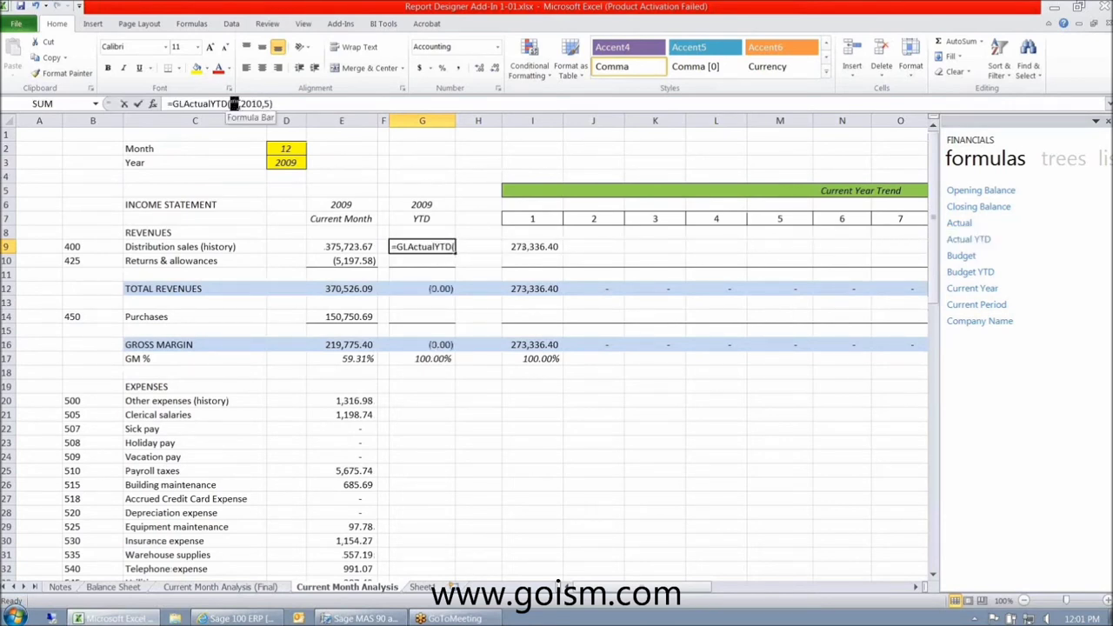
pyautogui.click(73, 246)
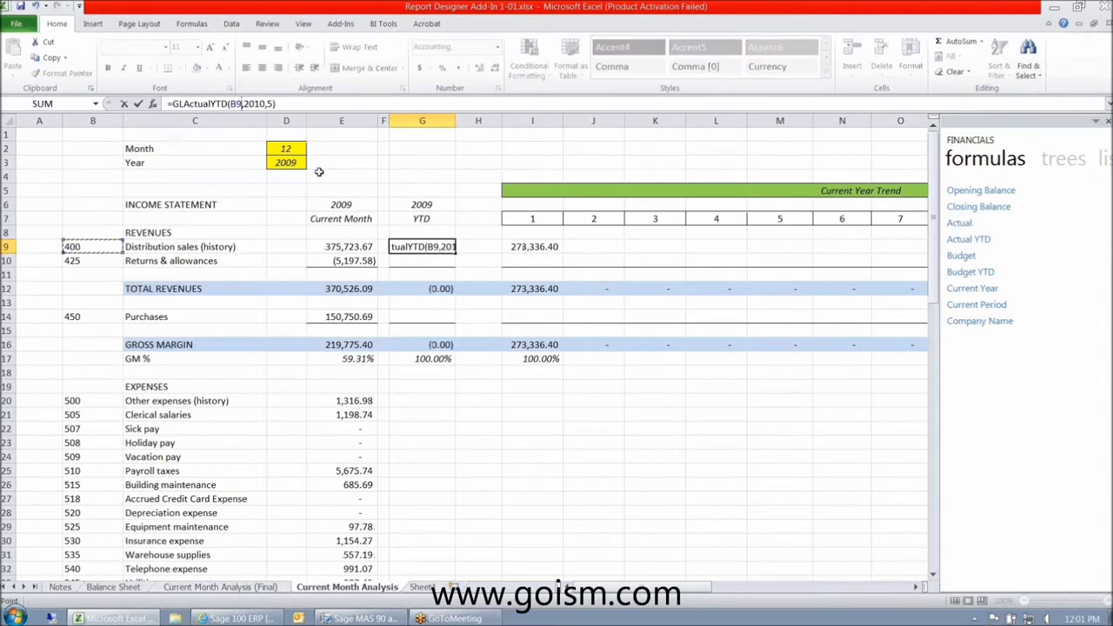
pyautogui.moveTo(244, 103); pyautogui.dragTo(265, 104)
pyautogui.click(285, 163)
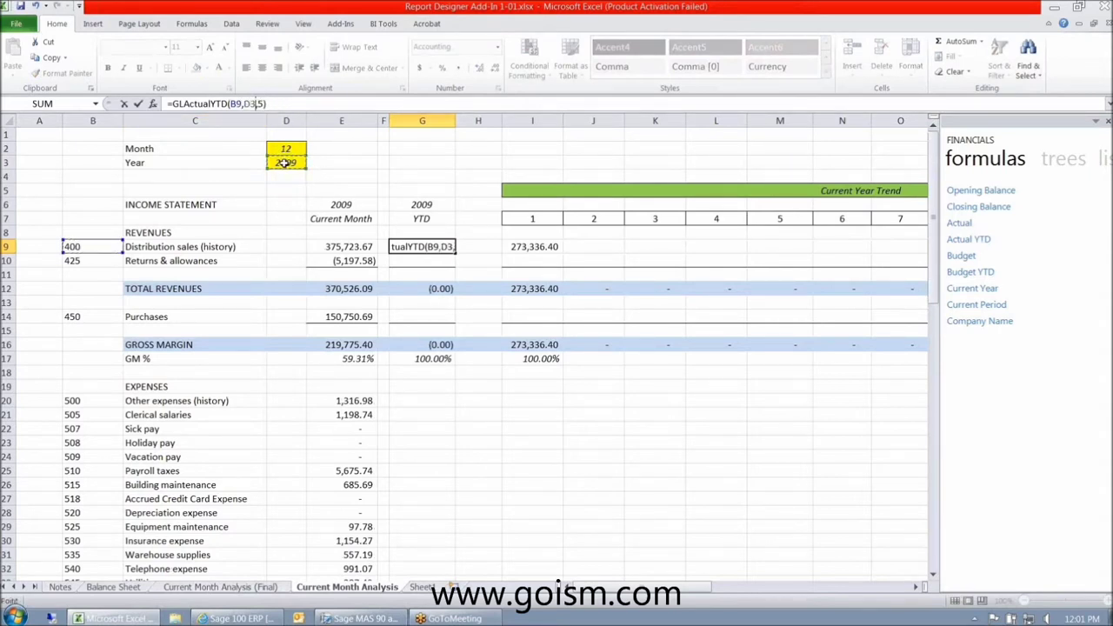
pyautogui.press('F4')
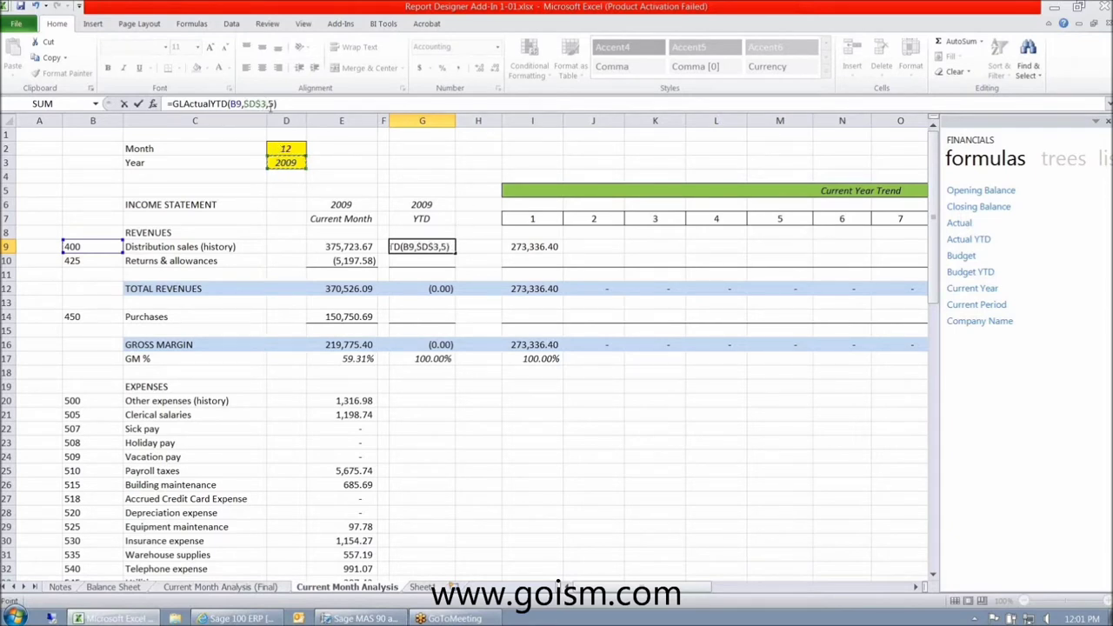
pyautogui.click(284, 149)
pyautogui.press('F4')
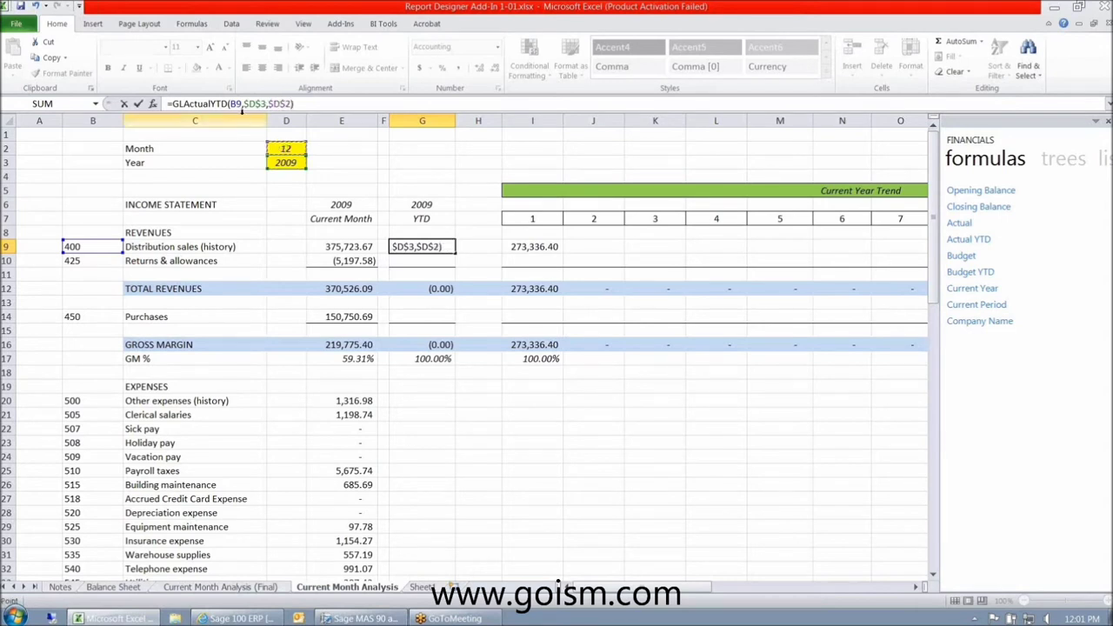
pyautogui.click(233, 103)
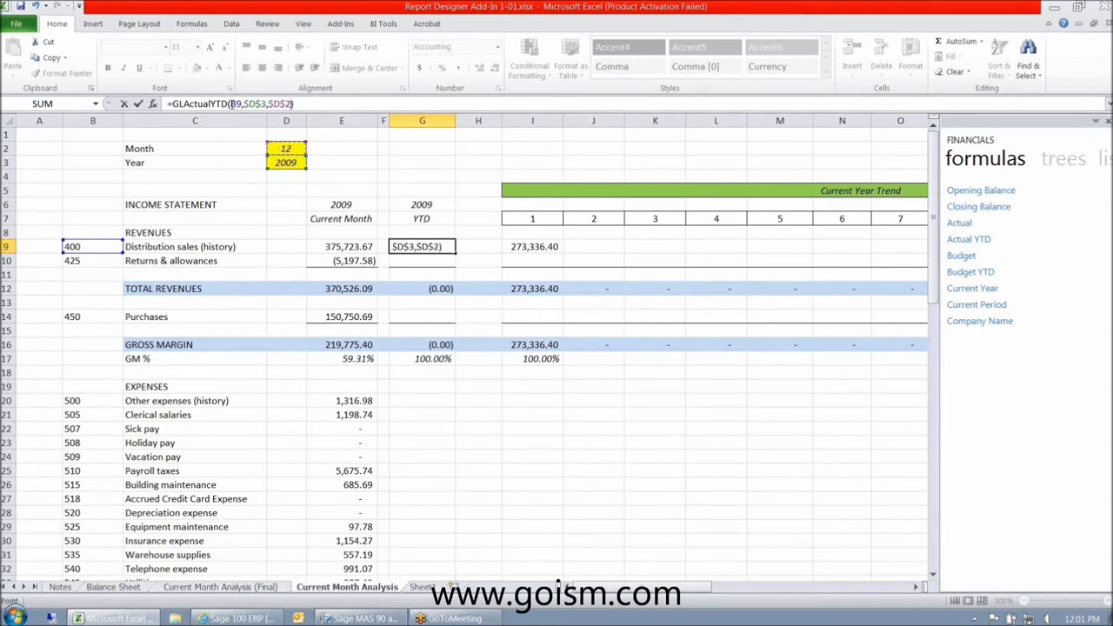
pyautogui.write('$')
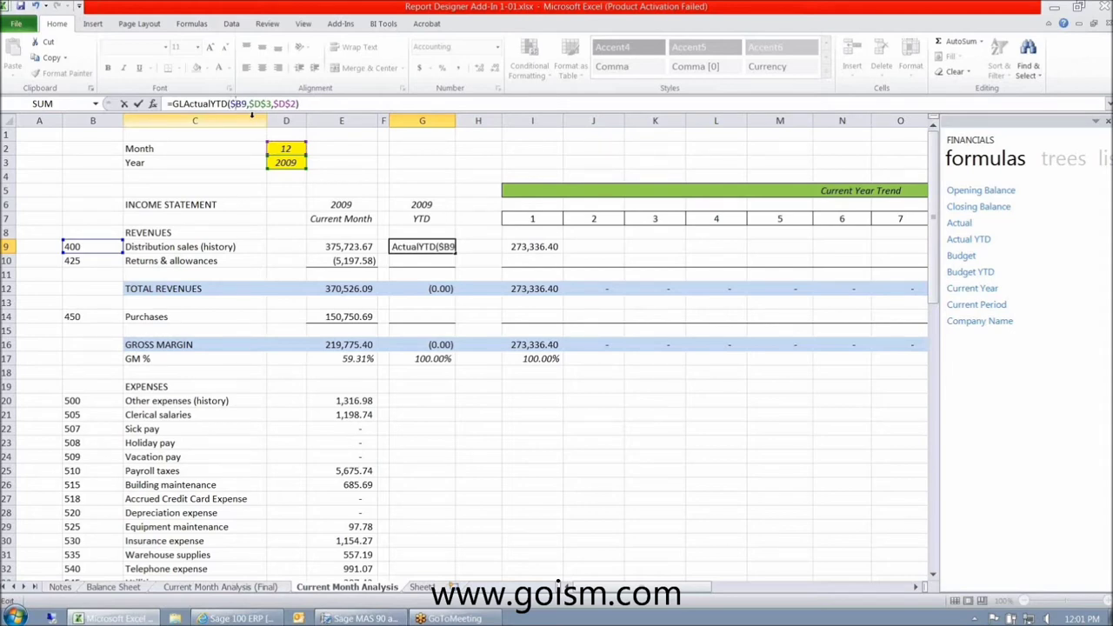
pyautogui.hotkey('ctrl', 'Return')
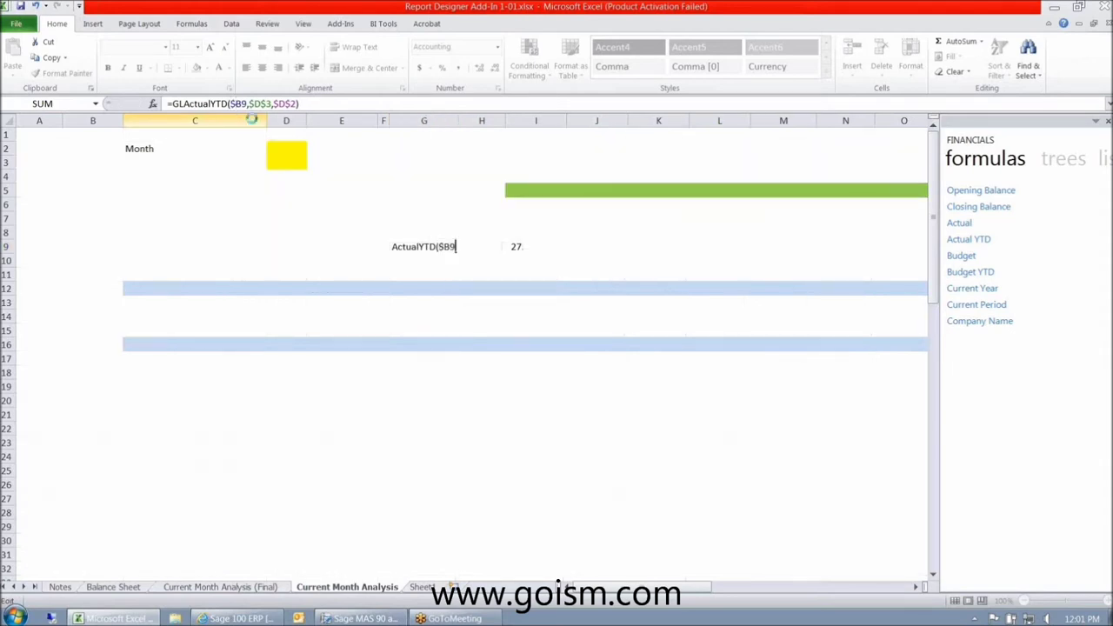
# - Negate G9's formula so it shows 3,625,894.68, and copy it
pyautogui.hotkey('ctrl', 'c')
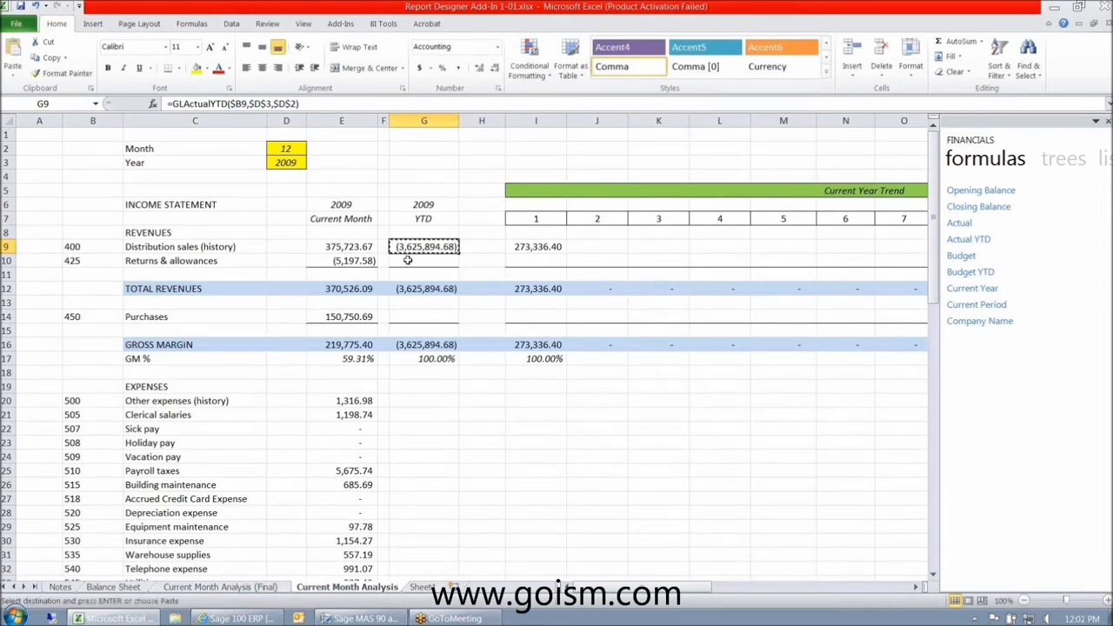
pyautogui.press('Escape')
pyautogui.click(170, 104)
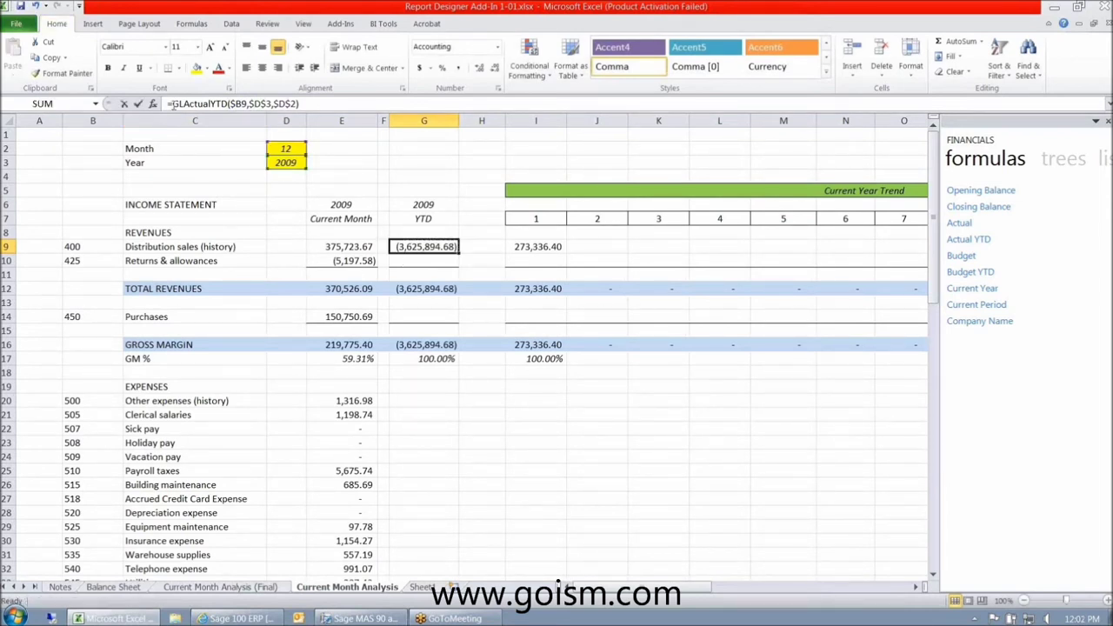
pyautogui.write('-')
pyautogui.hotkey('ctrl', 'Return')
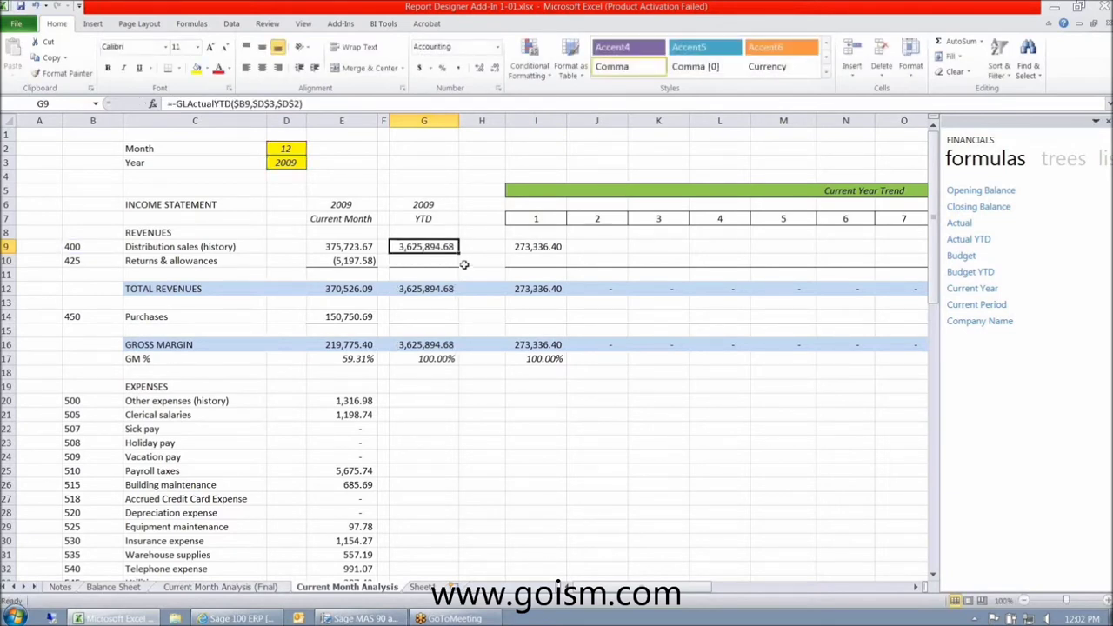
pyautogui.hotkey('ctrl', 'c')
# - Paste the YTD formula into G10 and G14, removing G14's minus sign
pyautogui.press('Down')
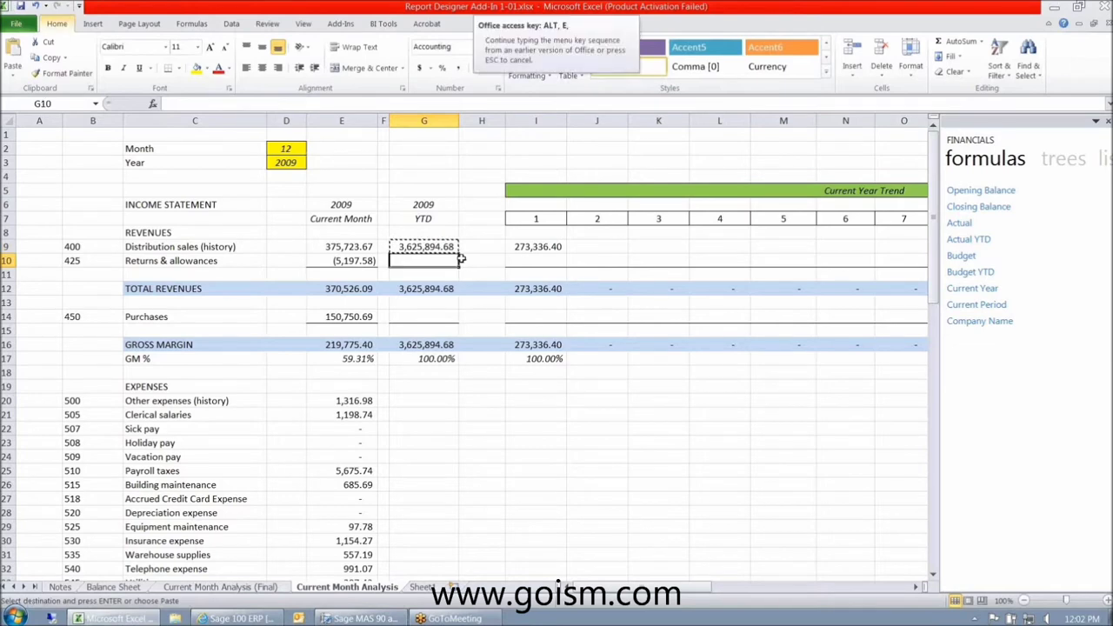
pyautogui.hotkey('ctrl', 'v')
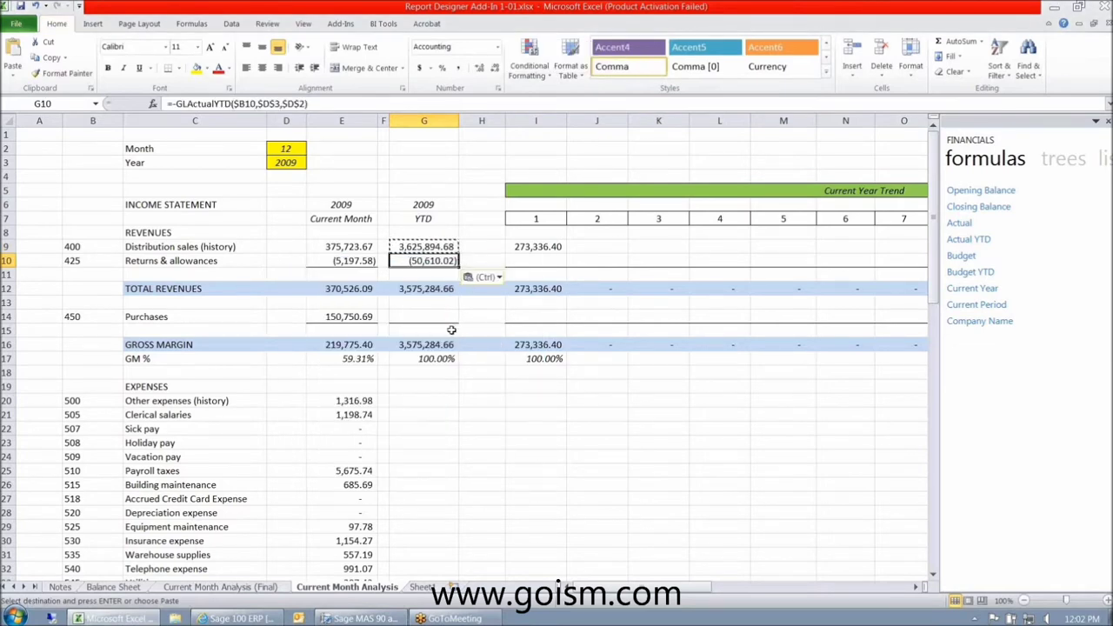
pyautogui.click(432, 316)
pyautogui.hotkey('ctrl', 'alt', 'v')
pyautogui.press('f')
pyautogui.press('Return')
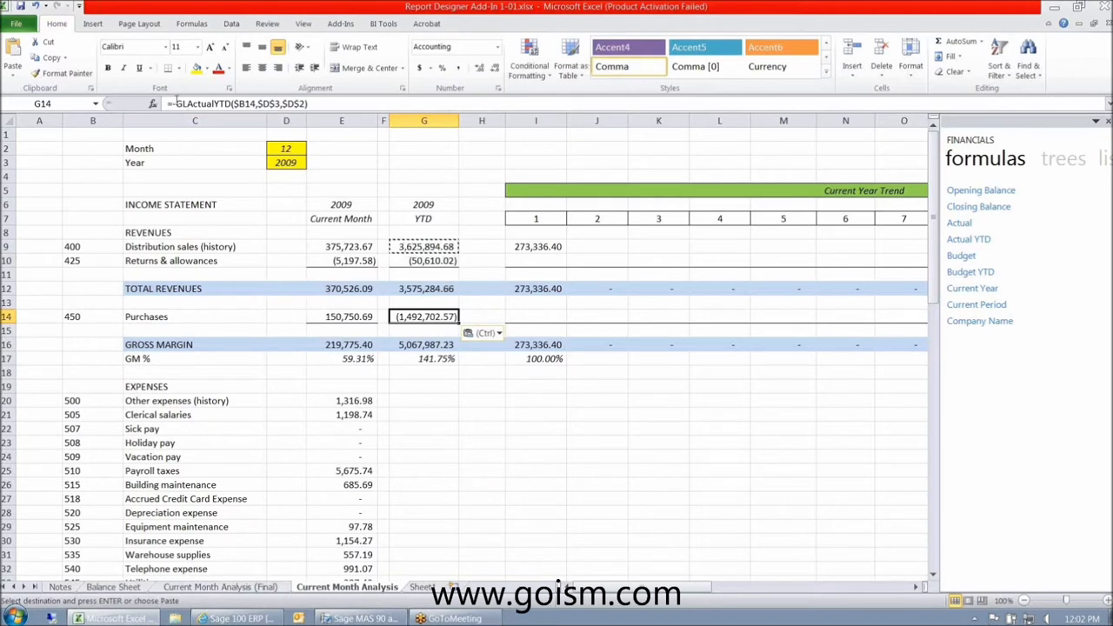
pyautogui.press('F2')
pyautogui.press('BackSpace')
pyautogui.press('Return')
pyautogui.press('Up')
pyautogui.press('Down')
pyautogui.press('Down')
pyautogui.press('Up')
pyautogui.press('Up')
pyautogui.hotkey('ctrl', 'c')
# - Paste the Purchases YTD formula into the expense cells G20:G74
pyautogui.press('Down')
pyautogui.press('Down')
pyautogui.press('Down')
pyautogui.press('Down')
pyautogui.press('Down')
pyautogui.press('Down')
pyautogui.hotkey('shift', 'Down')
pyautogui.hotkey('shift', 'Down')
pyautogui.hotkey('shift', 'Down')
pyautogui.hotkey('shift', 'Down')
pyautogui.hotkey('shift', 'Down')
pyautogui.hotkey('shift', 'Down')
pyautogui.hotkey('shift', 'Down')
pyautogui.hotkey('shift', 'Down')
pyautogui.hotkey('shift', 'Down')
pyautogui.hotkey('shift', 'Down')
pyautogui.hotkey('shift', 'Down')
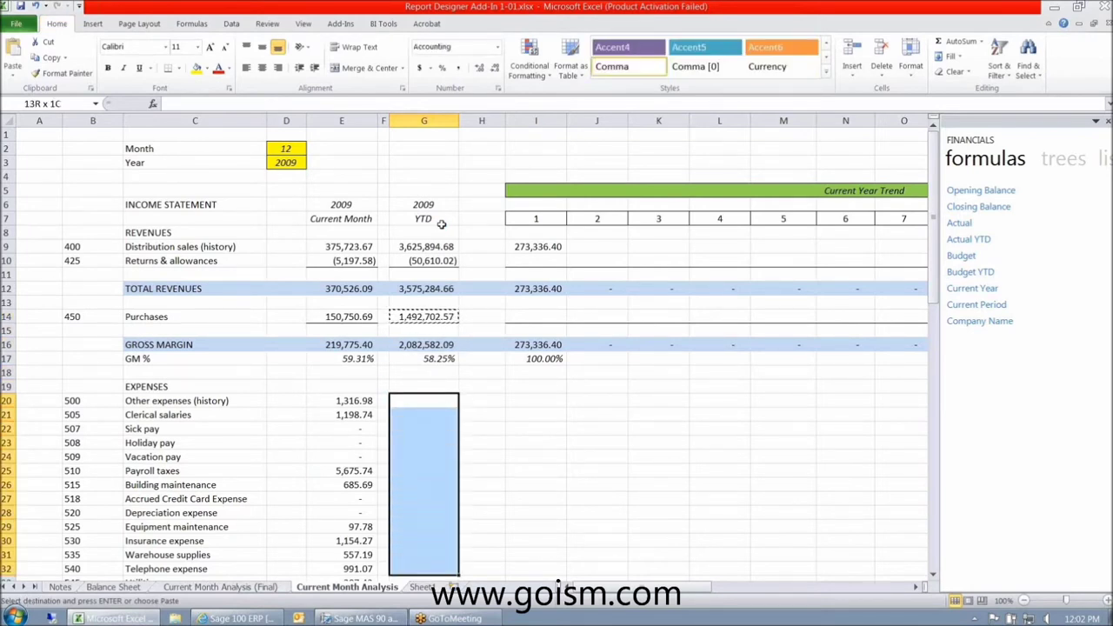
pyautogui.hotkey('shift', 'Down')
pyautogui.hotkey('shift', 'Down')
pyautogui.hotkey('shift', 'Down')
pyautogui.hotkey('shift', 'Down')
pyautogui.hotkey('shift', 'Down')
pyautogui.hotkey('shift', 'Down')
pyautogui.hotkey('shift', 'Down')
pyautogui.hotkey('shift', 'Down')
pyautogui.hotkey('shift', 'Down')
pyautogui.hotkey('shift', 'Down')
pyautogui.hotkey('shift', 'Down')
pyautogui.hotkey('shift', 'Down')
pyautogui.hotkey('shift', 'Down')
pyautogui.hotkey('shift', 'Down')
pyautogui.hotkey('shift', 'Down')
pyautogui.hotkey('shift', 'Down')
pyautogui.hotkey('shift', 'Down')
pyautogui.hotkey('shift', 'Down')
pyautogui.hotkey('shift', 'Down')
pyautogui.hotkey('shift', 'Down')
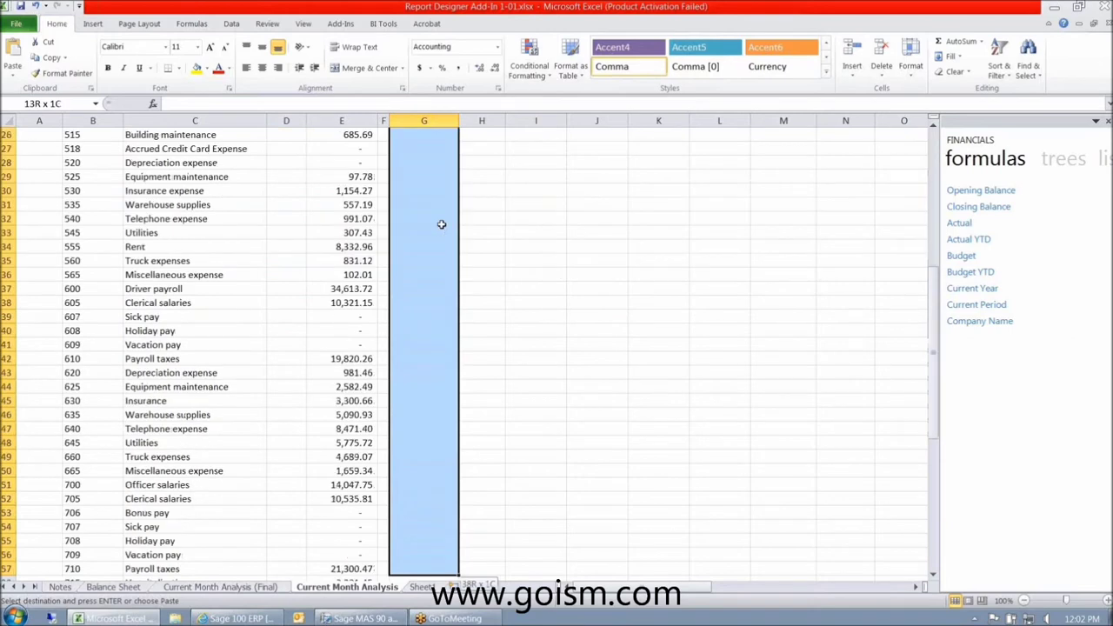
pyautogui.hotkey('shift', 'Down')
pyautogui.hotkey('shift', 'Down')
pyautogui.hotkey('shift', 'Down')
pyautogui.hotkey('shift', 'Down')
pyautogui.hotkey('shift', 'Down')
pyautogui.hotkey('shift', 'Down')
pyautogui.hotkey('shift', 'Down')
pyautogui.hotkey('shift', 'Down')
pyautogui.hotkey('shift', 'Down')
pyautogui.hotkey('shift', 'Down')
pyautogui.hotkey('shift', 'Down')
pyautogui.hotkey('shift', 'Down')
pyautogui.hotkey('shift', 'Down')
pyautogui.hotkey('shift', 'Down')
pyautogui.hotkey('shift', 'Down')
pyautogui.hotkey('shift', 'Down')
pyautogui.hotkey('shift', 'Down')
pyautogui.hotkey('alt', 'e')
pyautogui.press('p')
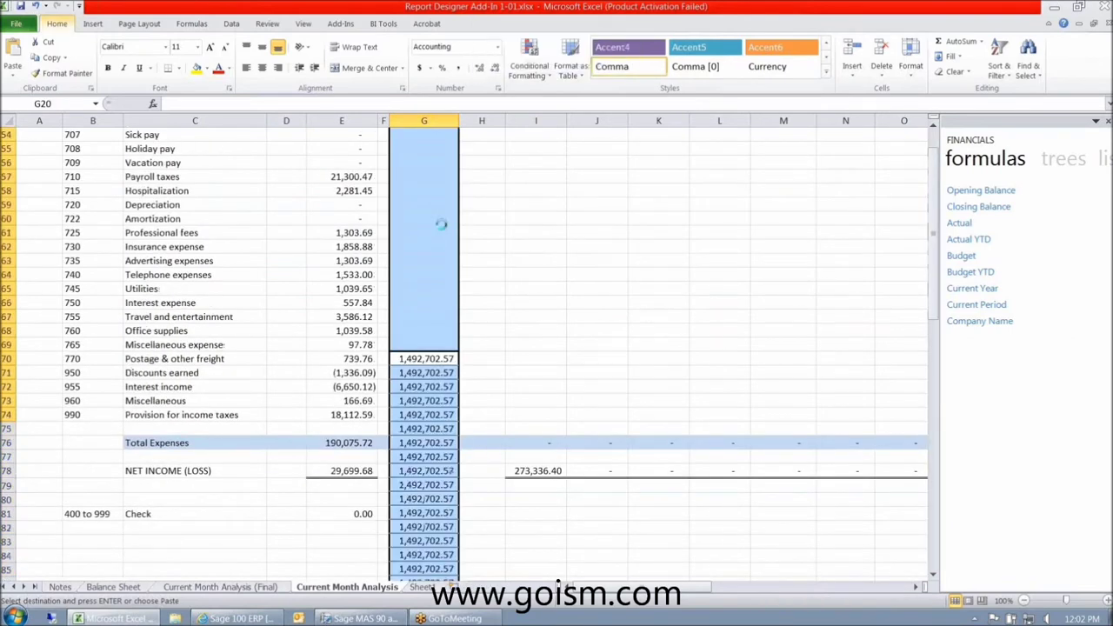
pyautogui.hotkey('ctrl', 'BackSpace')
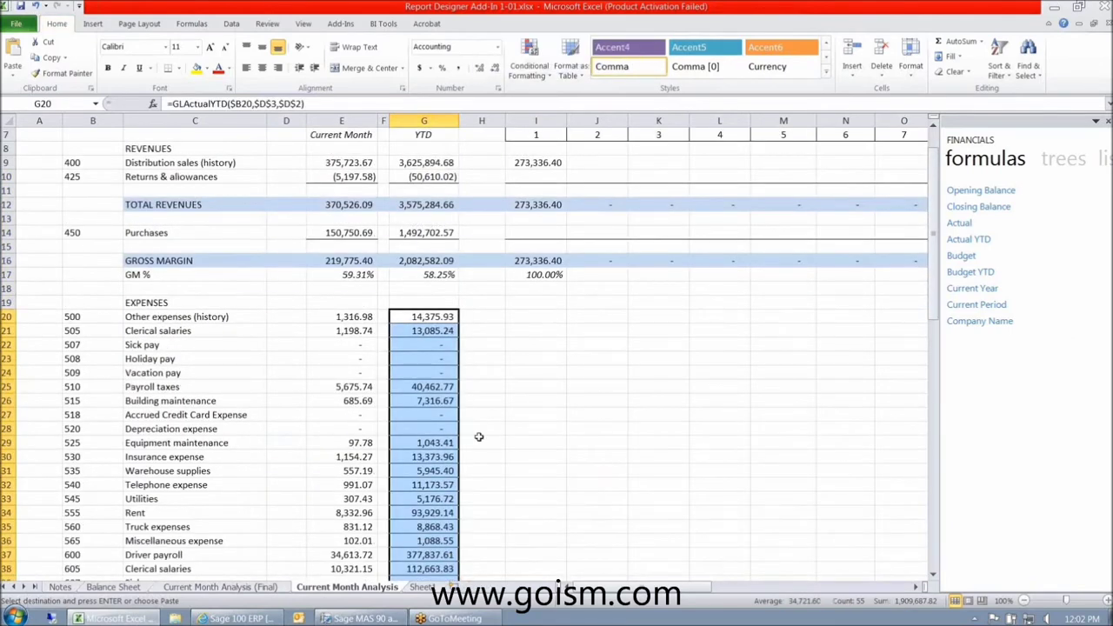
# - Apply No Border to the expense YTD cells G20:G74
pyautogui.scroll(-16, 478, 437)
pyautogui.moveTo(430, 401); pyautogui.dragTo(430, 82)
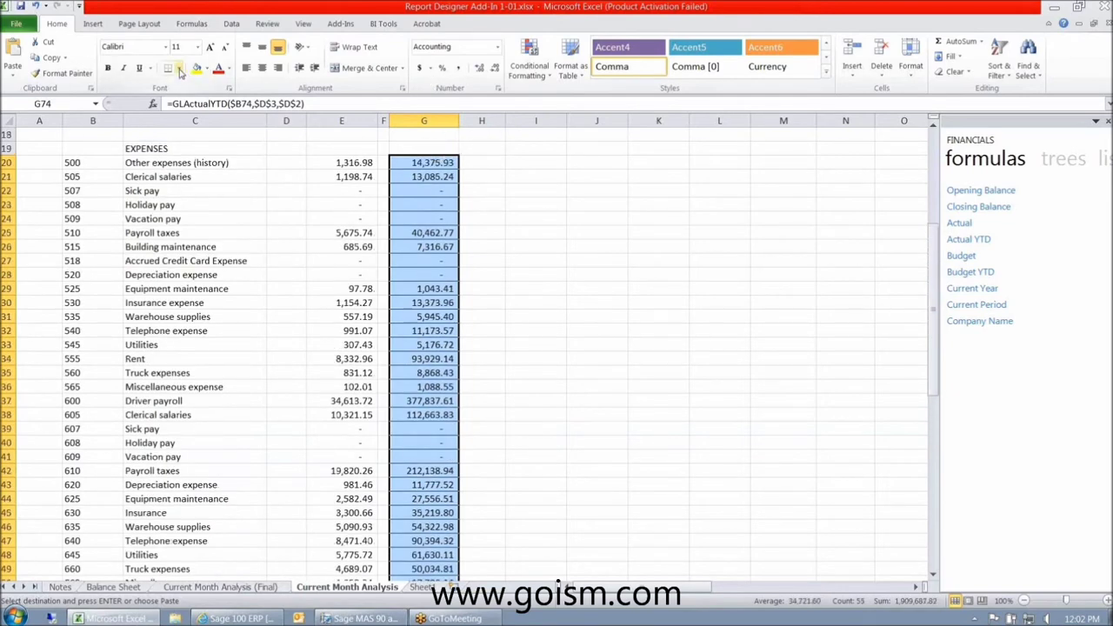
pyautogui.click(177, 68)
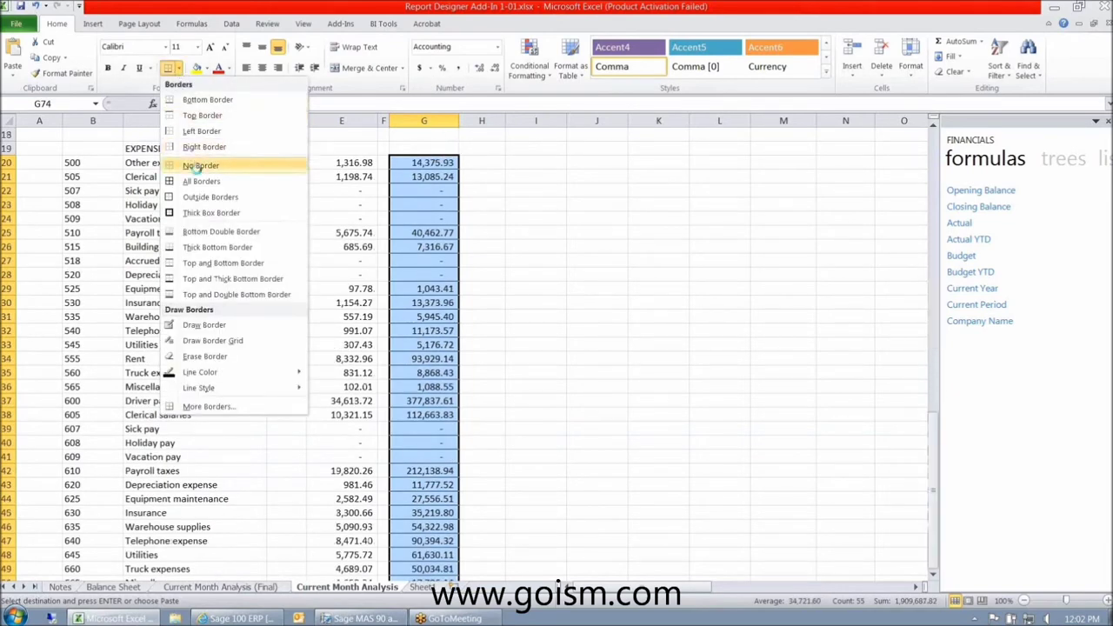
pyautogui.click(198, 165)
pyautogui.click(527, 329)
# - Check YTD net income 172,894.27, the zero check row in G81, and the GM % formula
pyautogui.click(448, 414)
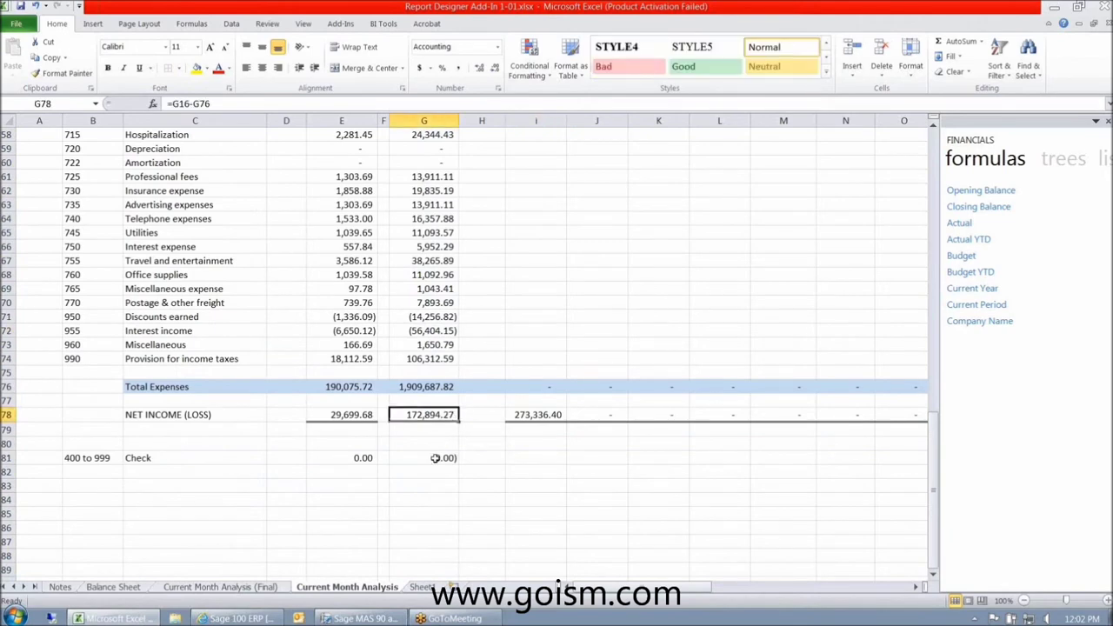
pyautogui.click(434, 457)
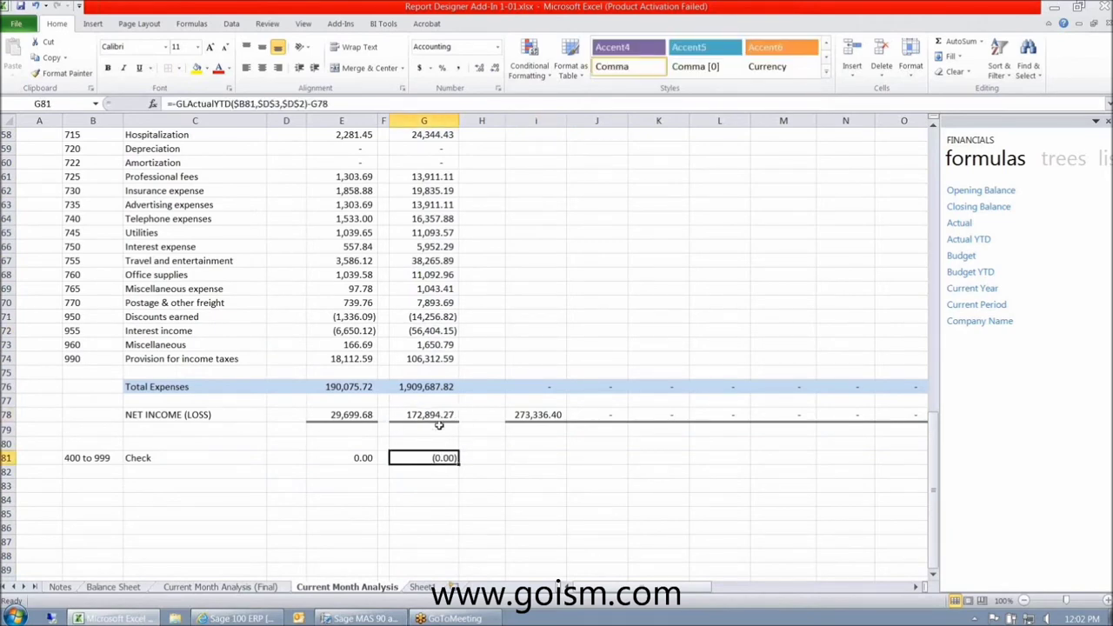
pyautogui.scroll(19, 439, 425)
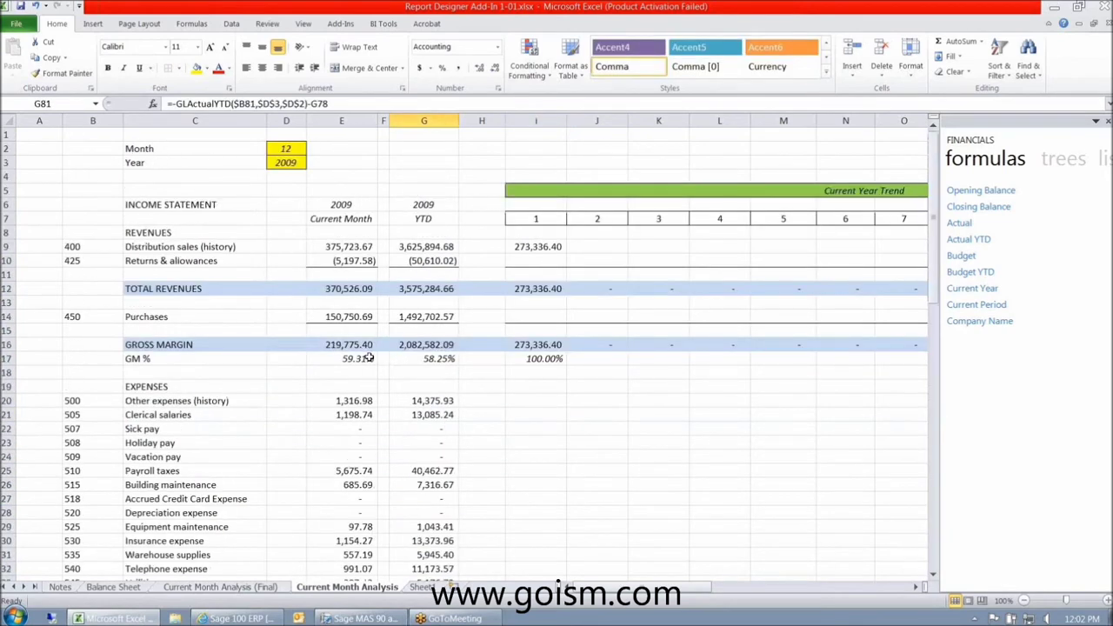
pyautogui.click(370, 357)
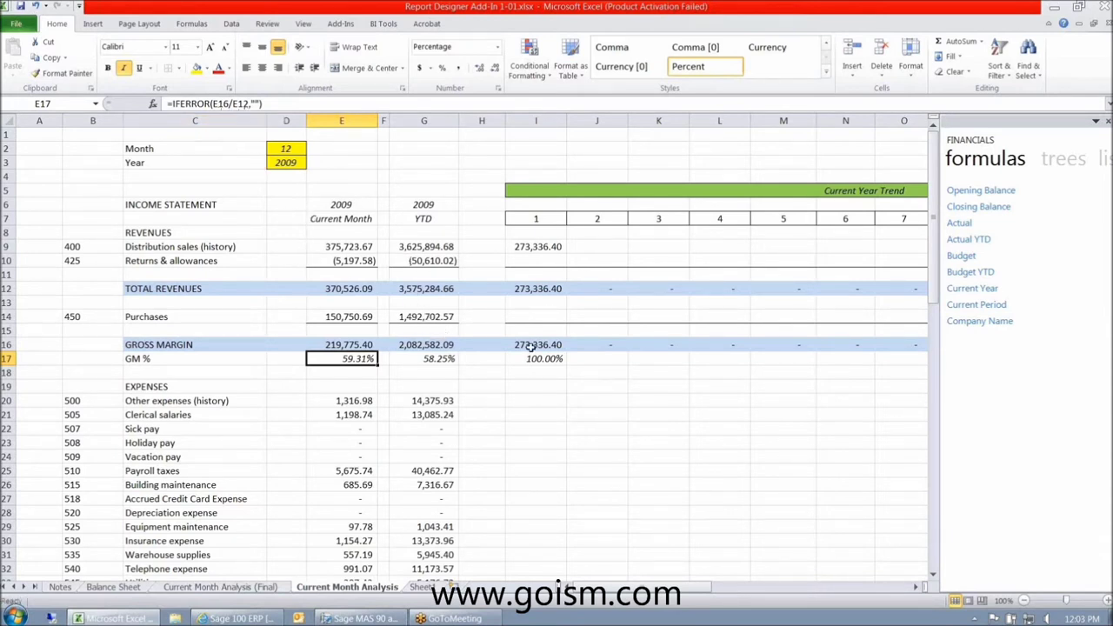
# - Enter a trial formula =J16/J16 in the period-2 GM % cell J17
pyautogui.press('Right')
pyautogui.press('Right')
pyautogui.press('Right')
pyautogui.press('Right')
pyautogui.press('Right')
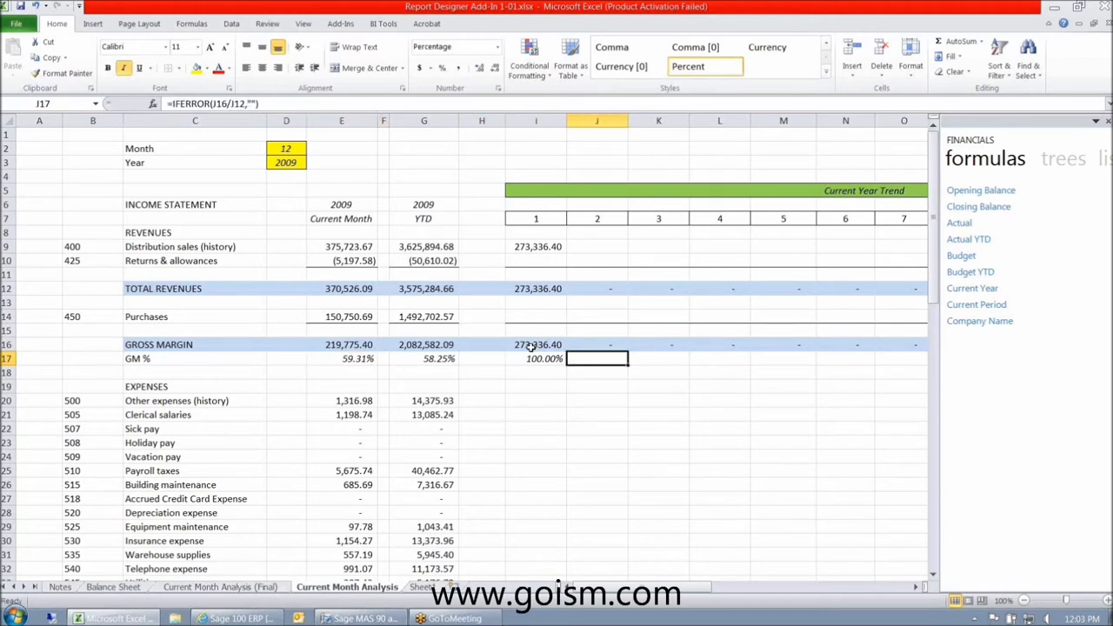
pyautogui.write('=')
pyautogui.press('Up')
pyautogui.write('/')
pyautogui.press('Up')
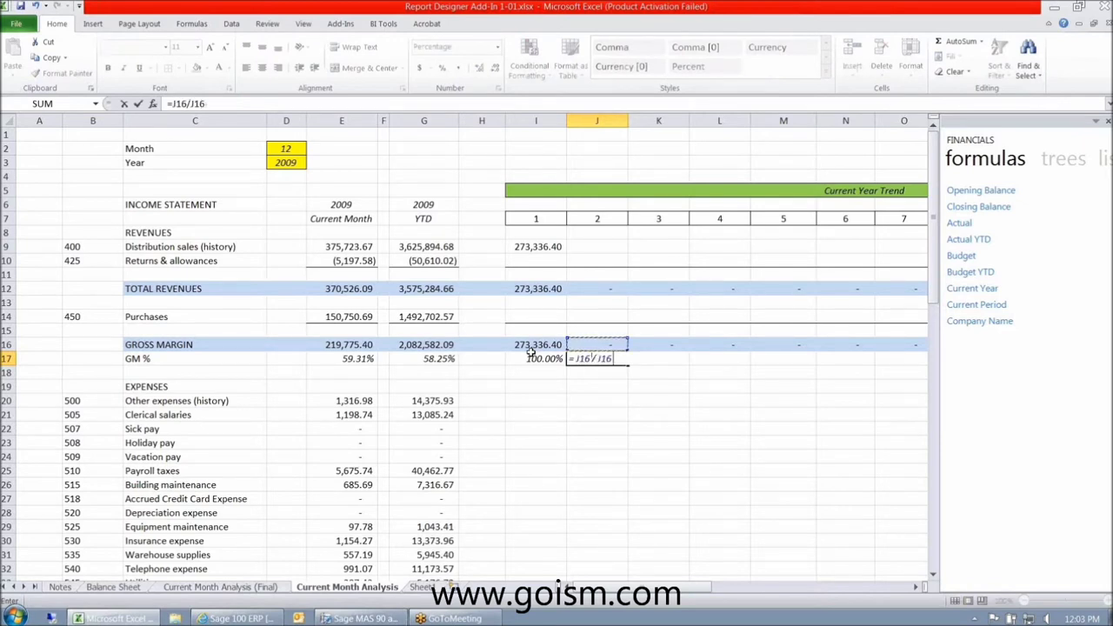
pyautogui.press('Return')
pyautogui.press('Up')
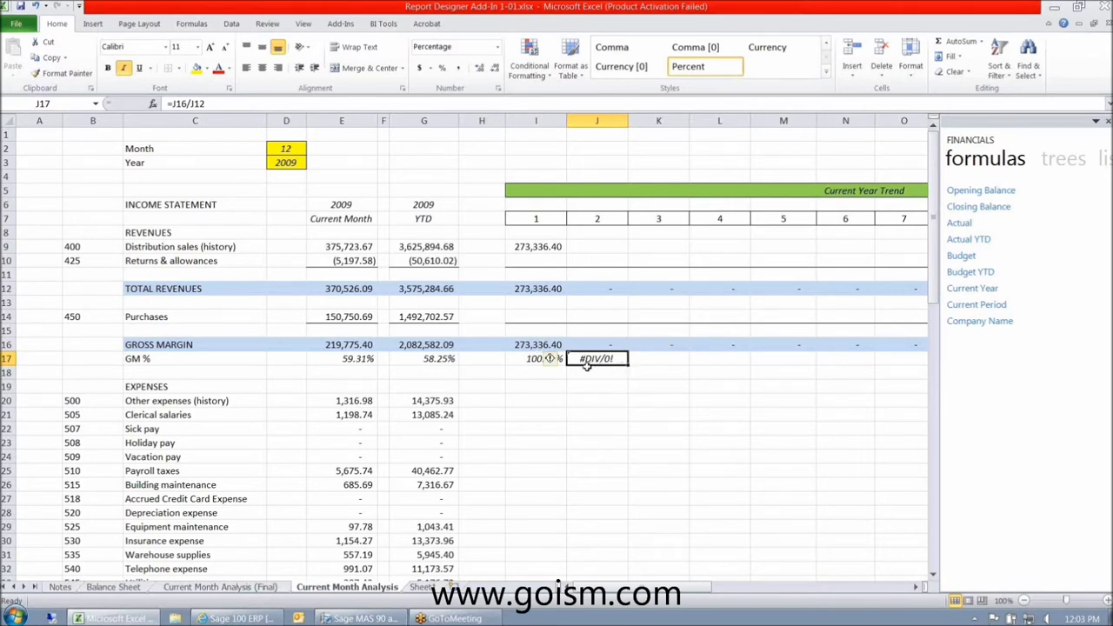
# - Confirm I17's =IFERROR(I16/I12,"") formula and fill it right into J17
pyautogui.click(527, 361)
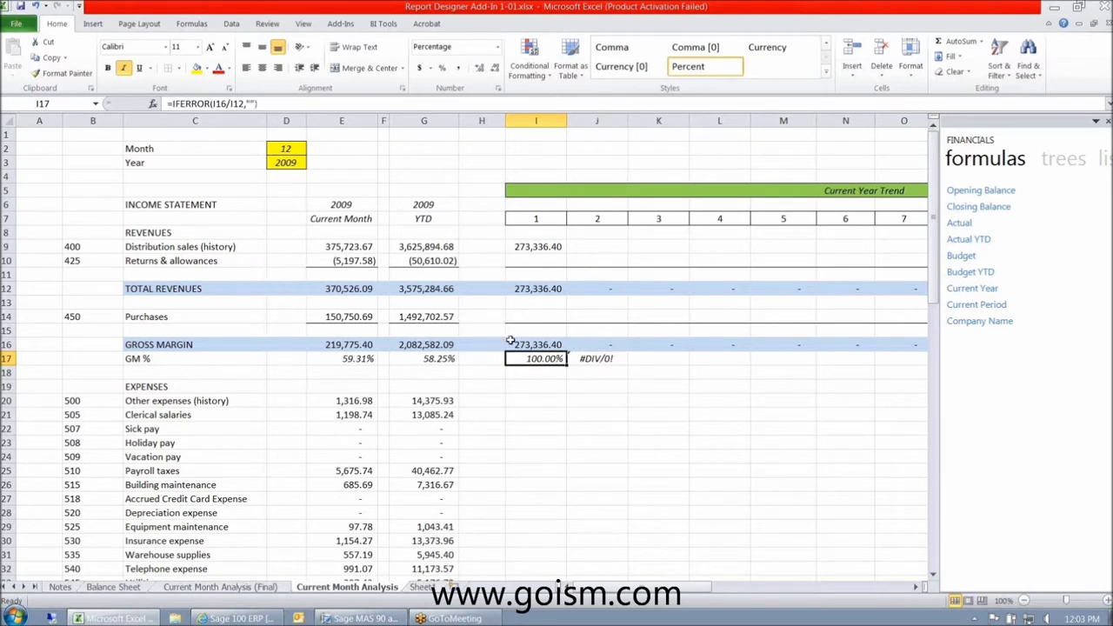
pyautogui.click(248, 103)
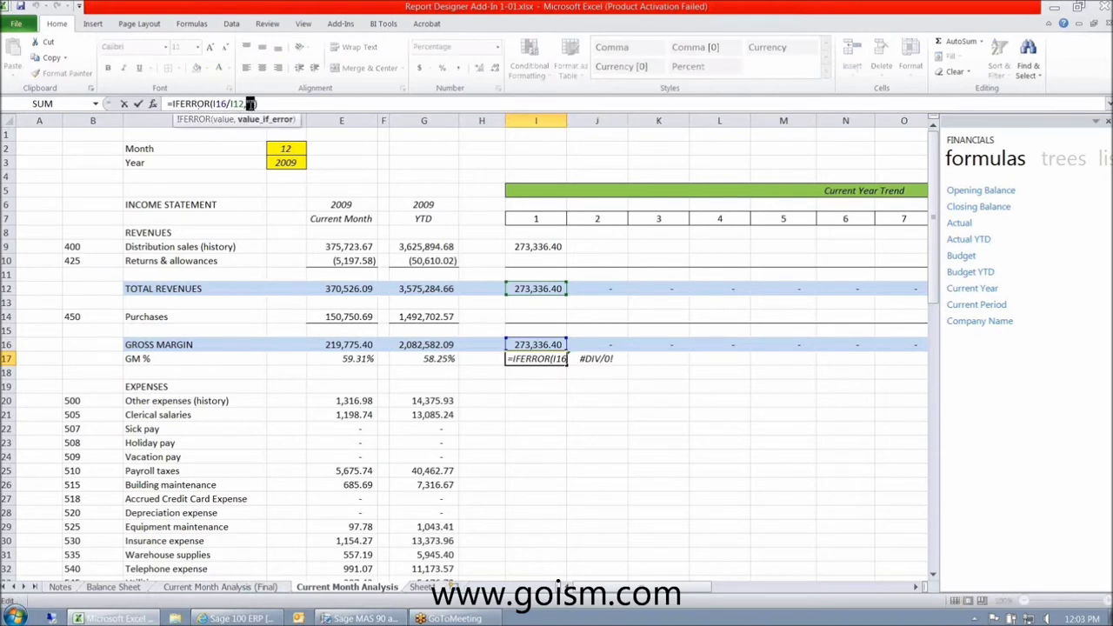
pyautogui.click(274, 104)
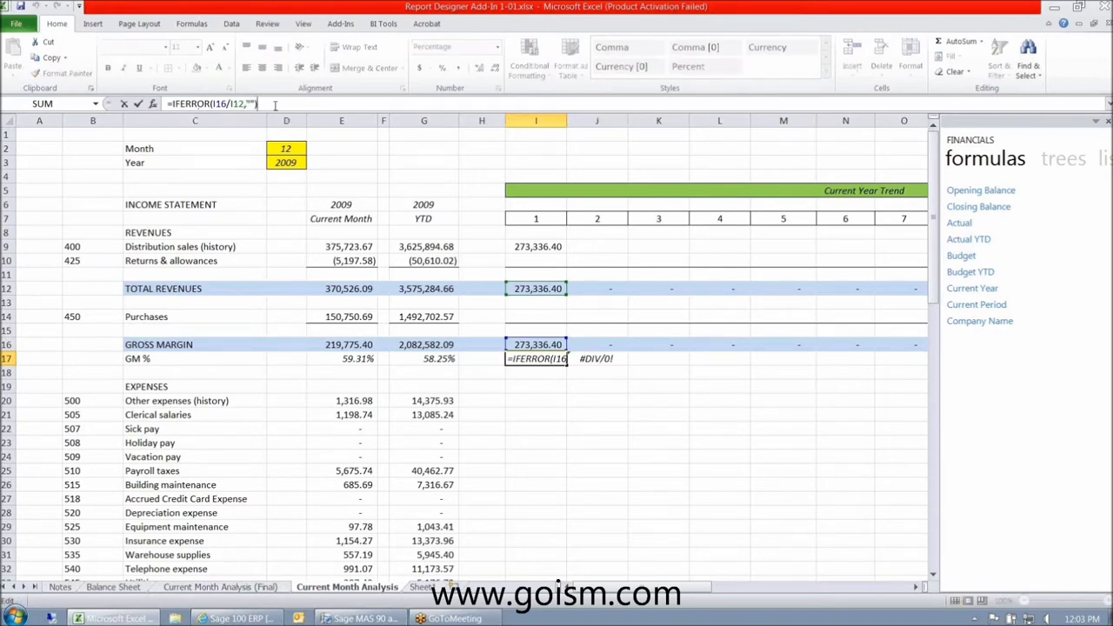
pyautogui.hotkey('ctrl', 'Return')
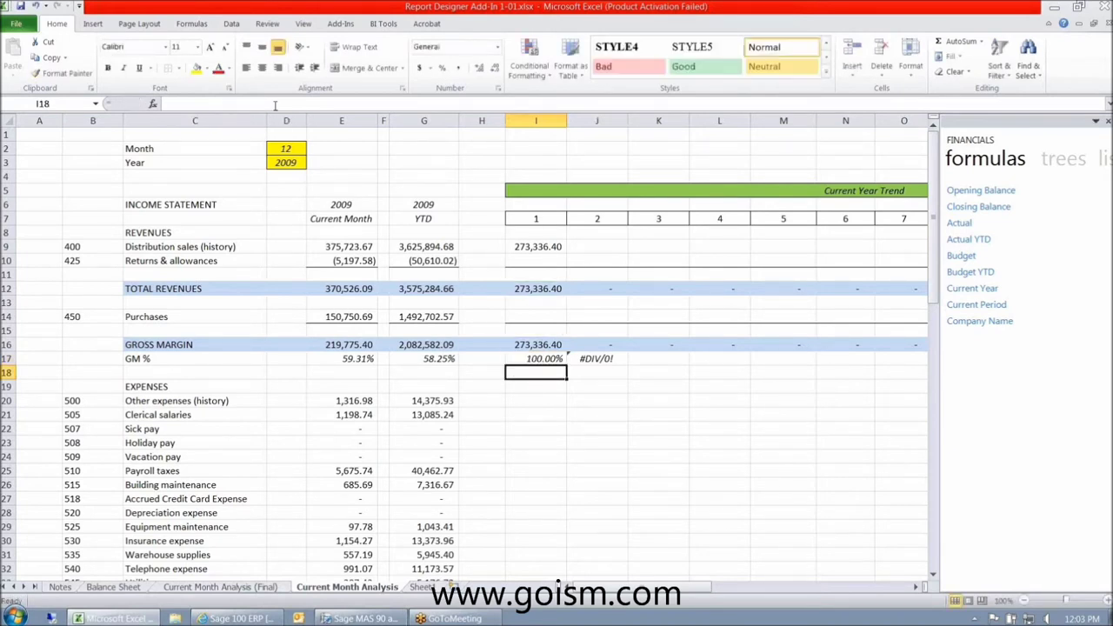
pyautogui.press('Right')
pyautogui.press('Right')
pyautogui.press('Right')
pyautogui.press('Right')
pyautogui.press('Right')
pyautogui.press('Left')
pyautogui.press('Left')
pyautogui.press('Left')
pyautogui.press('Left')
pyautogui.press('Left')
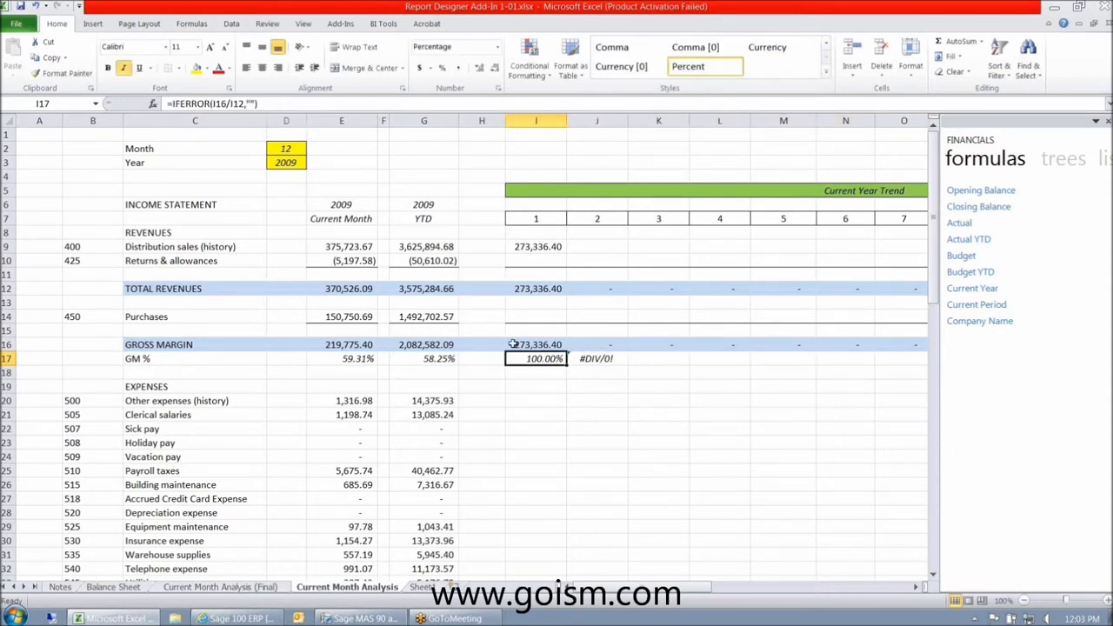
pyautogui.moveTo(567, 364); pyautogui.dragTo(622, 364)
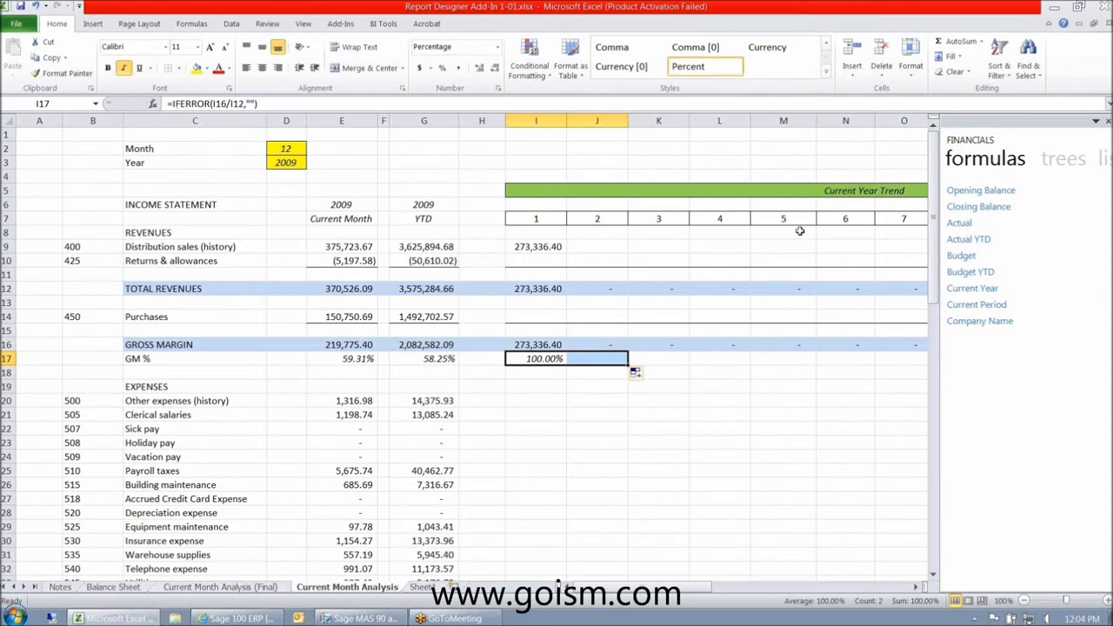
# - Insert the Actual (GLActual) formula into J9 using account B9
pyautogui.click(539, 247)
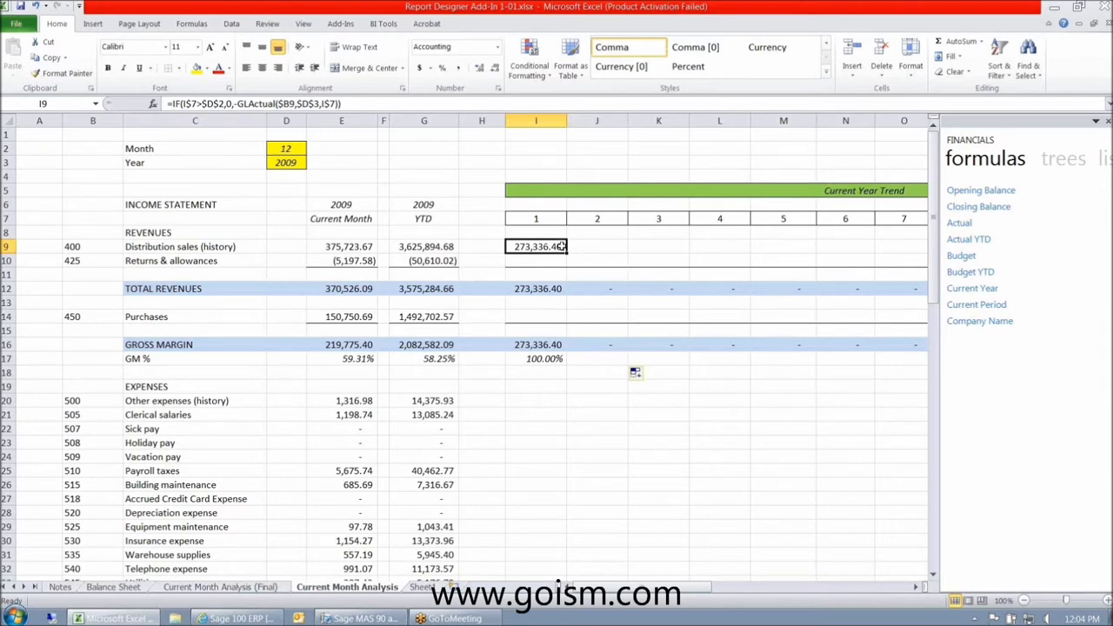
pyautogui.click(602, 249)
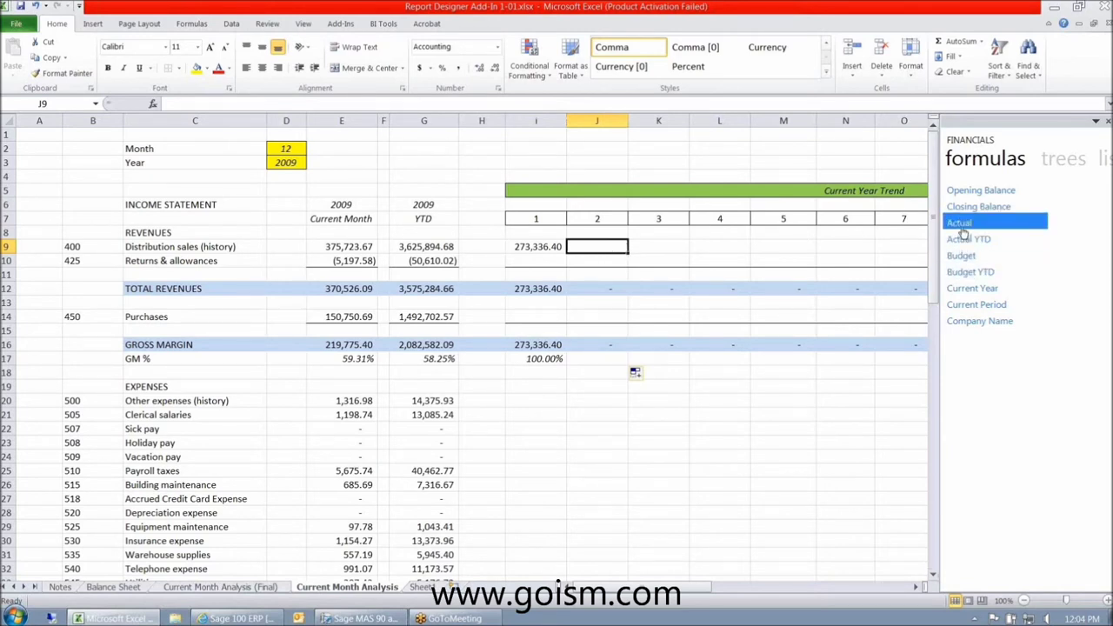
pyautogui.moveTo(960, 228); pyautogui.dragTo(598, 248)
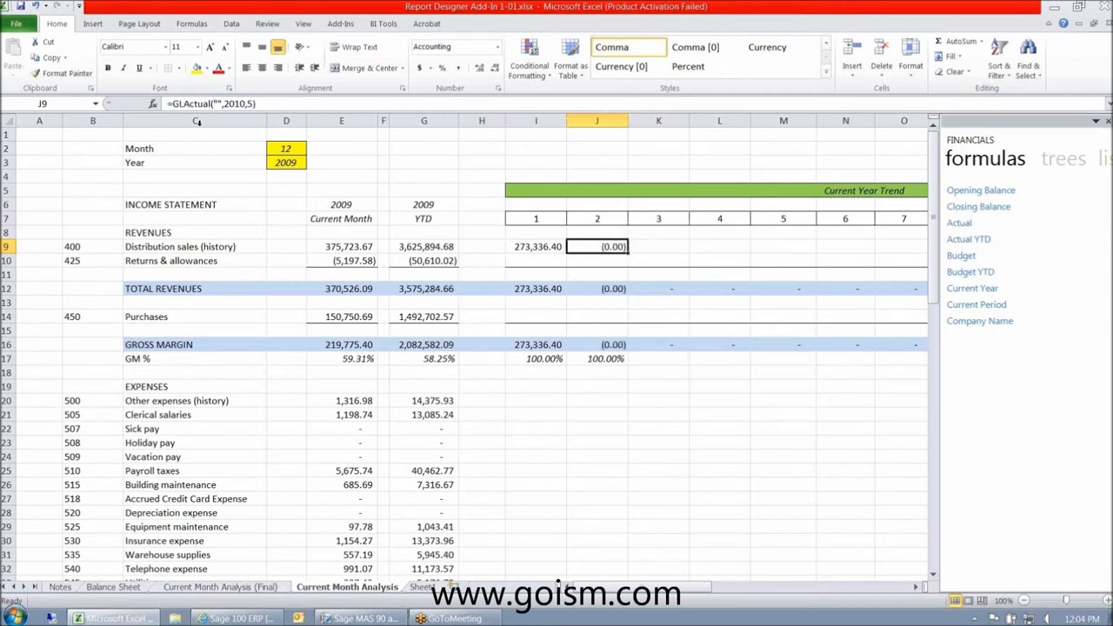
pyautogui.doubleClick(217, 103)
pyautogui.click(86, 249)
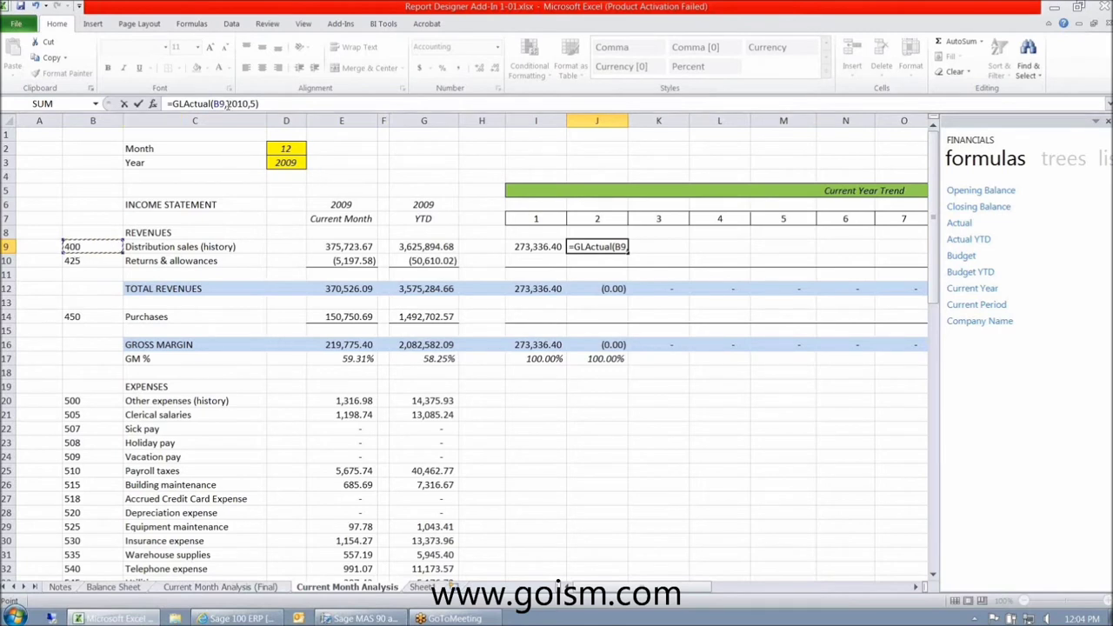
# - Set J9's year argument to $D$3 and period to J$7, then commit it
pyautogui.moveTo(229, 103); pyautogui.dragTo(245, 103)
pyautogui.click(286, 164)
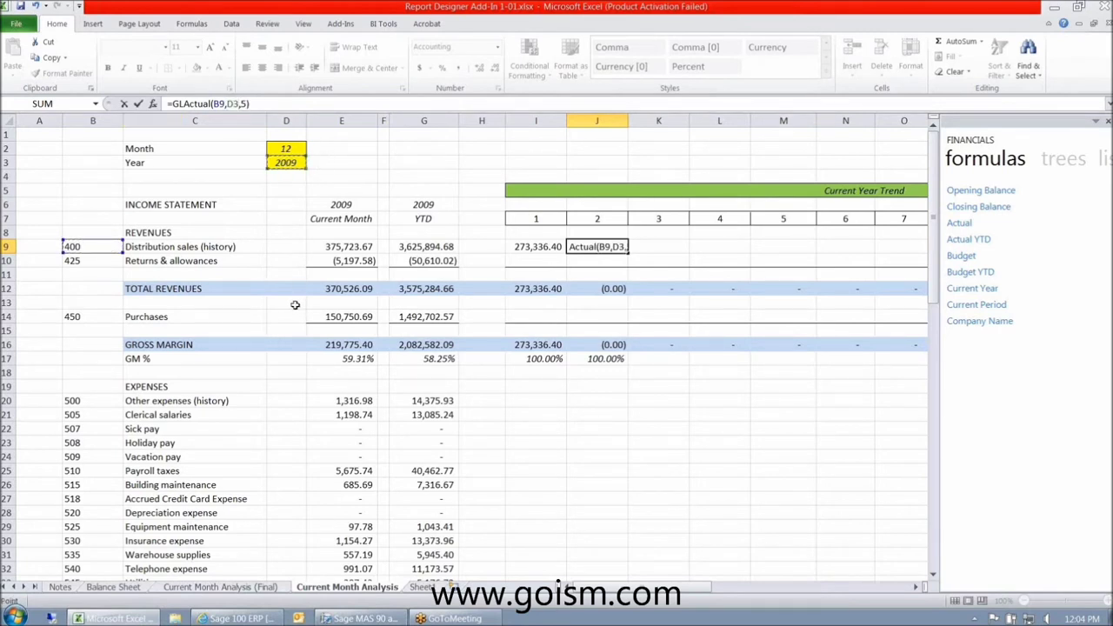
pyautogui.doubleClick(235, 103)
pyautogui.press('F4')
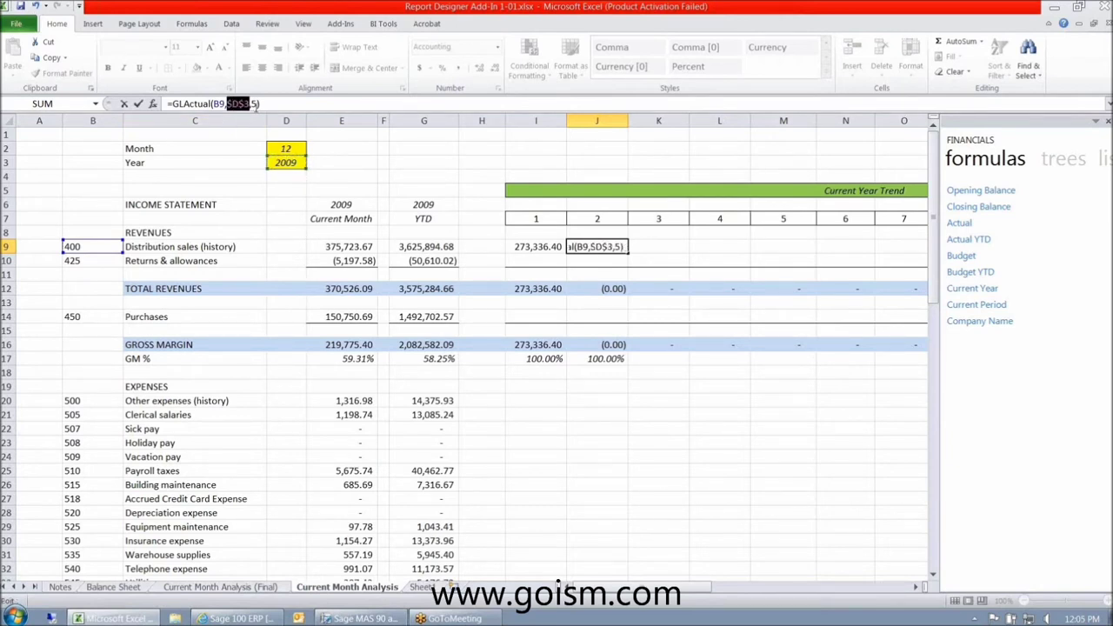
pyautogui.doubleClick(253, 103)
pyautogui.click(600, 218)
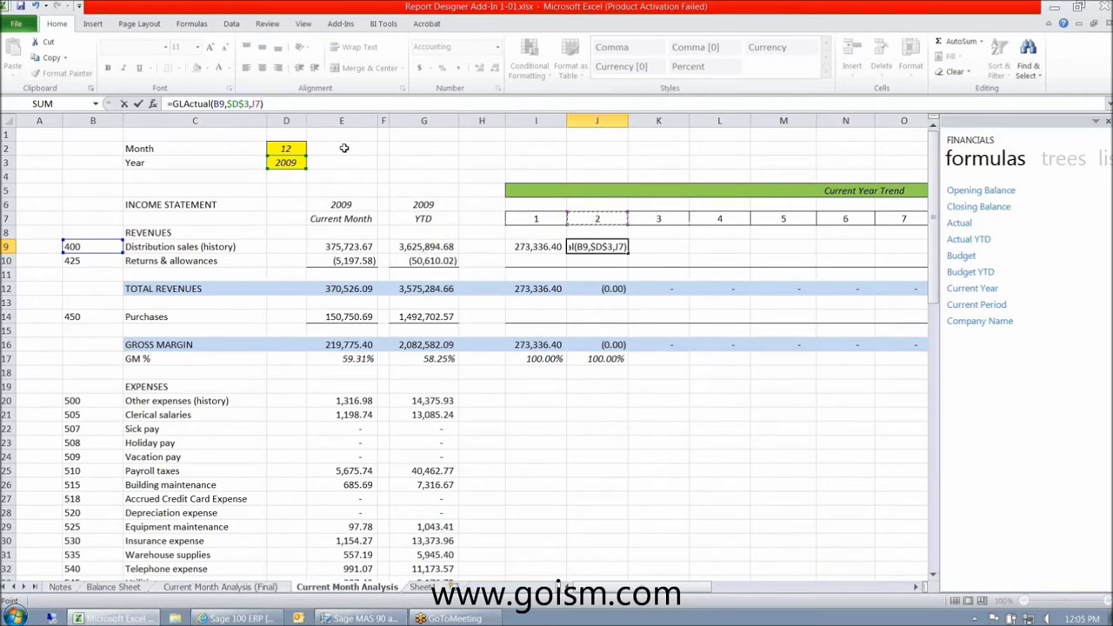
pyautogui.click(258, 105)
pyautogui.write('$')
pyautogui.hotkey('ctrl', 'Return')
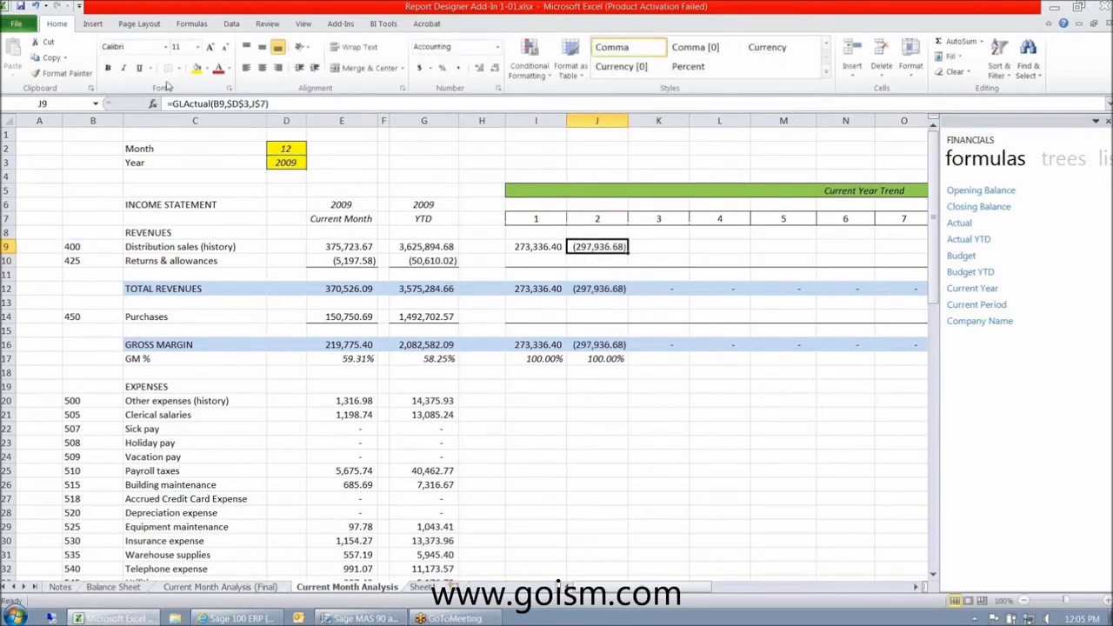
# - Negate J9's GLActual formula and copy it across to L9
pyautogui.click(174, 104)
pyautogui.write('-')
pyautogui.hotkey('ctrl', 'Return')
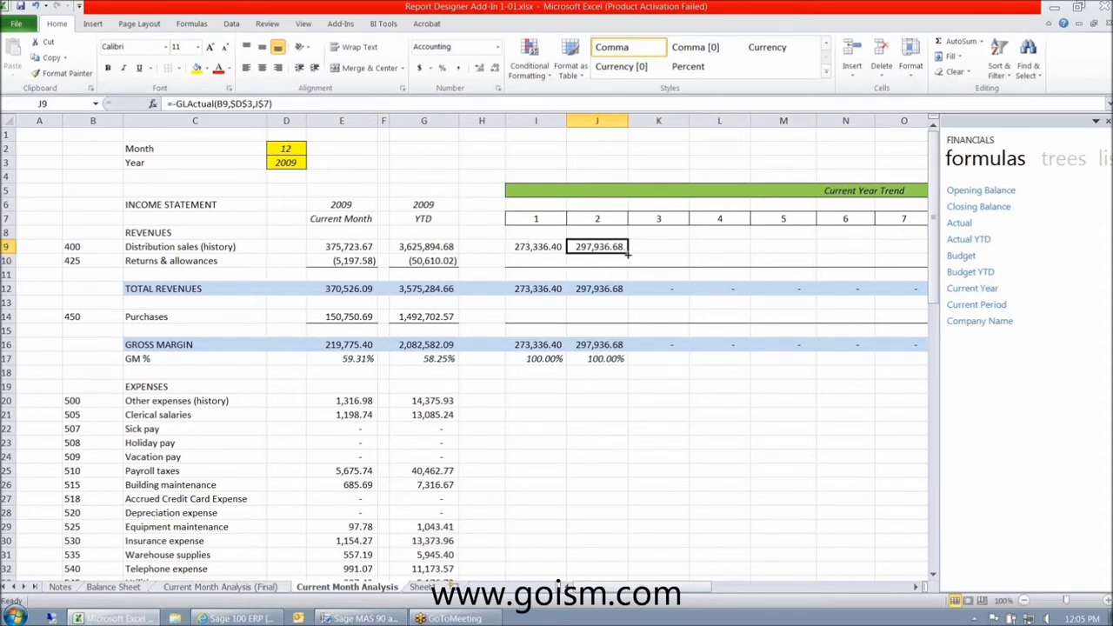
pyautogui.moveTo(627, 252); pyautogui.dragTo(725, 249)
# - Lock the account reference as $B9 in J9 and refill J9:L9
pyautogui.click(599, 250)
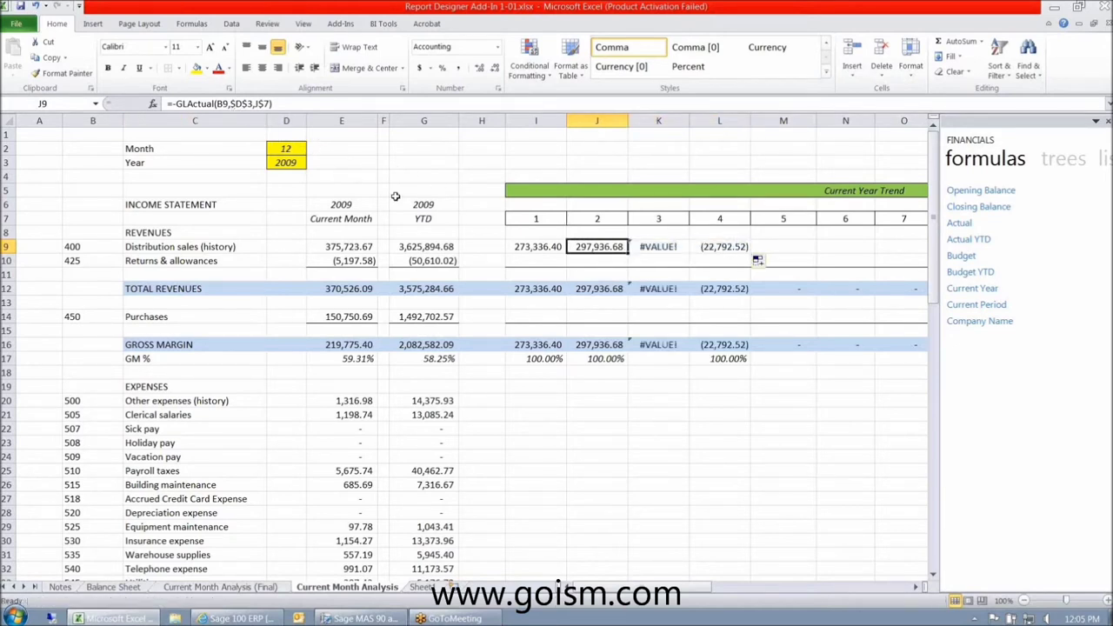
pyautogui.click(218, 104)
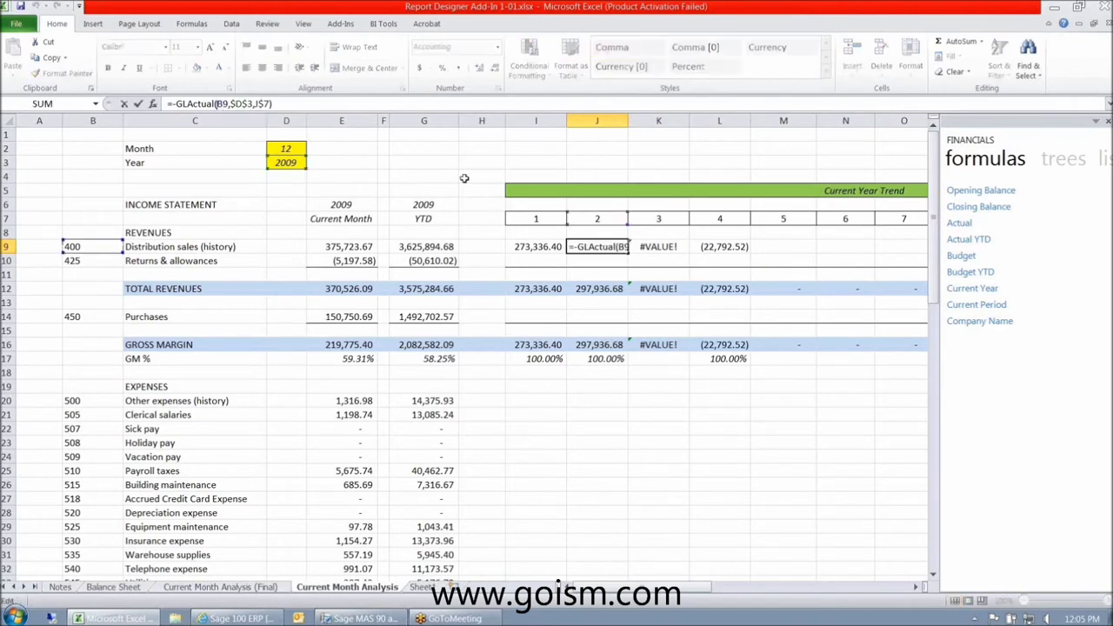
pyautogui.write('$')
pyautogui.hotkey('ctrl', 'Return')
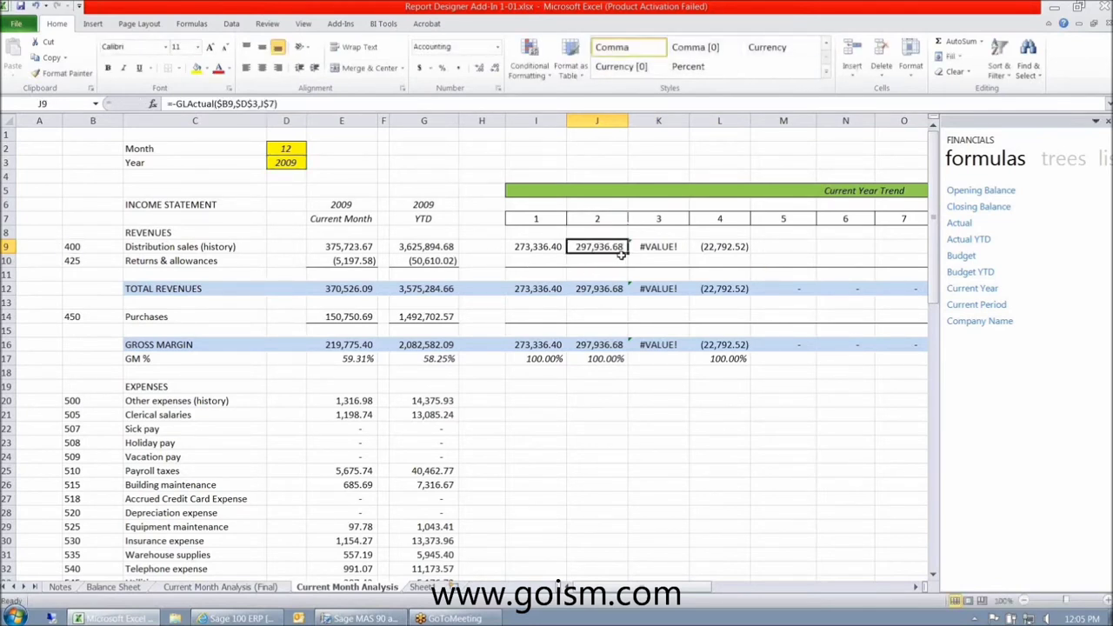
pyautogui.moveTo(629, 253); pyautogui.dragTo(748, 253)
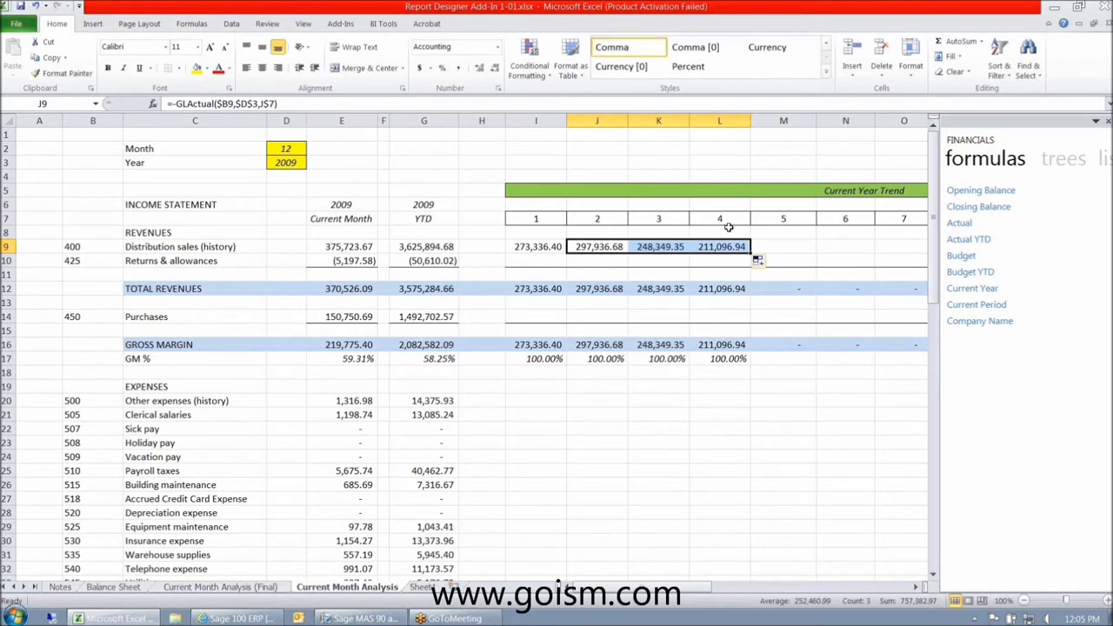
# - Inspect K9's year and period references and the account cell B9
pyautogui.click(648, 247)
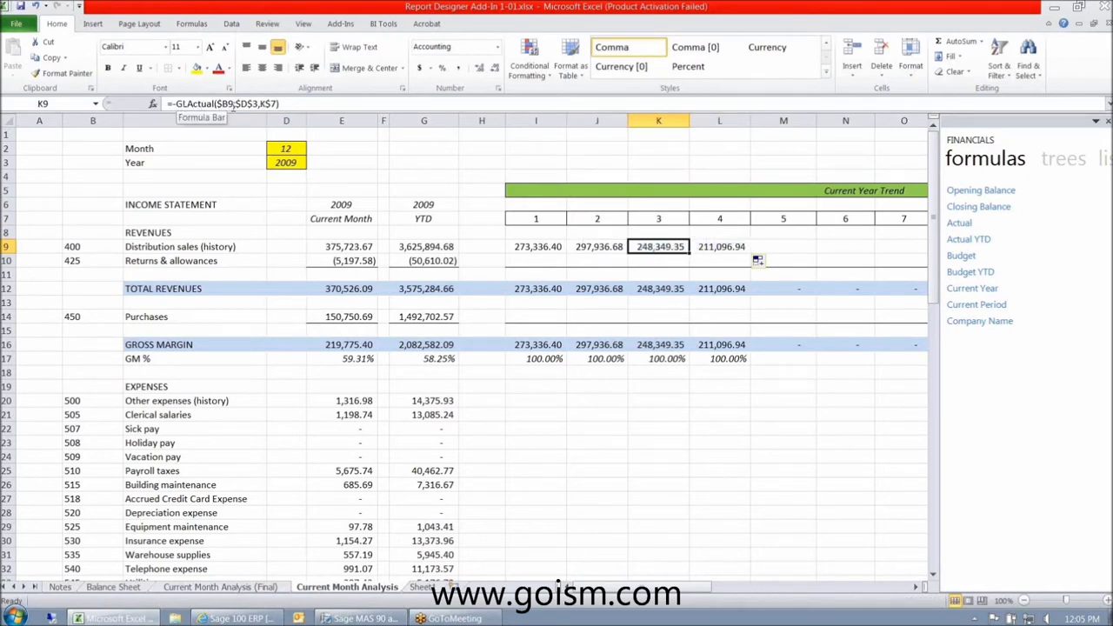
pyautogui.doubleClick(239, 104)
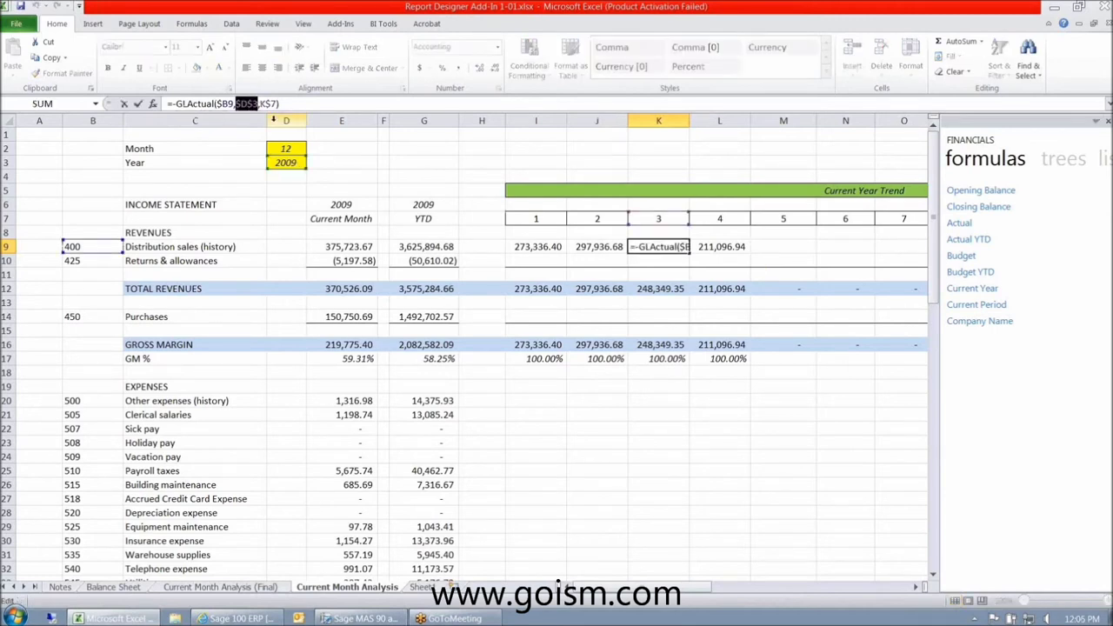
pyautogui.moveTo(259, 103); pyautogui.dragTo(273, 103)
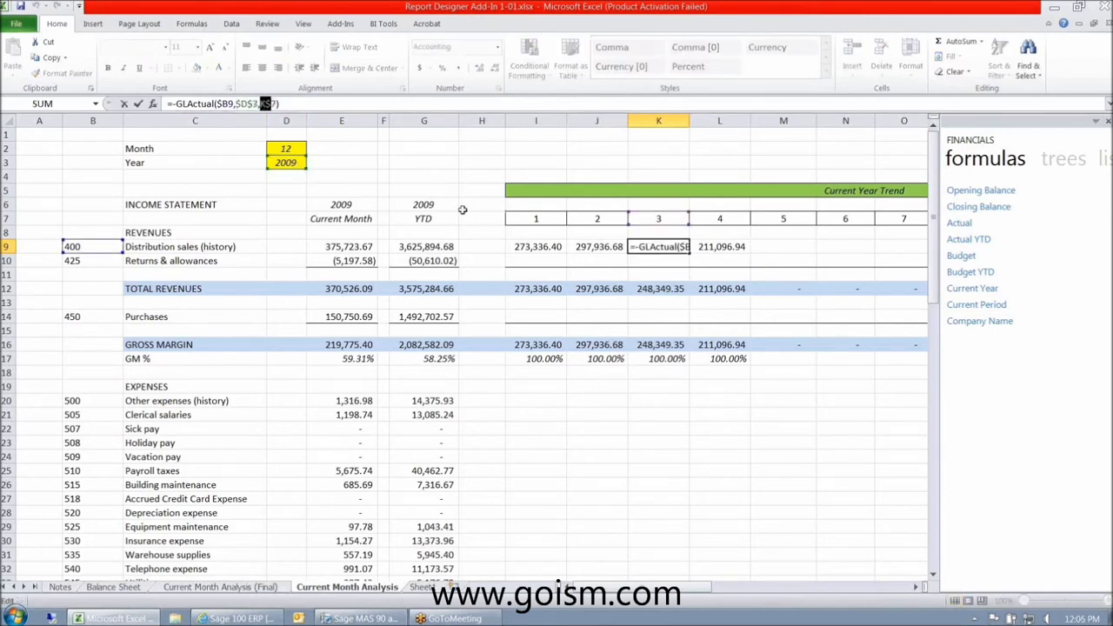
pyautogui.press('Escape')
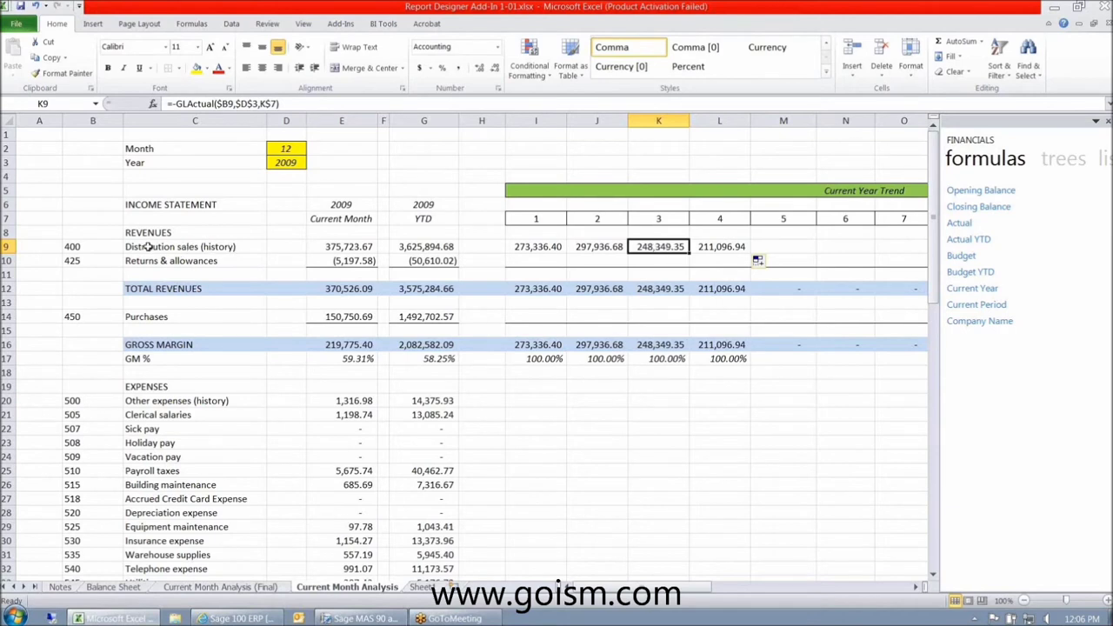
pyautogui.click(91, 250)
# - Review I9's IF(I$7>$D$2,0,-GLActual(...)) formula and copy it across to N9
pyautogui.click(676, 247)
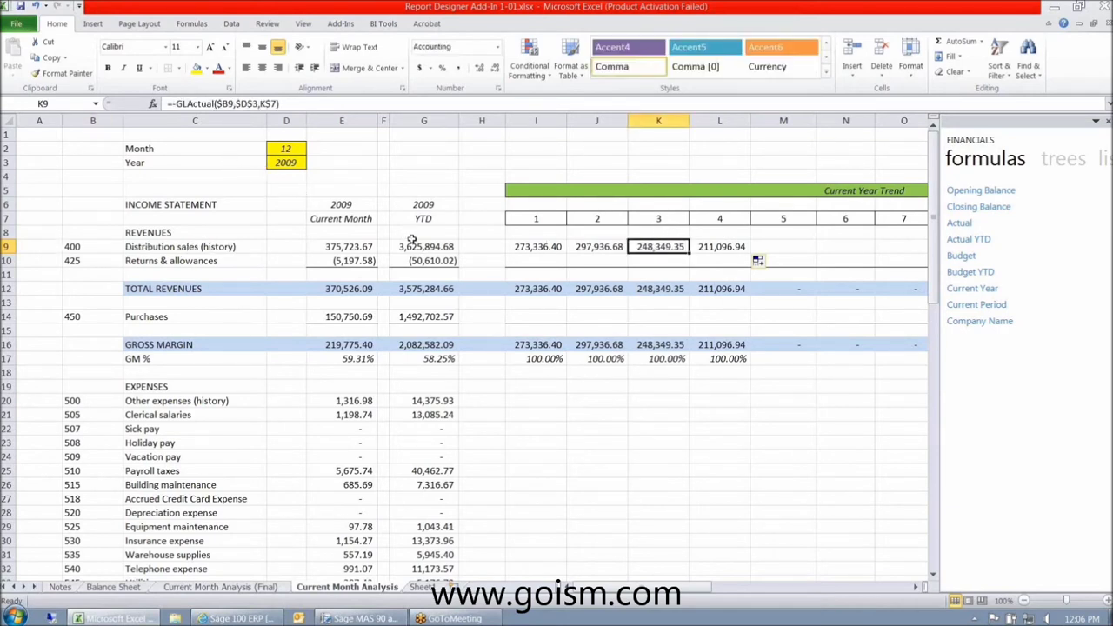
pyautogui.click(520, 247)
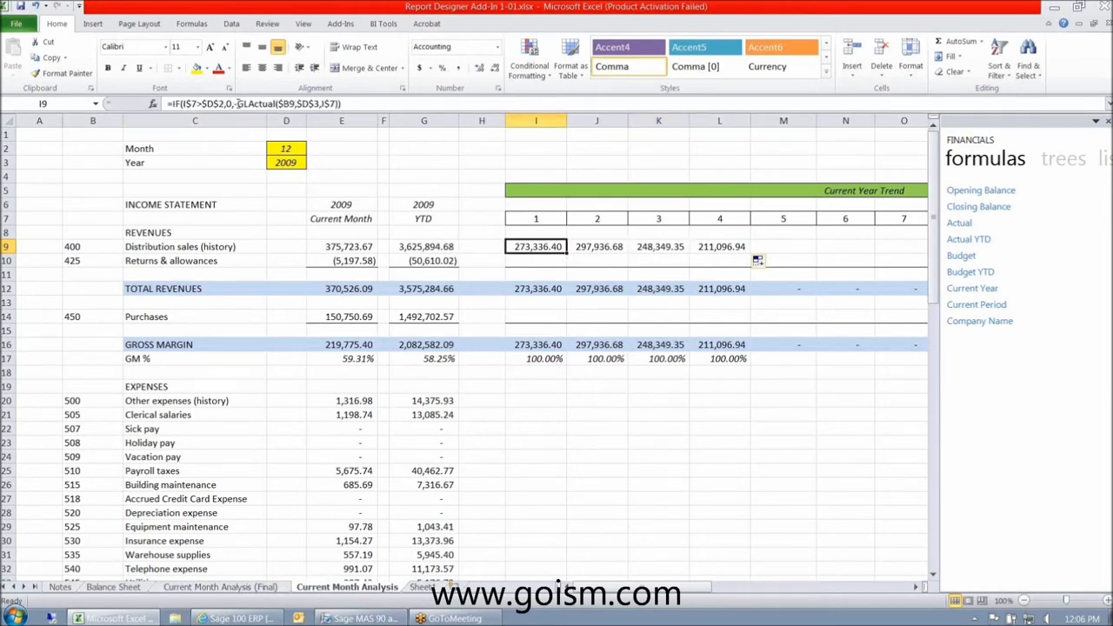
pyautogui.moveTo(237, 104); pyautogui.dragTo(338, 103)
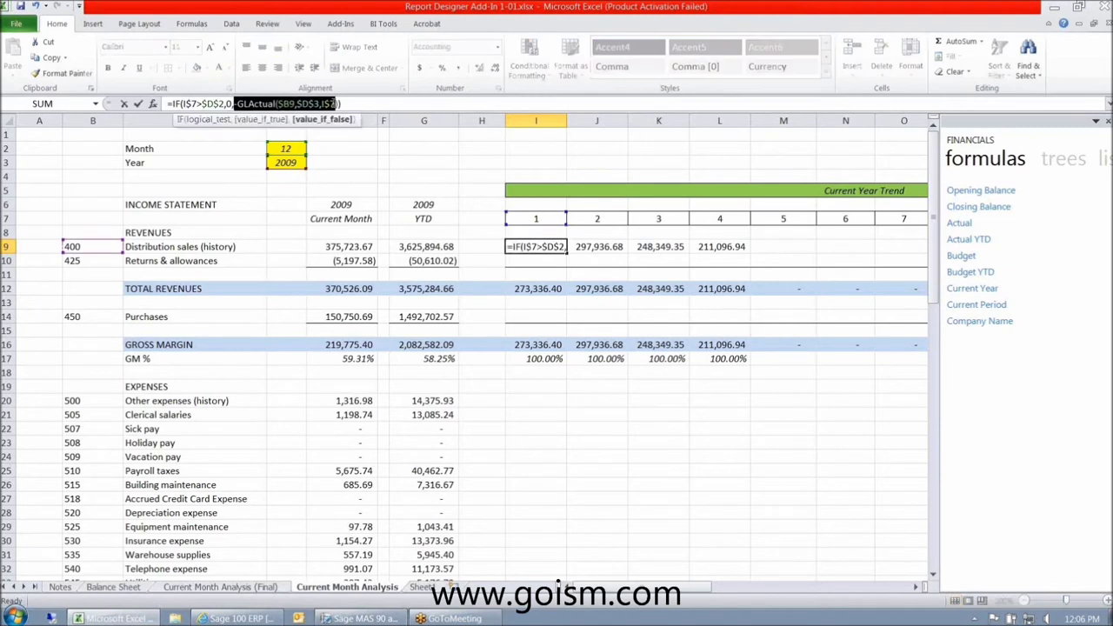
pyautogui.moveTo(181, 103); pyautogui.dragTo(225, 103)
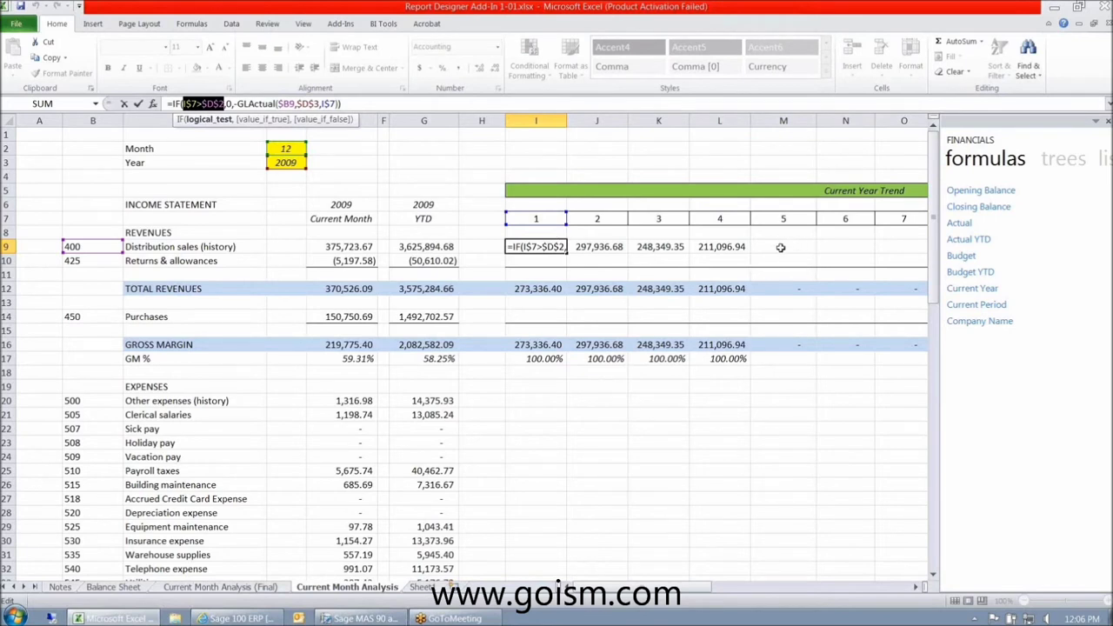
pyautogui.press('Escape')
pyautogui.moveTo(566, 254); pyautogui.dragTo(782, 258)
# - Set the Month in D2 to 4 and check the trend formulas in L9 and I9
pyautogui.hscroll(-3, 746, 405)
pyautogui.click(286, 150)
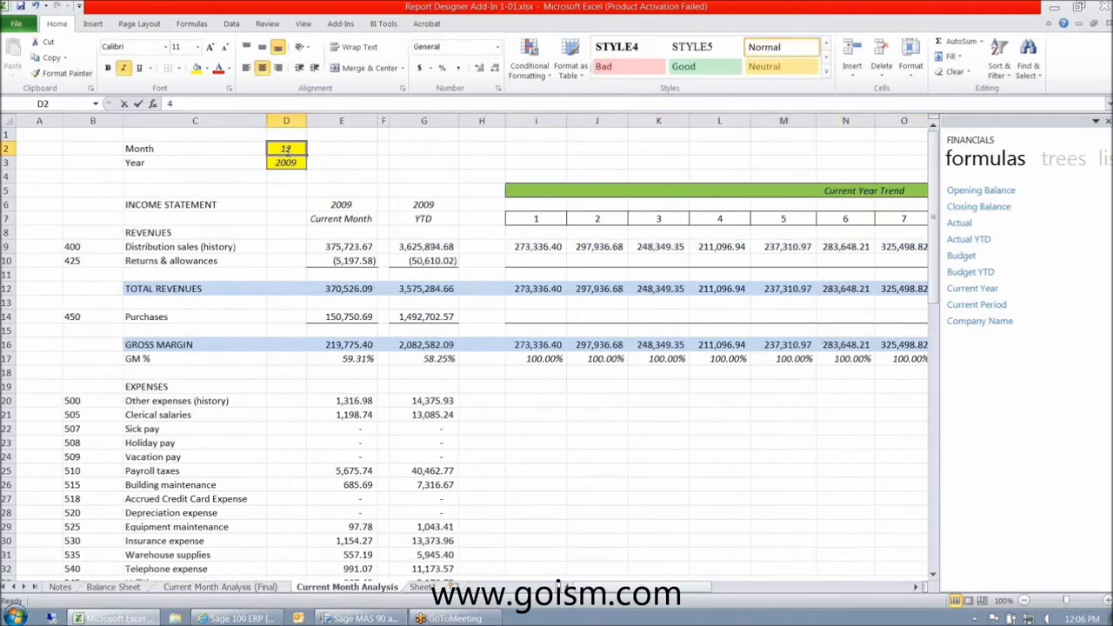
pyautogui.write('4')
pyautogui.press('Return')
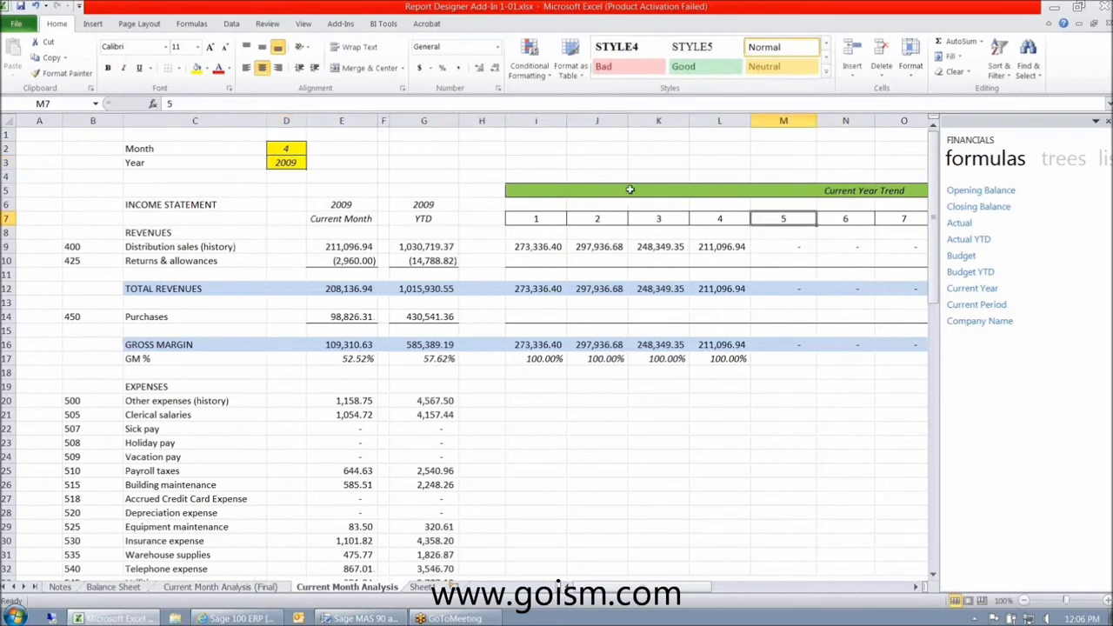
pyautogui.click(290, 151)
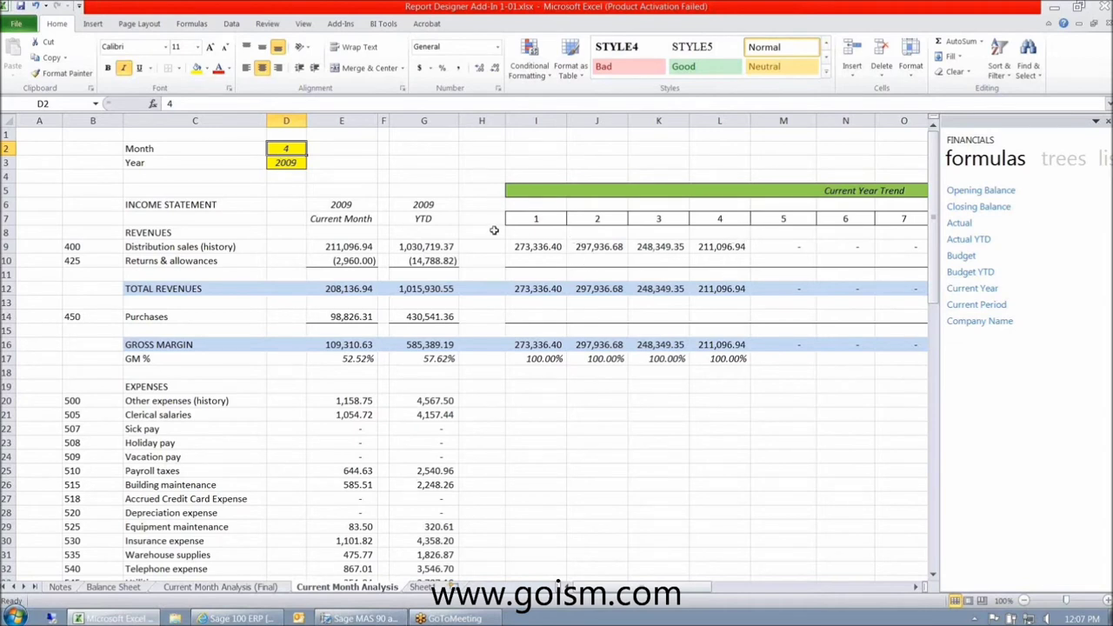
pyautogui.click(729, 248)
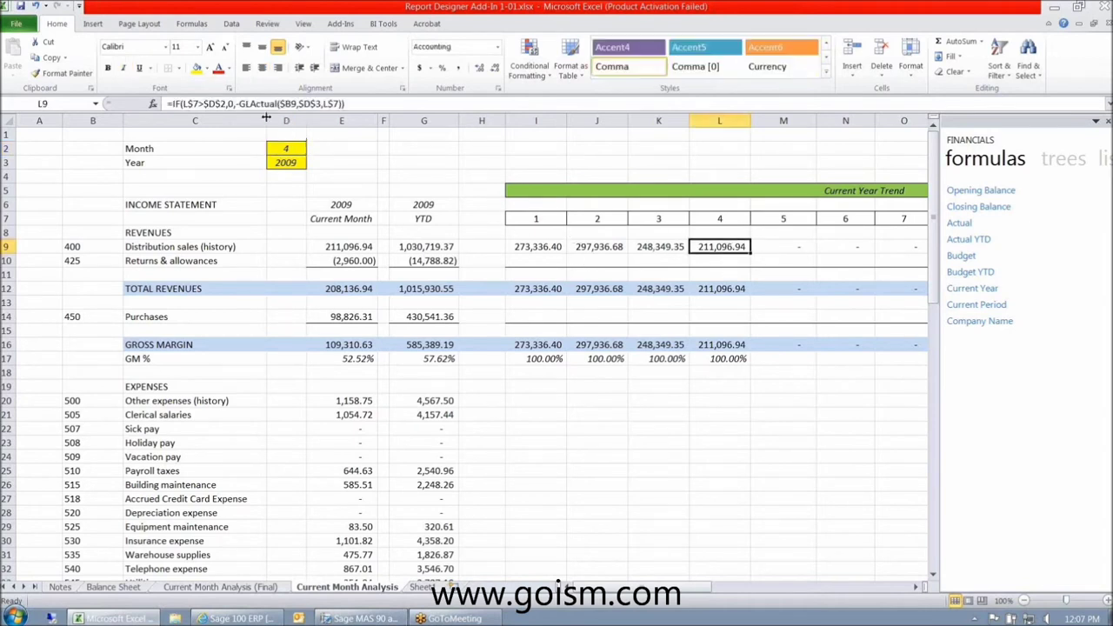
pyautogui.click(532, 248)
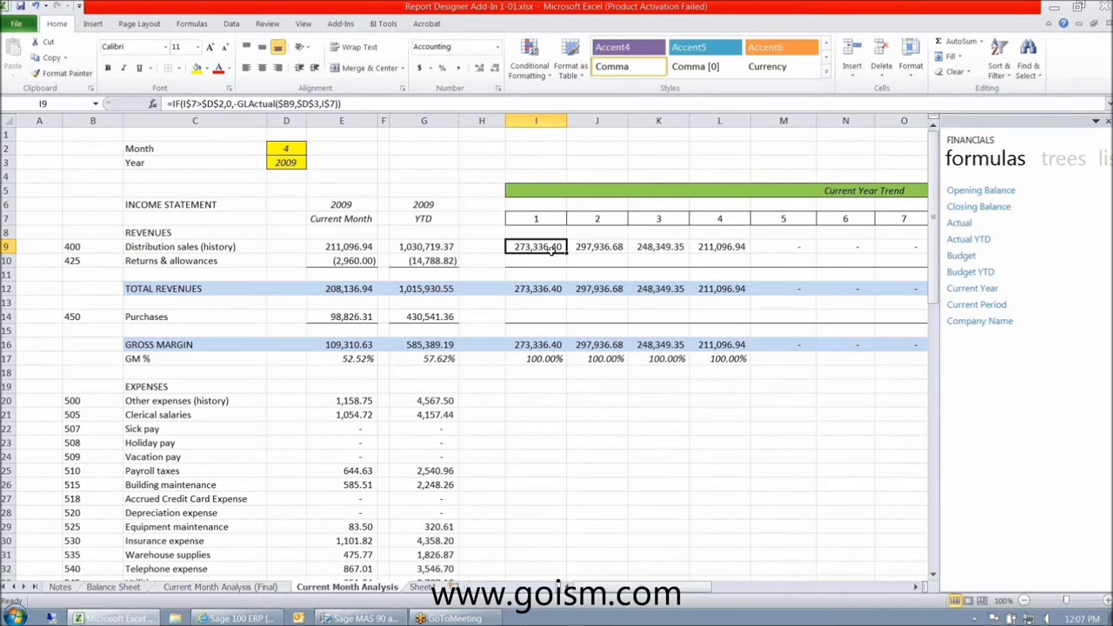
# - Copy the sales formula into Purchases I14 without the minus sign and add a bottom border
pyautogui.click(544, 287)
pyautogui.click(546, 247)
pyautogui.hotkey('ctrl', 'c')
pyautogui.press('Down')
pyautogui.press('Down')
pyautogui.press('Down')
pyautogui.press('Down')
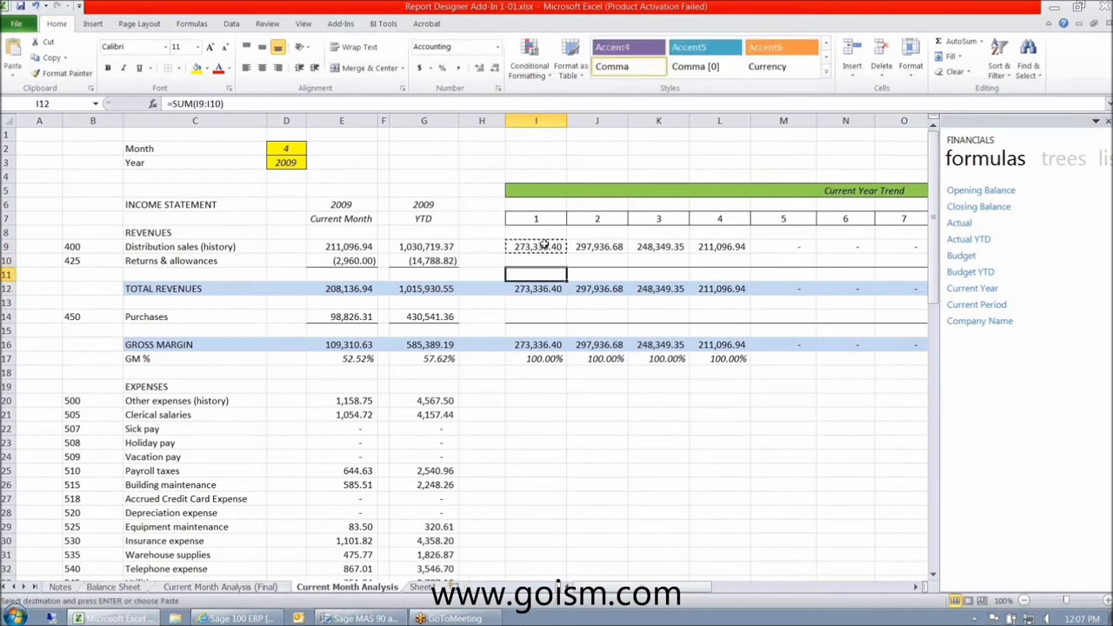
pyautogui.press('Down')
pyautogui.hotkey('ctrl', 'v')
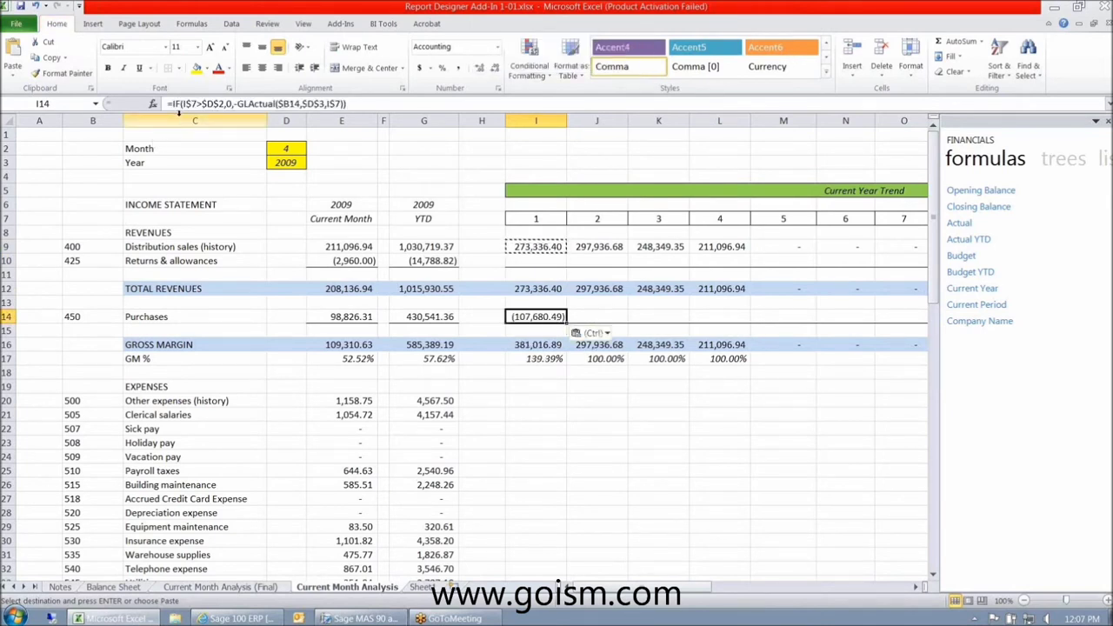
pyautogui.click(250, 105)
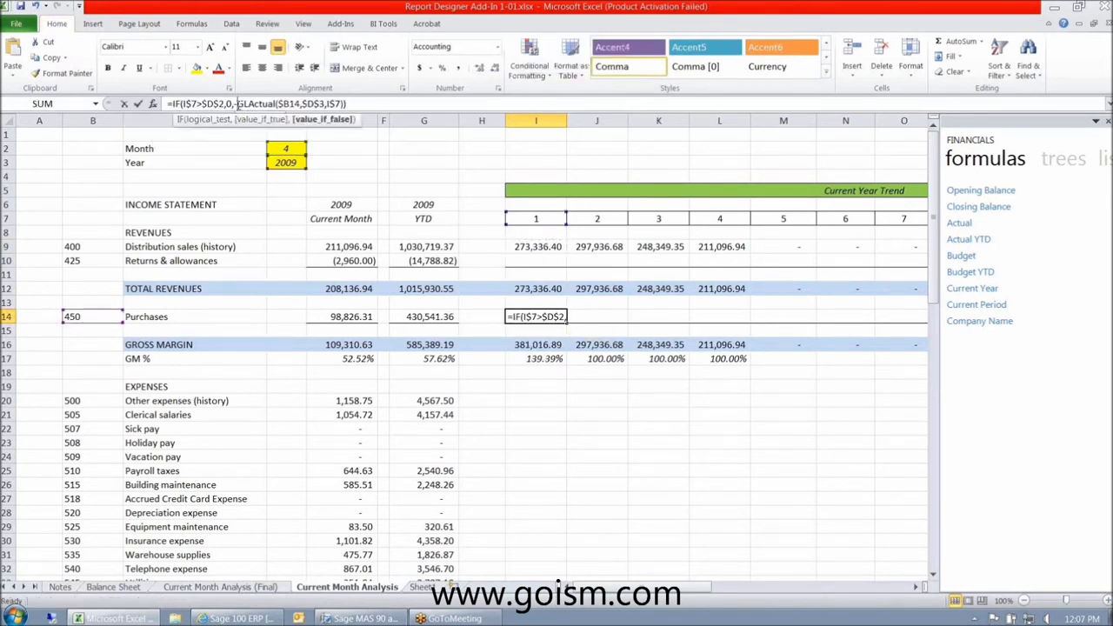
pyautogui.press('Return')
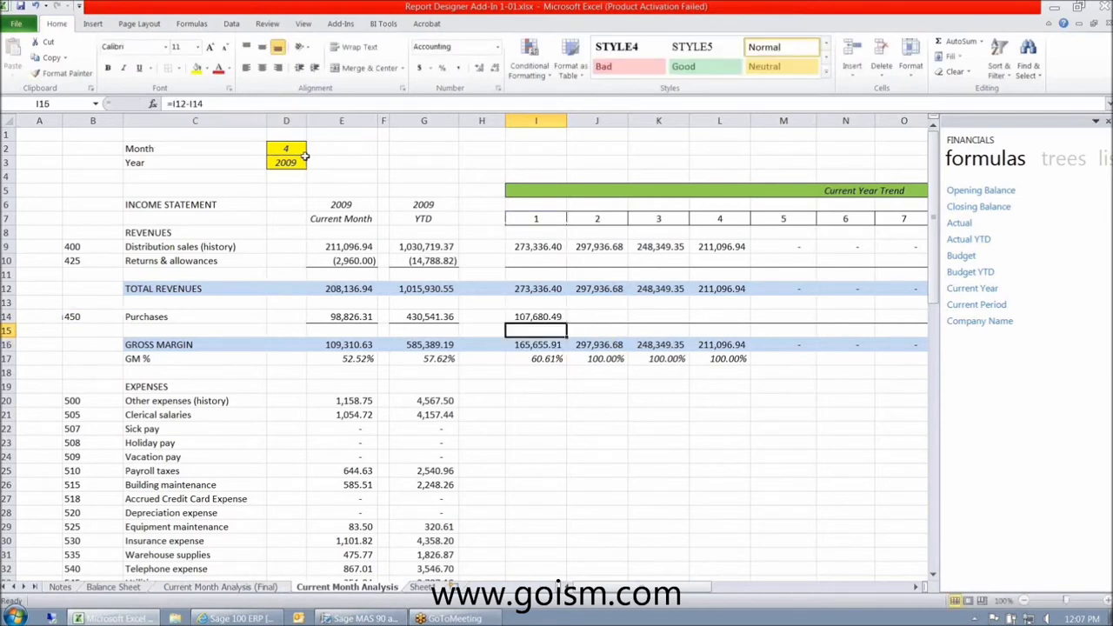
pyautogui.press('Up')
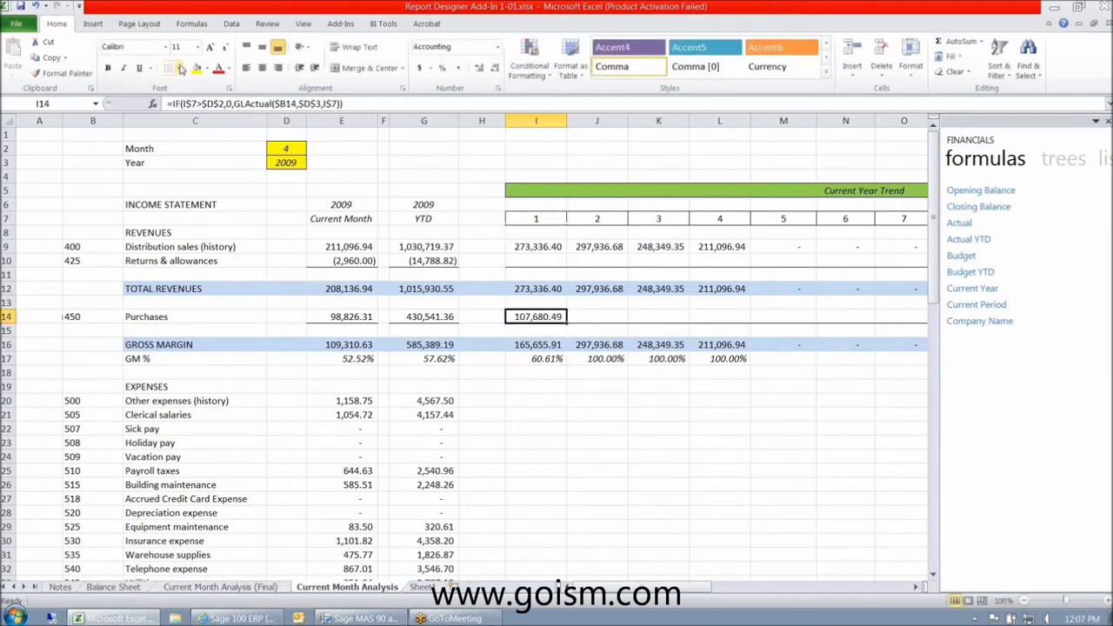
pyautogui.click(180, 69)
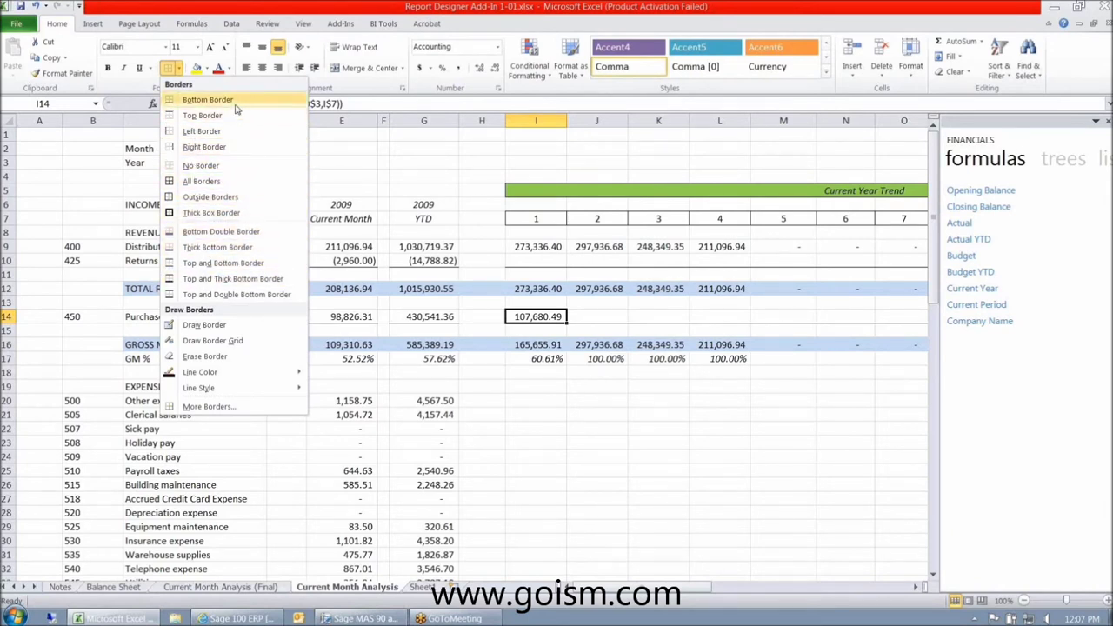
pyautogui.click(208, 100)
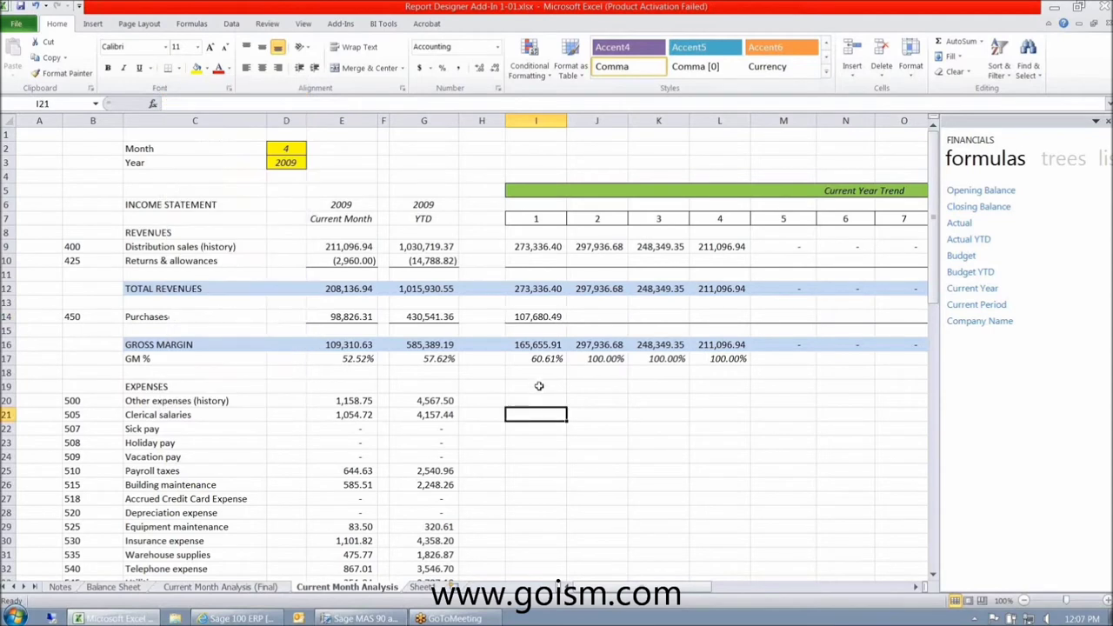
# - Copy the Purchases formula to I20 and fill it down through the expense rows to I74
pyautogui.rightClick(538, 316)
pyautogui.click(565, 340)
pyautogui.rightClick(533, 401)
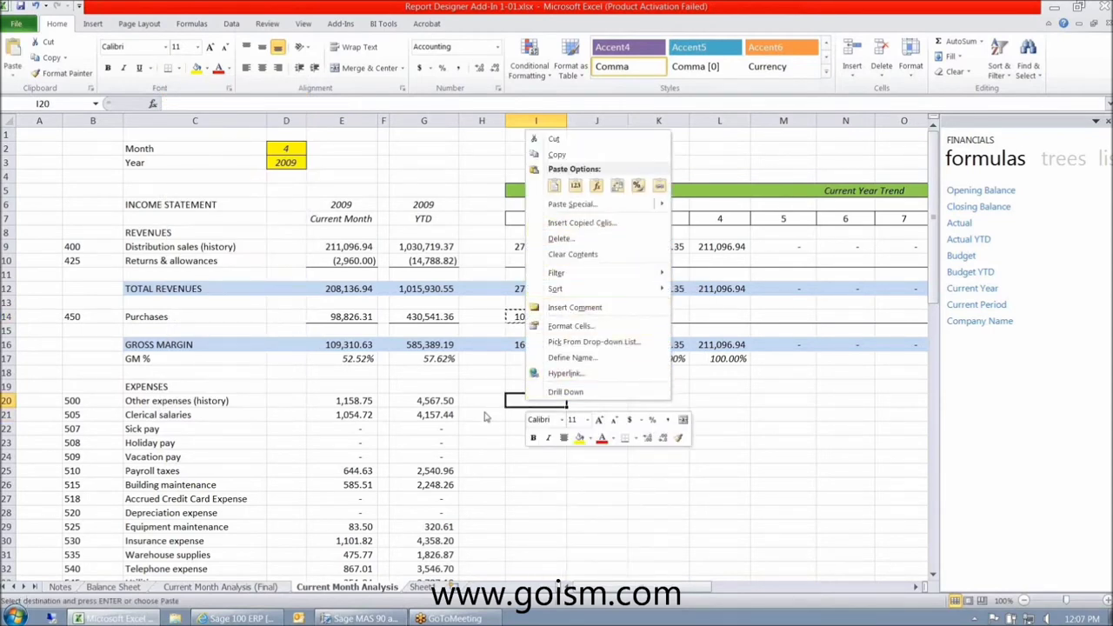
pyautogui.click(570, 203)
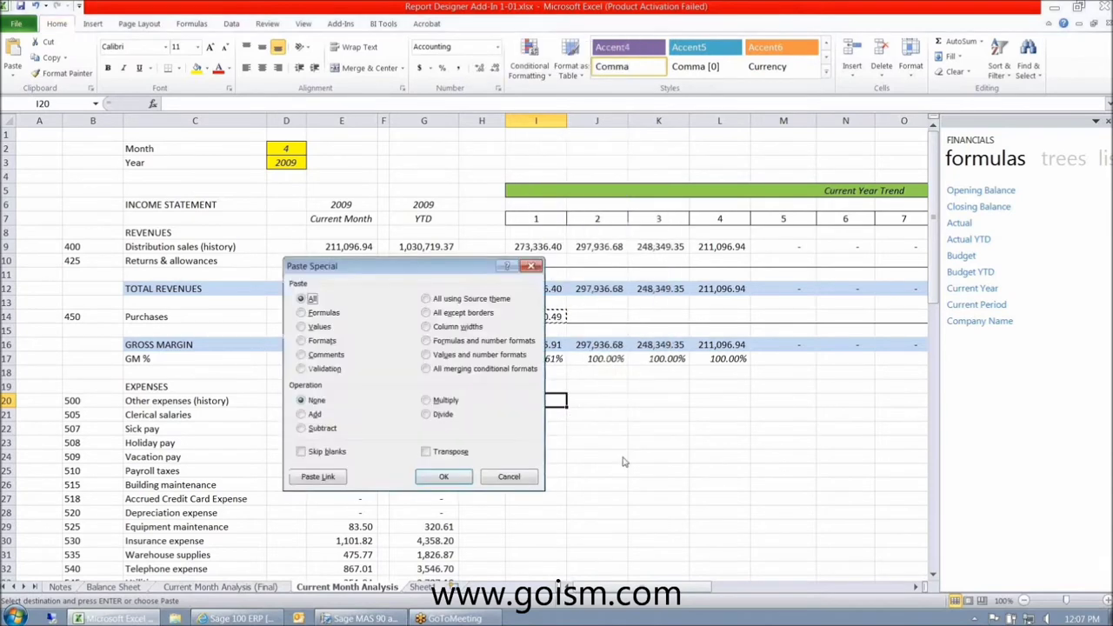
pyautogui.press('Return')
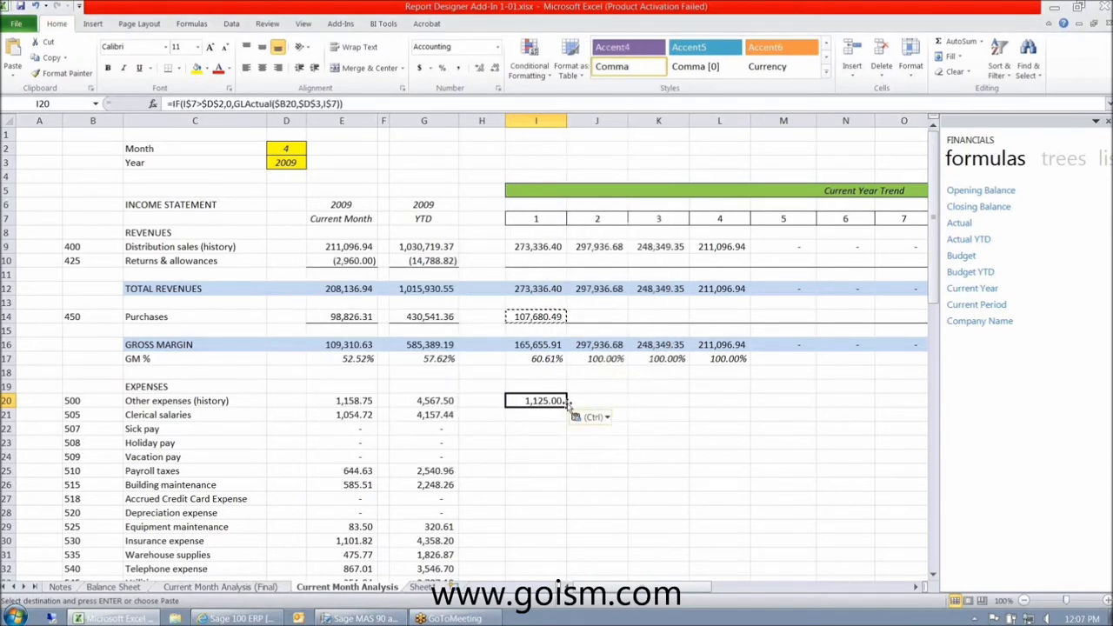
pyautogui.moveTo(566, 405); pyautogui.dragTo(653, 483)
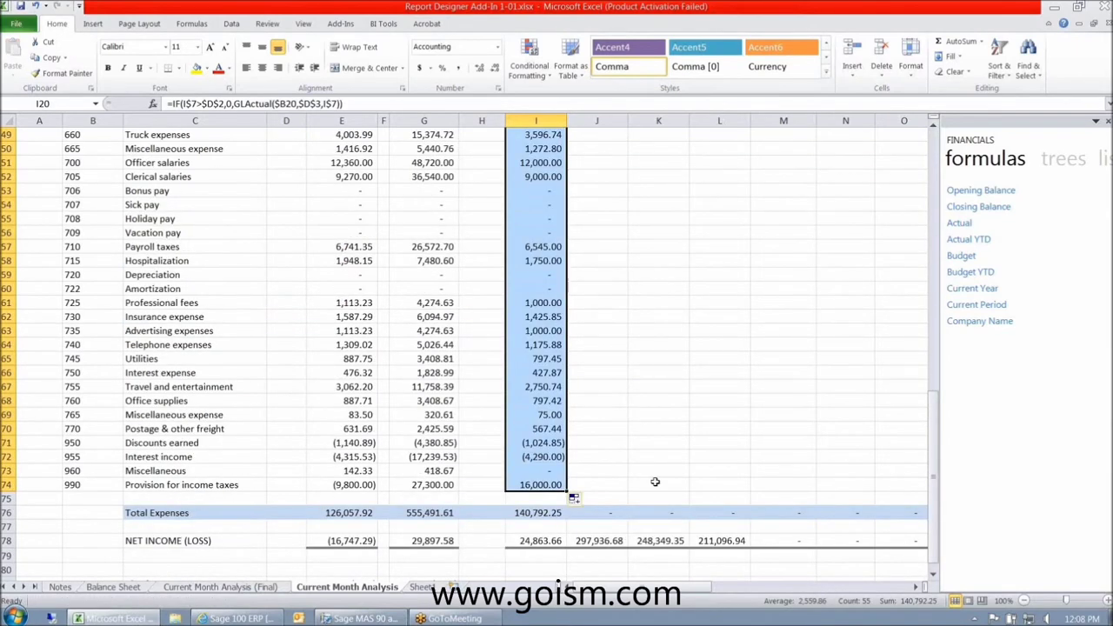
# - Paste the Distribution sales formula as formulas only into Returns & allowances I10
pyautogui.scroll(1, 655, 482)
pyautogui.scroll(15, 654, 482)
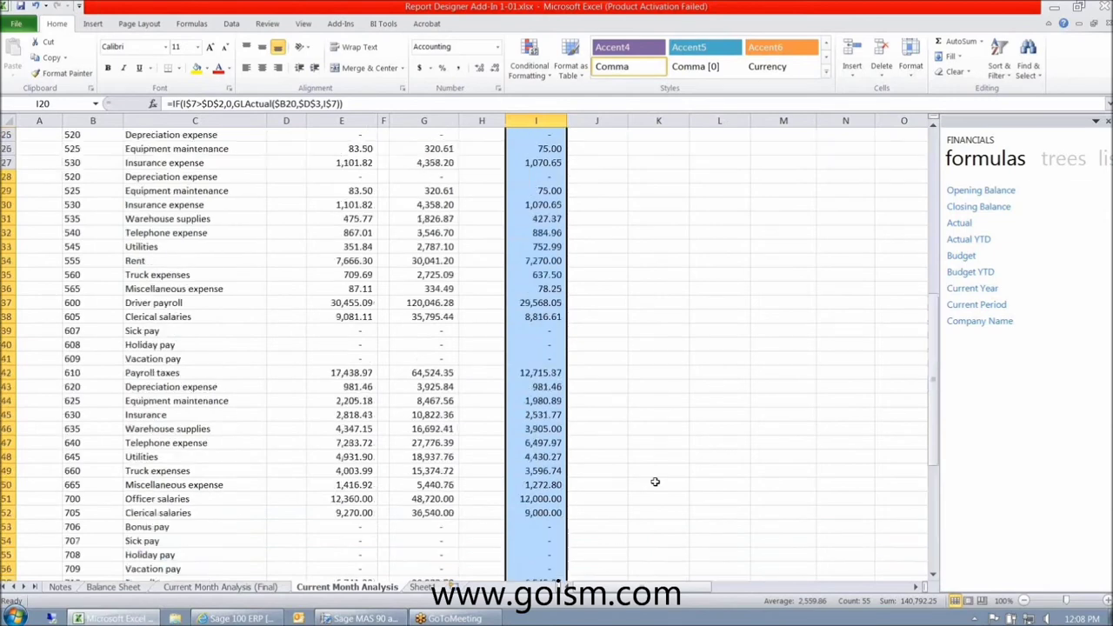
pyautogui.rightClick(537, 249)
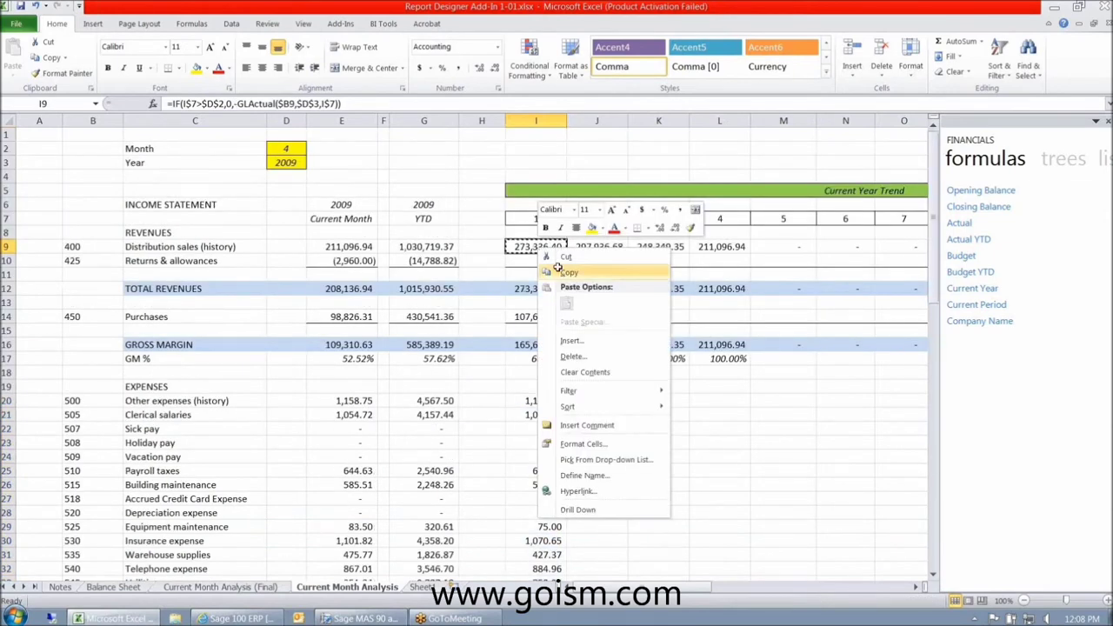
pyautogui.click(564, 272)
pyautogui.click(539, 260)
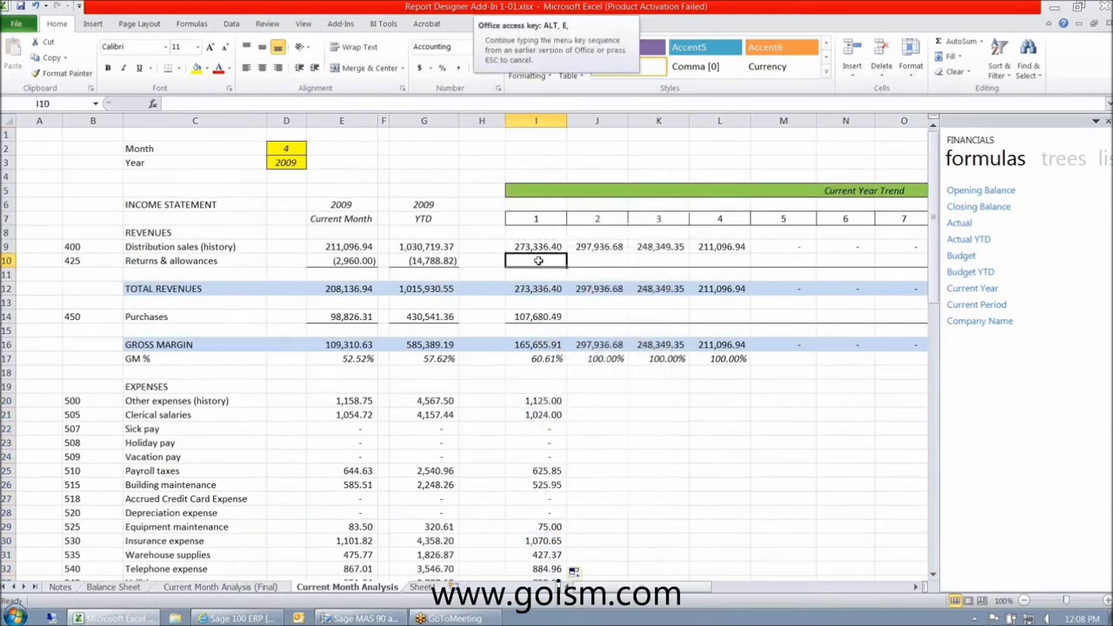
pyautogui.press('Up')
pyautogui.hotkey('ctrl', 'c')
pyautogui.press('Right')
pyautogui.press('Left')
pyautogui.press('Down')
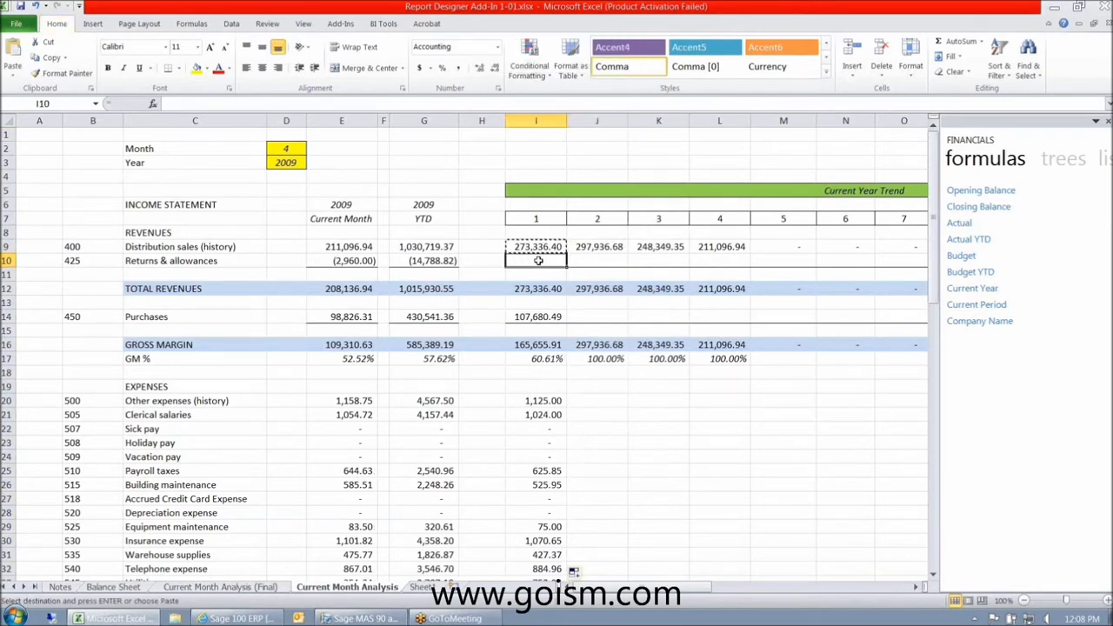
pyautogui.hotkey('ctrl', 'alt', 'v')
pyautogui.press('f')
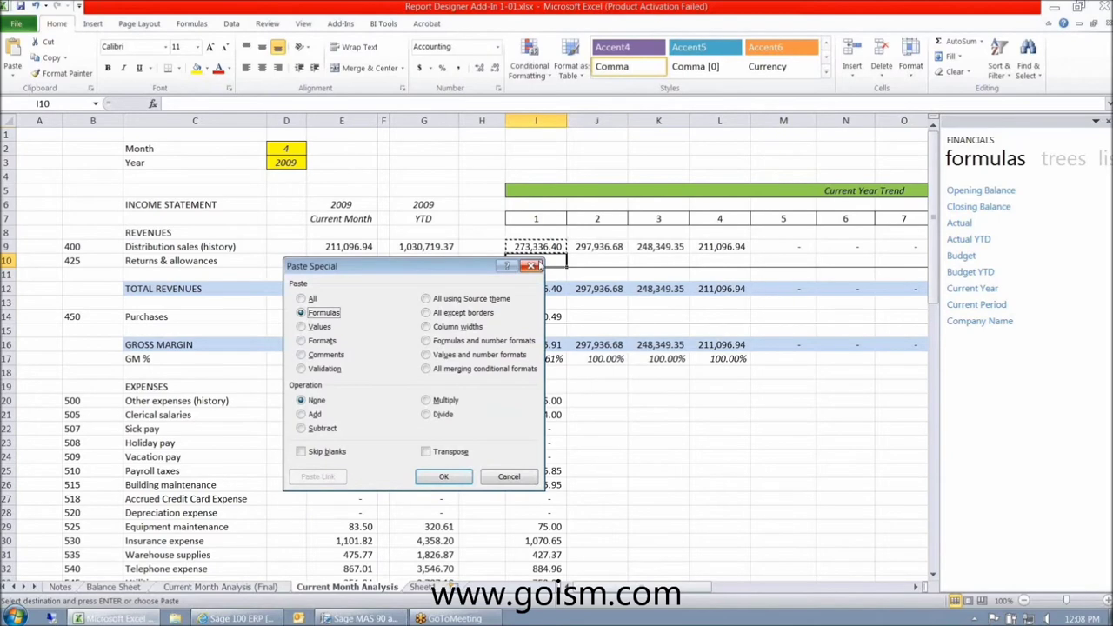
pyautogui.press('Return')
# - Scroll down to the year-to-date Check formula at the bottom of the statement
pyautogui.press('Down')
pyautogui.press('Down')
pyautogui.press('Down')
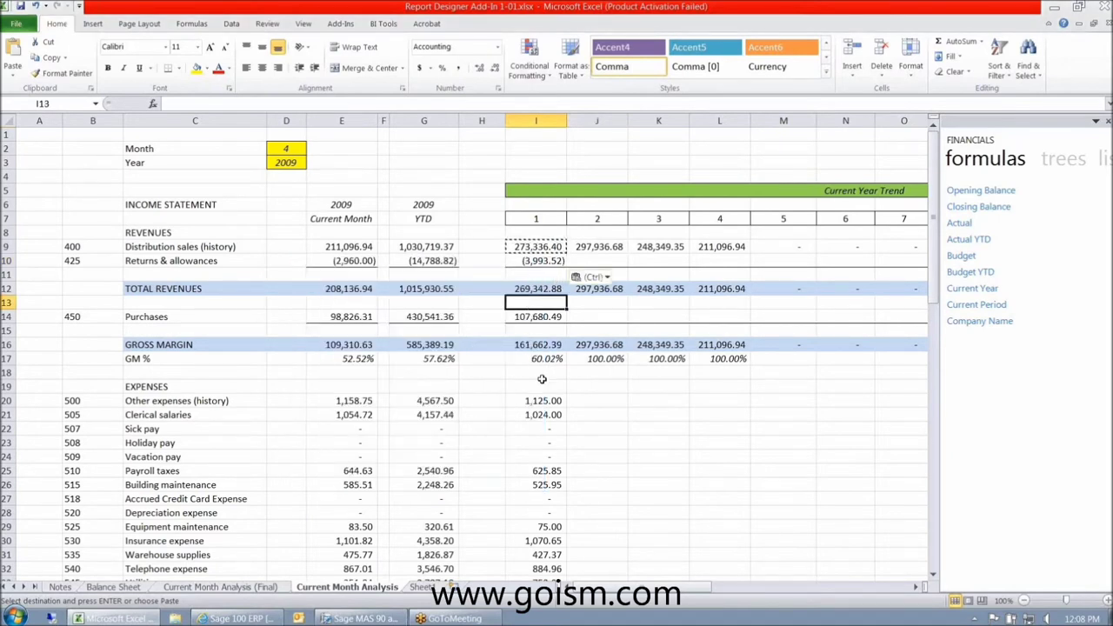
pyautogui.click(544, 387)
pyautogui.scroll(-1, 545, 408)
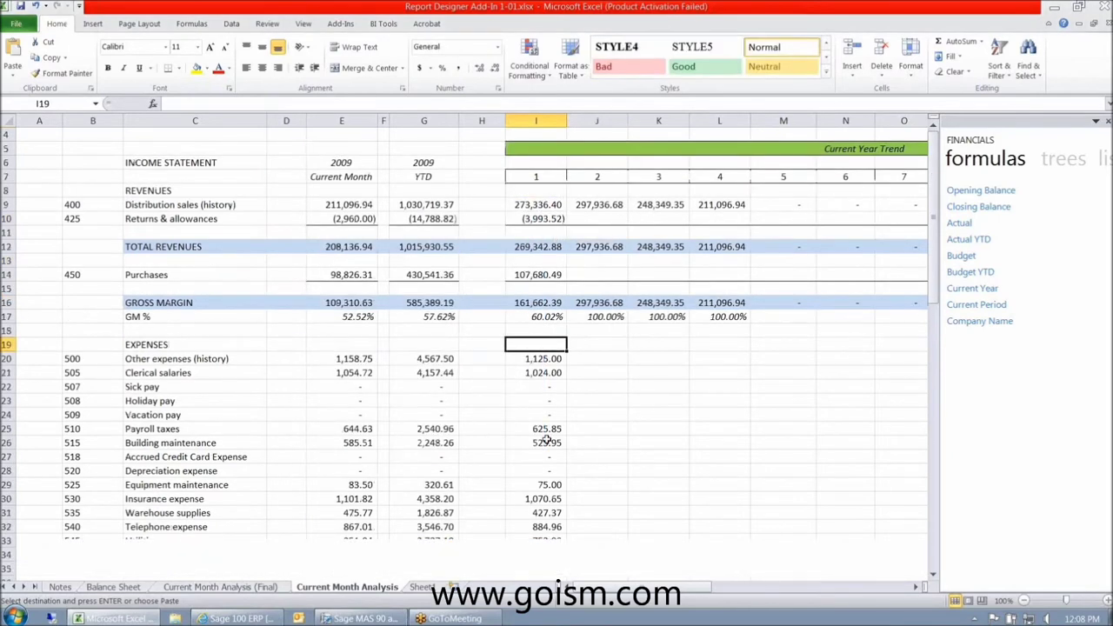
pyautogui.scroll(-6, 545, 441)
pyautogui.scroll(-11, 550, 500)
pyautogui.click(424, 500)
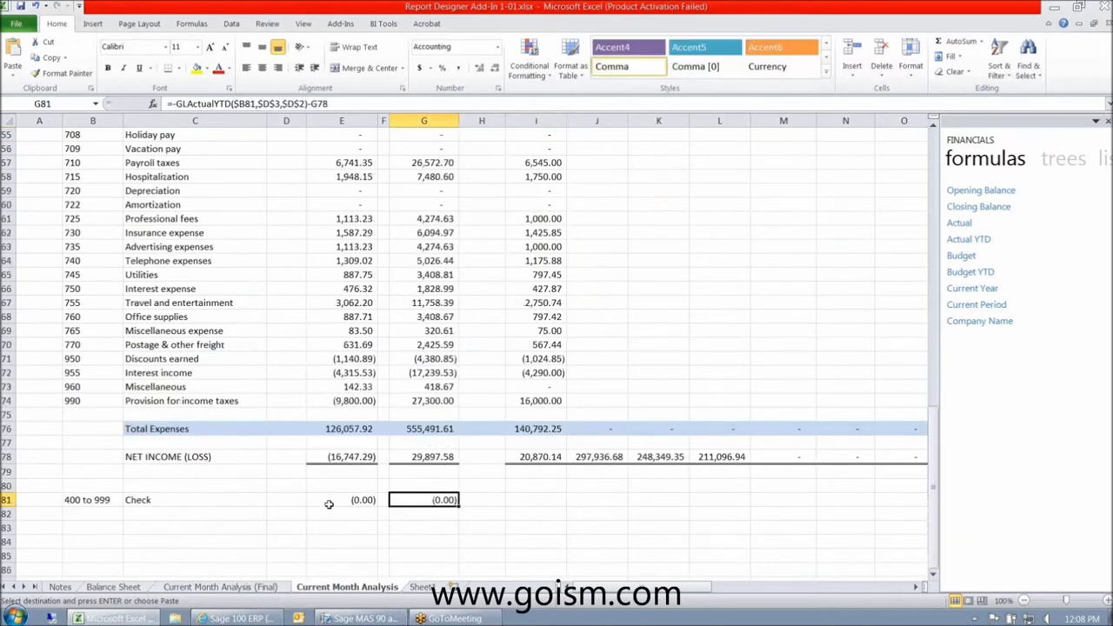
# - Copy the E81 Check formula into the month-1 cell I81, comparing against the Final sheet
pyautogui.click(330, 501)
pyautogui.rightClick(331, 501)
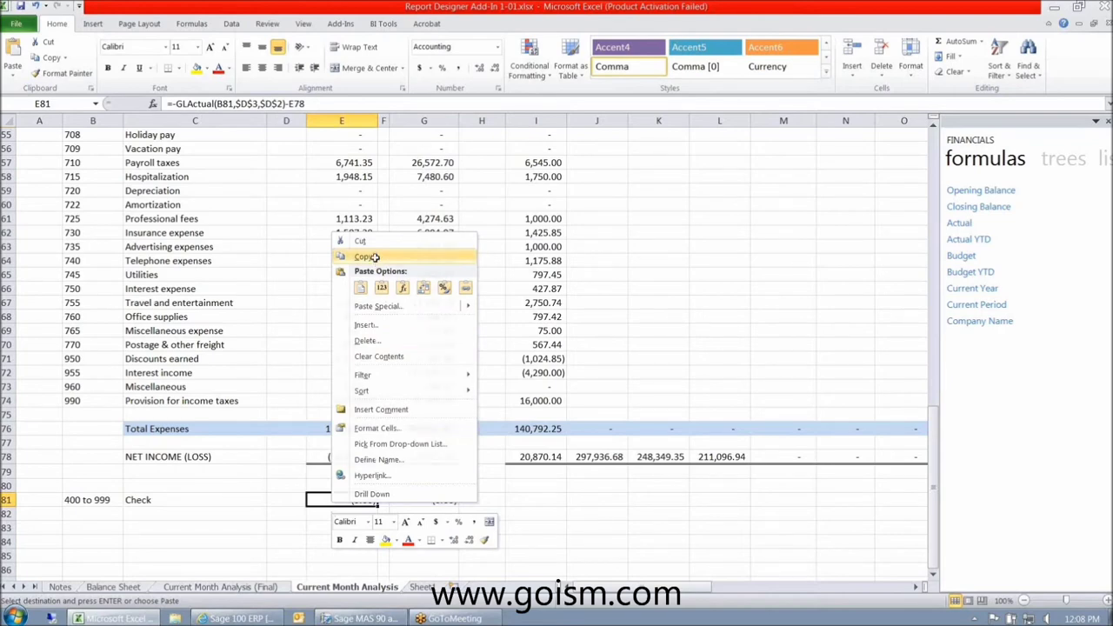
pyautogui.click(370, 257)
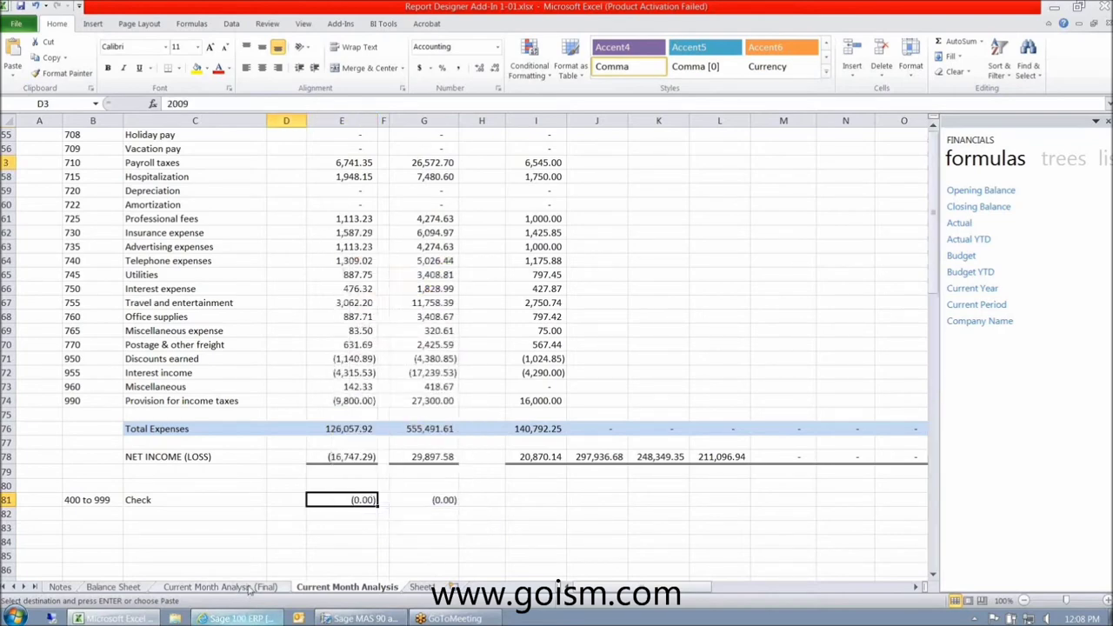
pyautogui.click(220, 587)
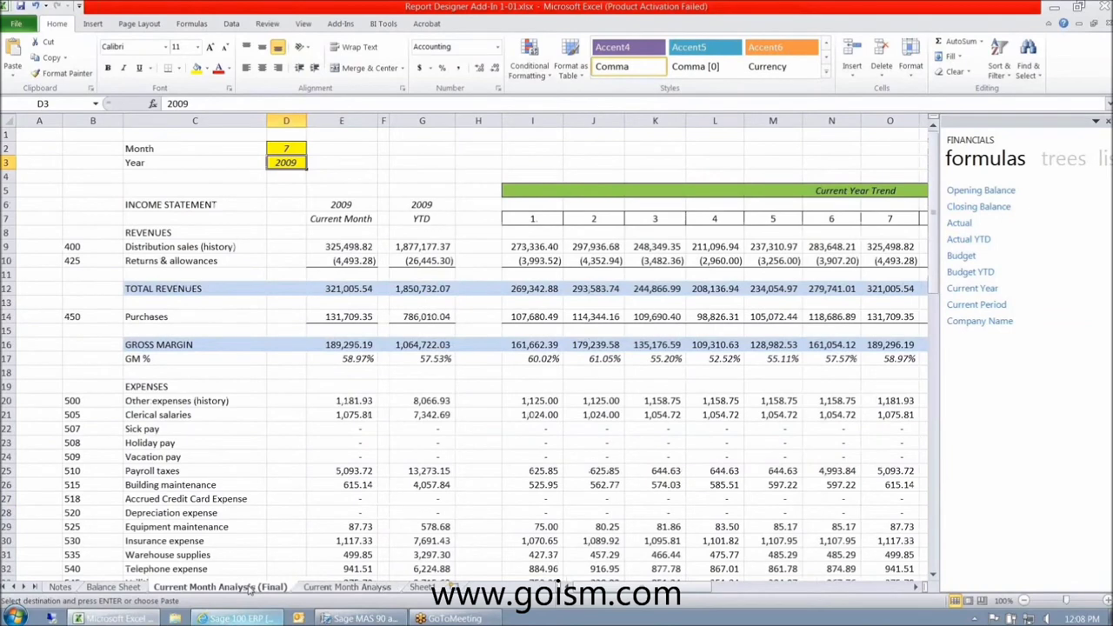
pyautogui.scroll(-6, 377, 545)
pyautogui.scroll(-12, 377, 544)
pyautogui.click(540, 497)
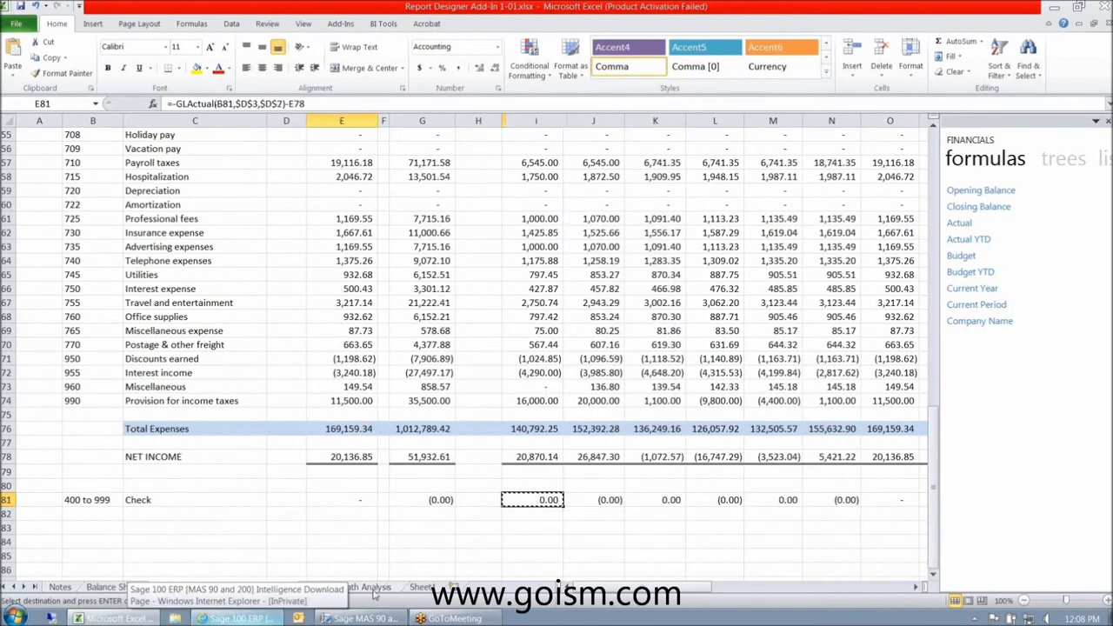
pyautogui.click(346, 587)
pyautogui.rightClick(532, 502)
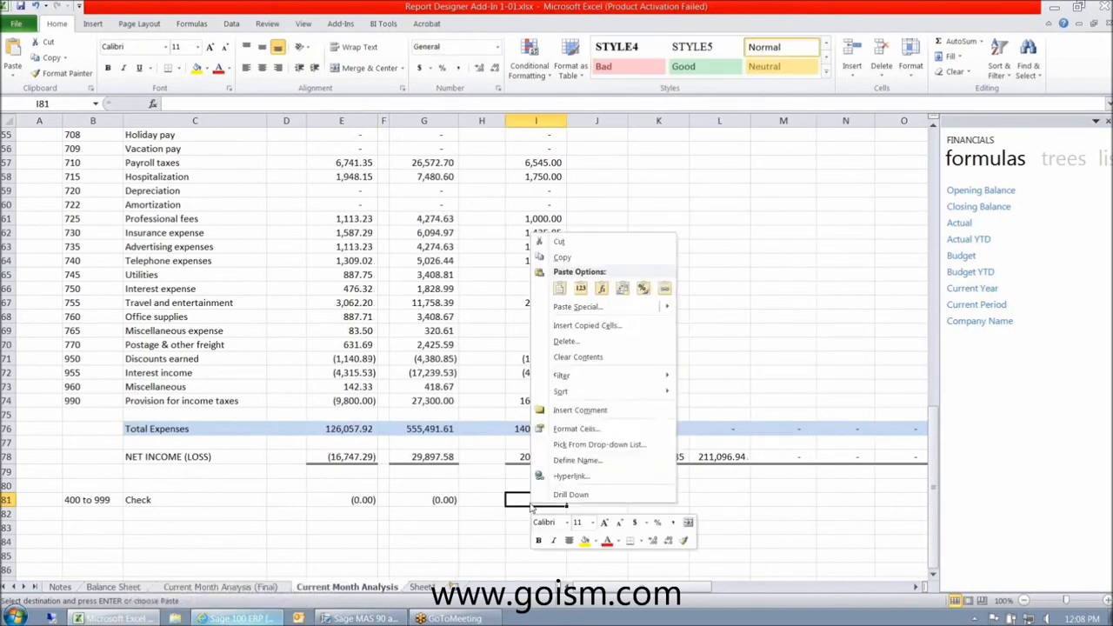
pyautogui.click(564, 289)
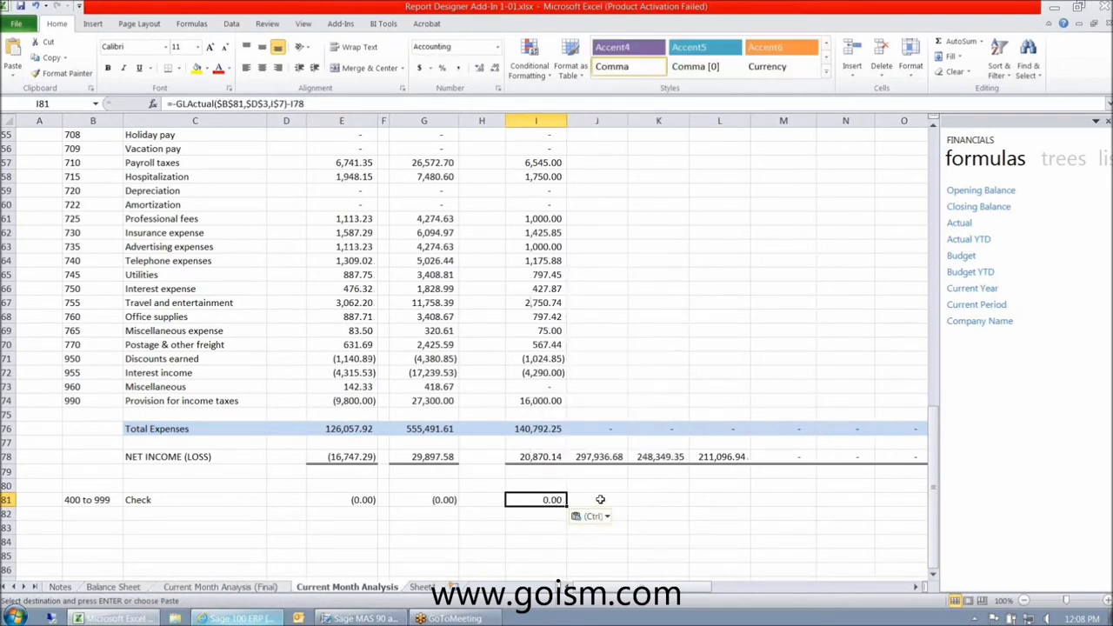
pyautogui.scroll(1, 600, 499)
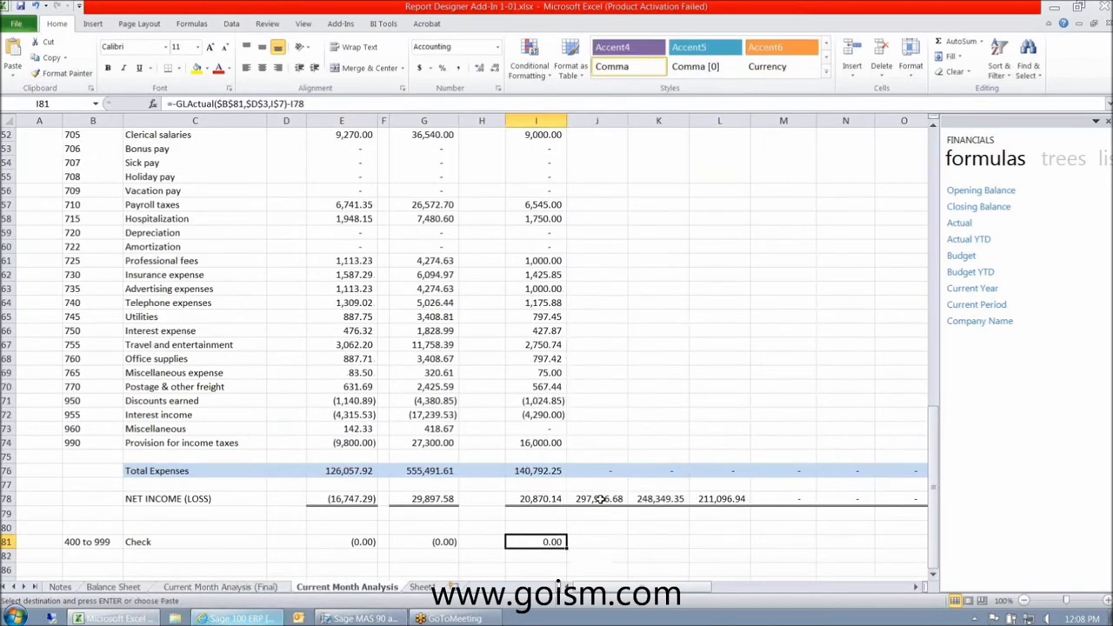
pyautogui.scroll(5, 600, 499)
# - Paste the trend formula down column I from row 9 to row 81
pyautogui.scroll(12, 600, 499)
pyautogui.moveTo(535, 247); pyautogui.dragTo(535, 528)
pyautogui.press('Return')
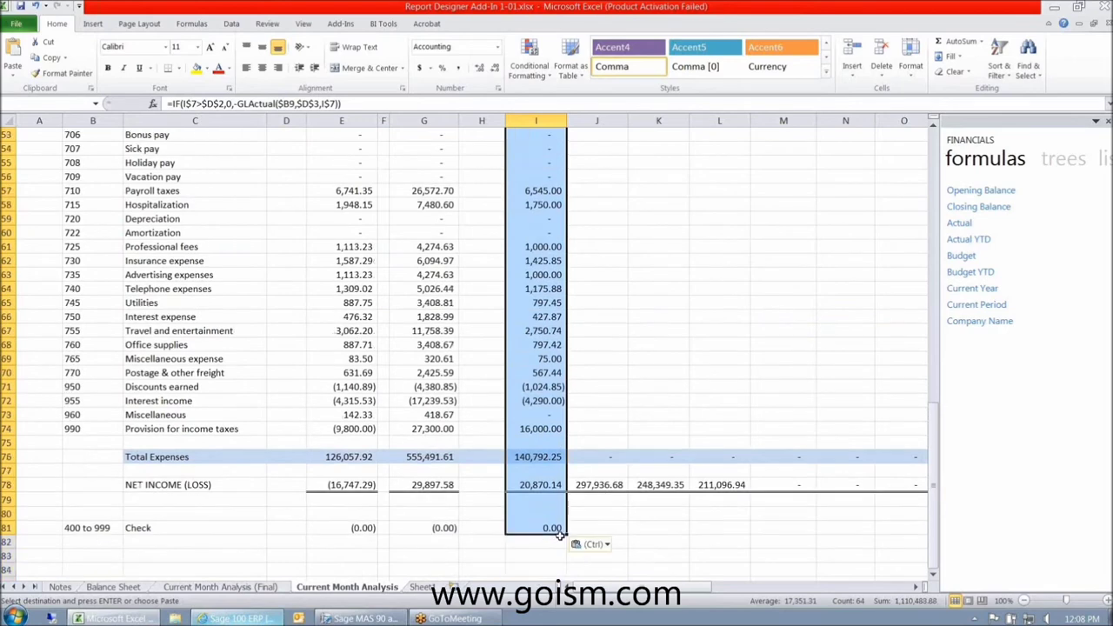
# - Fill the column I trend formulas right through column T and review the results
pyautogui.hscroll(1, 930, 521)
pyautogui.moveTo(934, 520); pyautogui.dragTo(844, 520)
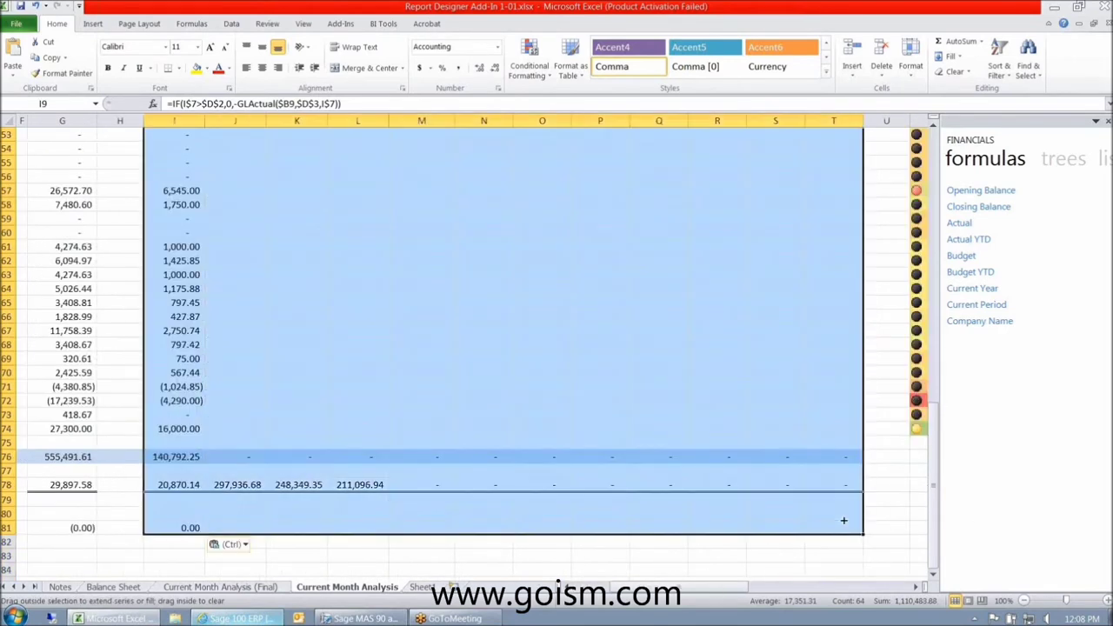
pyautogui.scroll(5, 810, 590)
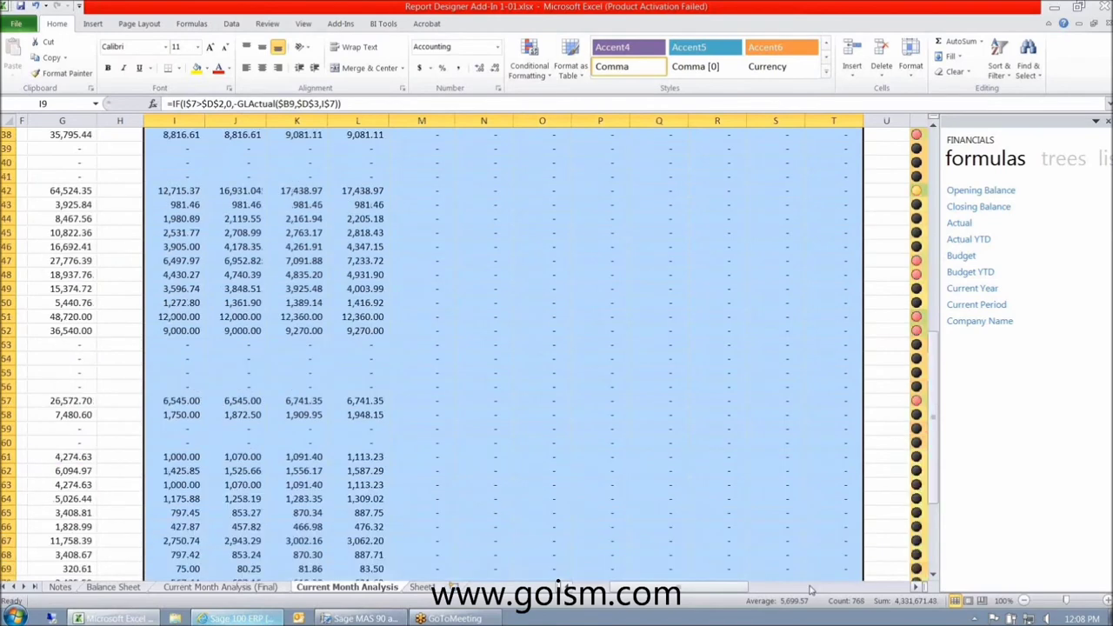
pyautogui.scroll(12, 809, 590)
pyautogui.scroll(-14, 636, 455)
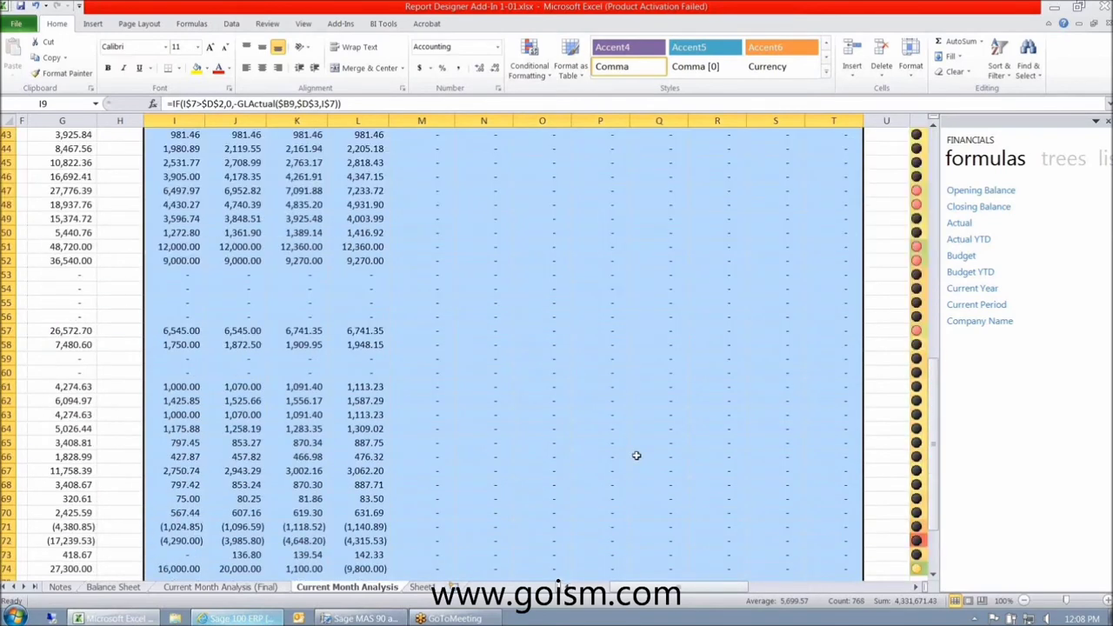
pyautogui.scroll(-6, 636, 455)
pyautogui.scroll(20, 719, 591)
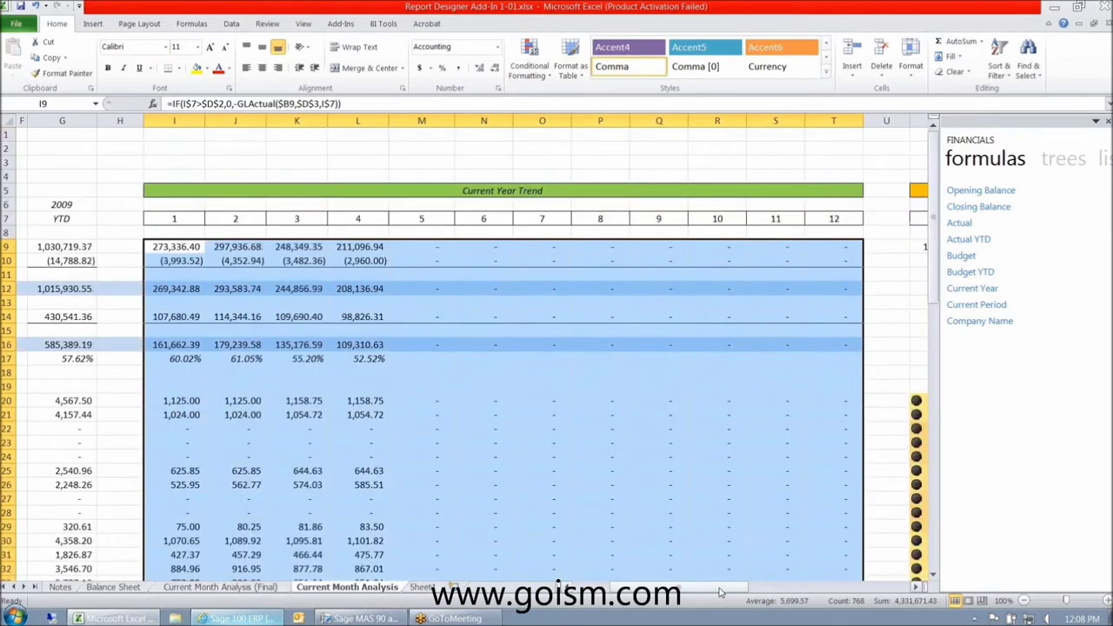
pyautogui.moveTo(719, 591); pyautogui.dragTo(687, 591)
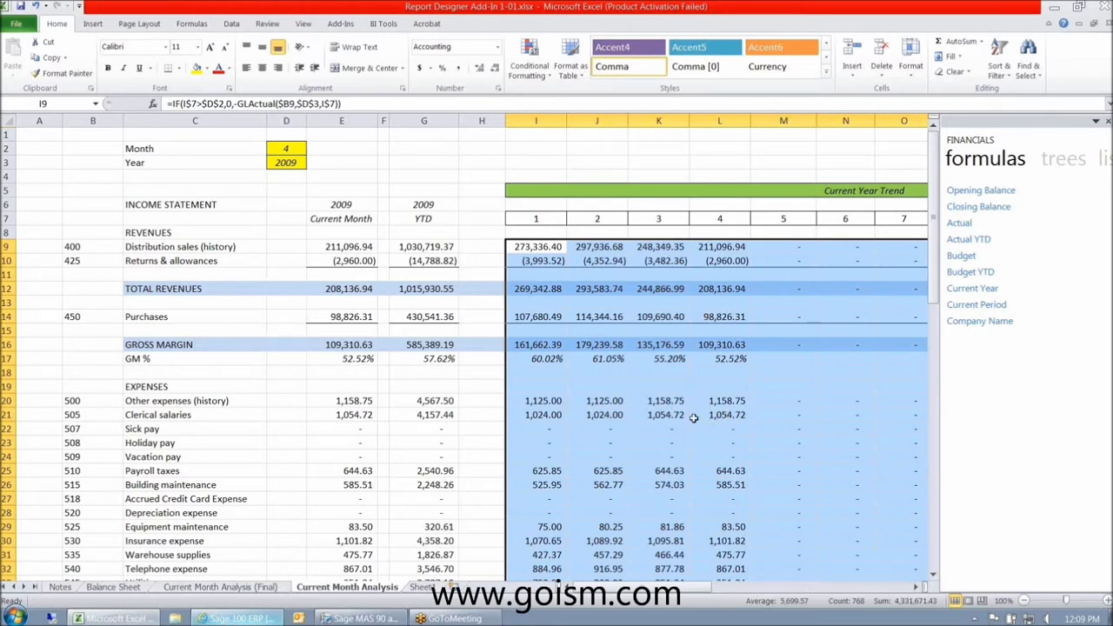
# - Change the Month in D2 to 11 and check I9's trend formula
pyautogui.click(284, 162)
pyautogui.press('Up')
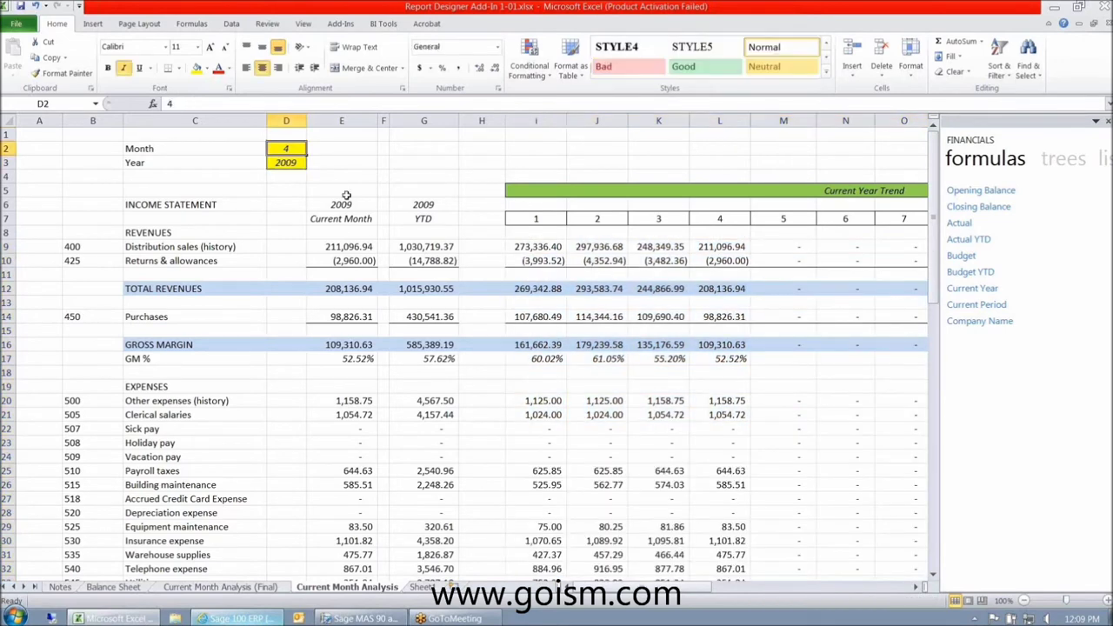
pyautogui.write('11')
pyautogui.press('Return')
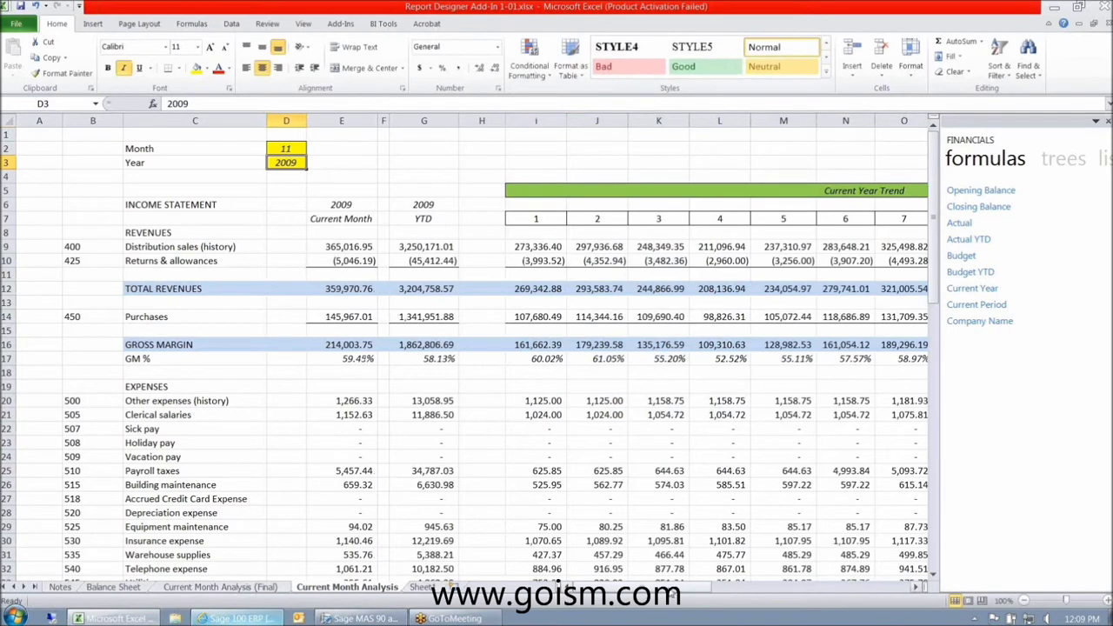
pyautogui.moveTo(679, 589); pyautogui.dragTo(674, 596)
pyautogui.click(541, 250)
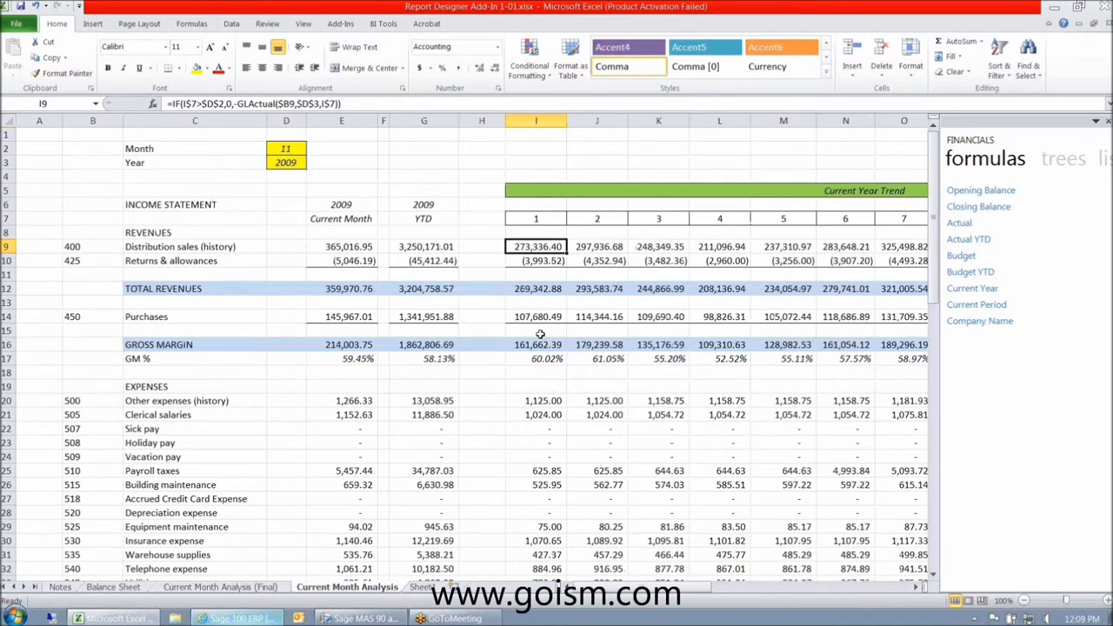
pyautogui.moveTo(548, 248); pyautogui.dragTo(835, 253)
pyautogui.rightClick(190, 251)
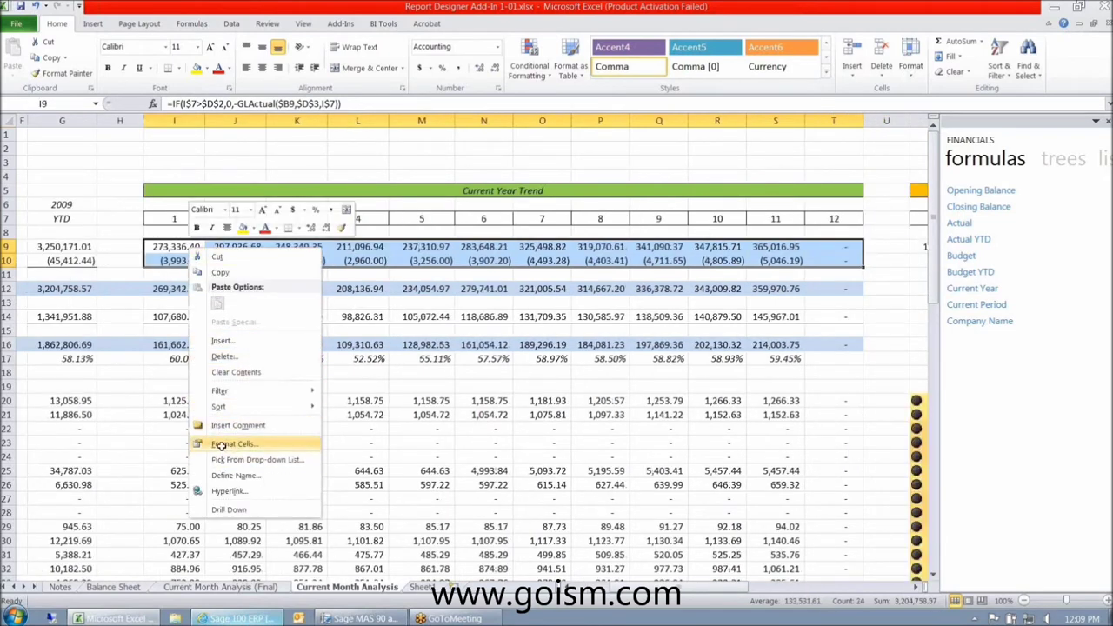
pyautogui.click(286, 445)
pyautogui.click(73, 438)
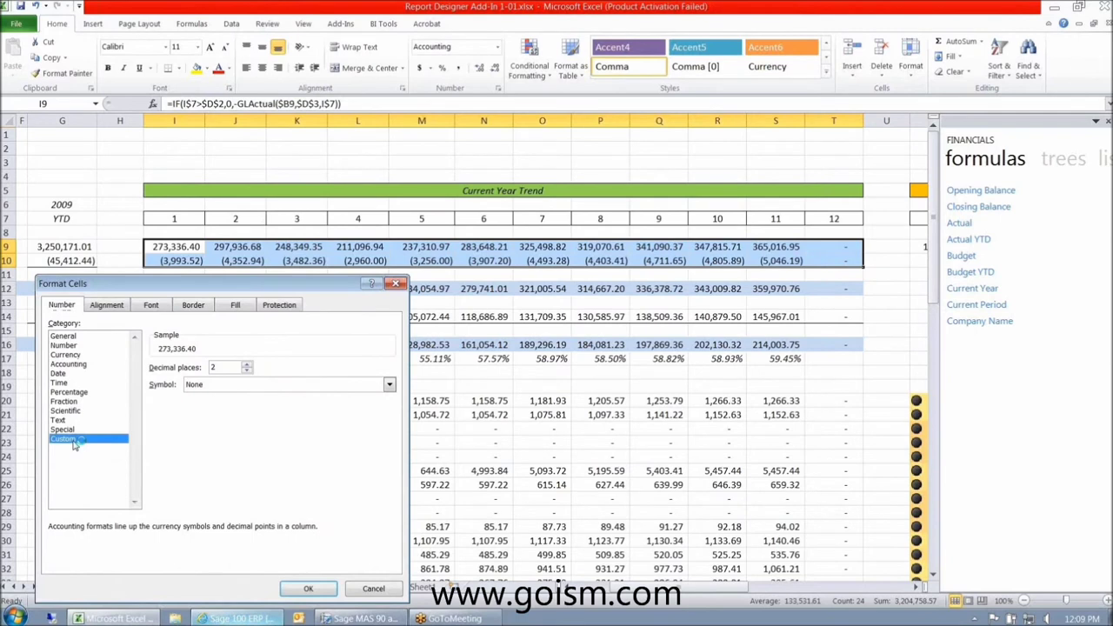
pyautogui.moveTo(340, 380); pyautogui.dragTo(131, 379)
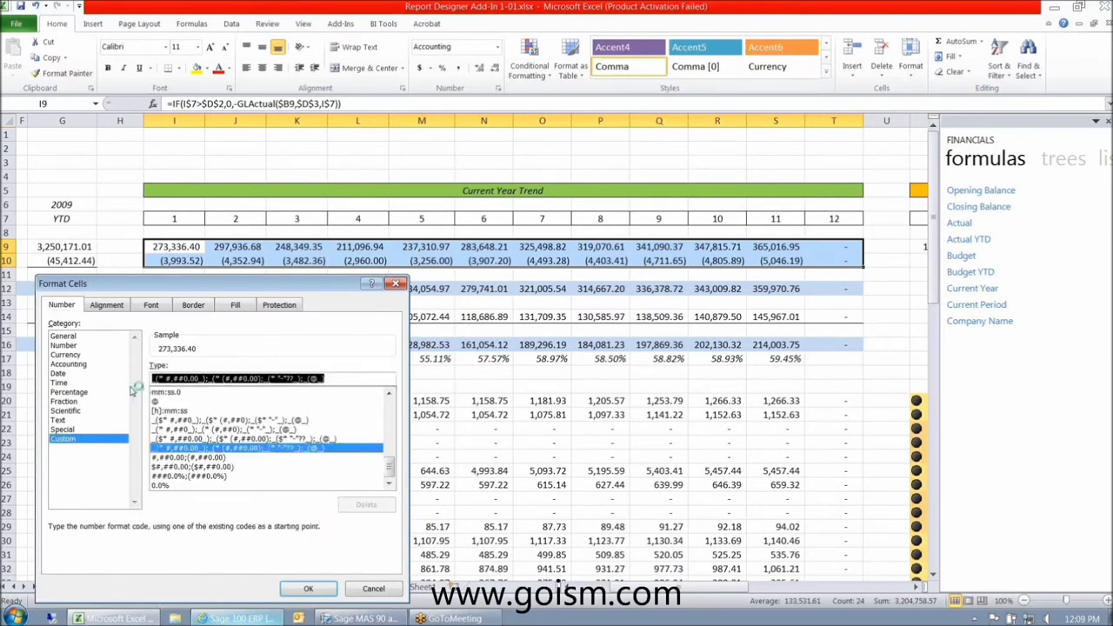
pyautogui.press('Delete')
pyautogui.write(',0')
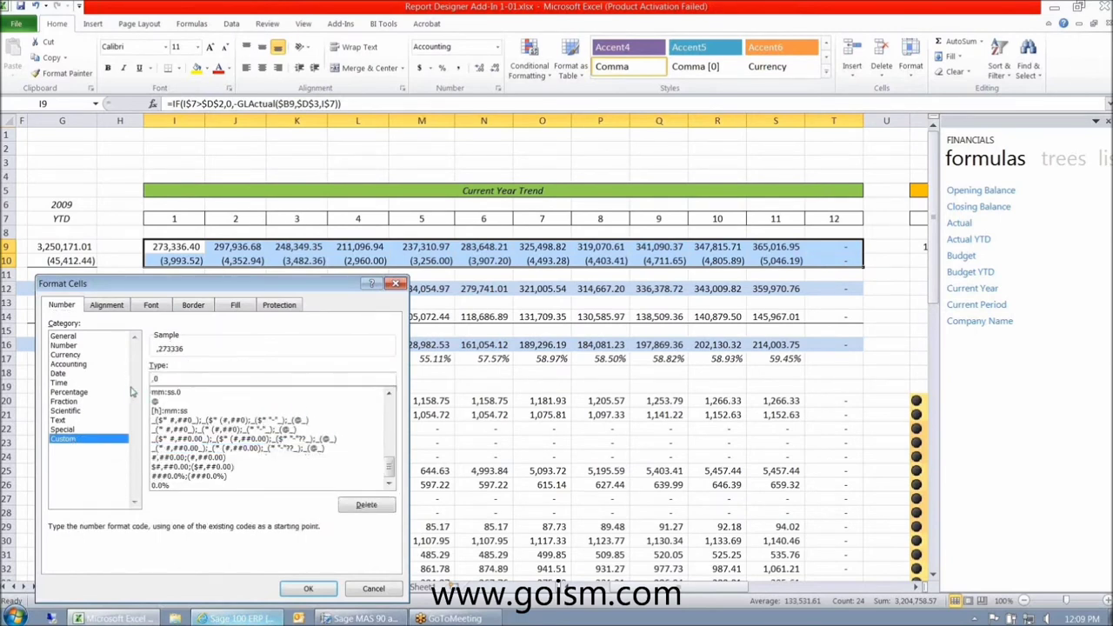
pyautogui.click(296, 590)
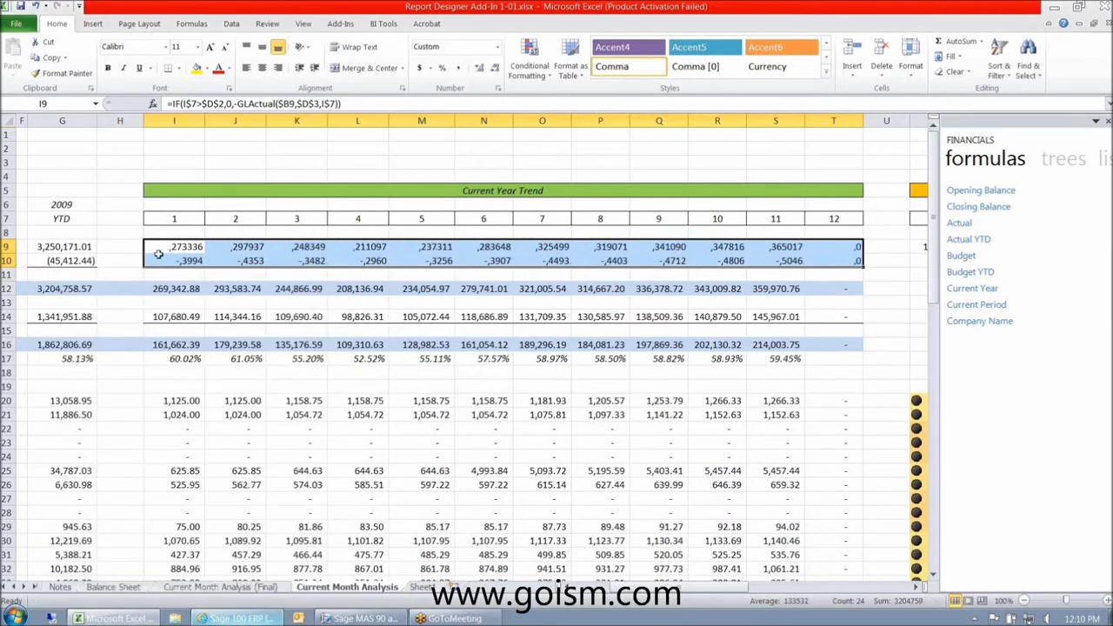
pyautogui.rightClick(159, 254)
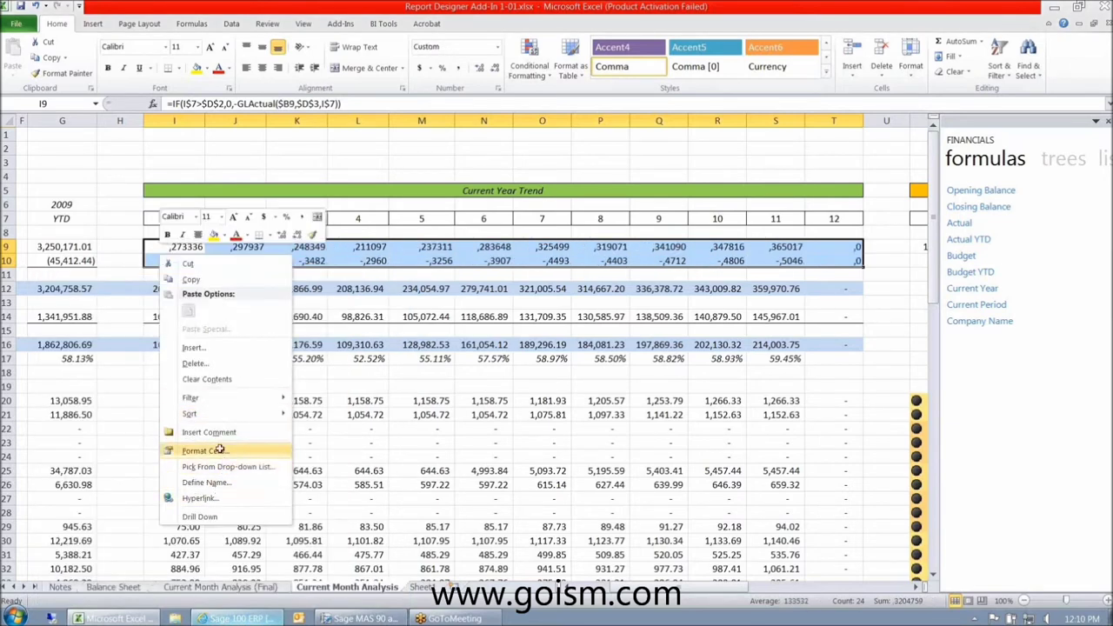
pyautogui.click(219, 449)
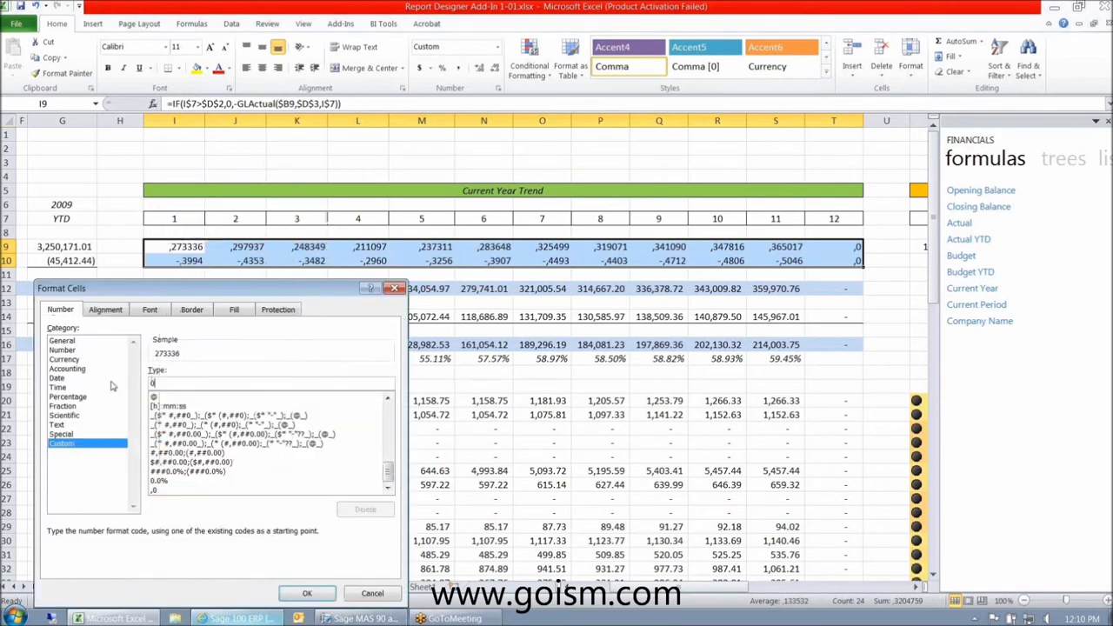
pyautogui.click(308, 593)
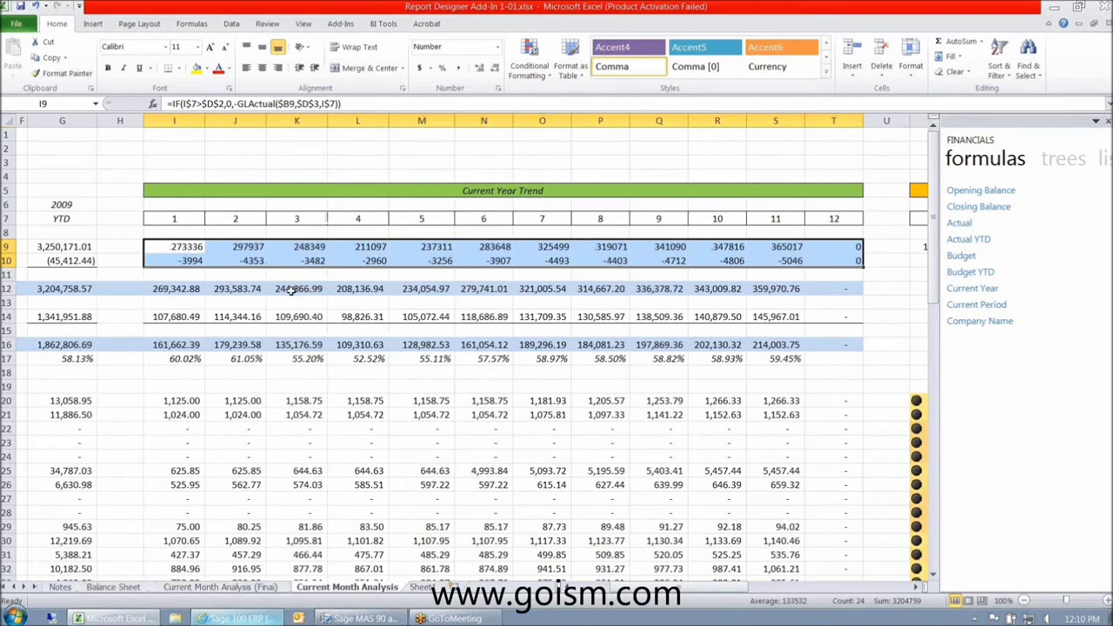
pyautogui.rightClick(203, 254)
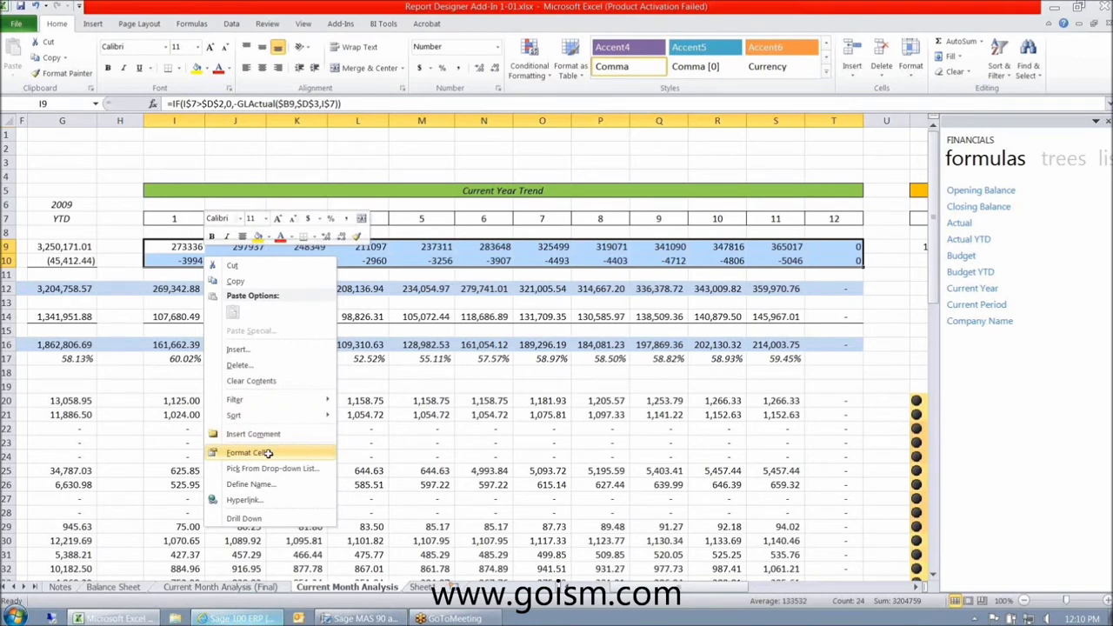
pyautogui.click(267, 453)
pyautogui.click(111, 443)
pyautogui.doubleClick(219, 382)
pyautogui.write('0,')
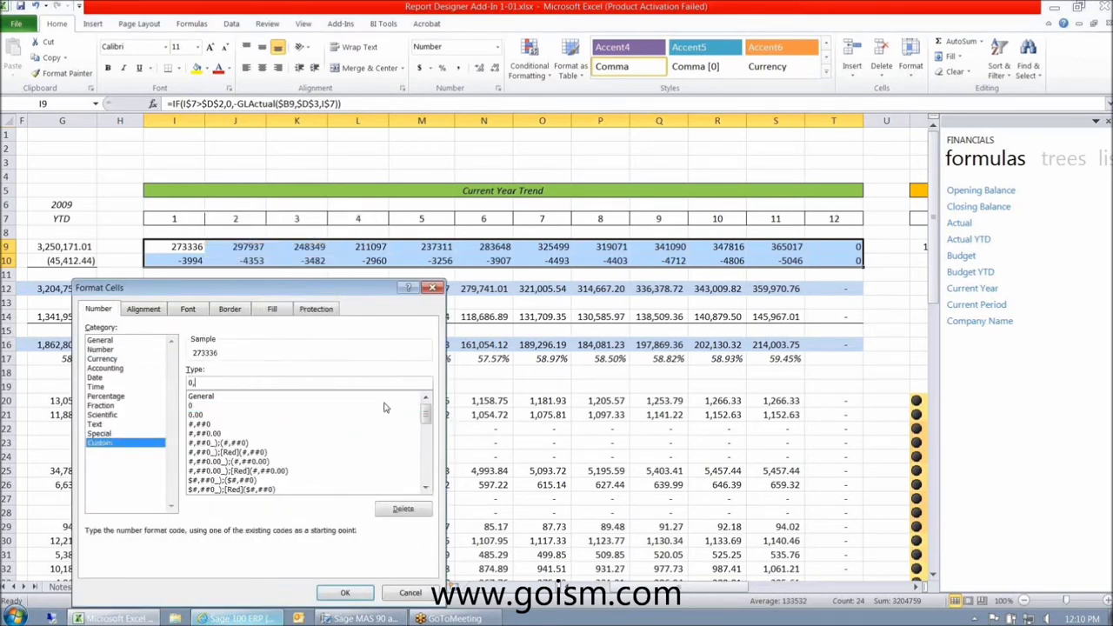
pyautogui.click(344, 595)
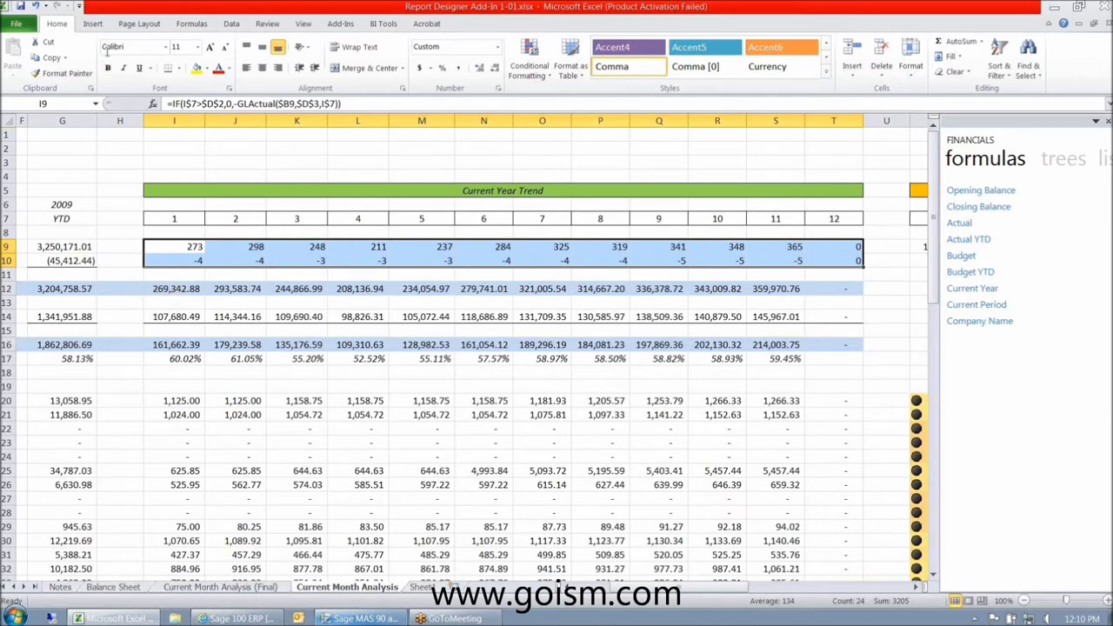
pyautogui.click(34, 6)
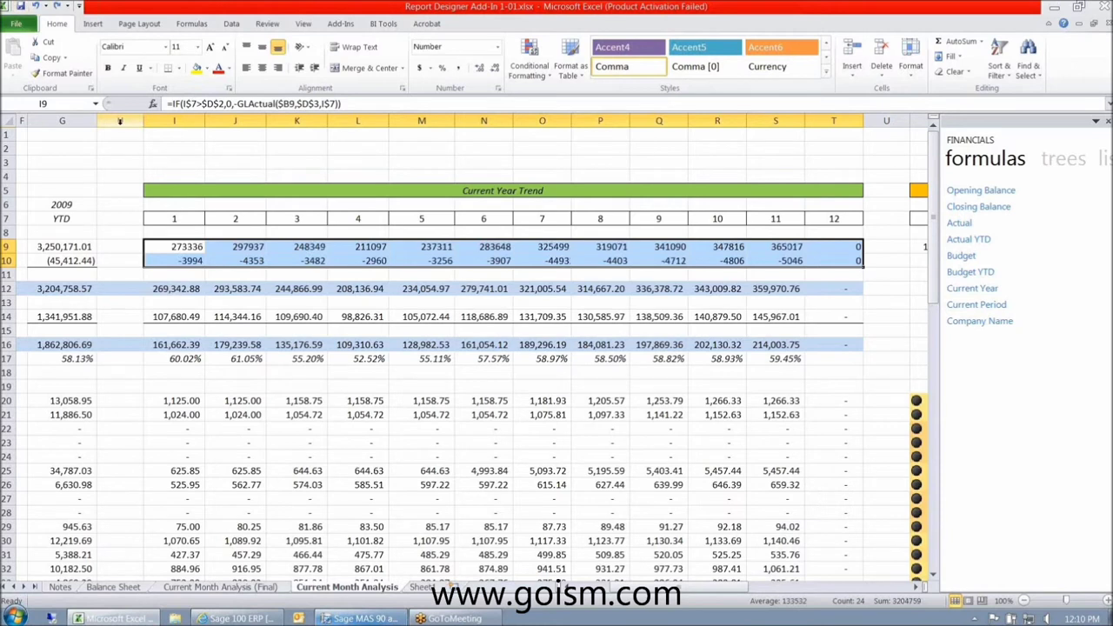
pyautogui.click(35, 7)
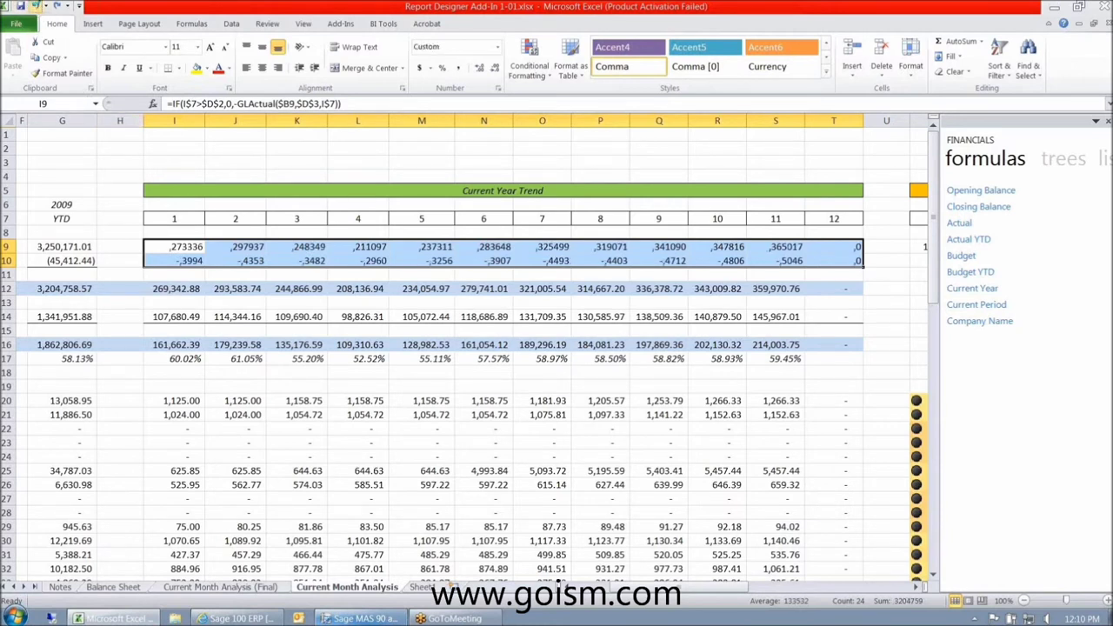
pyautogui.click(34, 7)
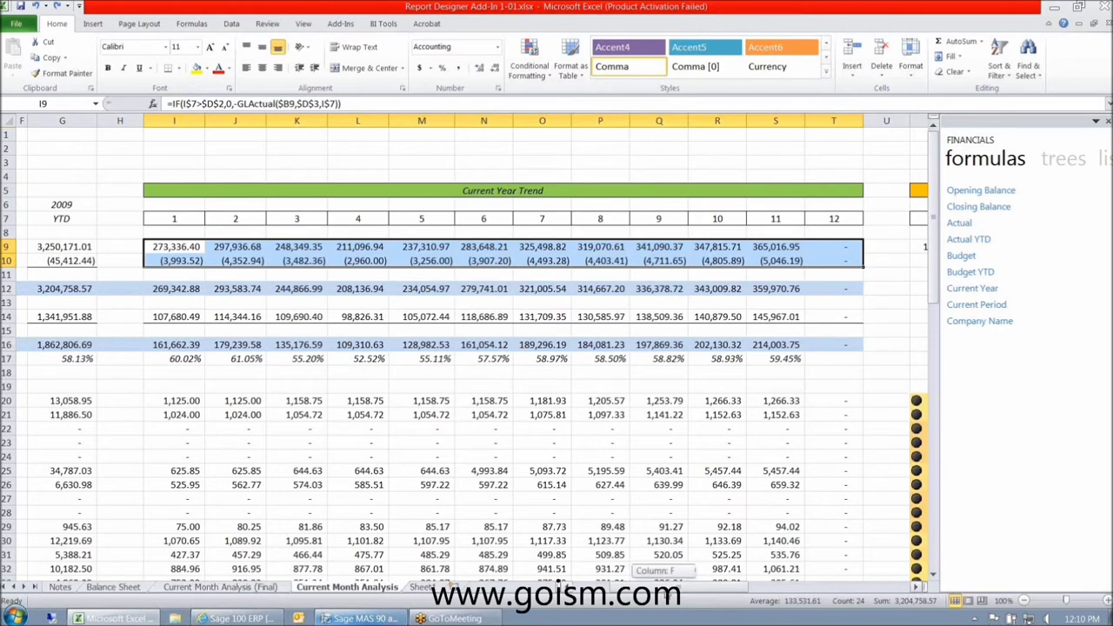
# - Fill the IFERROR(I9/I$12,0) trend percentage formulas across columns W to AG
pyautogui.moveTo(661, 587); pyautogui.dragTo(677, 587)
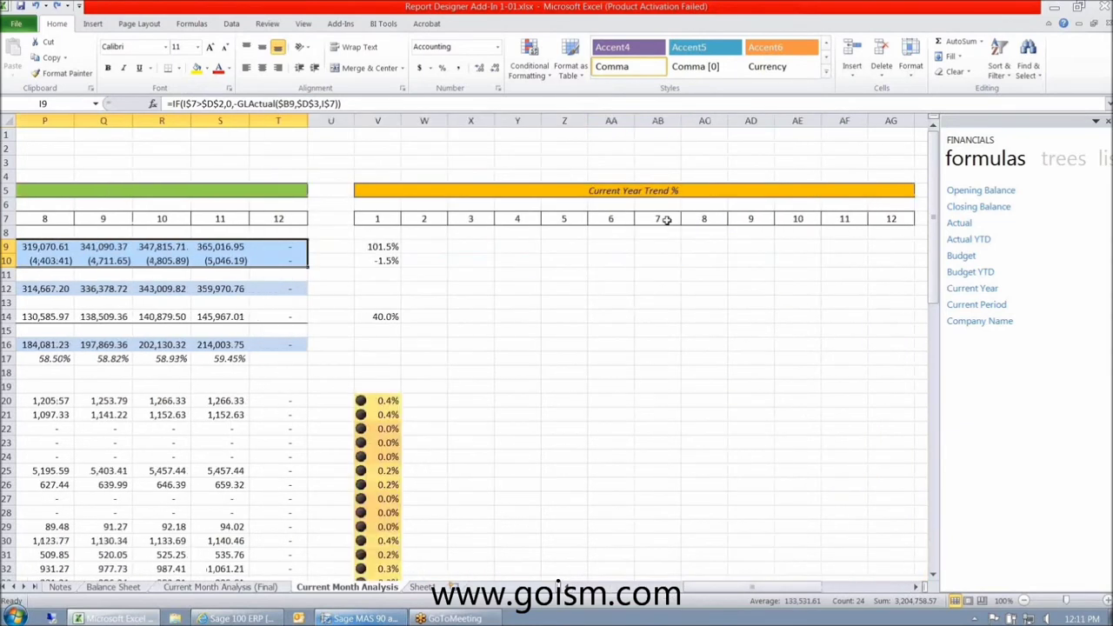
pyautogui.click(380, 249)
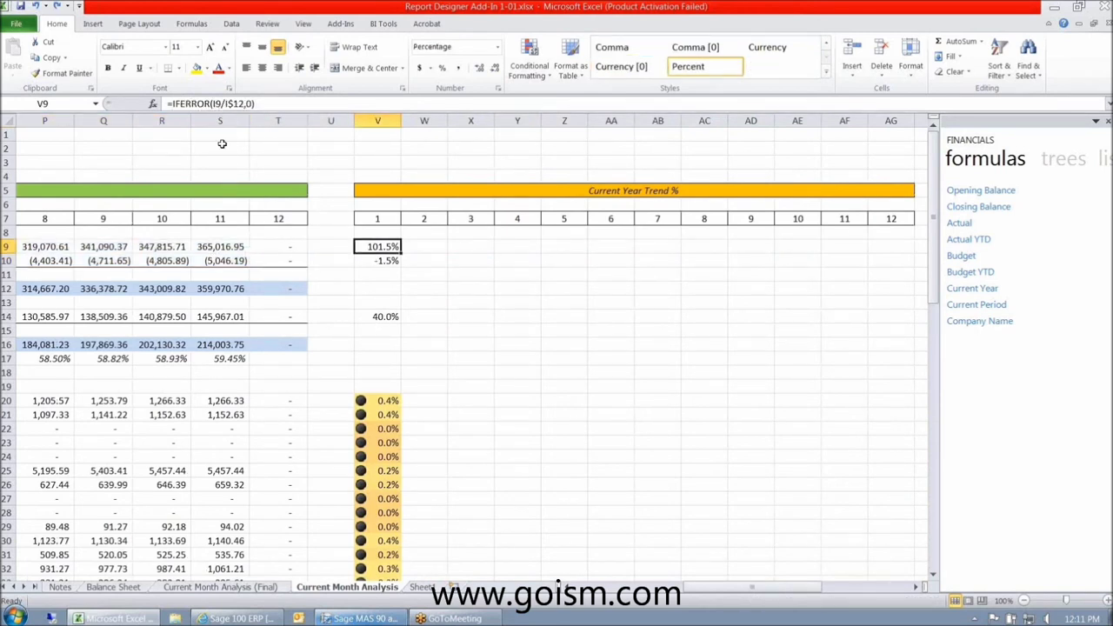
pyautogui.click(219, 286)
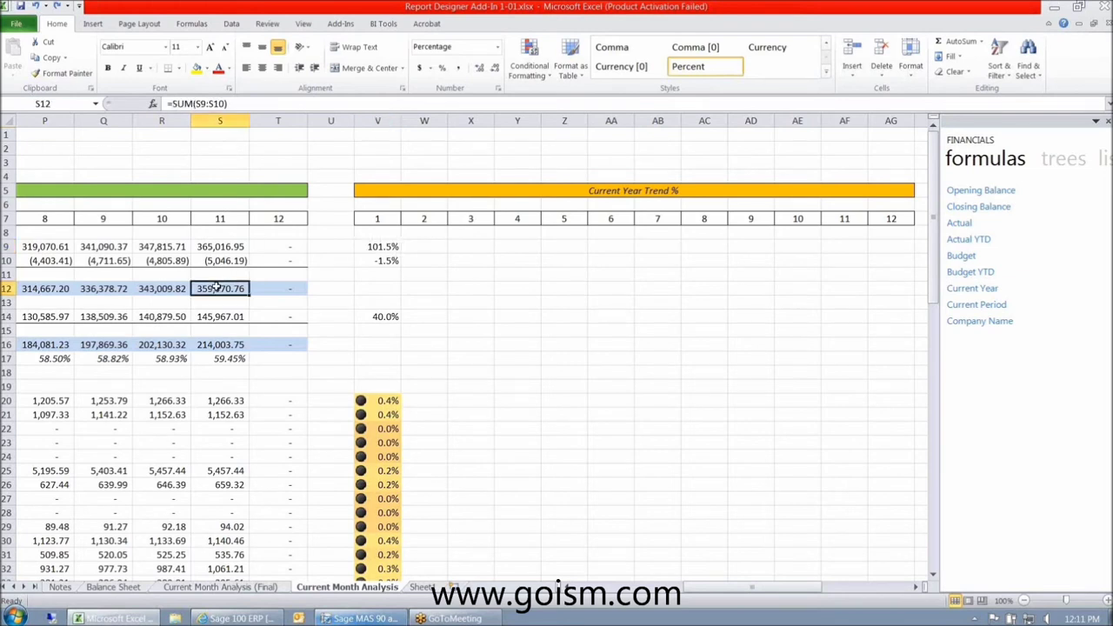
pyautogui.press('Left')
pyautogui.press('Left')
pyautogui.press('Left')
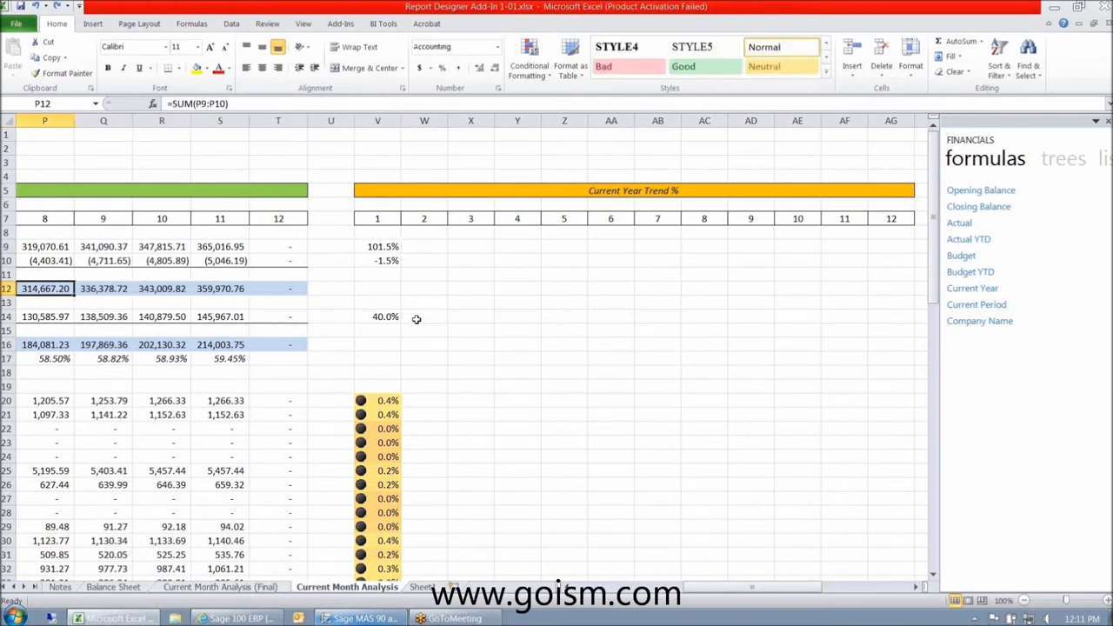
pyautogui.press('Left')
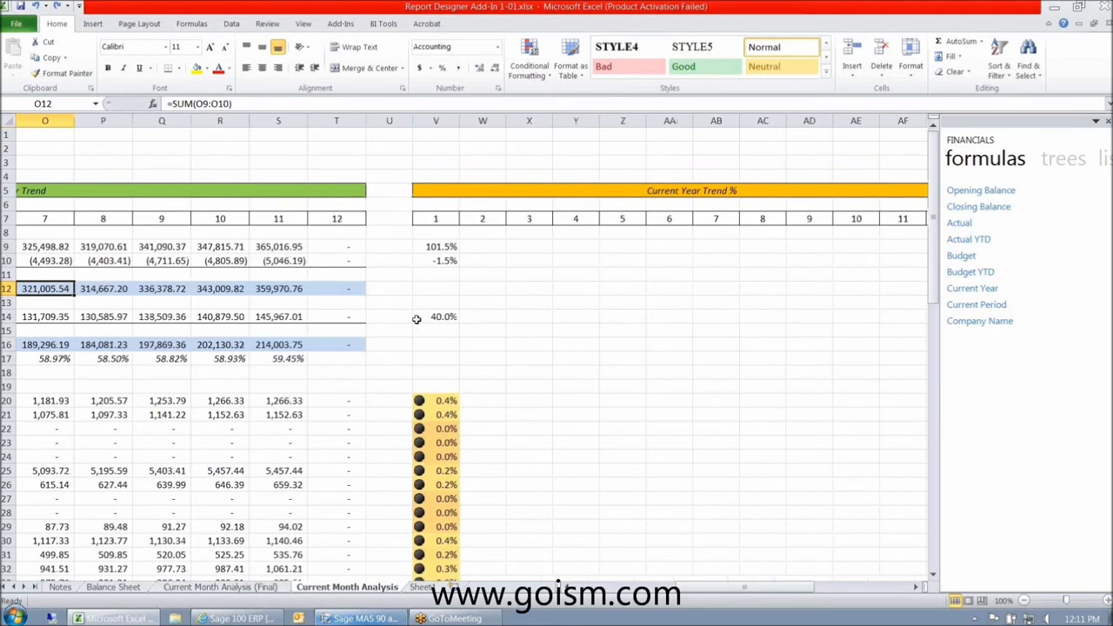
pyautogui.press('Home')
pyautogui.hotkey('ctrl', 'Right')
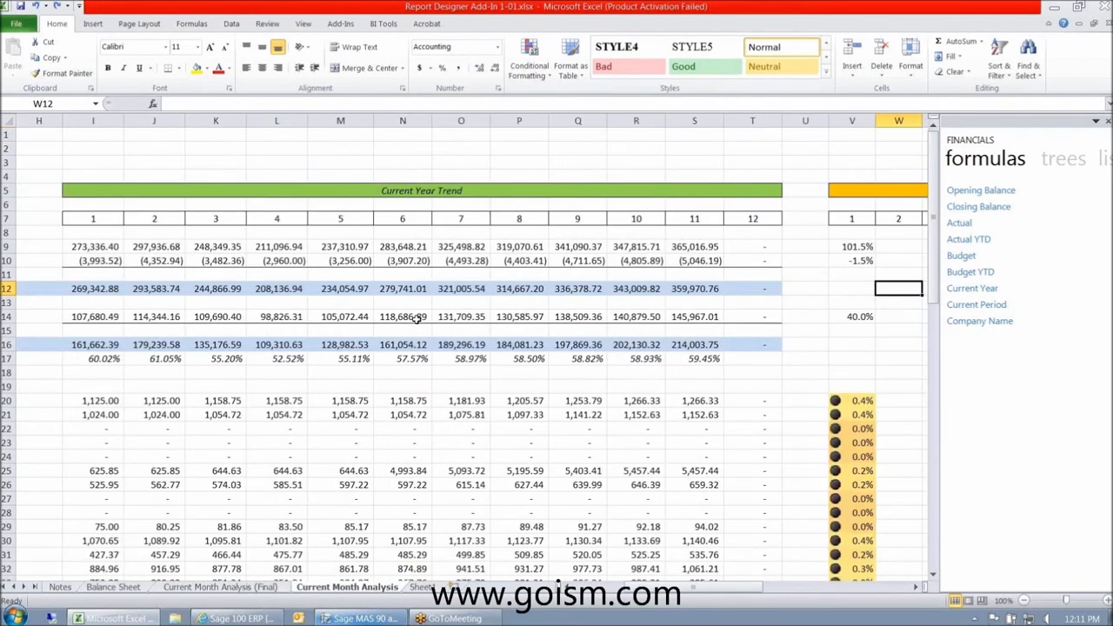
pyautogui.moveTo(682, 246)
pyautogui.mouseDown()
pyautogui.moveTo(700, 623)
pyautogui.moveTo(937, 499)
pyautogui.moveTo(956, 500)
pyautogui.moveTo(540, 500)
pyautogui.mouseUp()
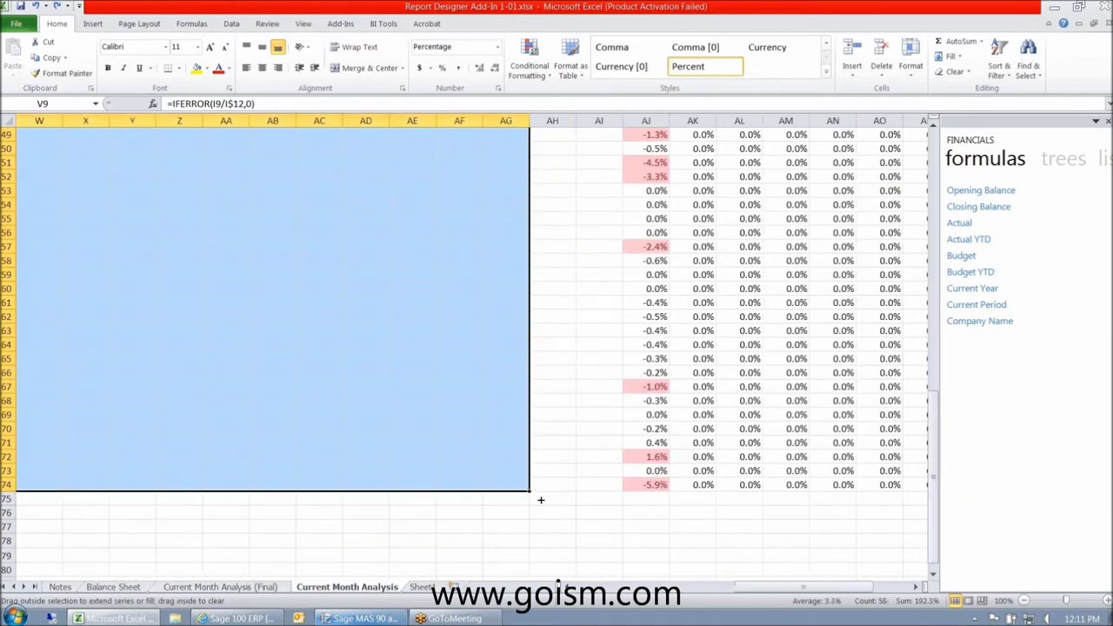
pyautogui.moveTo(540, 500); pyautogui.dragTo(540, 502)
# - Select the month-1 trend percentages from V20 down to row 74
pyautogui.scroll(16, 661, 539)
pyautogui.moveTo(783, 589); pyautogui.dragTo(739, 592)
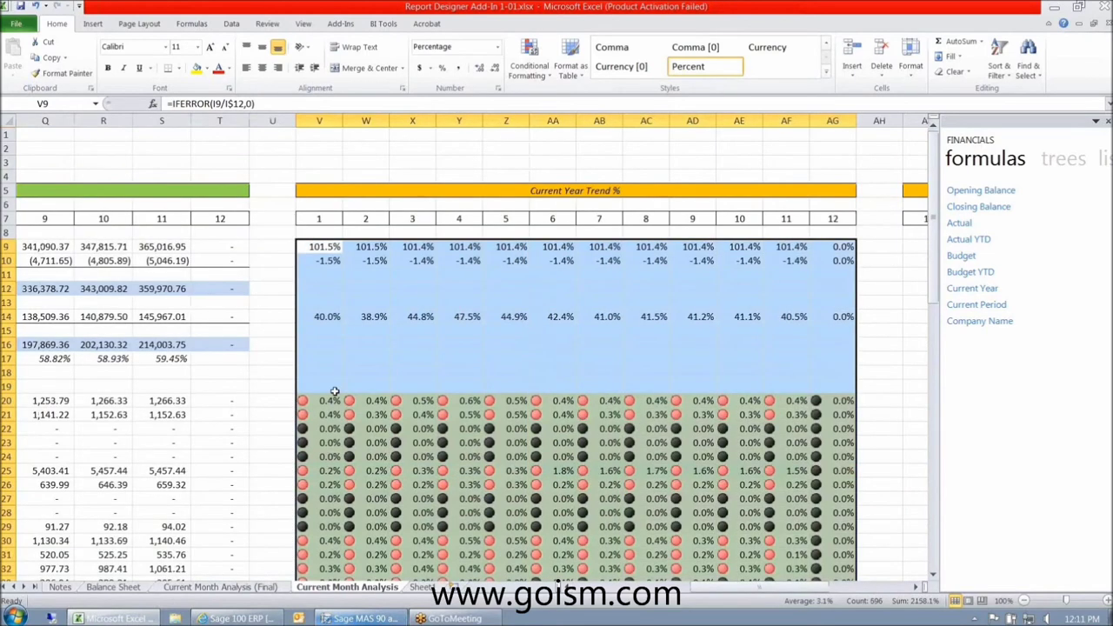
pyautogui.click(335, 398)
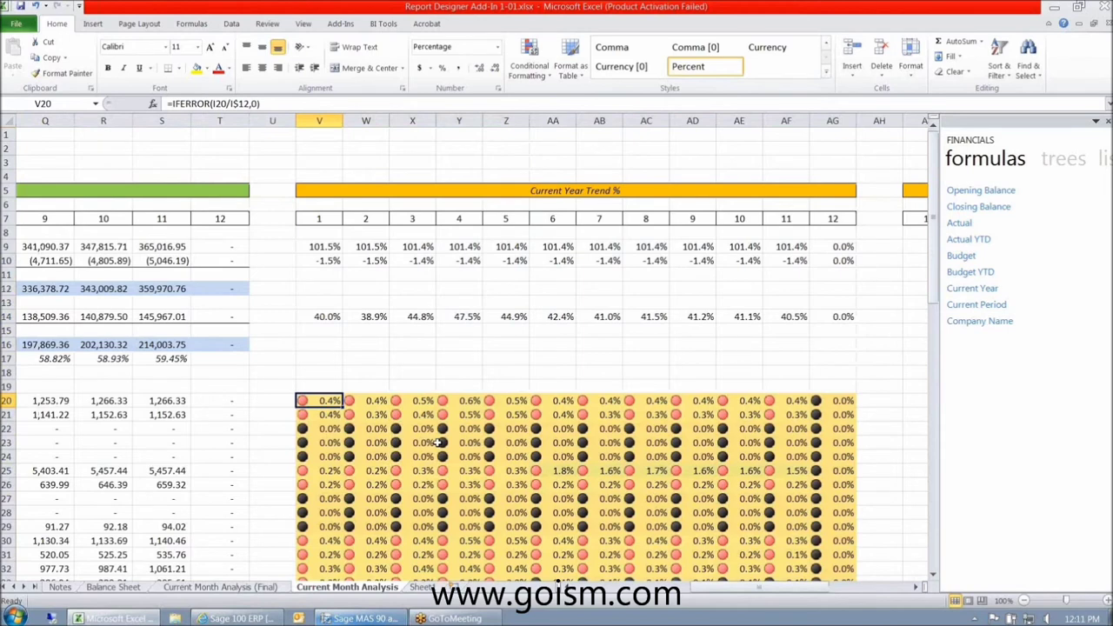
pyautogui.hotkey('ctrl', 'shift', 'Down')
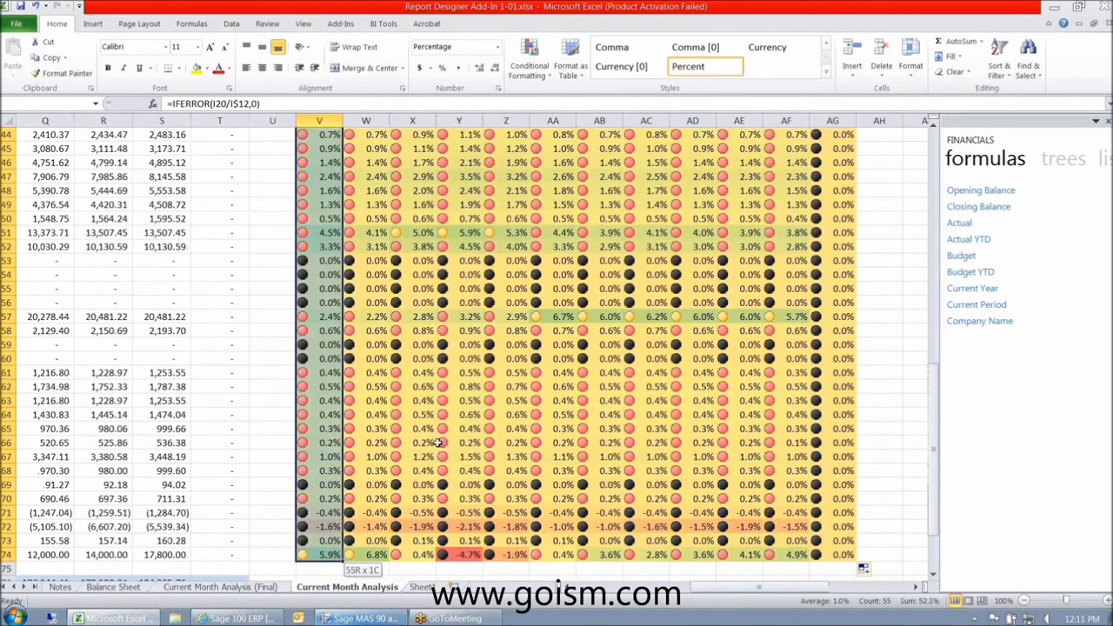
# - Extend the selection to V20:AG74 and apply a green-yellow colour scale
pyautogui.hotkey('ctrl', 'shift', 'Right')
pyautogui.hotkey('ctrl', 'BackSpace')
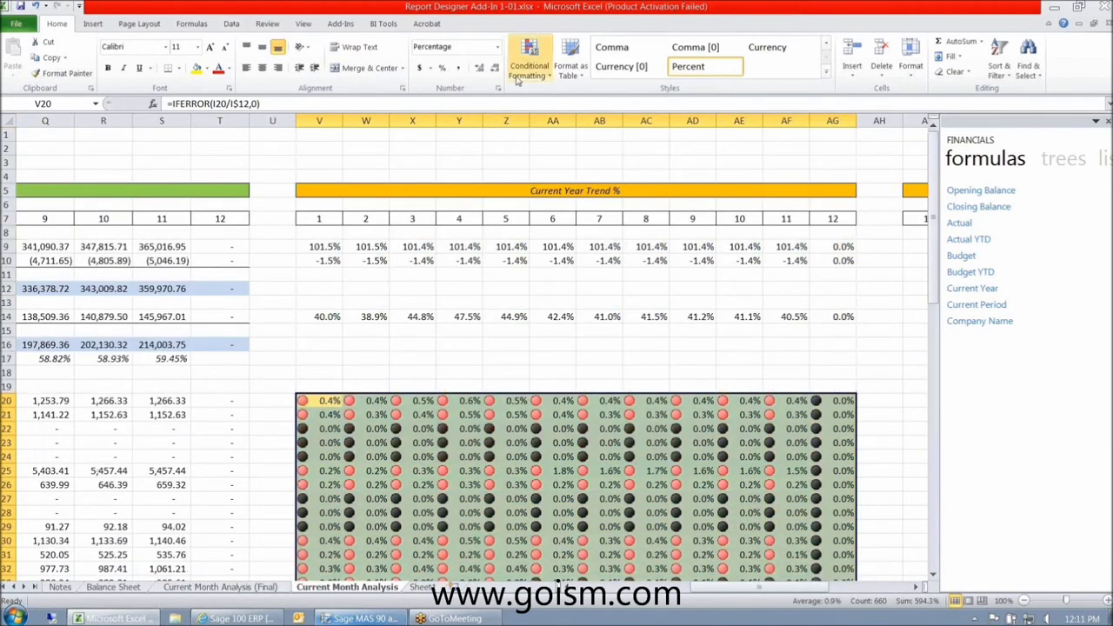
pyautogui.click(520, 69)
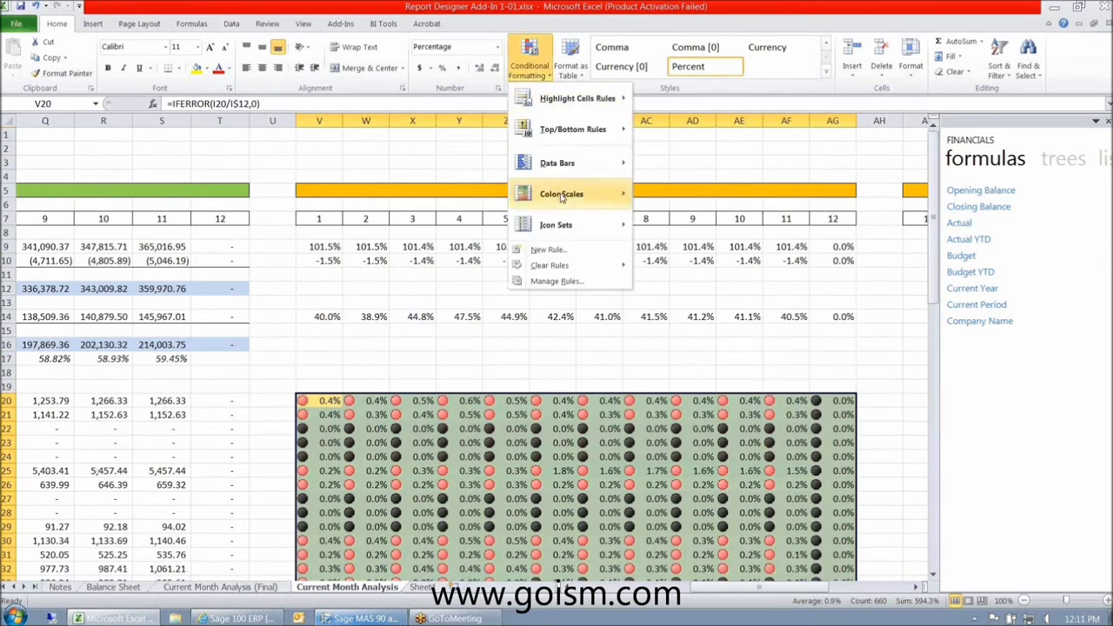
pyautogui.moveTo(561, 197)
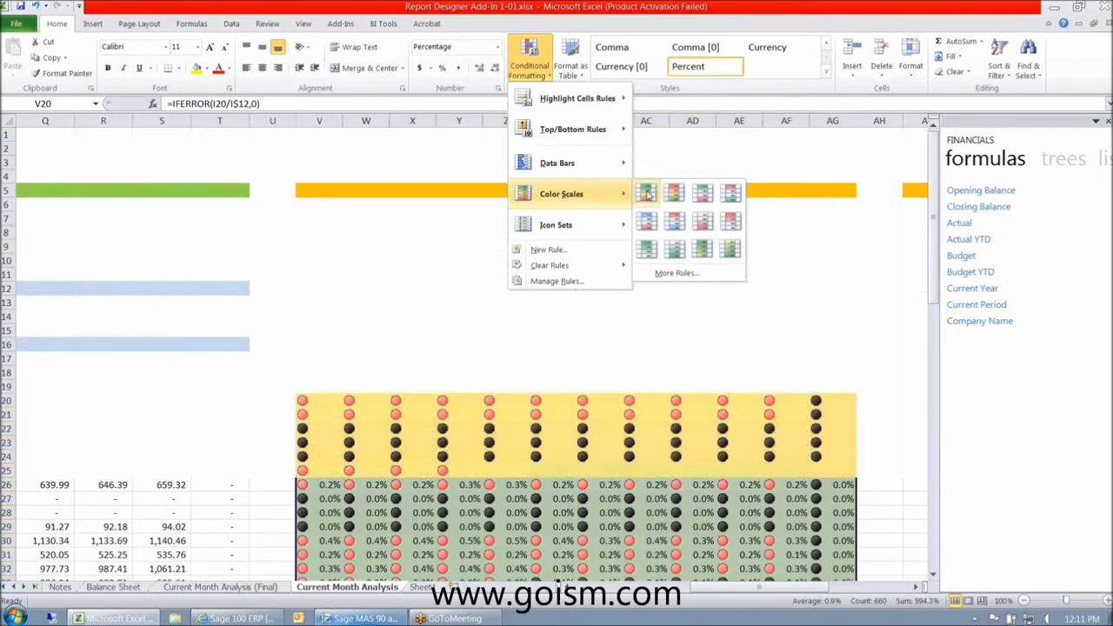
pyautogui.click(647, 194)
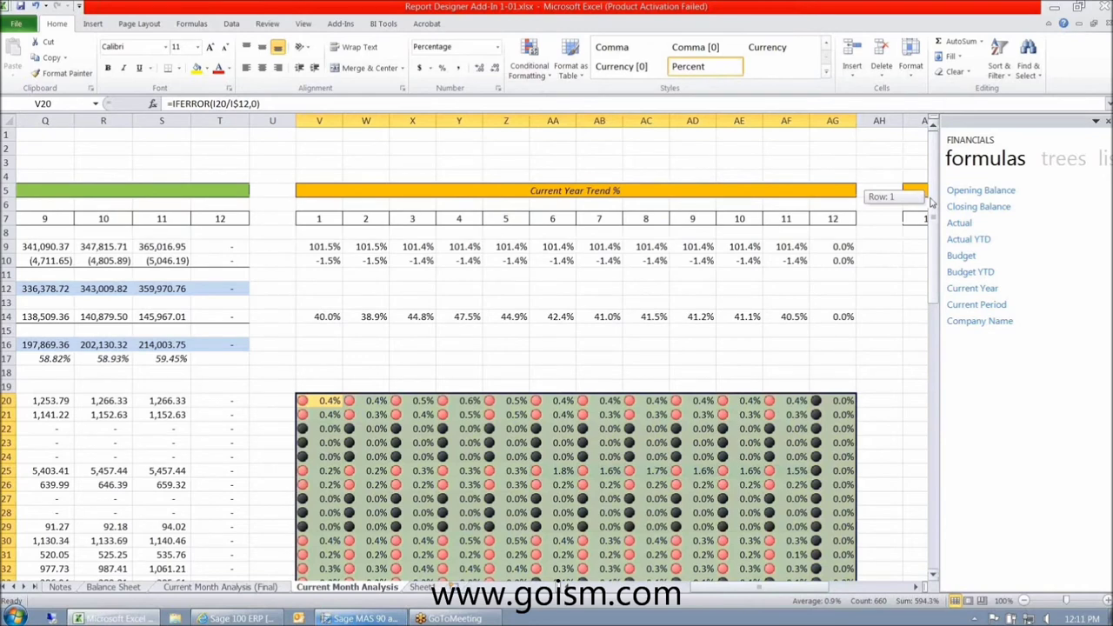
pyautogui.moveTo(930, 201); pyautogui.dragTo(932, 208)
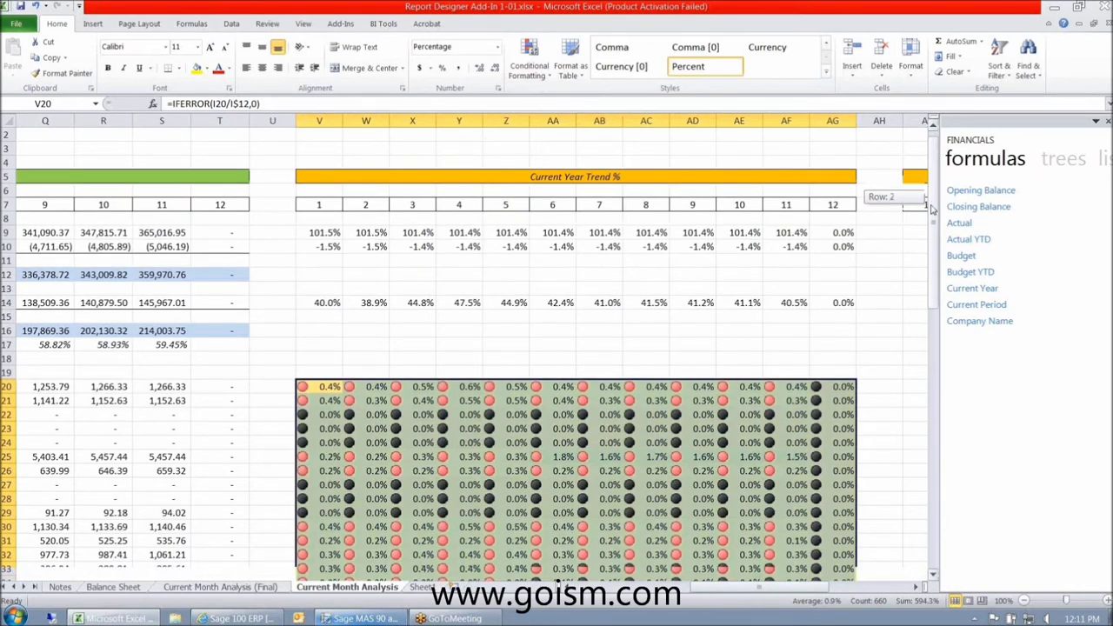
pyautogui.moveTo(932, 209); pyautogui.dragTo(930, 348)
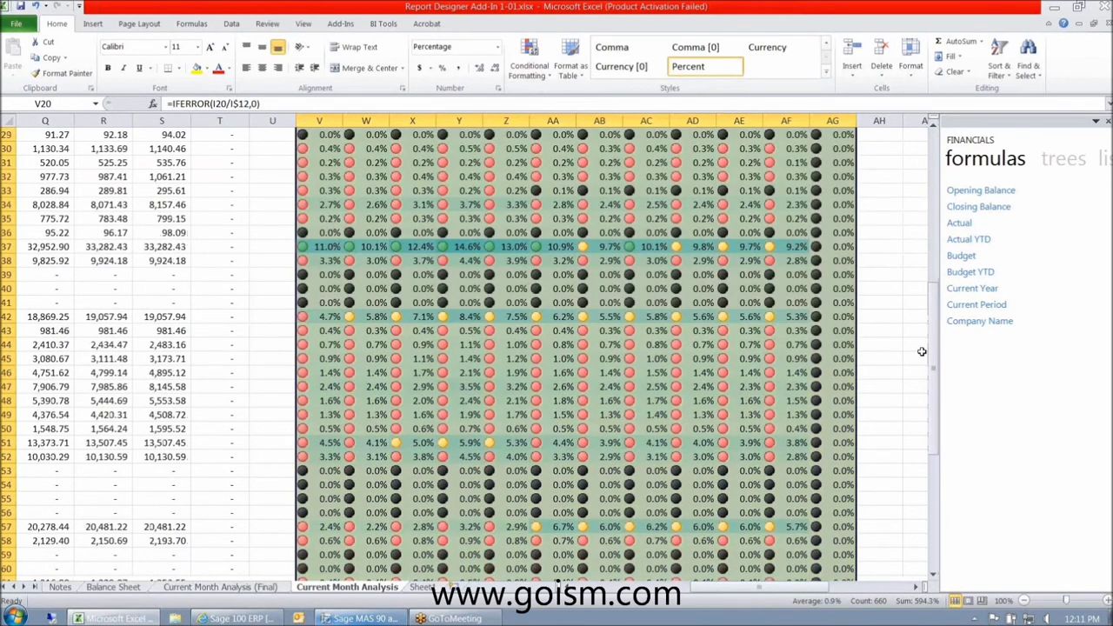
pyautogui.click(882, 351)
pyautogui.moveTo(317, 316); pyautogui.dragTo(749, 319)
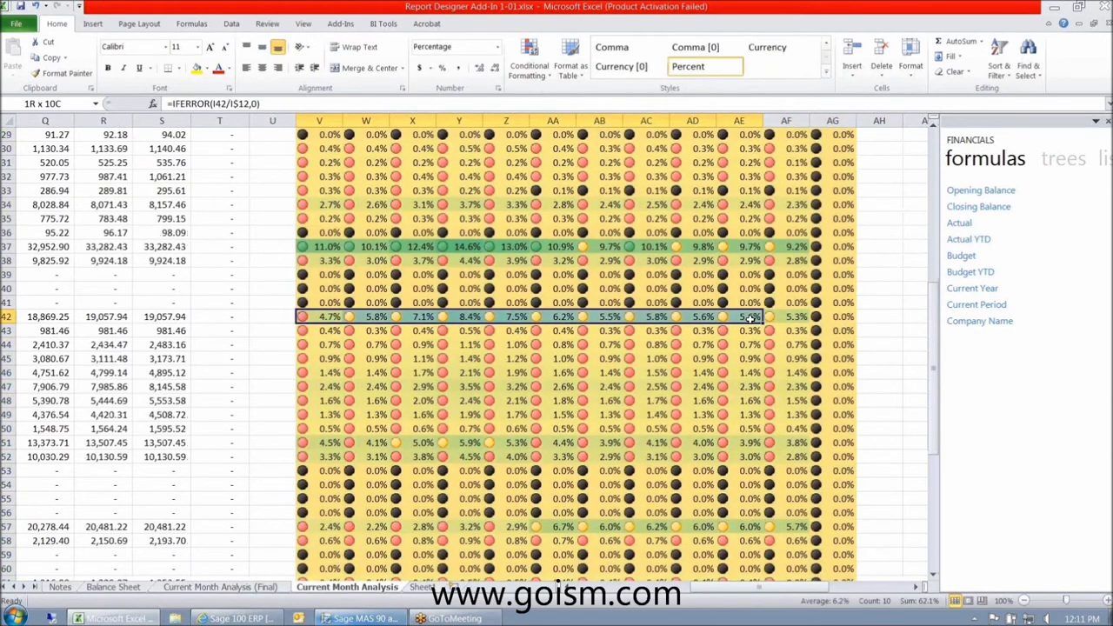
pyautogui.scroll(-1, 693, 358)
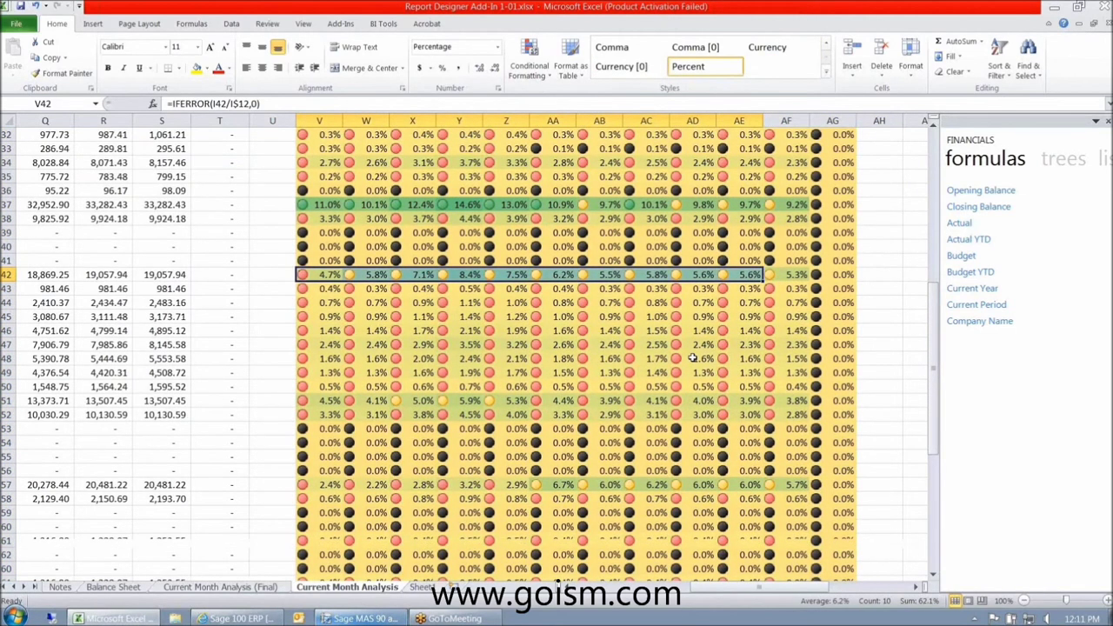
pyautogui.scroll(-1, 693, 358)
pyautogui.moveTo(318, 358); pyautogui.dragTo(749, 372)
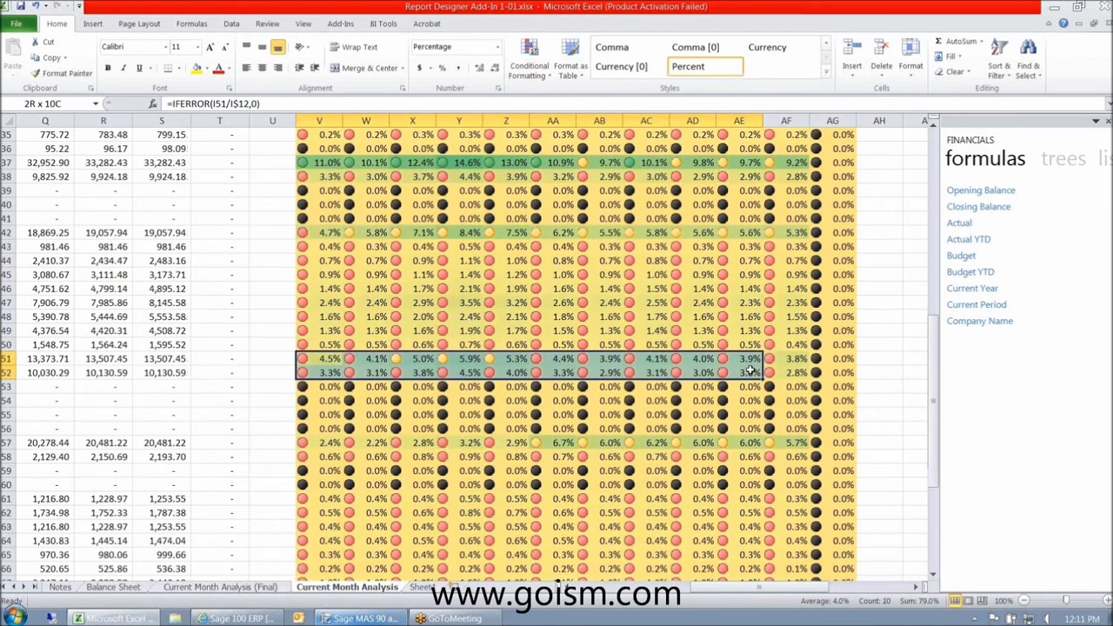
pyautogui.moveTo(749, 371); pyautogui.dragTo(787, 372)
pyautogui.scroll(-2, 640, 453)
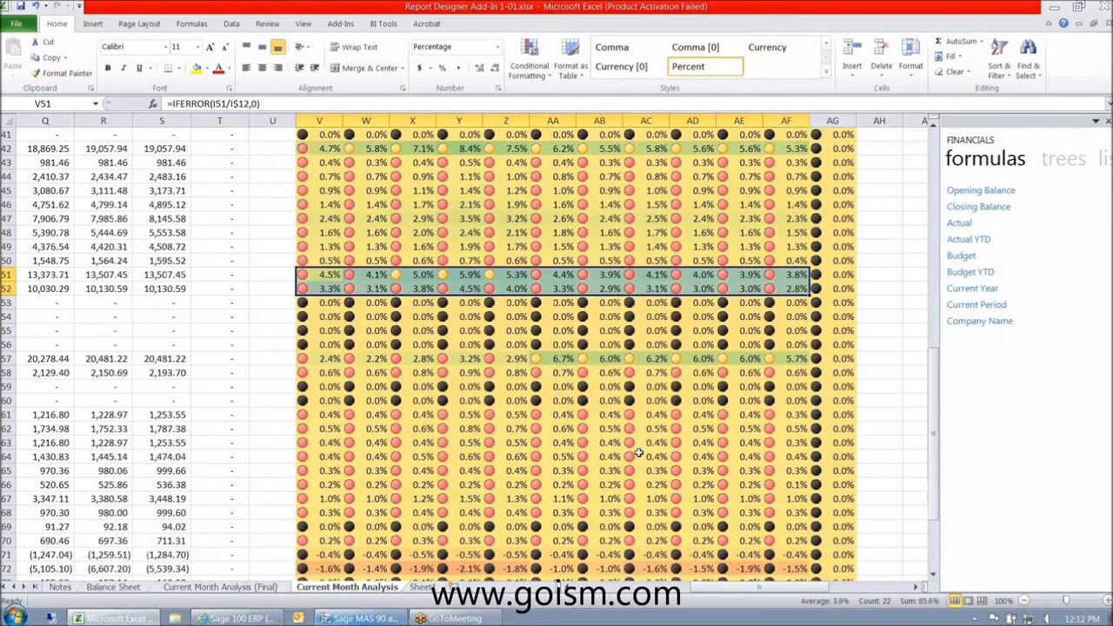
pyautogui.moveTo(318, 414); pyautogui.dragTo(750, 498)
pyautogui.scroll(-2, 542, 437)
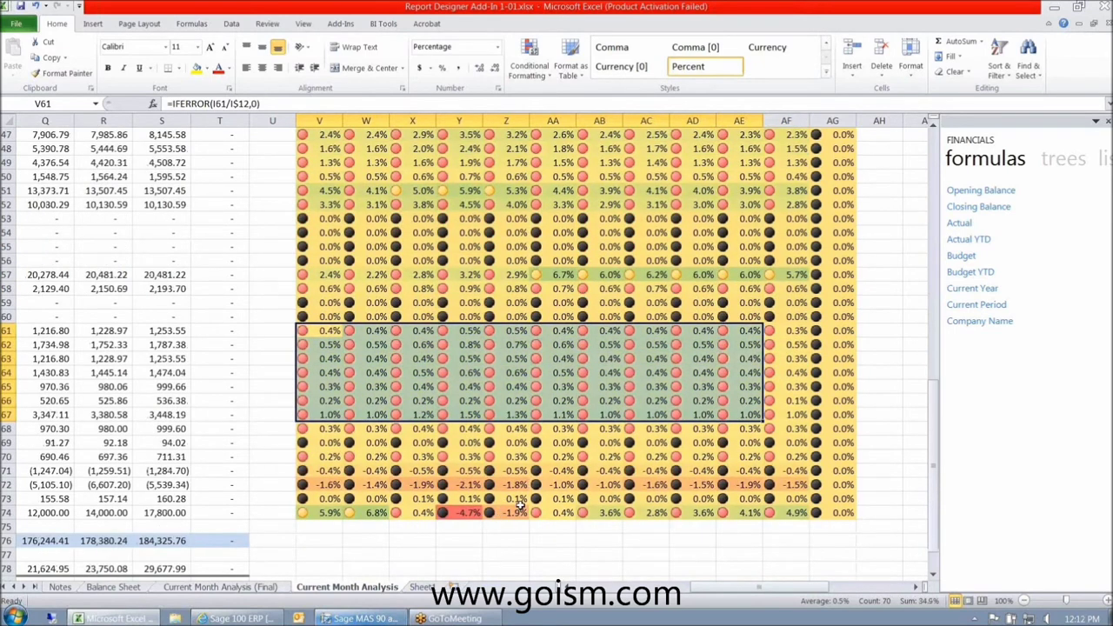
pyautogui.scroll(1, 520, 503)
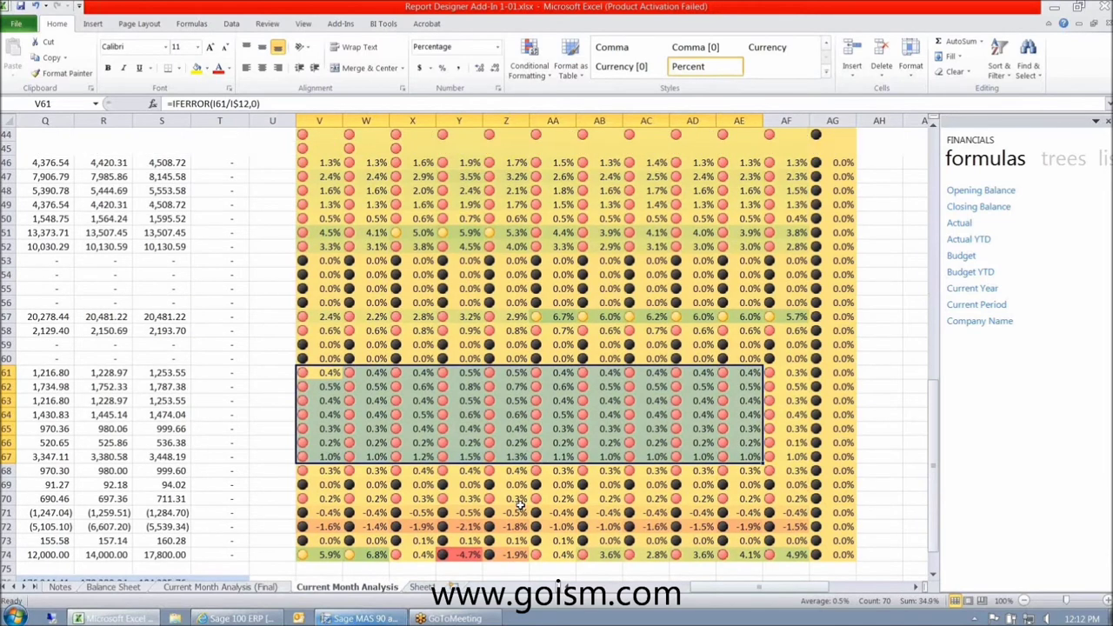
pyautogui.scroll(3, 519, 502)
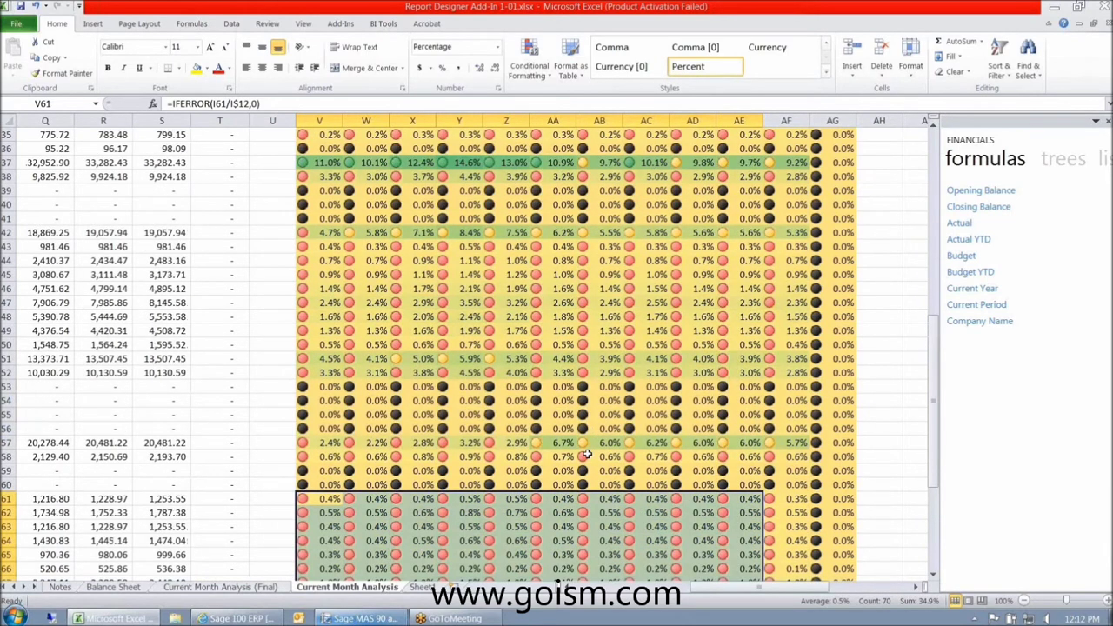
pyautogui.scroll(-1, 588, 454)
pyautogui.scroll(-3, 588, 454)
pyautogui.click(458, 512)
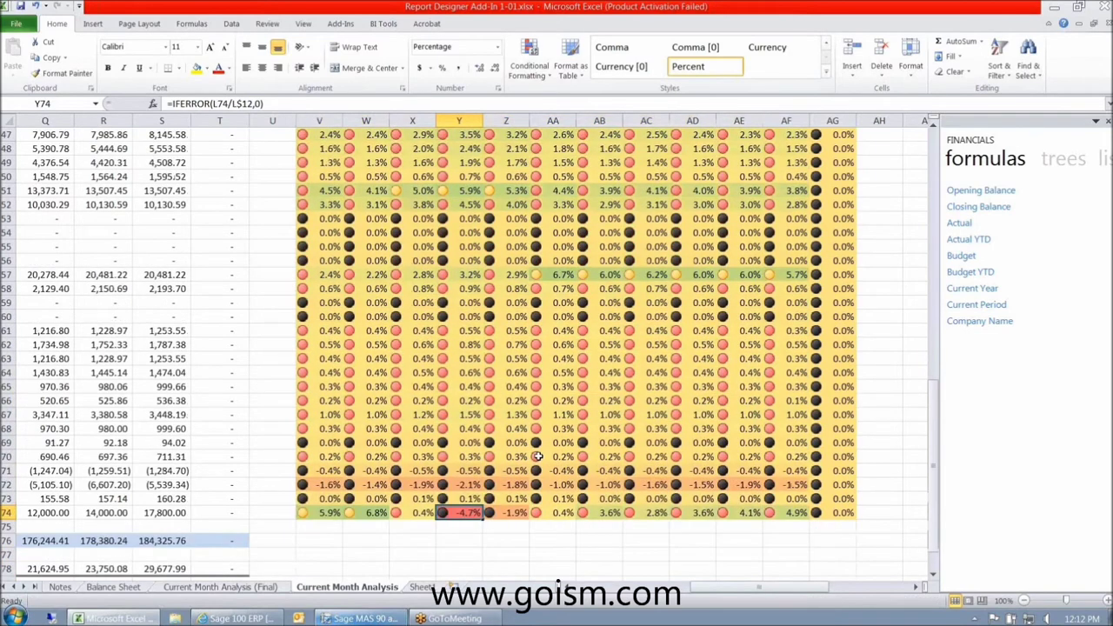
pyautogui.scroll(5, 538, 456)
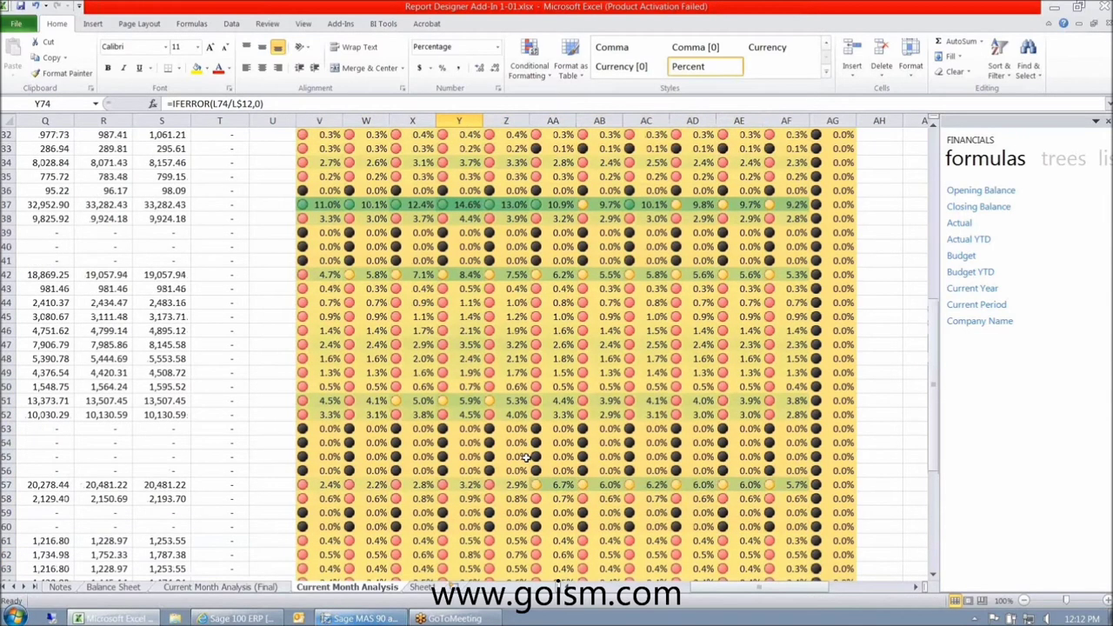
pyautogui.scroll(7, 525, 457)
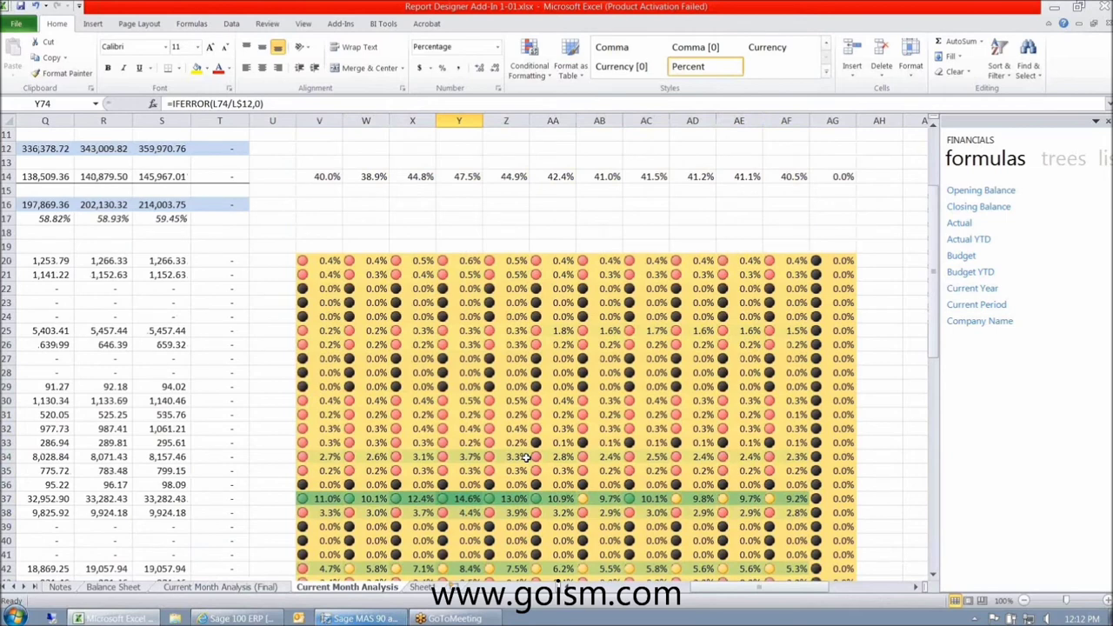
pyautogui.scroll(-5, 526, 457)
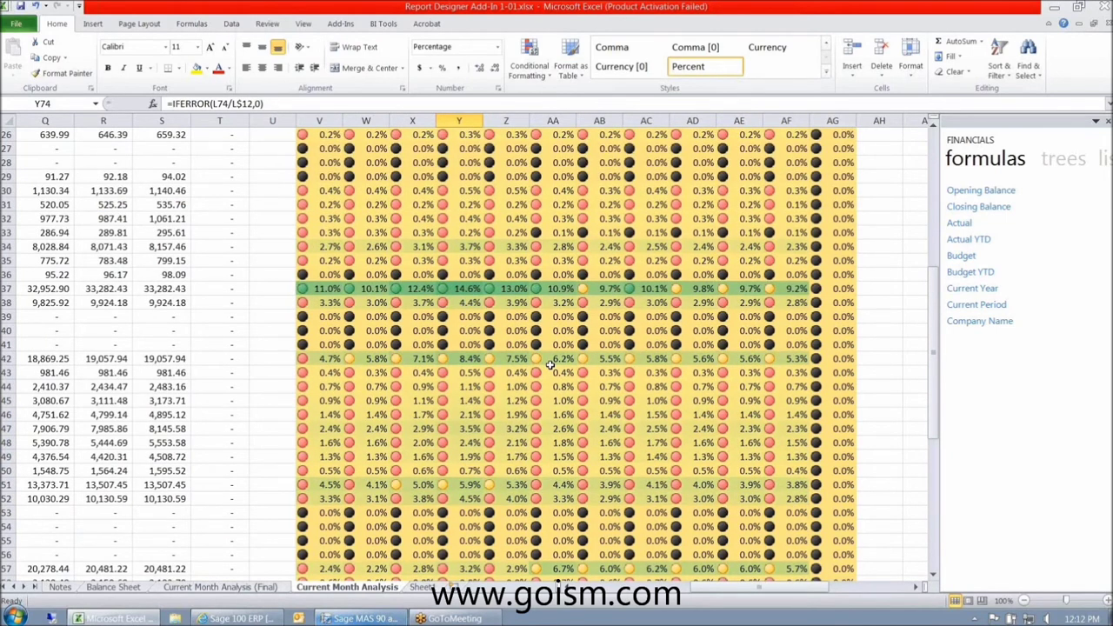
pyautogui.scroll(2, 549, 365)
pyautogui.click(318, 372)
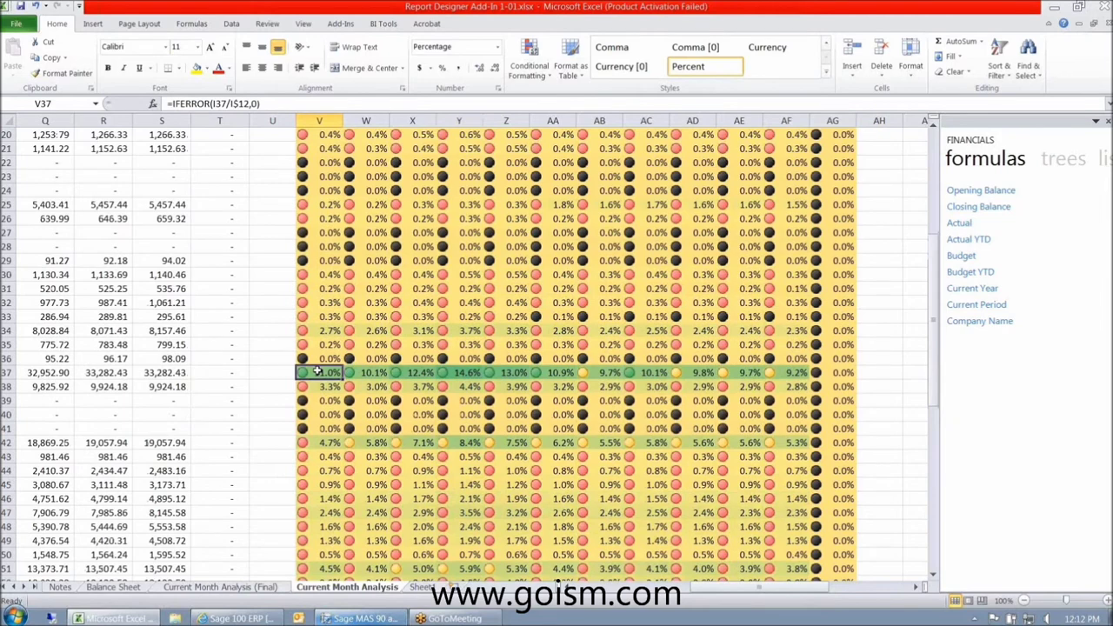
pyautogui.press('Home')
pyautogui.hotkey('ctrl', 'Right')
pyautogui.press('Right')
pyautogui.press('Right')
pyautogui.press('Right')
pyautogui.press('Right')
pyautogui.press('Left')
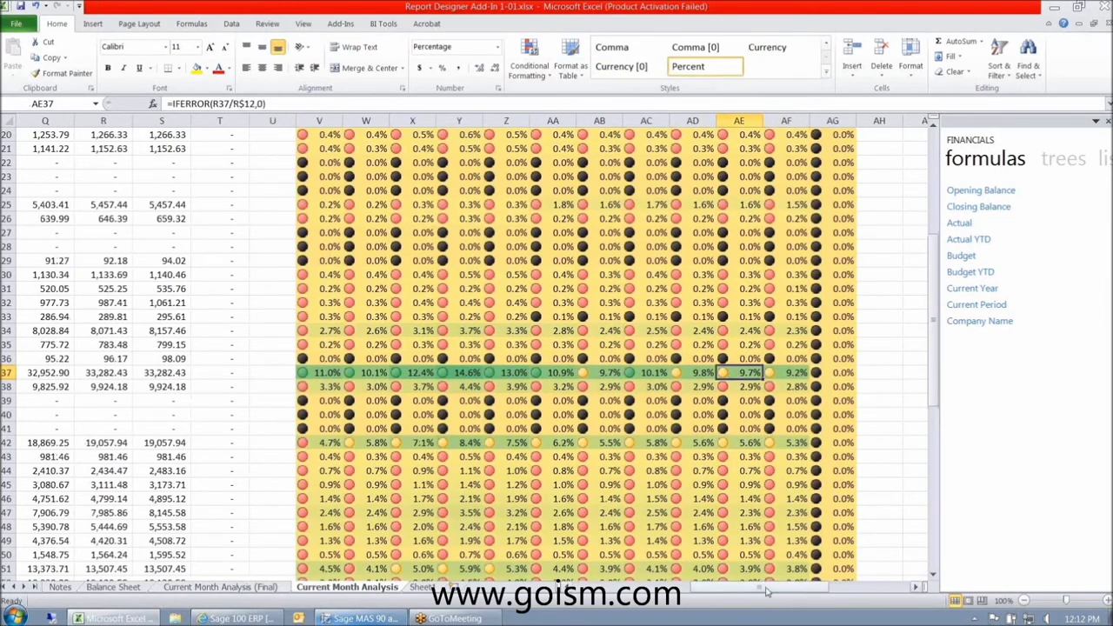
pyautogui.moveTo(769, 589); pyautogui.dragTo(769, 591)
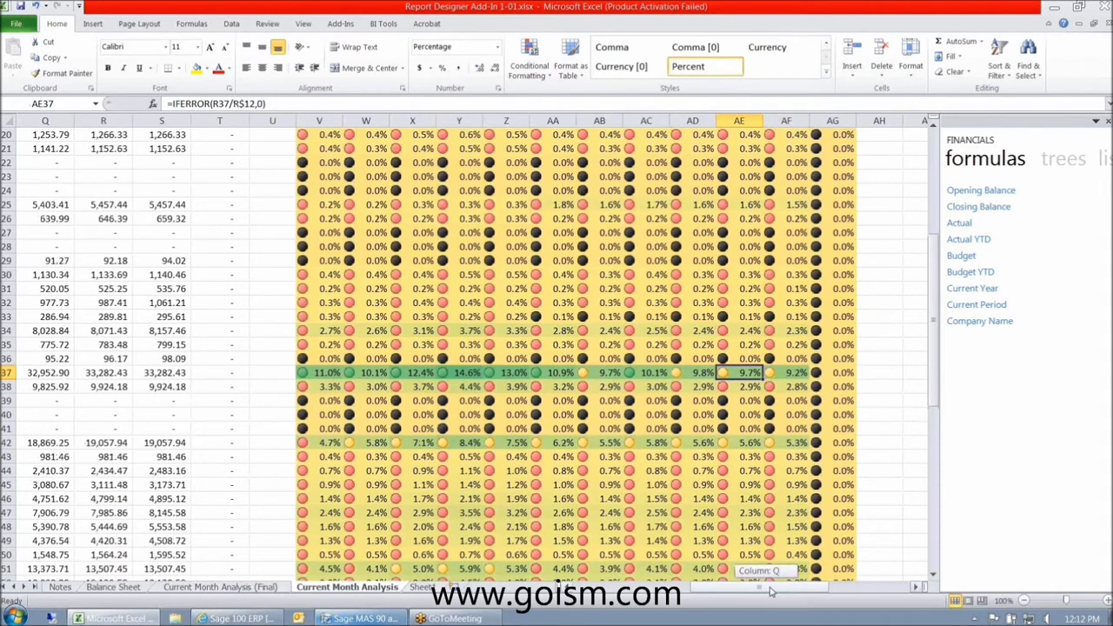
pyautogui.moveTo(770, 591); pyautogui.dragTo(861, 591)
pyautogui.scroll(6, 601, 201)
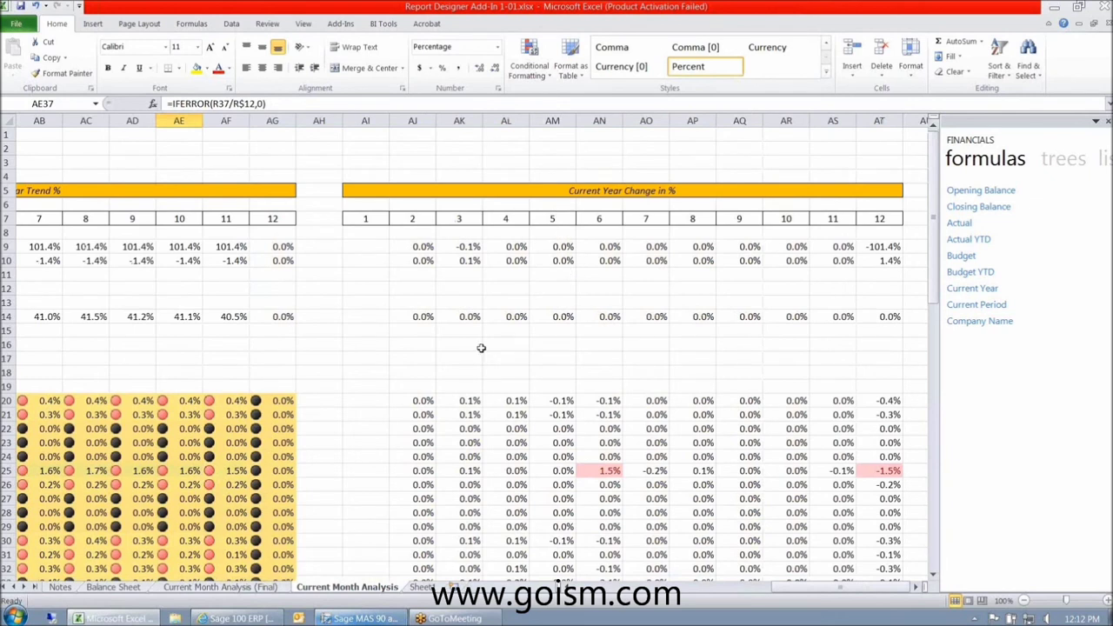
# - Inspect the trend and change formulas along row 21, including month 5 in AM21
pyautogui.click(415, 415)
pyautogui.press('Left')
pyautogui.press('Left')
pyautogui.press('Left')
pyautogui.press('Left')
pyautogui.press('Left')
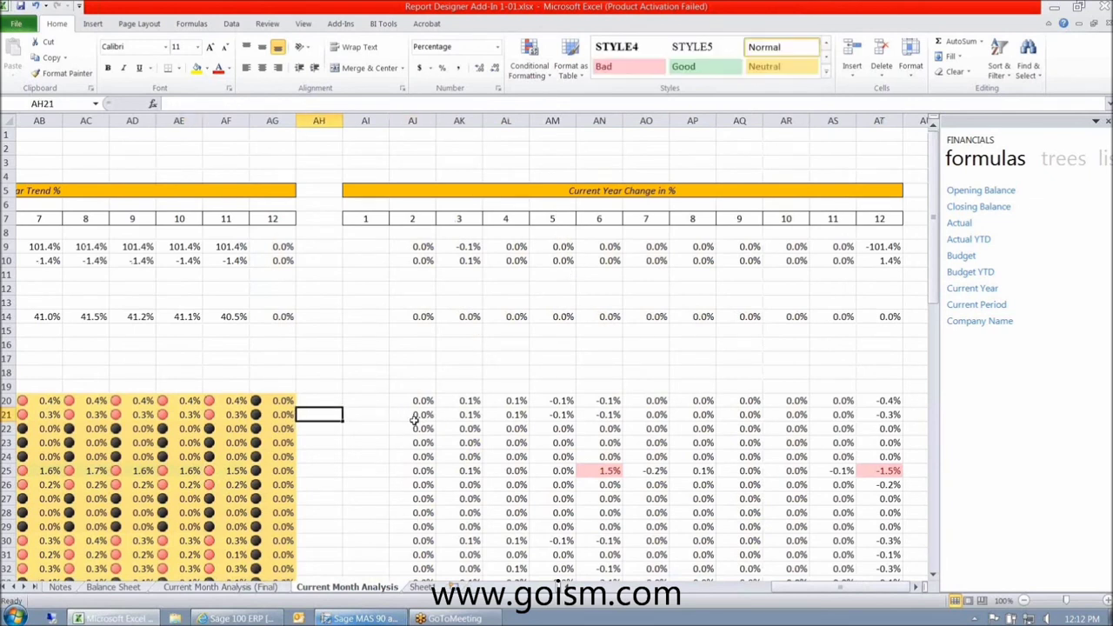
pyautogui.press('Left')
pyautogui.press('Left')
pyautogui.press('Left')
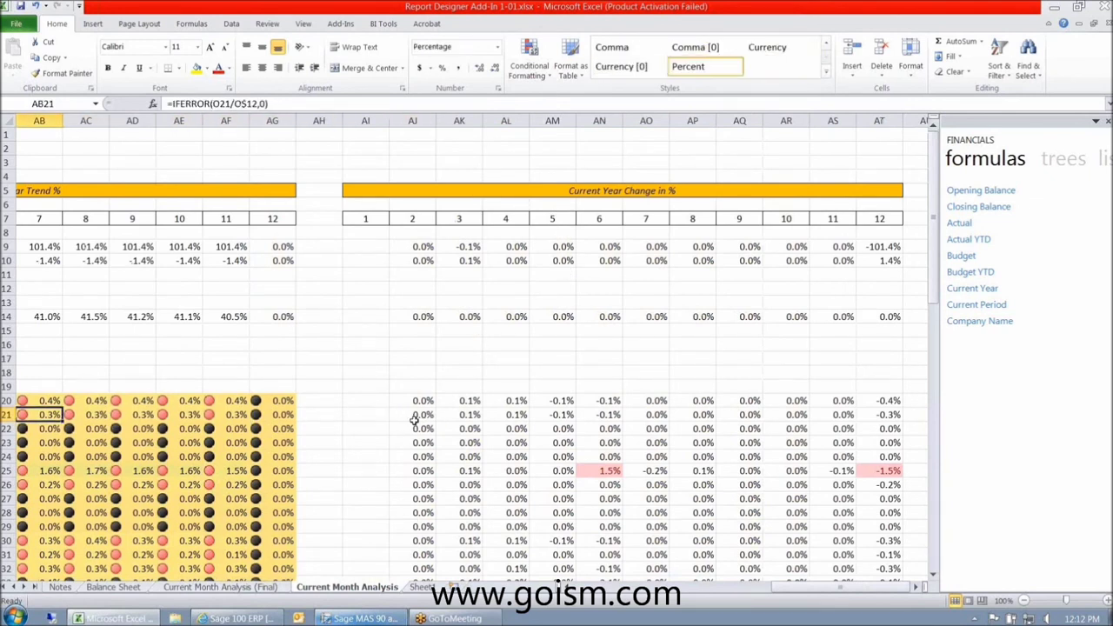
pyautogui.press('Left')
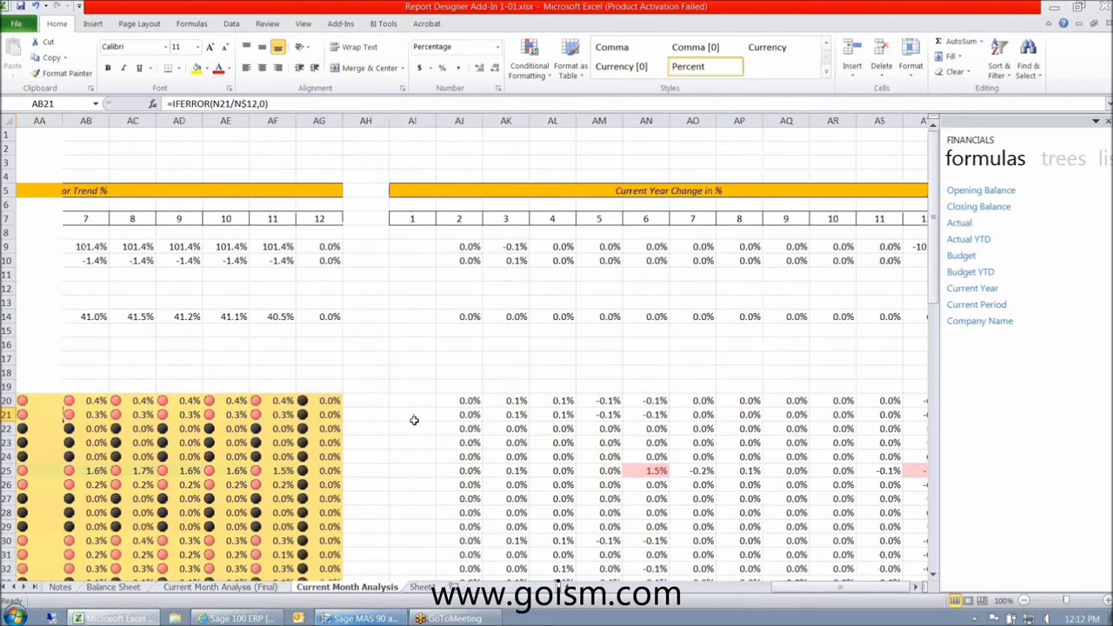
pyautogui.press('Left')
pyautogui.press('Left')
pyautogui.press('Left')
pyautogui.hotkey('ctrl', 'Right')
pyautogui.hotkey('ctrl', 'Right')
pyautogui.hotkey('ctrl', 'Right')
pyautogui.press('Right')
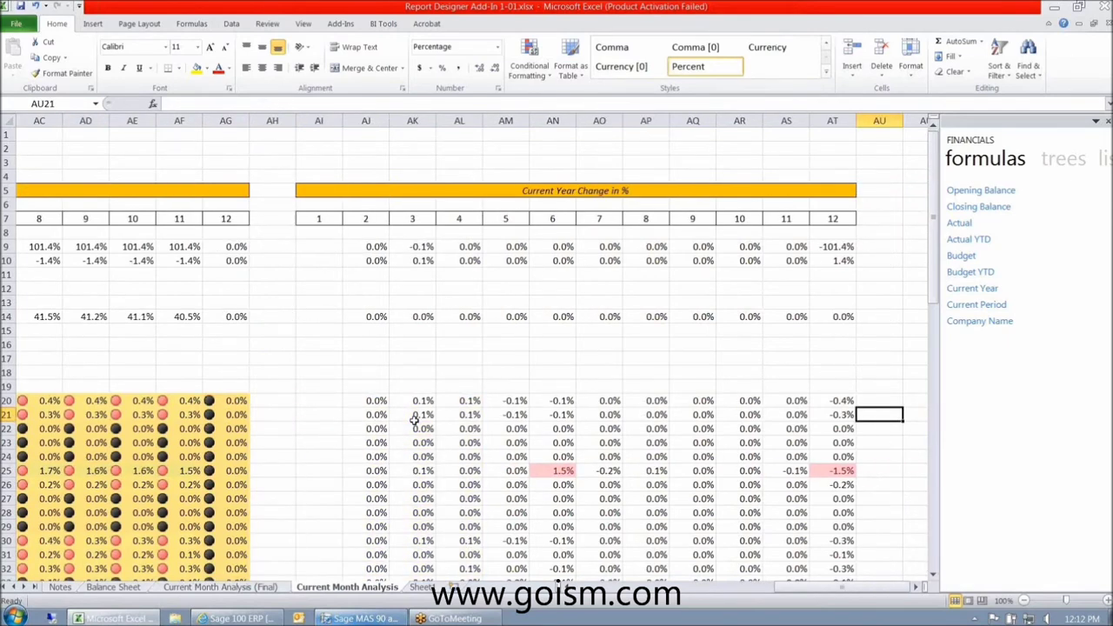
pyautogui.hscroll(2, 414, 420)
pyautogui.click(413, 420)
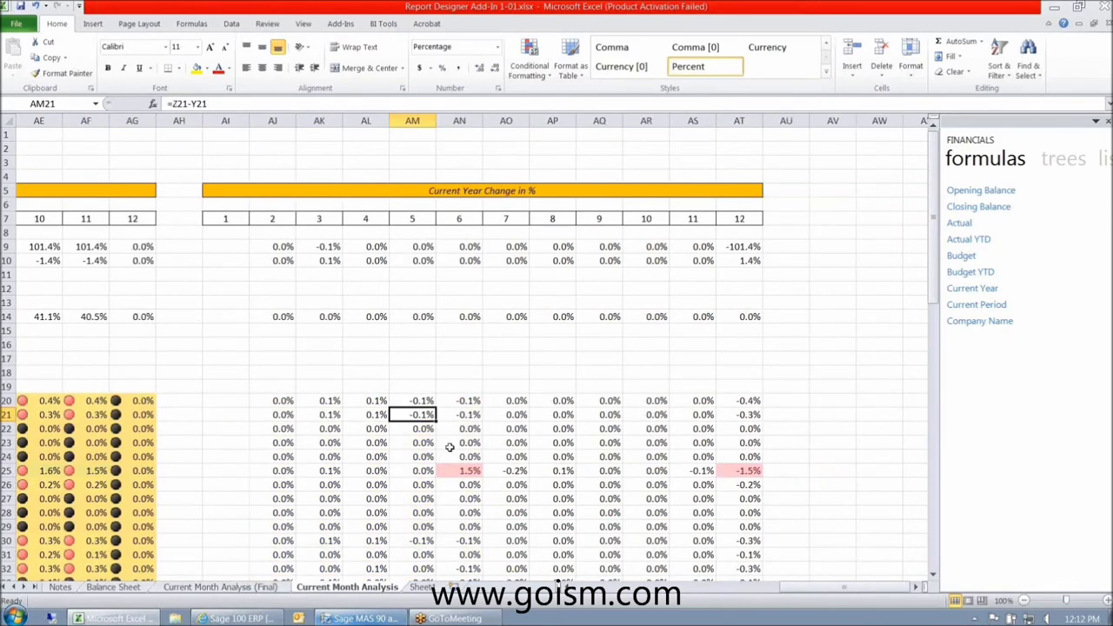
# - Select the change values from AJ20 across to column AT and down the table
pyautogui.scroll(-1, 450, 447)
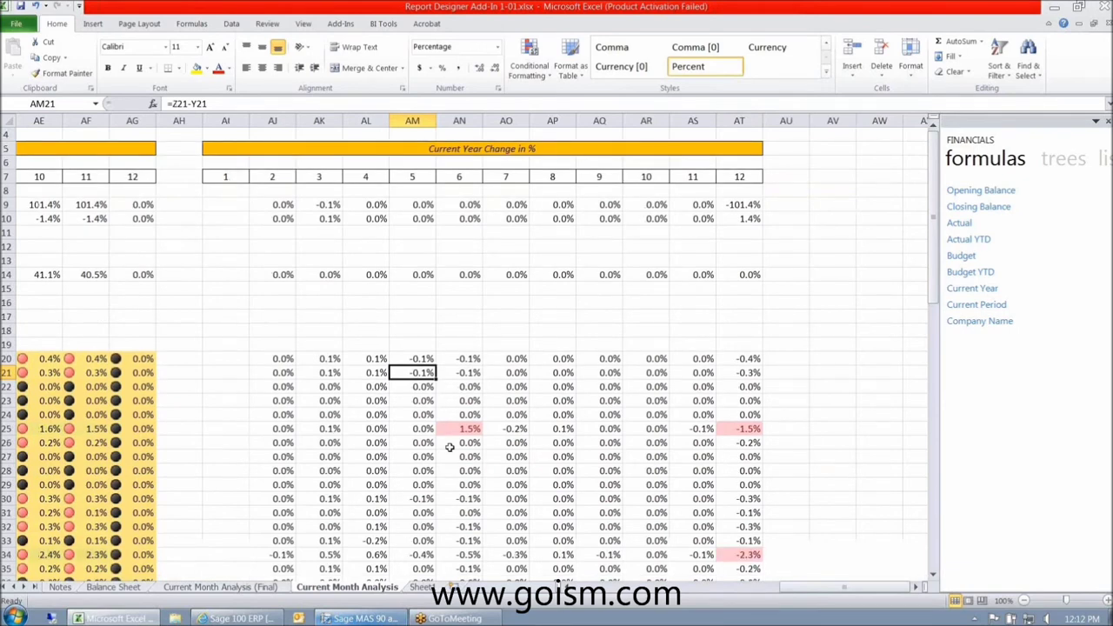
pyautogui.scroll(-3, 450, 447)
pyautogui.moveTo(278, 232); pyautogui.dragTo(724, 520)
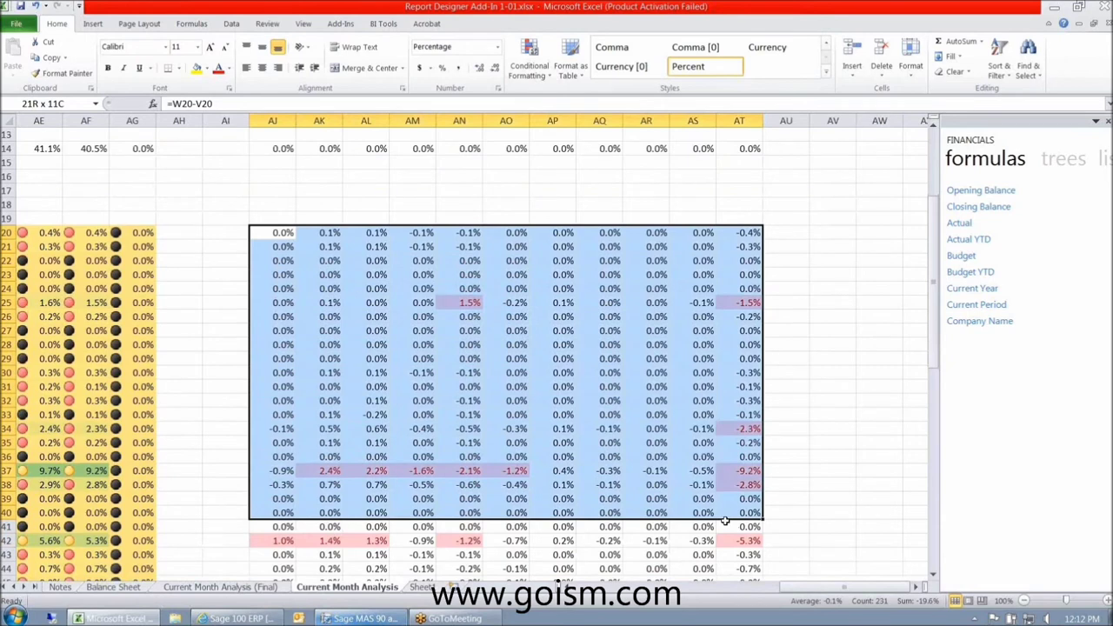
pyautogui.moveTo(724, 520); pyautogui.dragTo(728, 613)
# - Highlight change values greater than 1.0% with Green Fill with Dark Green Text
pyautogui.click(529, 65)
pyautogui.moveTo(592, 99)
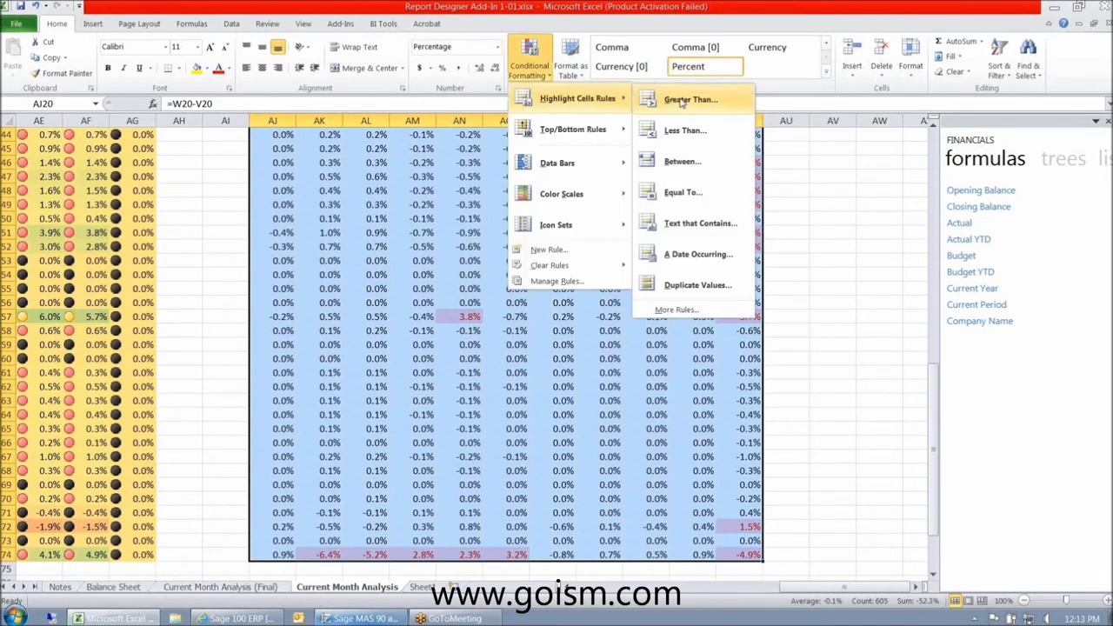
pyautogui.click(681, 100)
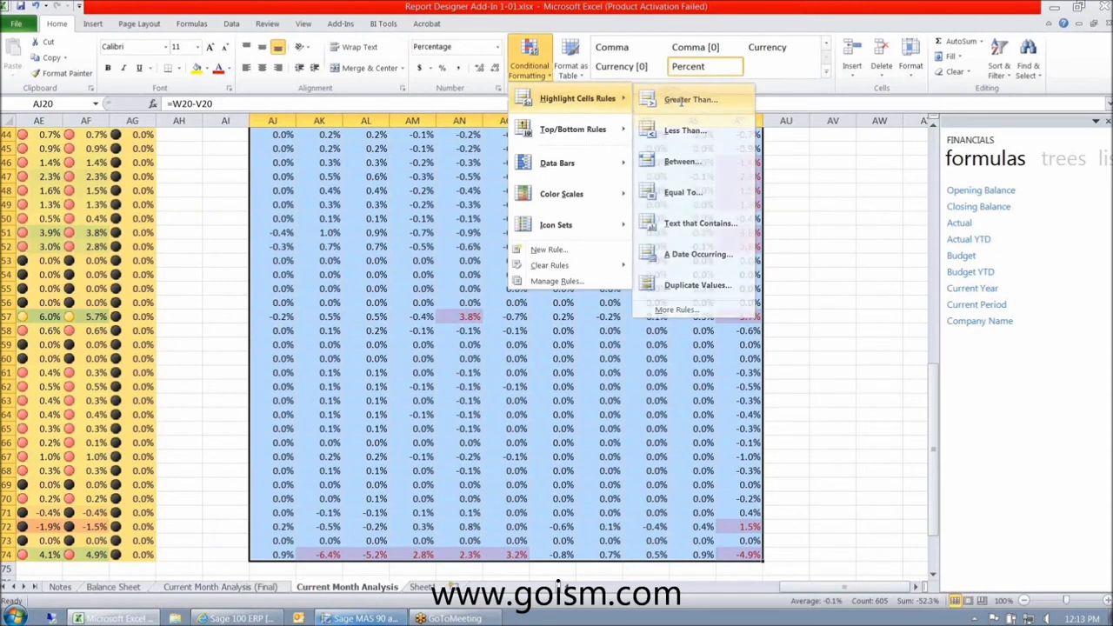
pyautogui.write('1')
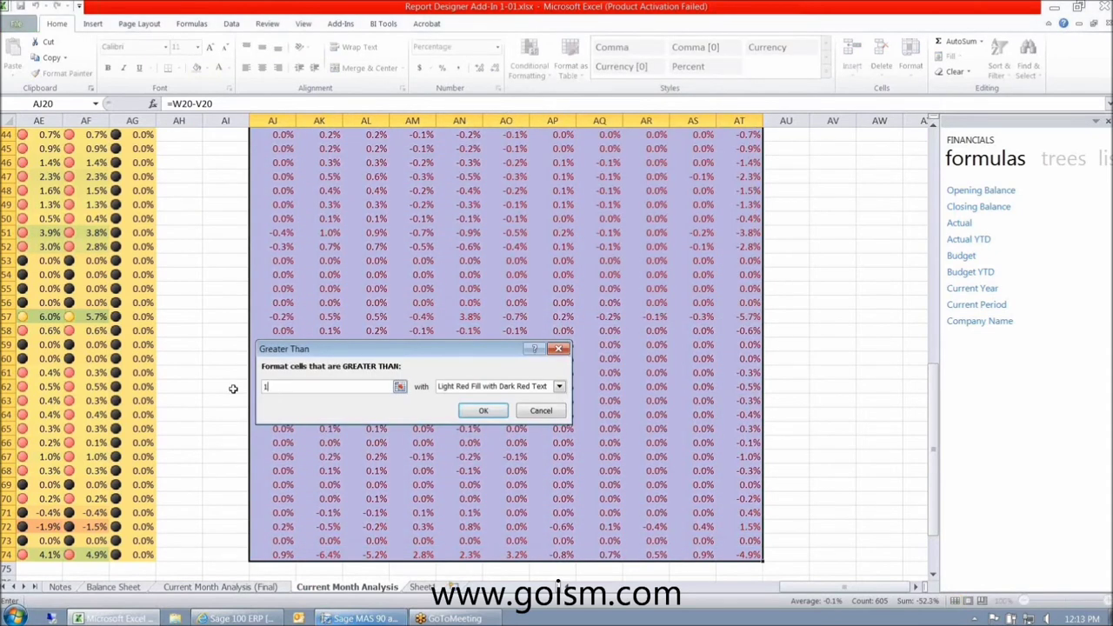
pyautogui.write('.0%')
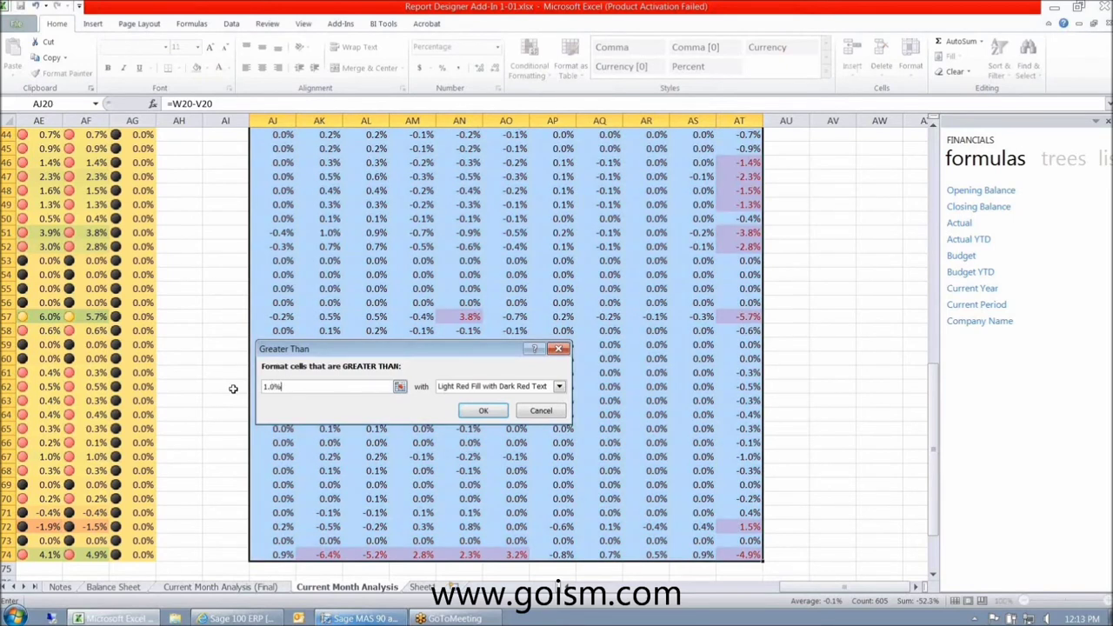
pyautogui.click(559, 386)
pyautogui.click(550, 418)
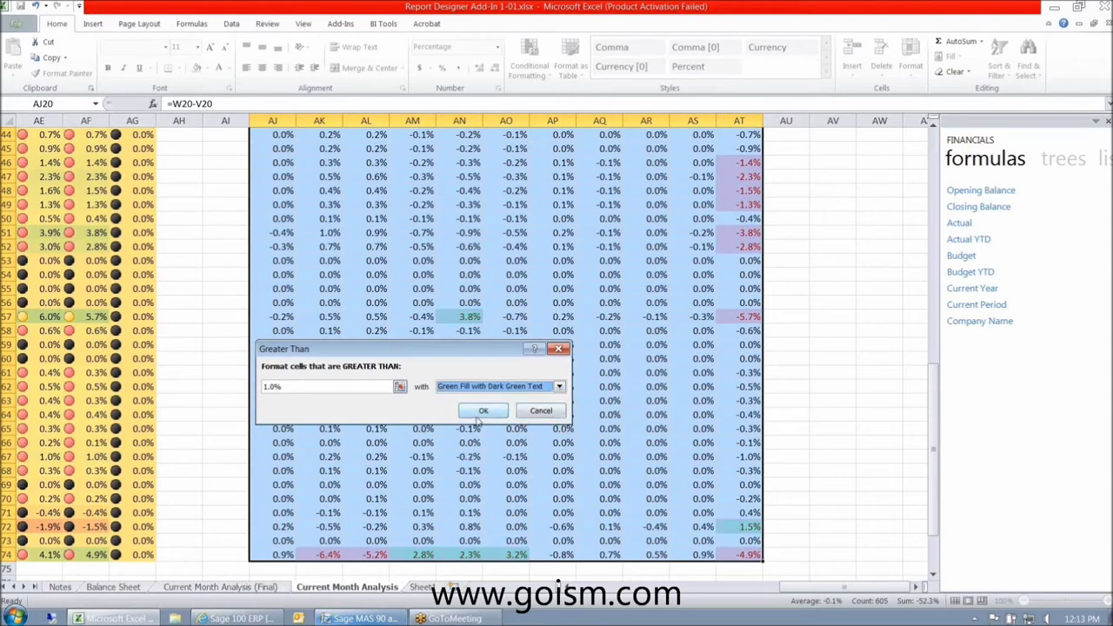
pyautogui.click(481, 411)
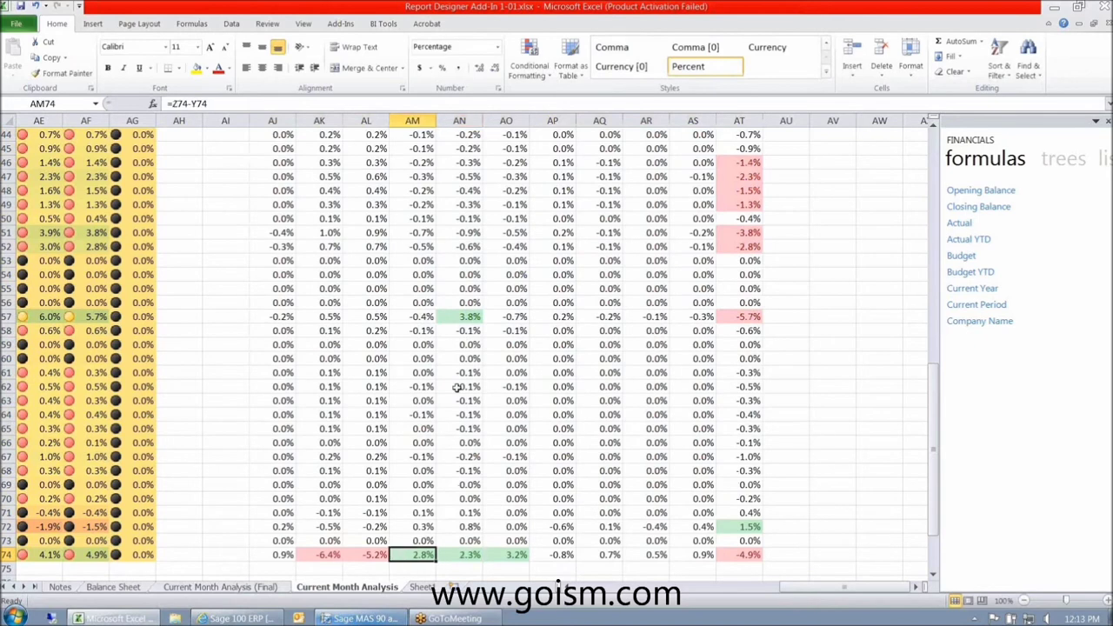
# - Check the highlighted change values in AT25, AT37, AT34, AN25, AN37 and AO37
pyautogui.scroll(1, 457, 388)
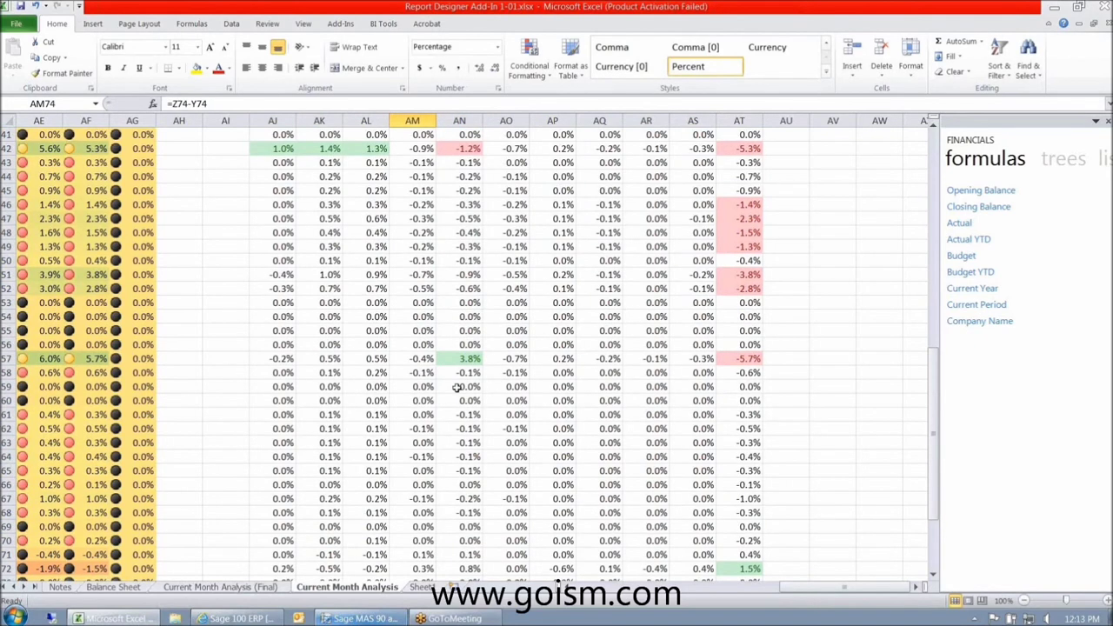
pyautogui.scroll(9, 457, 388)
pyautogui.click(738, 288)
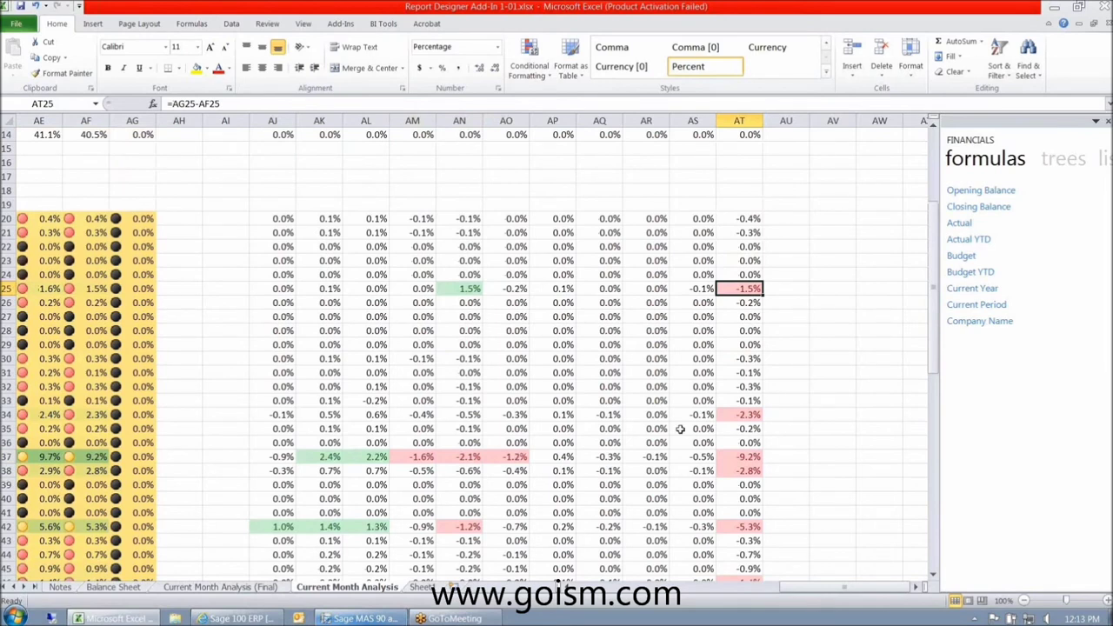
pyautogui.click(744, 457)
pyautogui.click(744, 409)
pyautogui.click(736, 294)
pyautogui.click(460, 292)
pyautogui.click(465, 454)
pyautogui.click(520, 461)
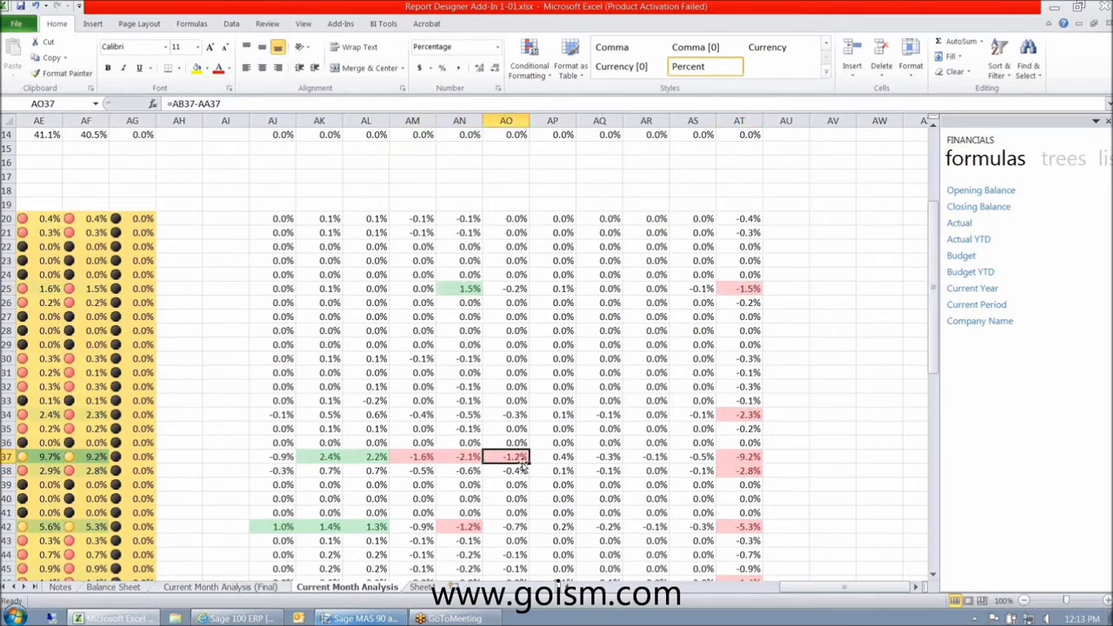
# - Scroll back to the top of the income statement and switch to the BI Tools ribbon
pyautogui.scroll(1, 522, 467)
pyautogui.scroll(4, 522, 467)
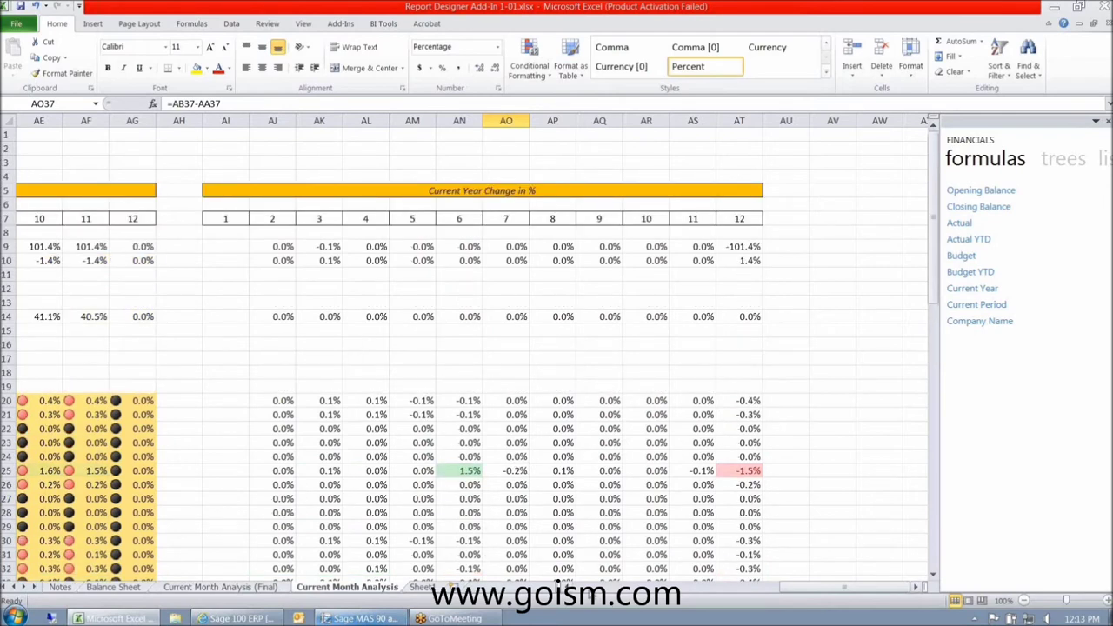
pyautogui.click(561, 586)
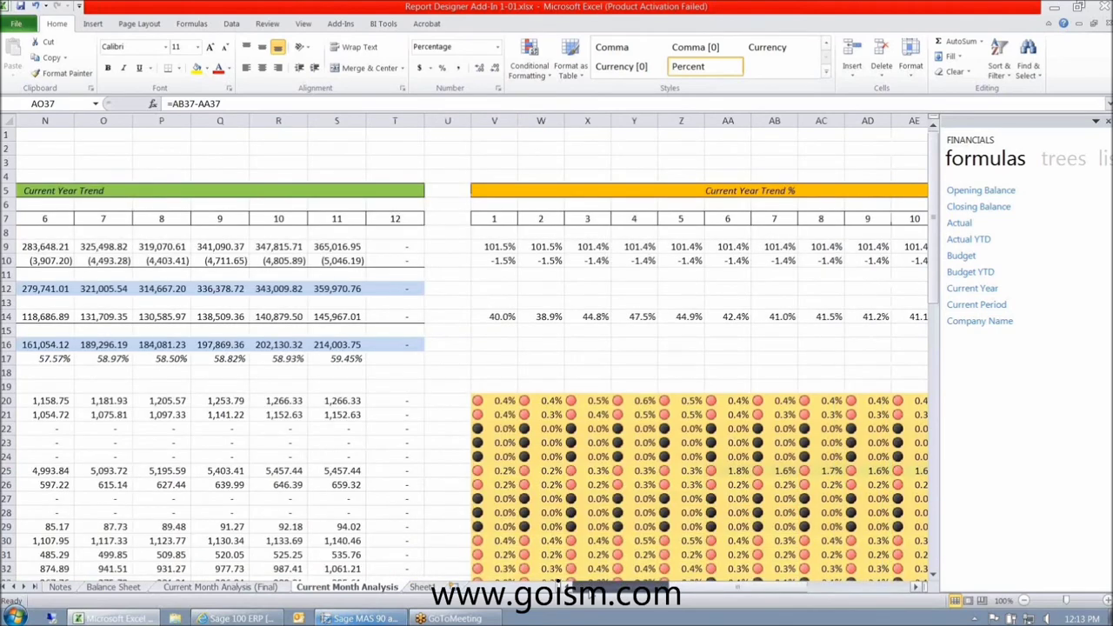
pyautogui.click(561, 586)
pyautogui.click(384, 23)
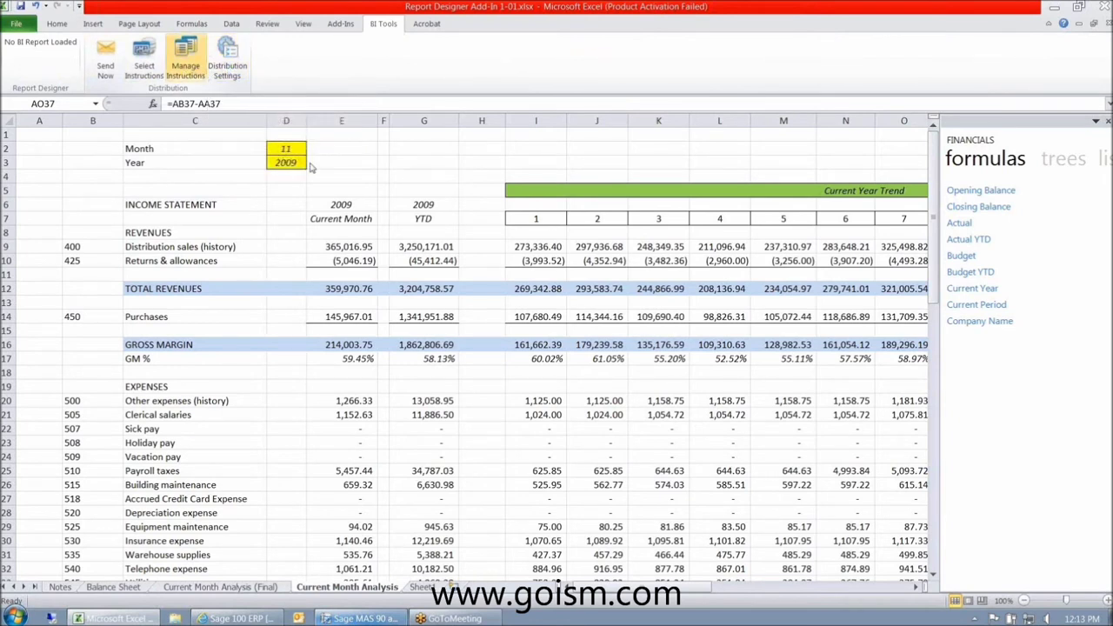
# - Create a distribution instruction named Financial Analysis, then cancel its edit settings
pyautogui.click(665, 264)
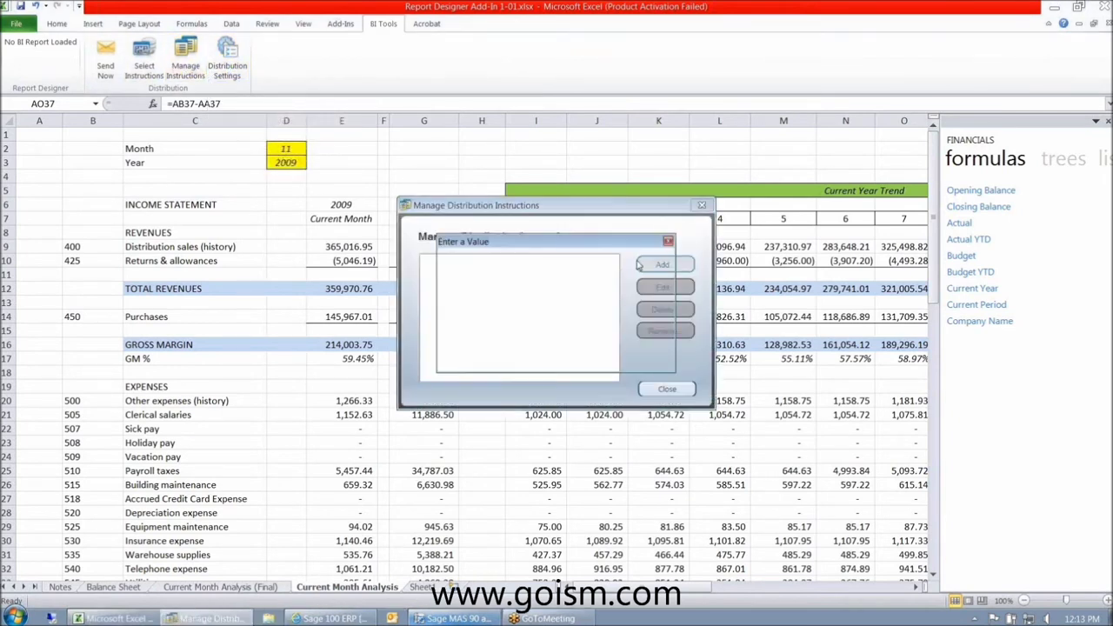
pyautogui.write('Financial')
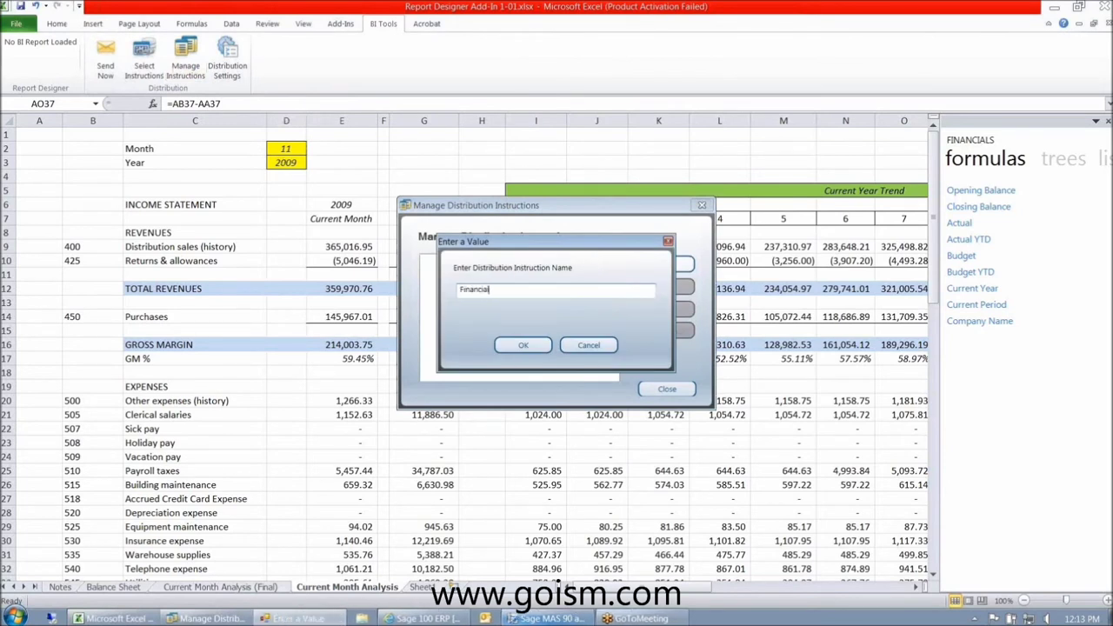
pyautogui.write(' Analysis')
pyautogui.click(542, 347)
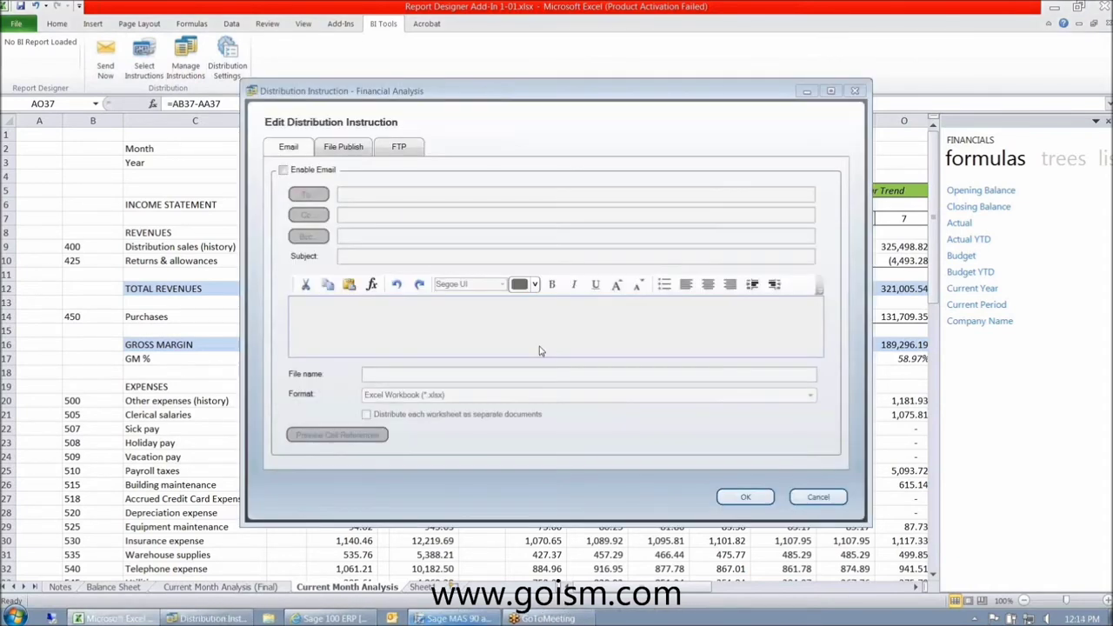
pyautogui.click(796, 490)
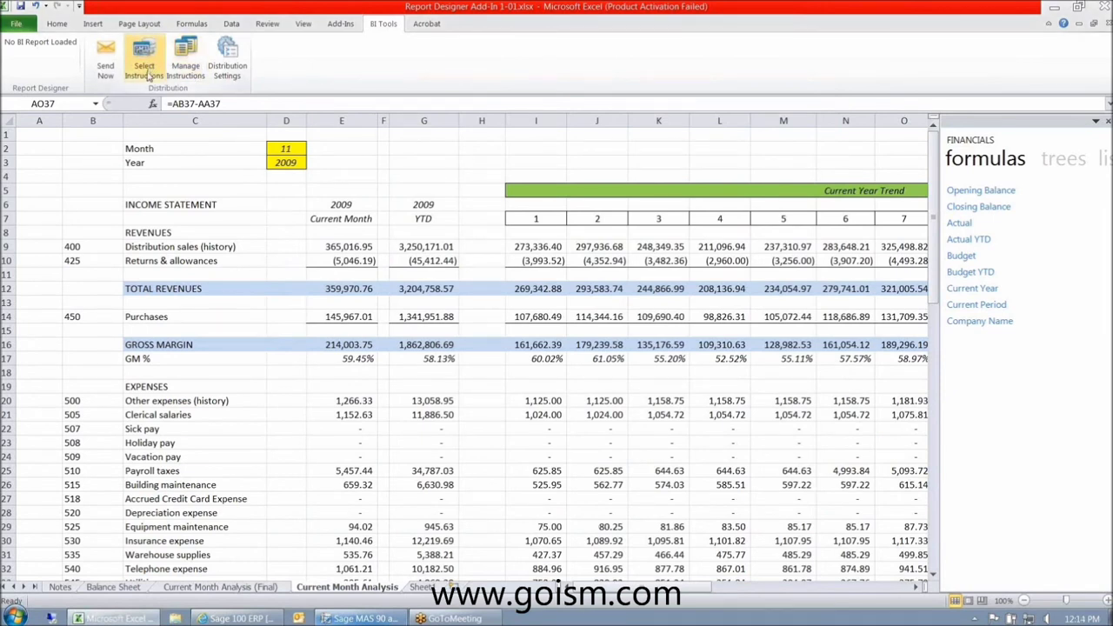
# - Re-create the Financial Analysis instruction from the distribution instructions manager
pyautogui.click(147, 63)
pyautogui.press('Return')
pyautogui.click(185, 64)
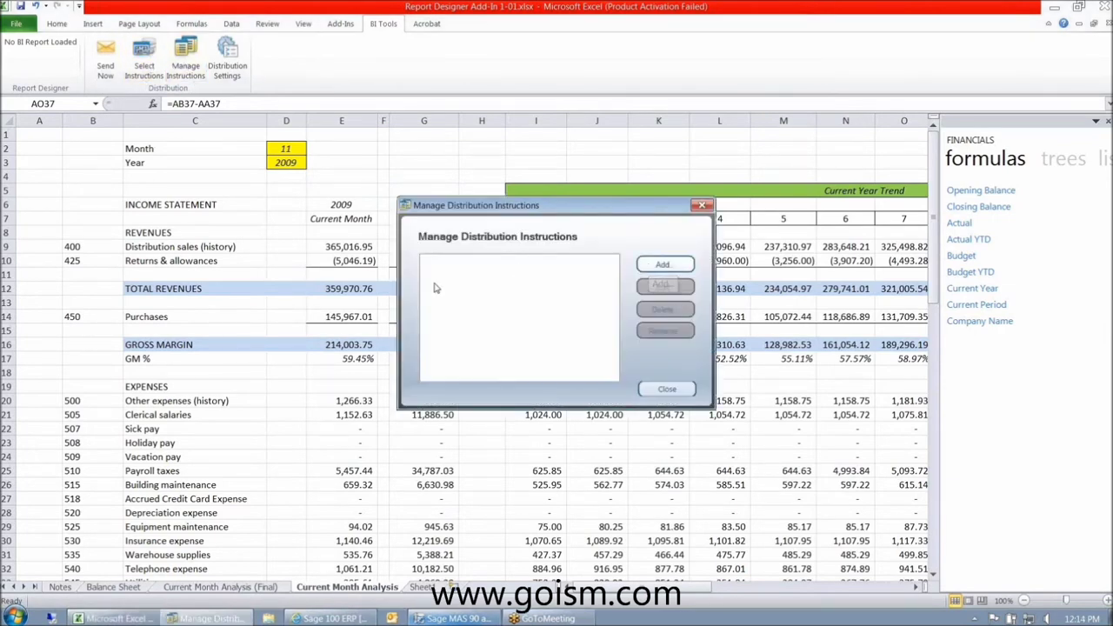
pyautogui.click(665, 264)
pyautogui.write('Financia')
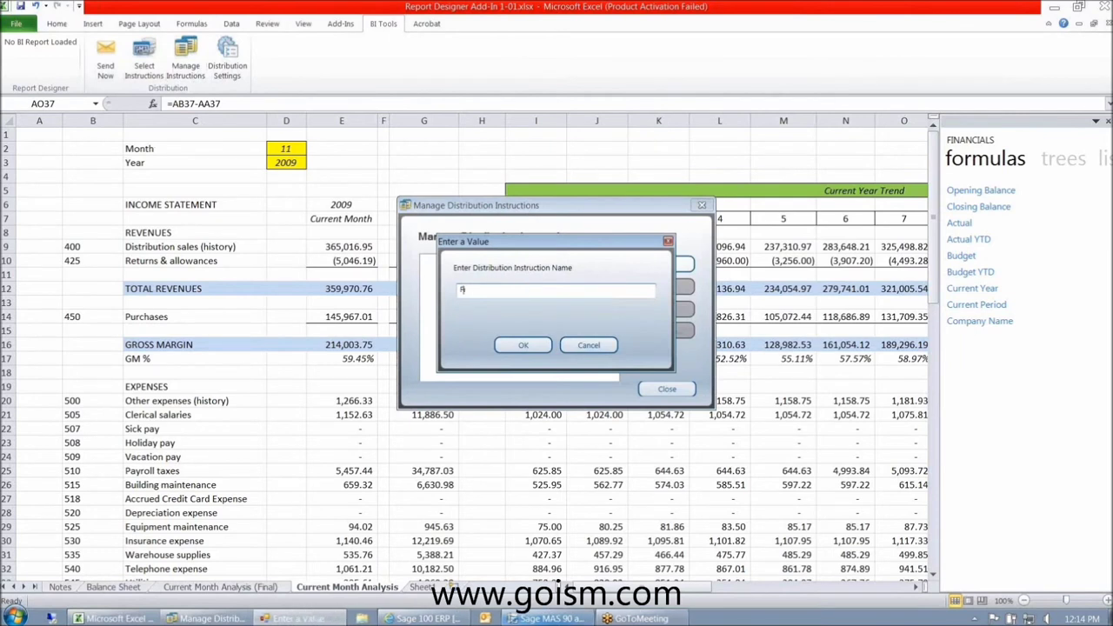
pyautogui.write('l Analysis')
pyautogui.click(526, 346)
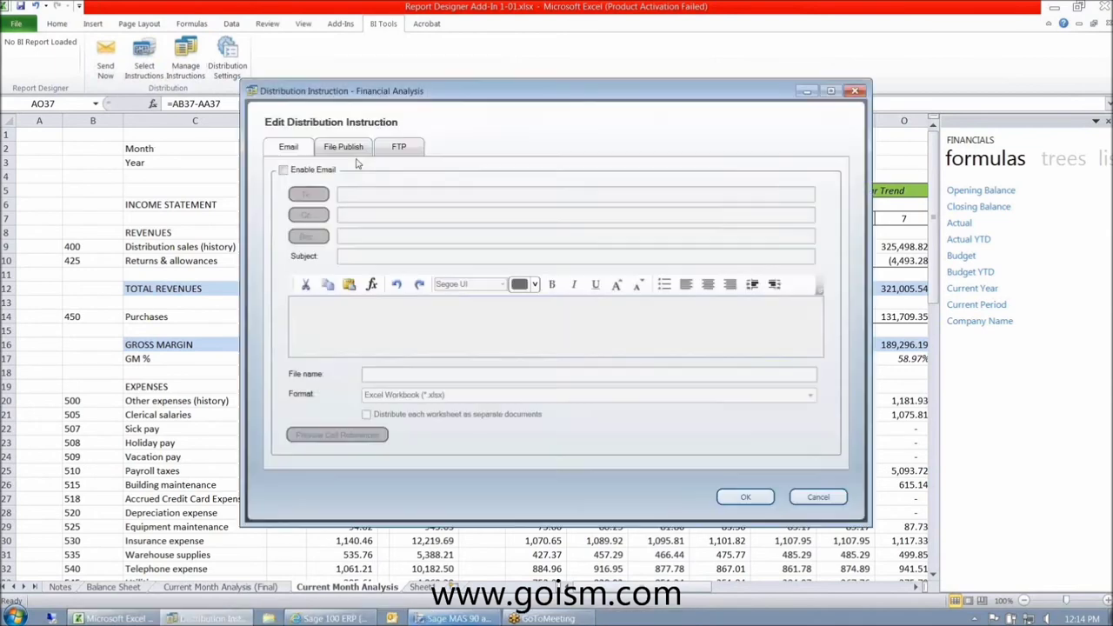
# - Enable e-mail distribution and tick distributing each worksheet as a separate document
pyautogui.click(283, 170)
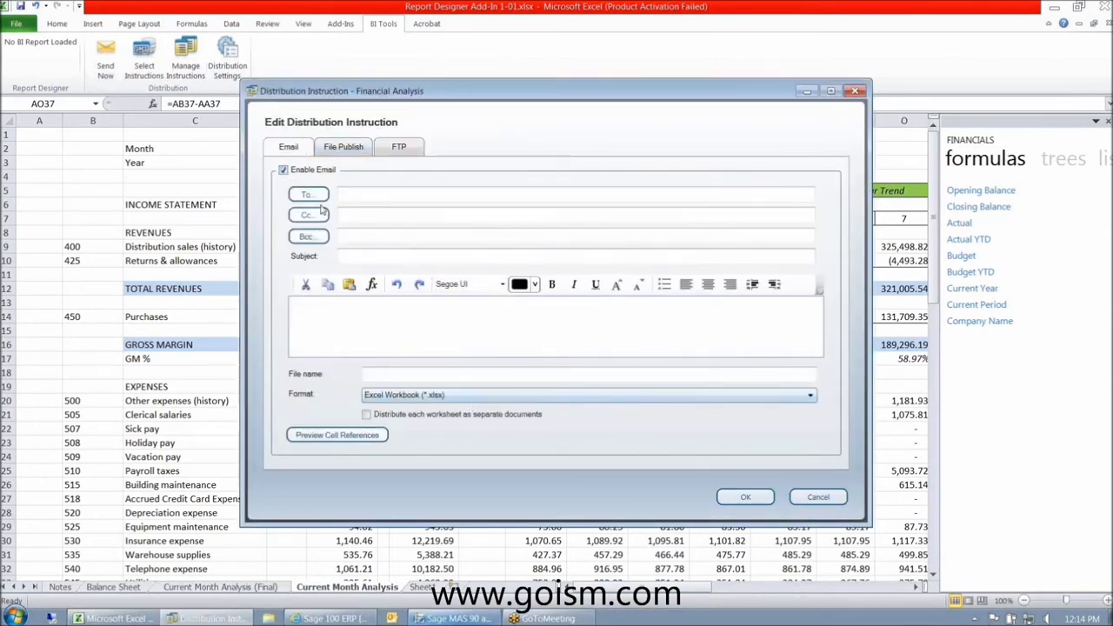
pyautogui.click(340, 147)
pyautogui.click(398, 147)
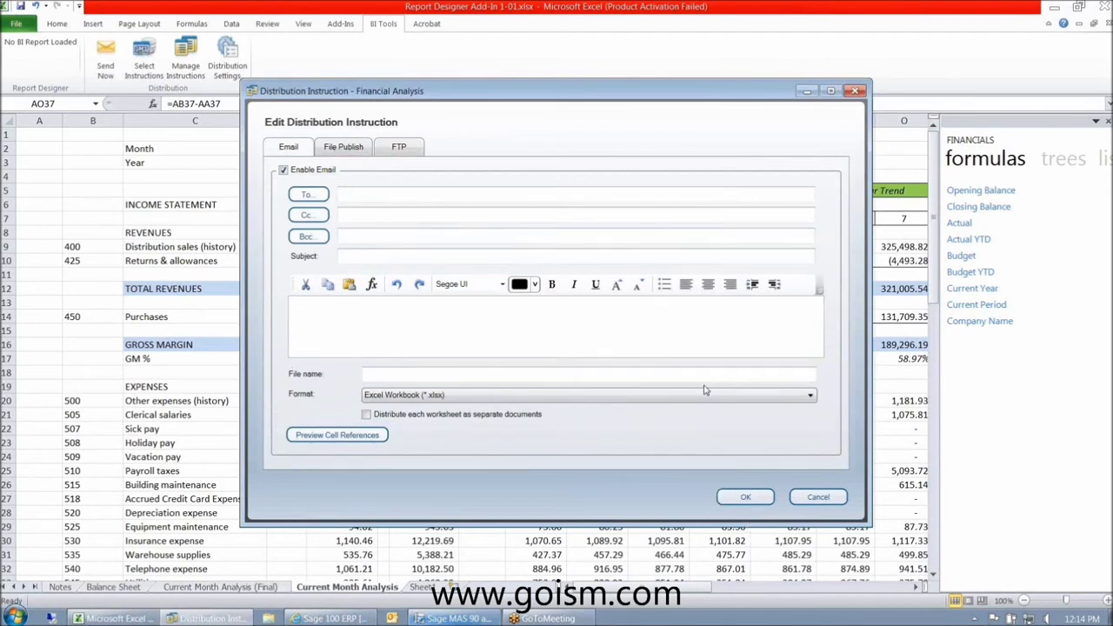
pyautogui.click(368, 416)
pyautogui.click(744, 503)
pyautogui.click(652, 382)
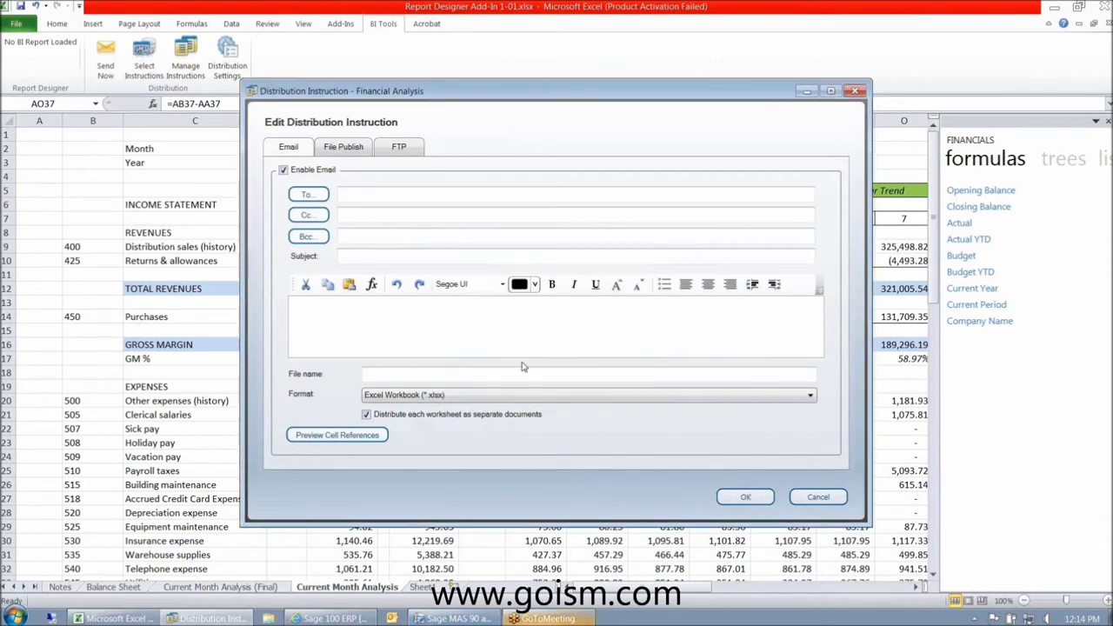
# - Enter the recipient's e-mail address, subject 'sample' and an output file name, then save
pyautogui.press('Tab')
pyautogui.press('Tab')
pyautogui.press('Tab')
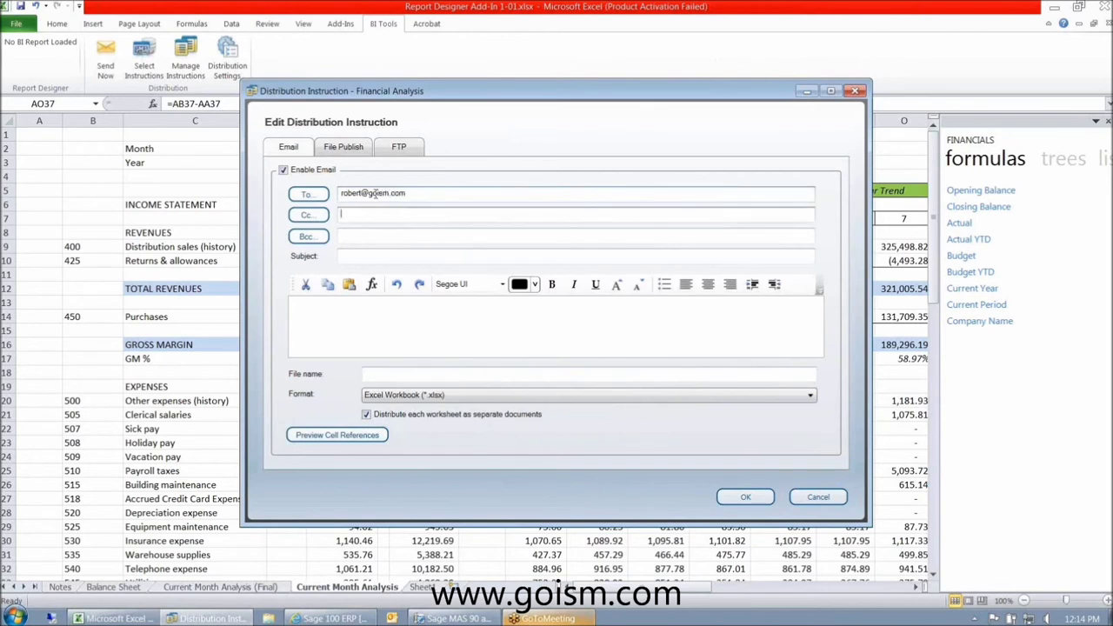
pyautogui.write('sample')
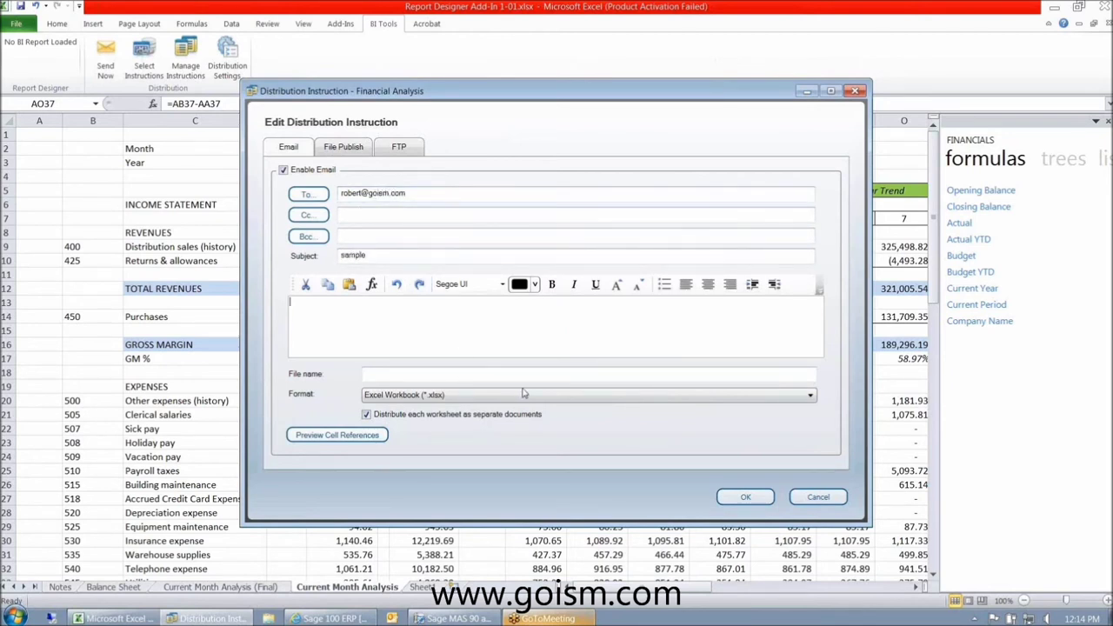
pyautogui.click(745, 496)
pyautogui.click(660, 379)
pyautogui.click(470, 374)
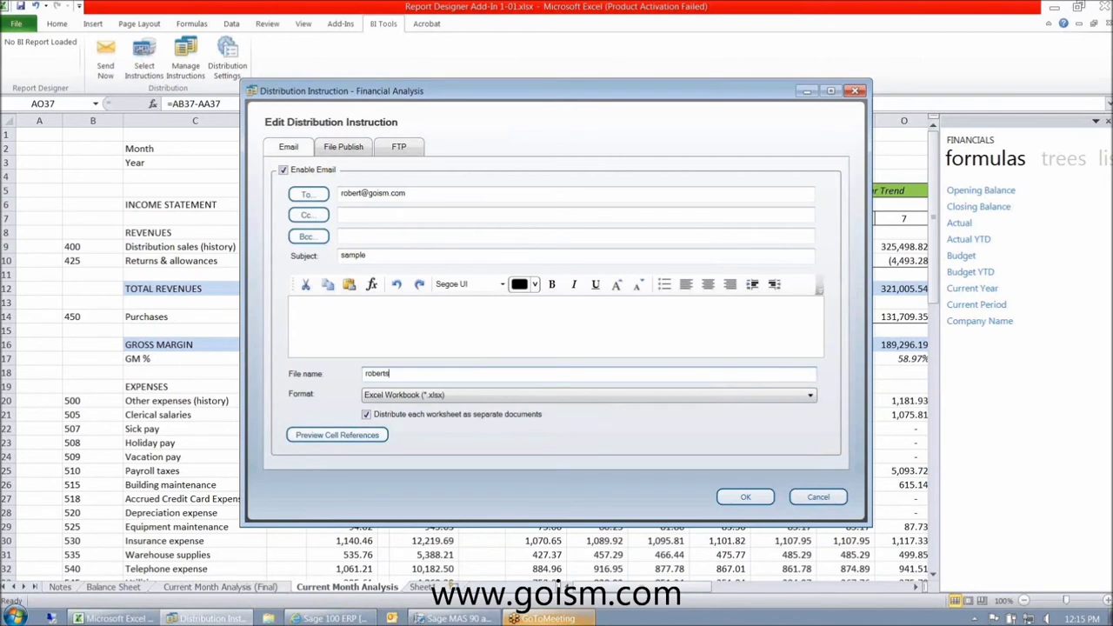
pyautogui.click(745, 496)
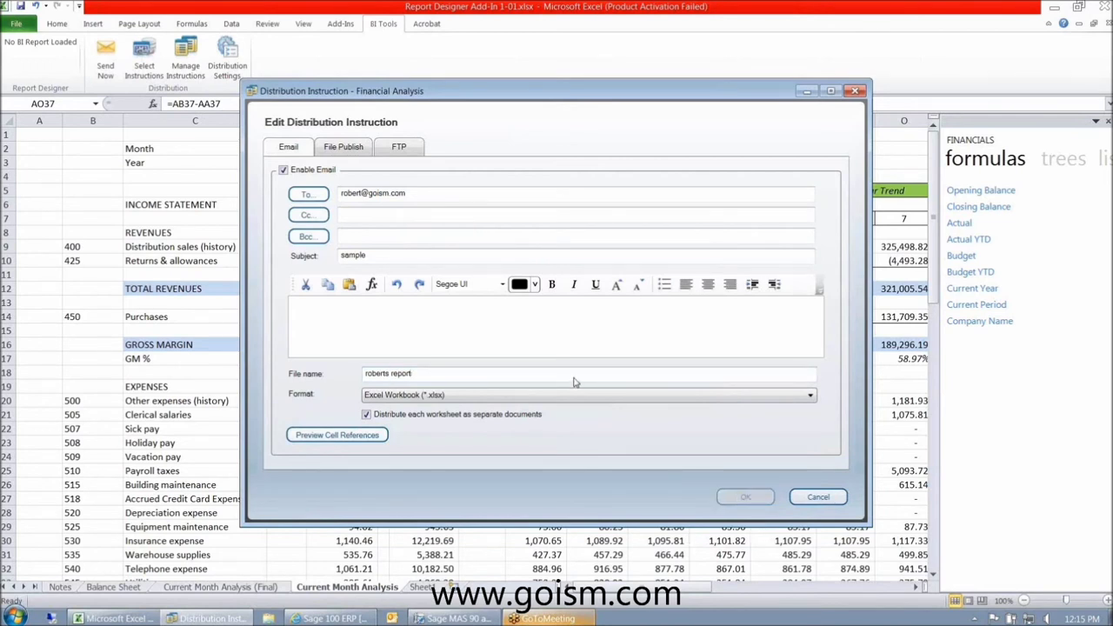
# - Put Financial Analysis in use for Balance Sheet and Current Month Analysis, sending all on scheduled runs
pyautogui.click(148, 70)
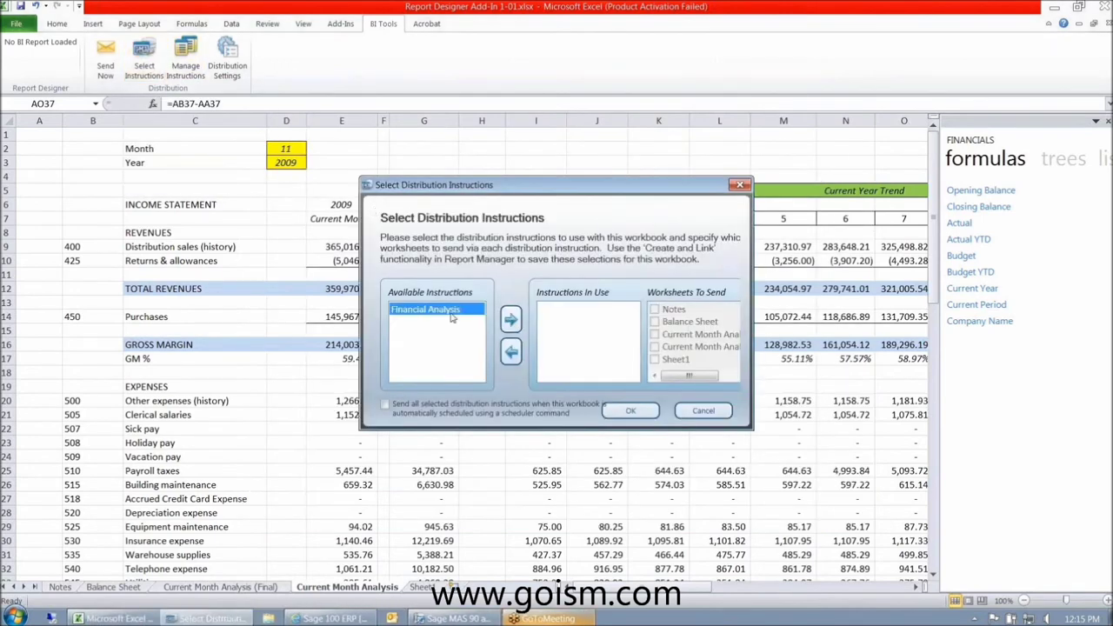
pyautogui.click(511, 320)
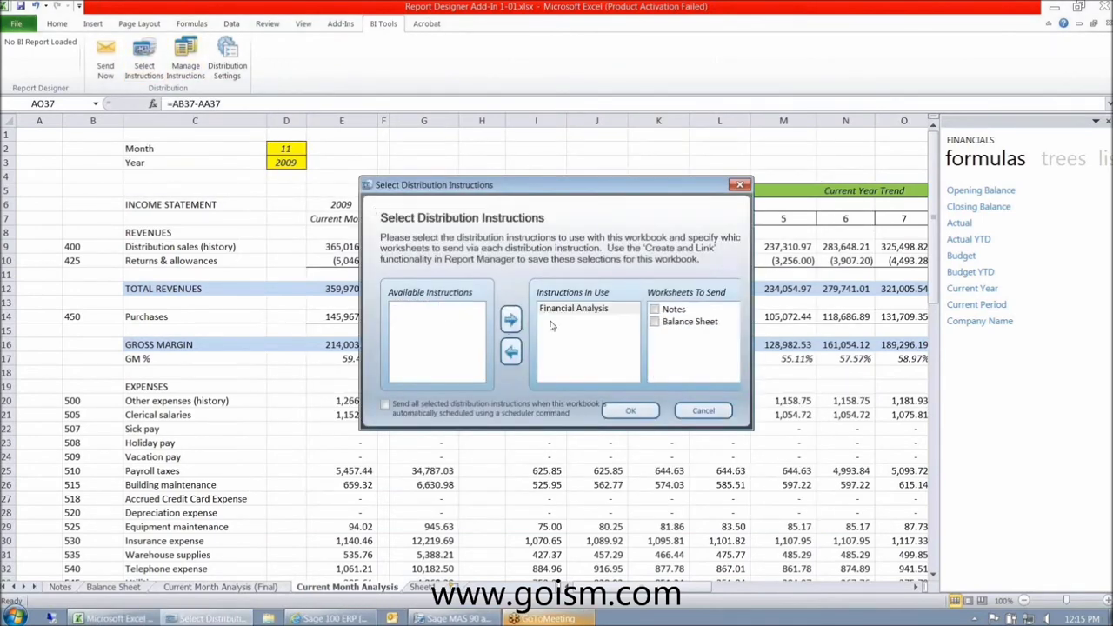
pyautogui.click(655, 322)
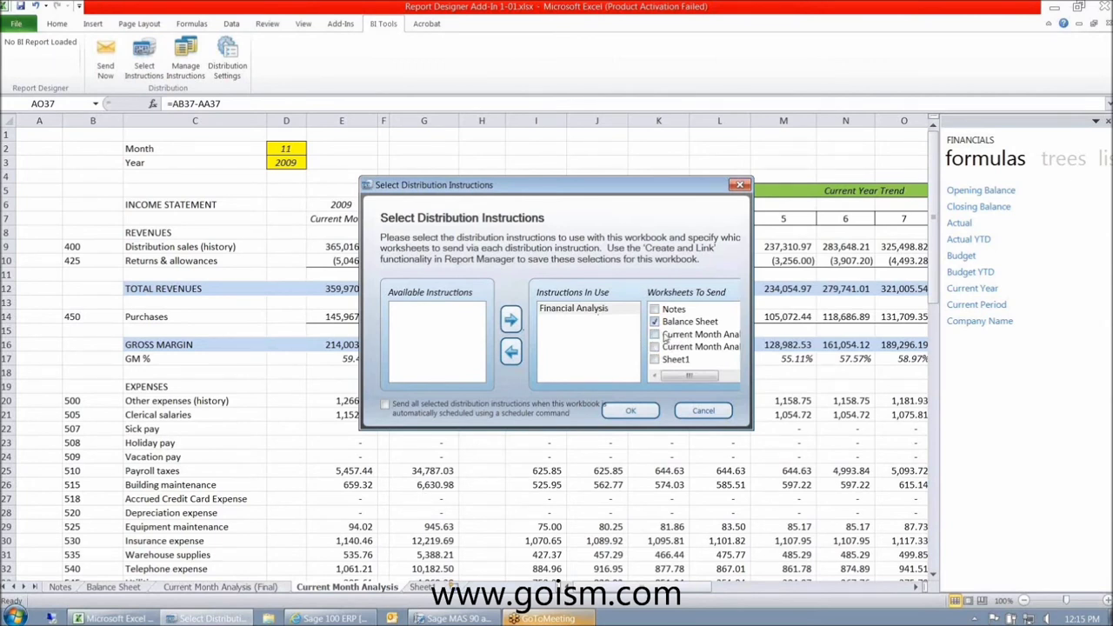
pyautogui.click(654, 335)
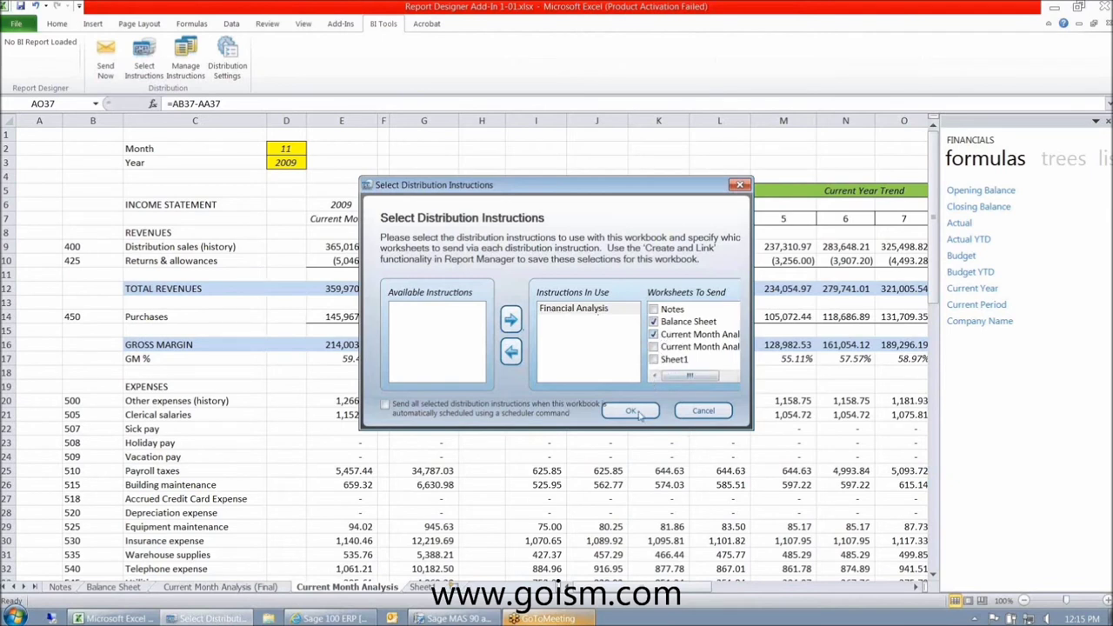
pyautogui.click(385, 404)
pyautogui.click(703, 411)
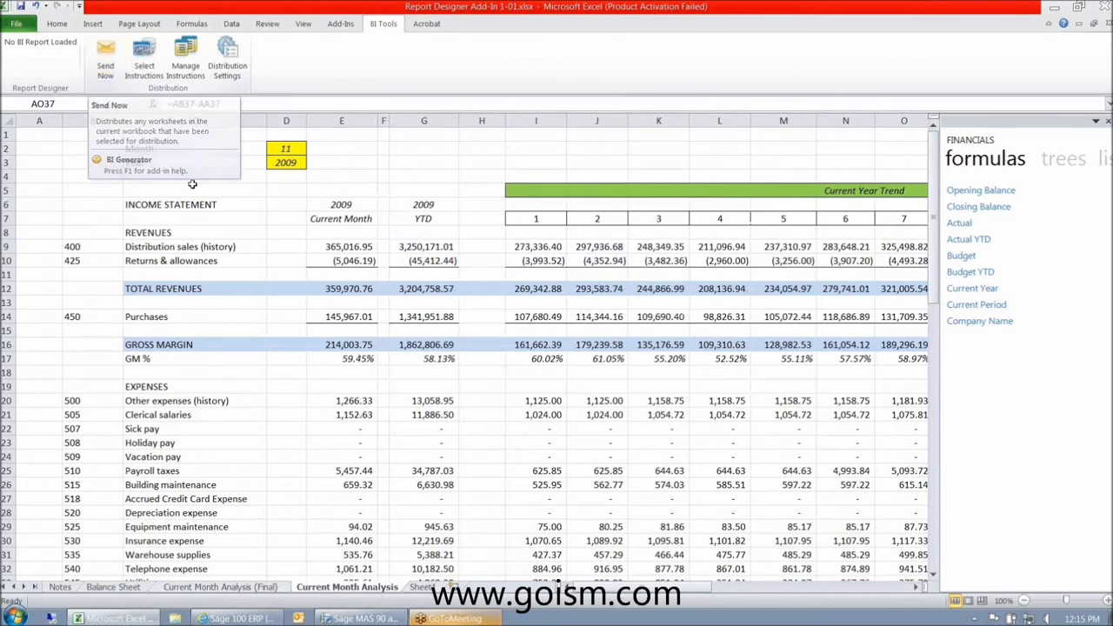
pyautogui.click(228, 65)
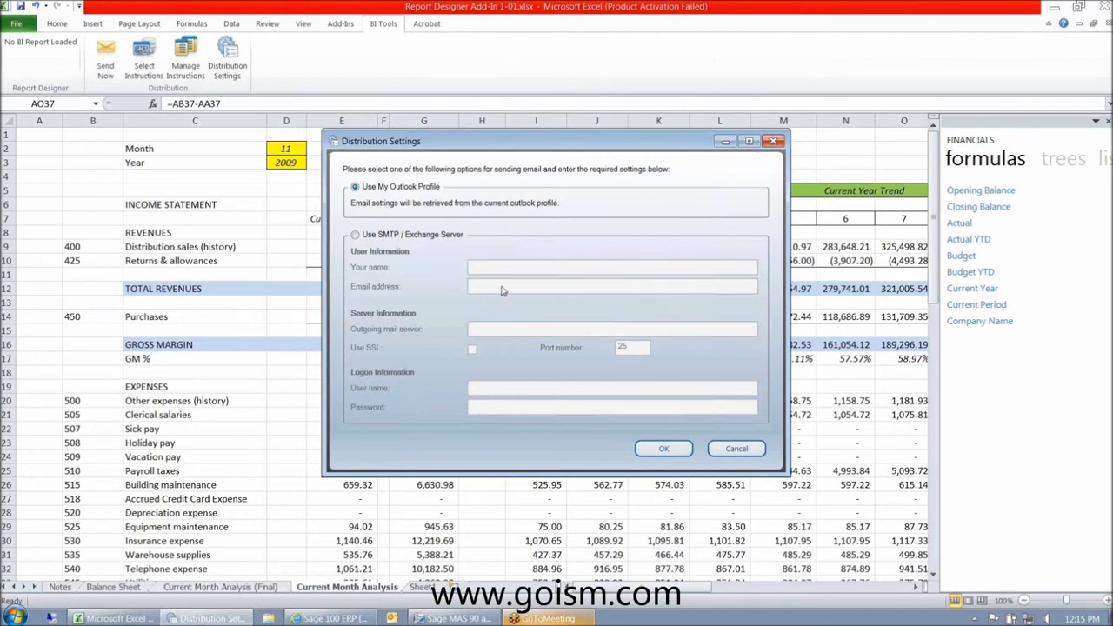
pyautogui.click(774, 141)
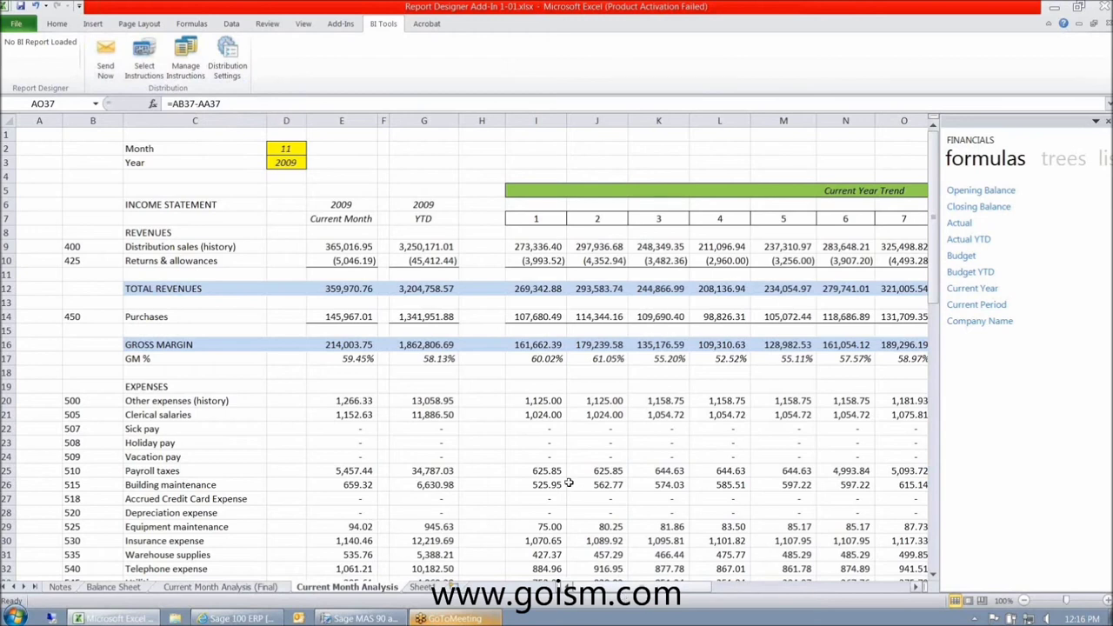
# - Select account numbers B9:B29, then B9:B16, and bring up Roberts Report actions in Sage Report Manager
pyautogui.moveTo(85, 251); pyautogui.dragTo(83, 519)
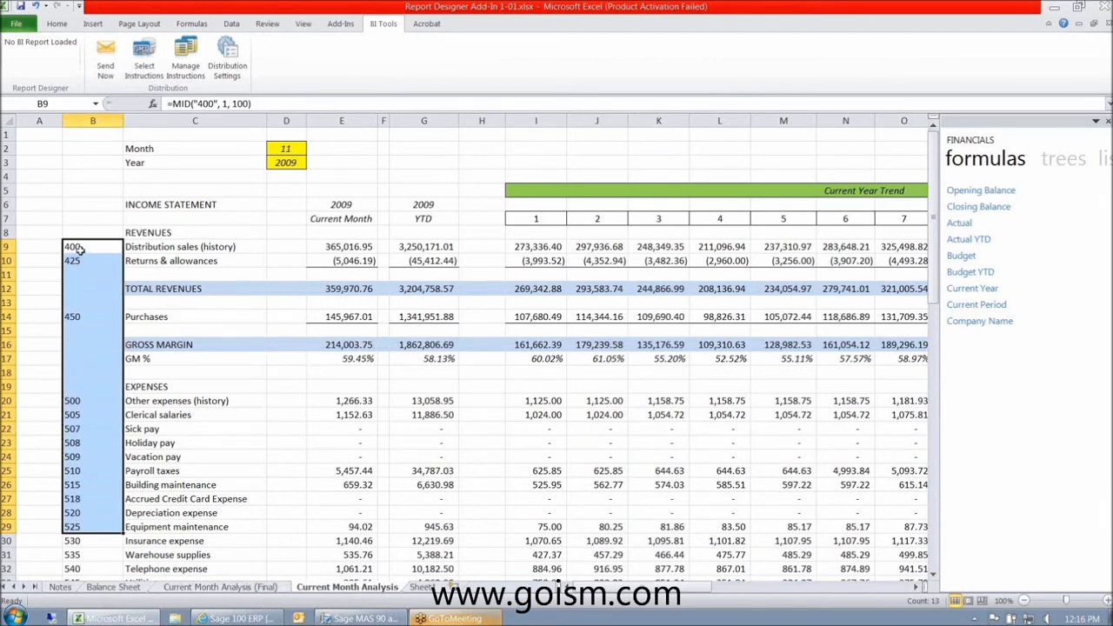
pyautogui.moveTo(81, 250); pyautogui.dragTo(66, 340)
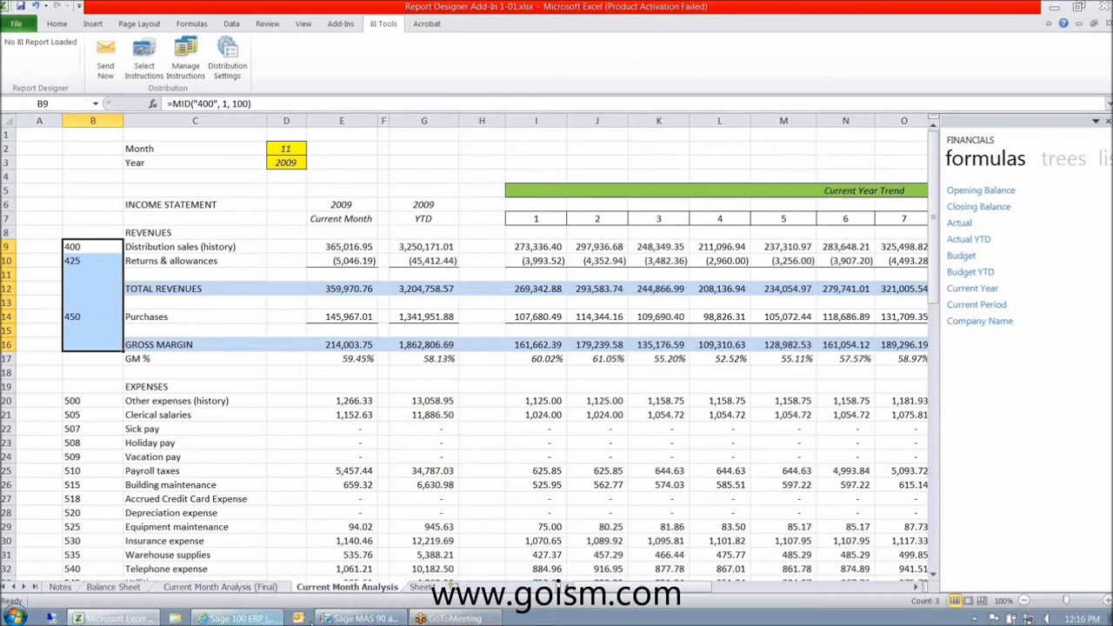
pyautogui.click(332, 619)
pyautogui.rightClick(78, 284)
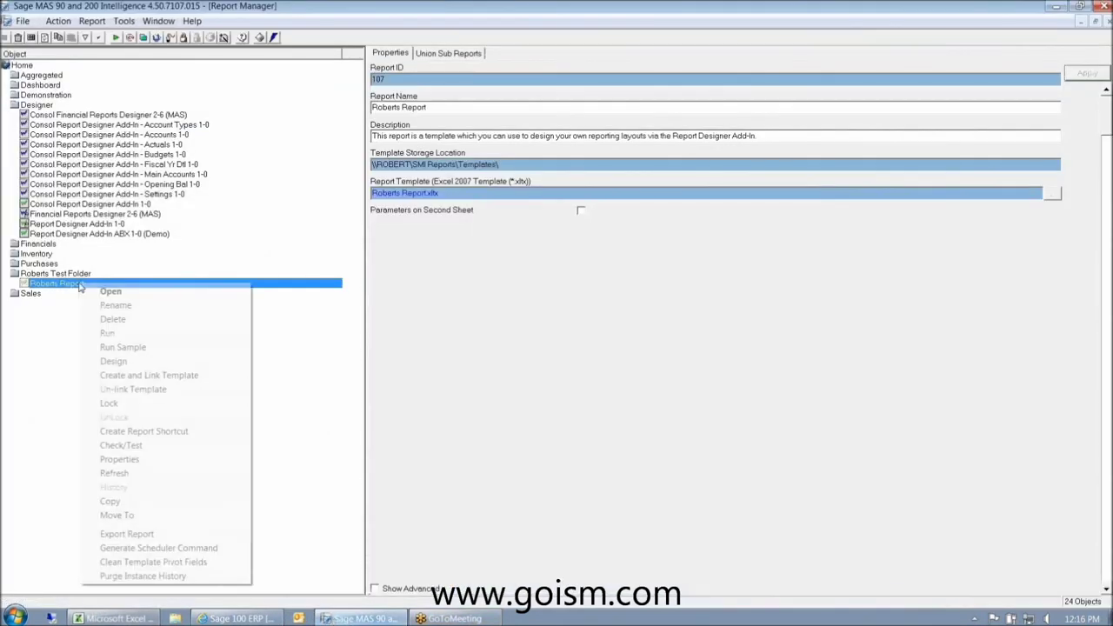
# - Return to the Excel income statement workbook from the Sage Report Manager
pyautogui.click(116, 619)
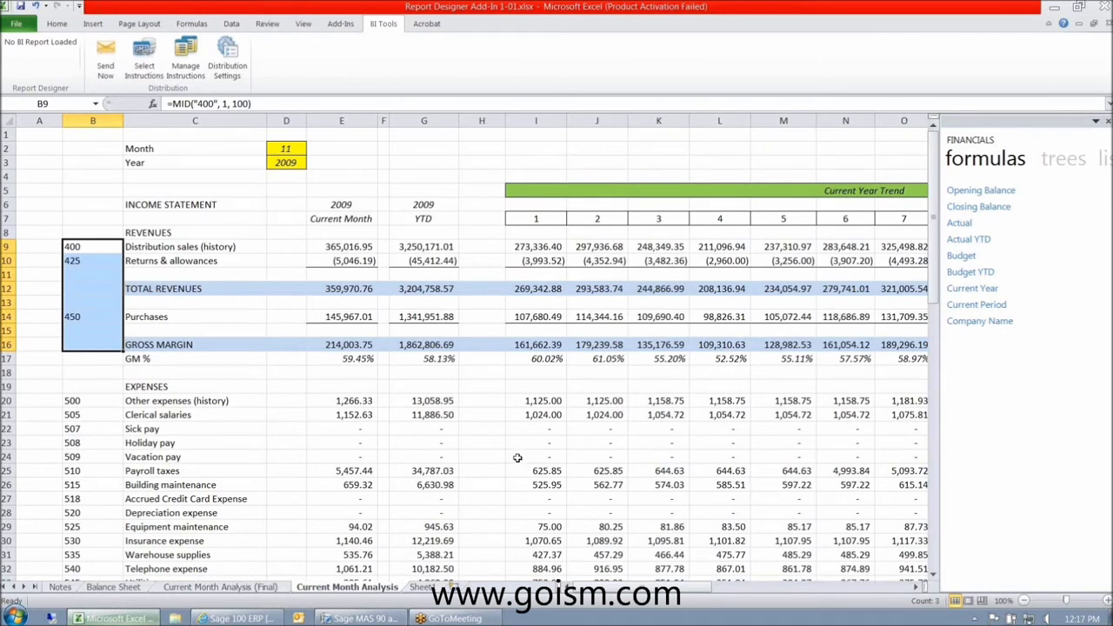
# - Add a GLActual formula for 2010 period 5 to cell R5 on the Balance Sheet
pyautogui.click(133, 589)
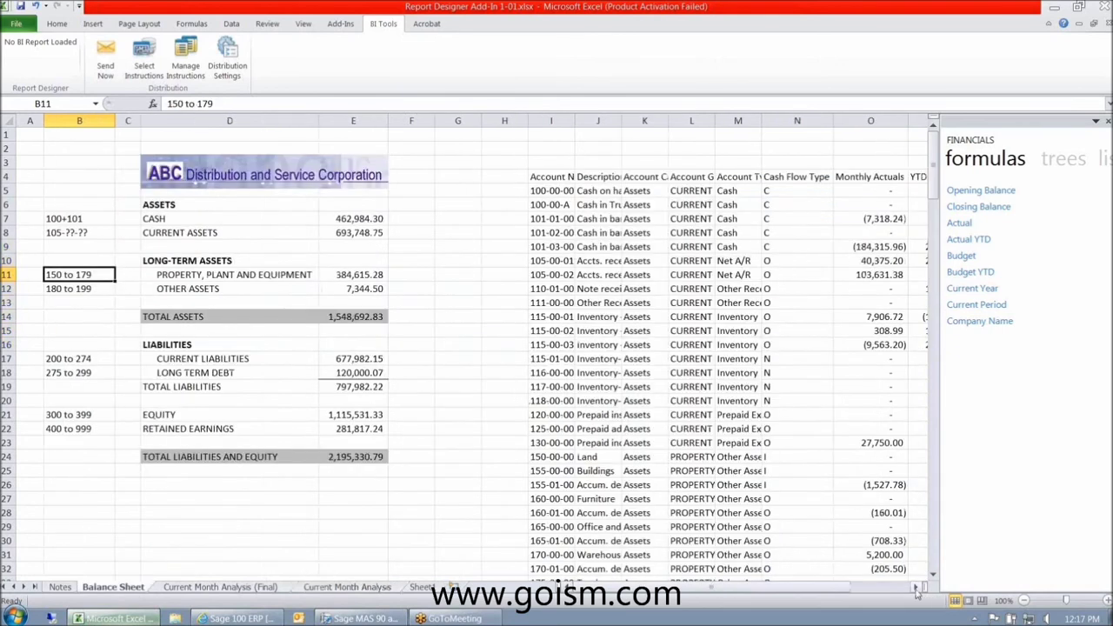
pyautogui.click(915, 589)
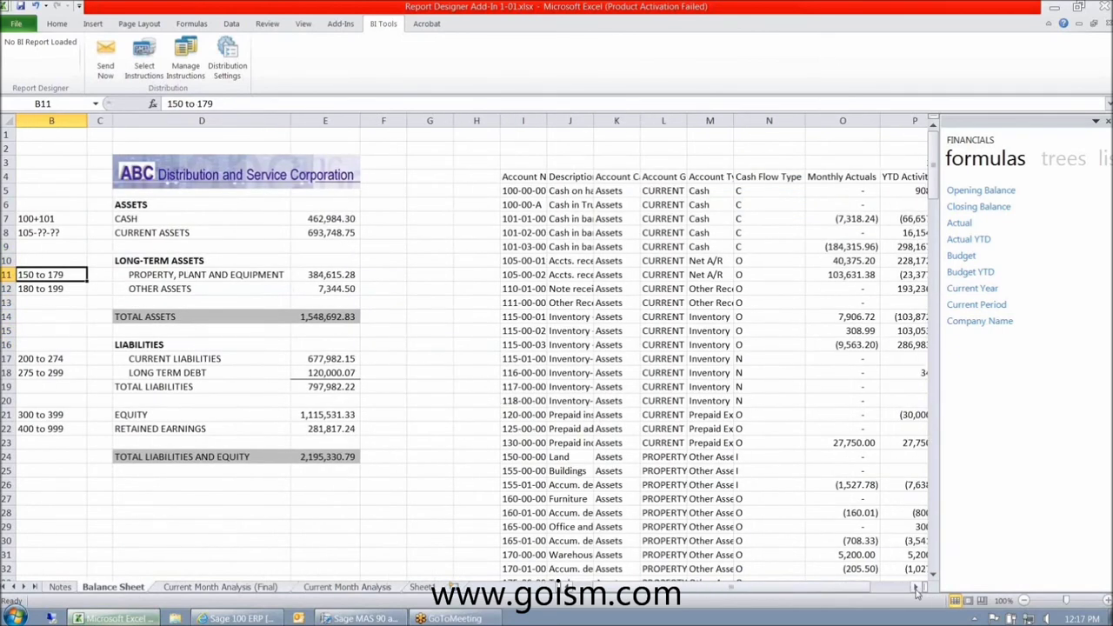
pyautogui.click(915, 589)
pyautogui.click(916, 589)
pyautogui.click(915, 588)
pyautogui.click(916, 589)
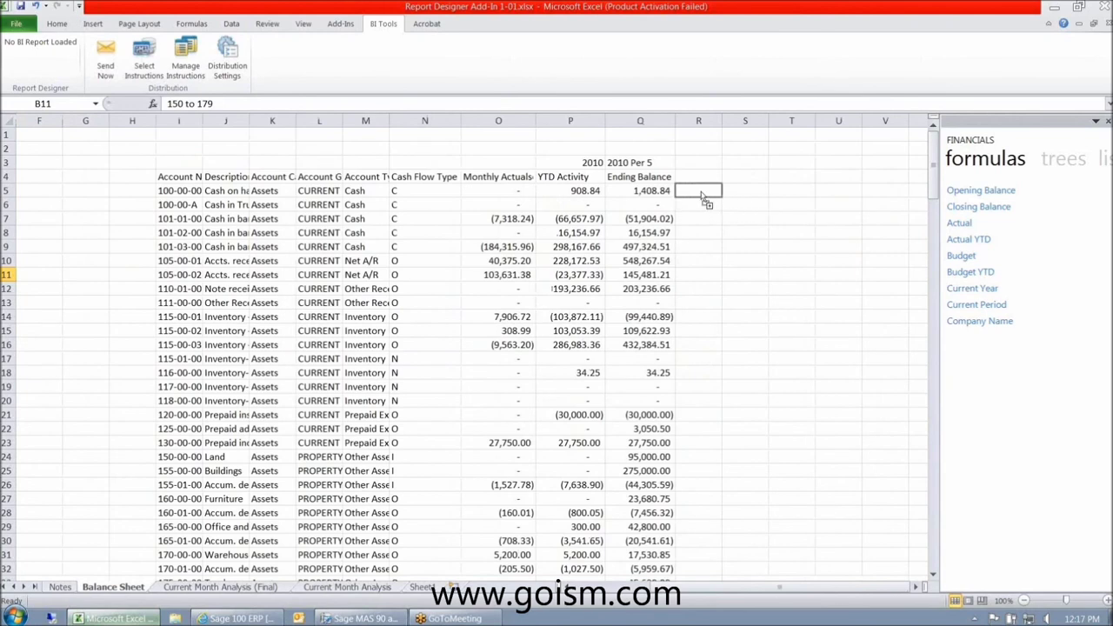
pyautogui.moveTo(705, 200); pyautogui.dragTo(703, 197)
pyautogui.click(230, 102)
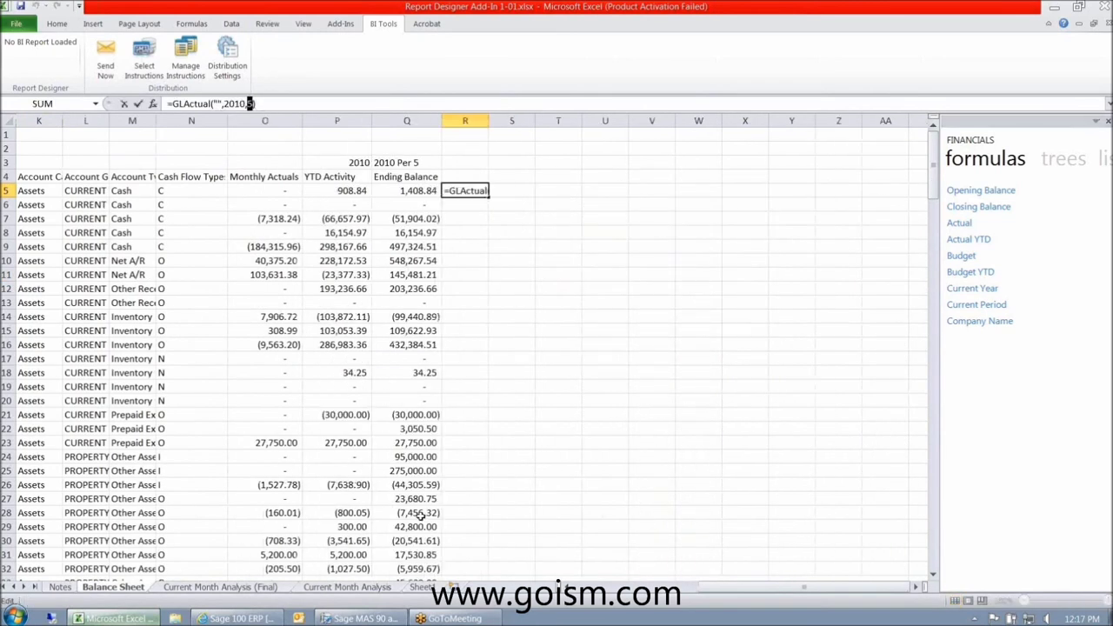
pyautogui.hotkey('ctrl', 'Return')
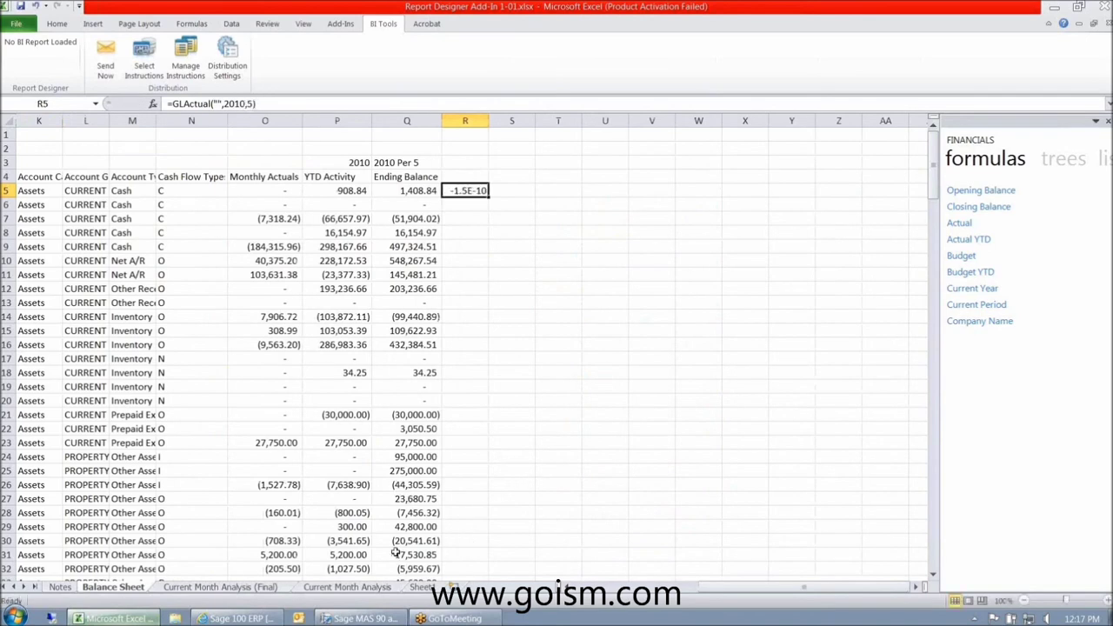
pyautogui.click(493, 527)
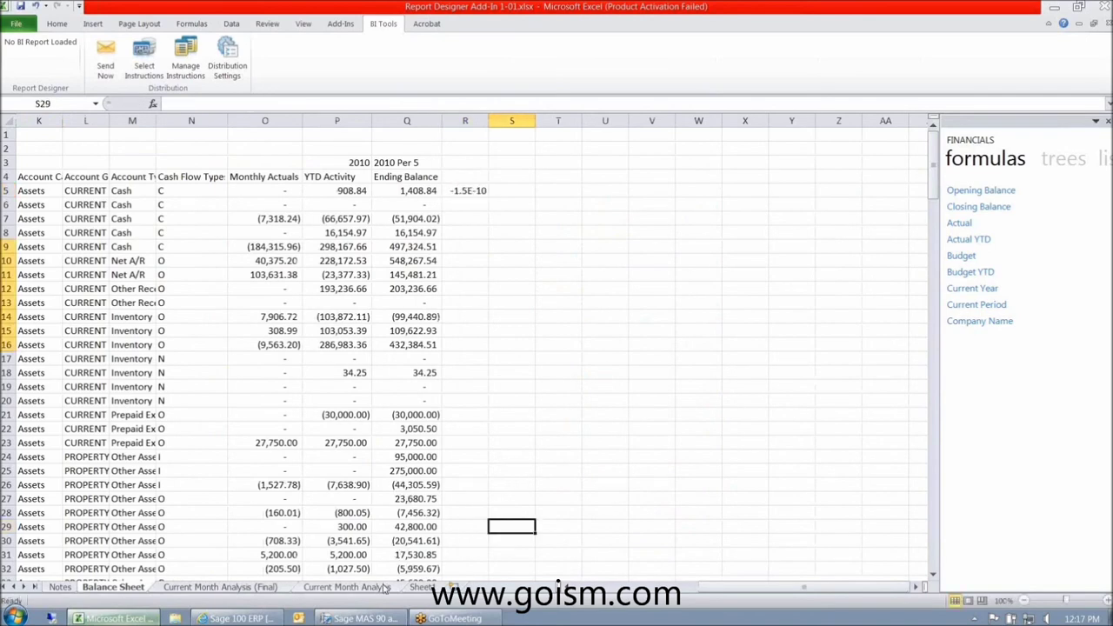
# - Review the Current Month Analysis GLActual formulas in I9 and I10 and the Month and Year inputs
pyautogui.click(383, 588)
pyautogui.click(536, 247)
pyautogui.click(546, 261)
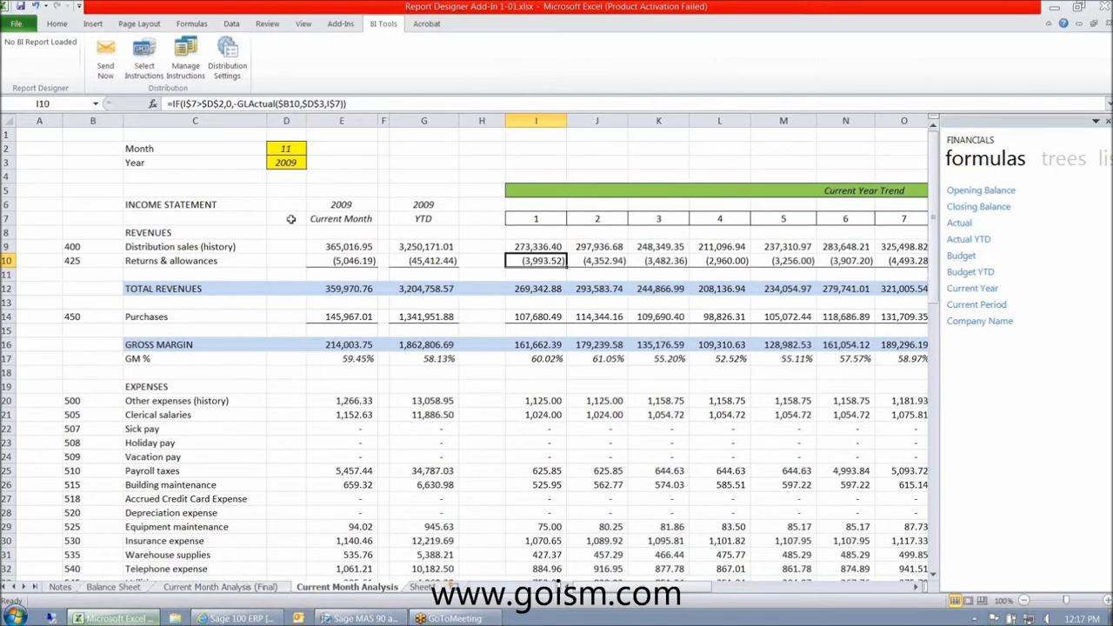
pyautogui.click(281, 163)
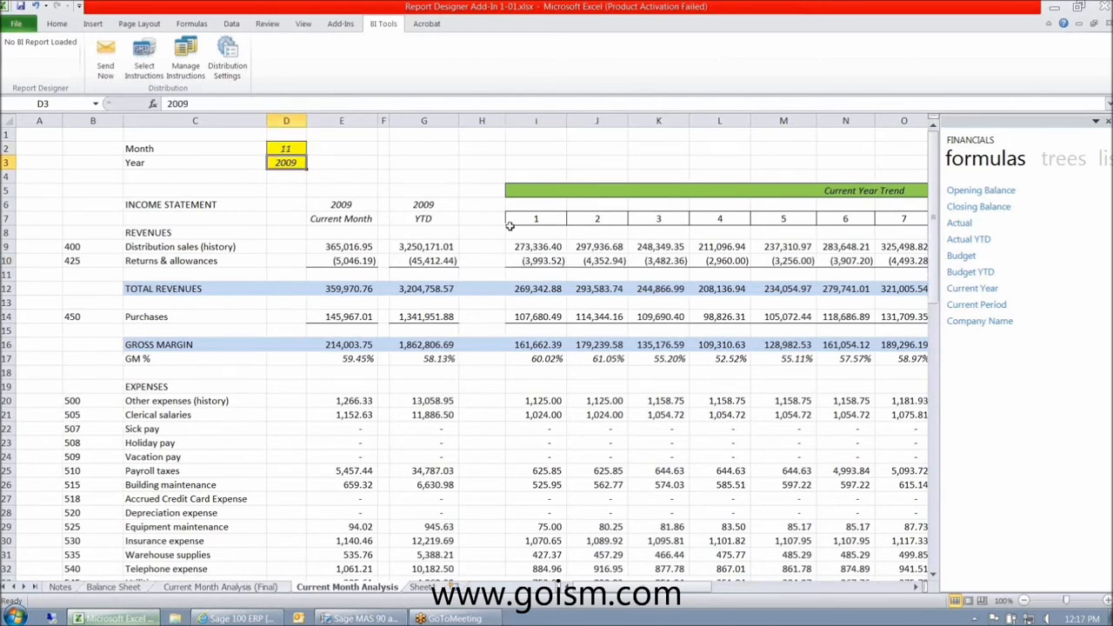
pyautogui.click(282, 150)
pyautogui.click(285, 165)
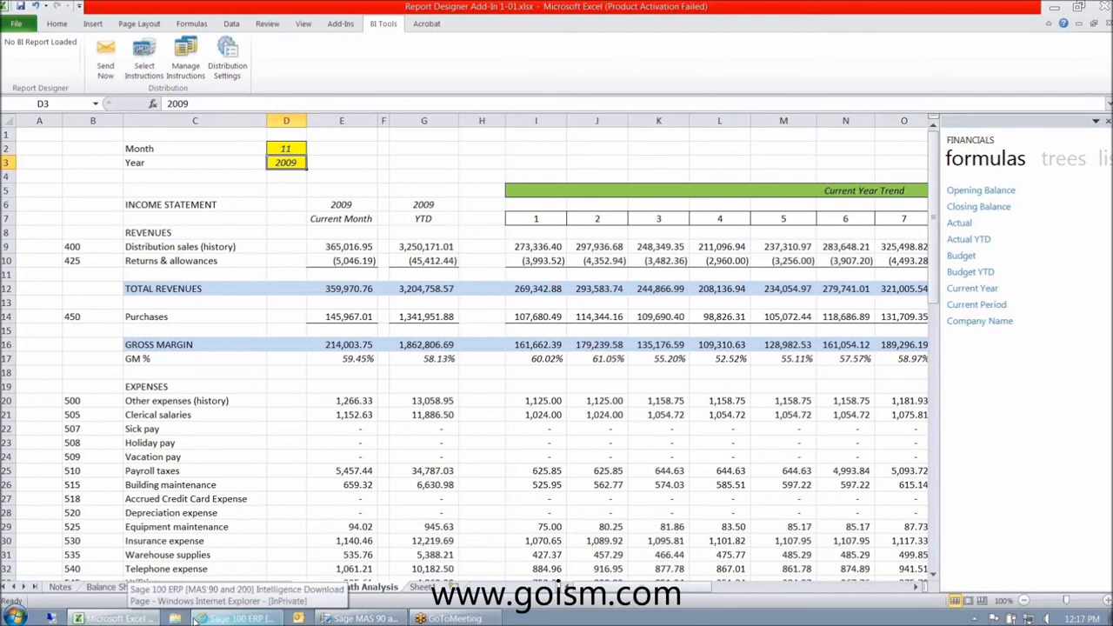
pyautogui.click(424, 588)
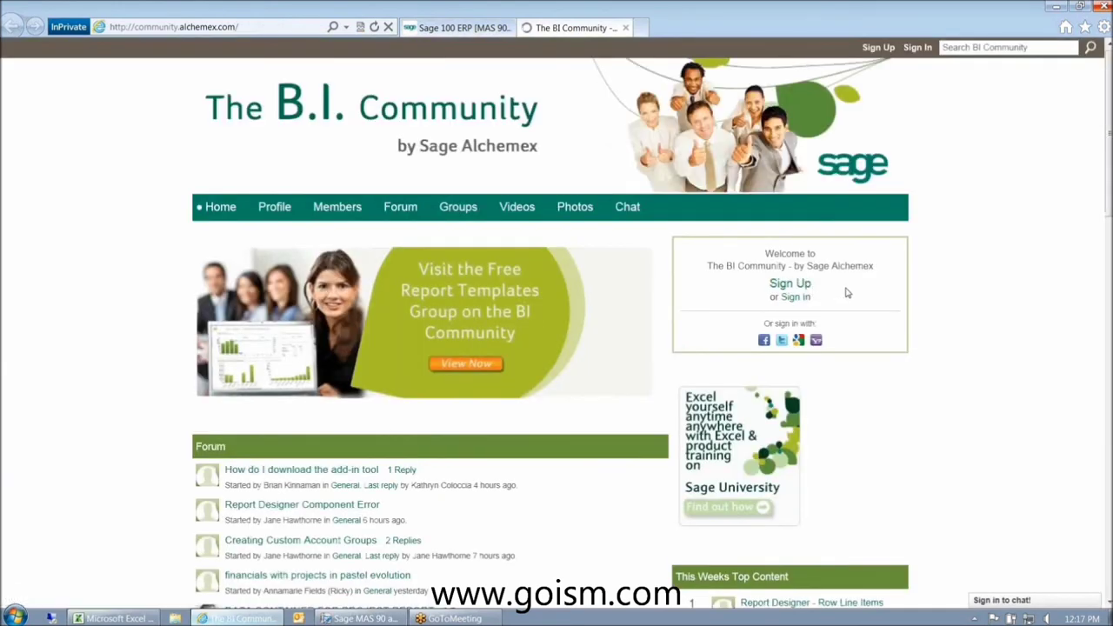
# - Sign in to The BI Community with the account's e-mail address and password
pyautogui.click(791, 297)
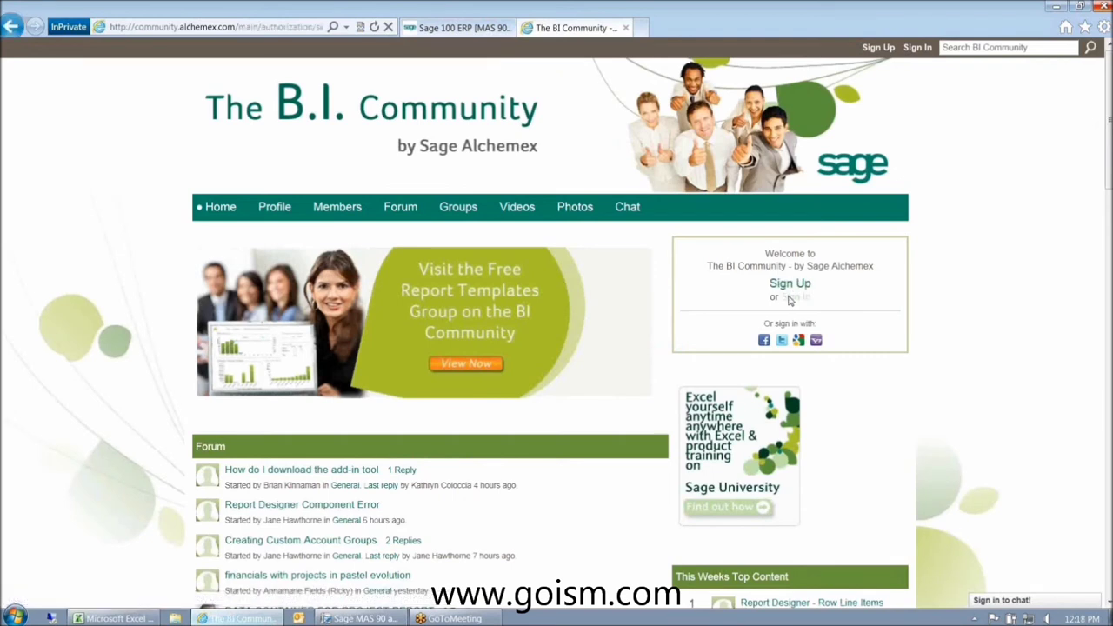
pyautogui.press('Tab')
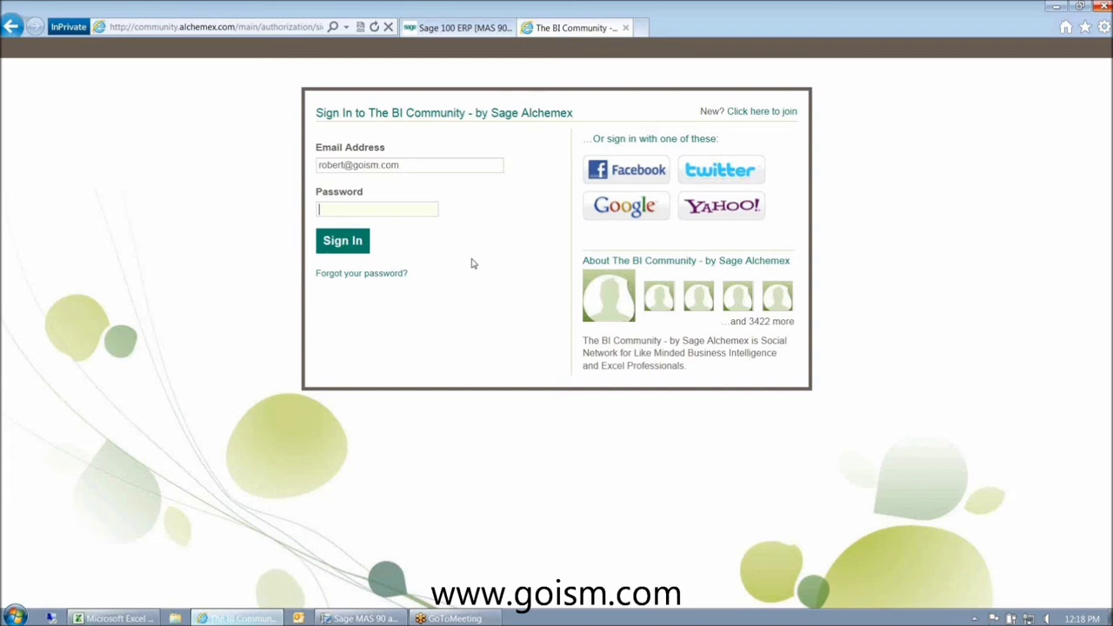
pyautogui.write('••••••••')
pyautogui.press('Return')
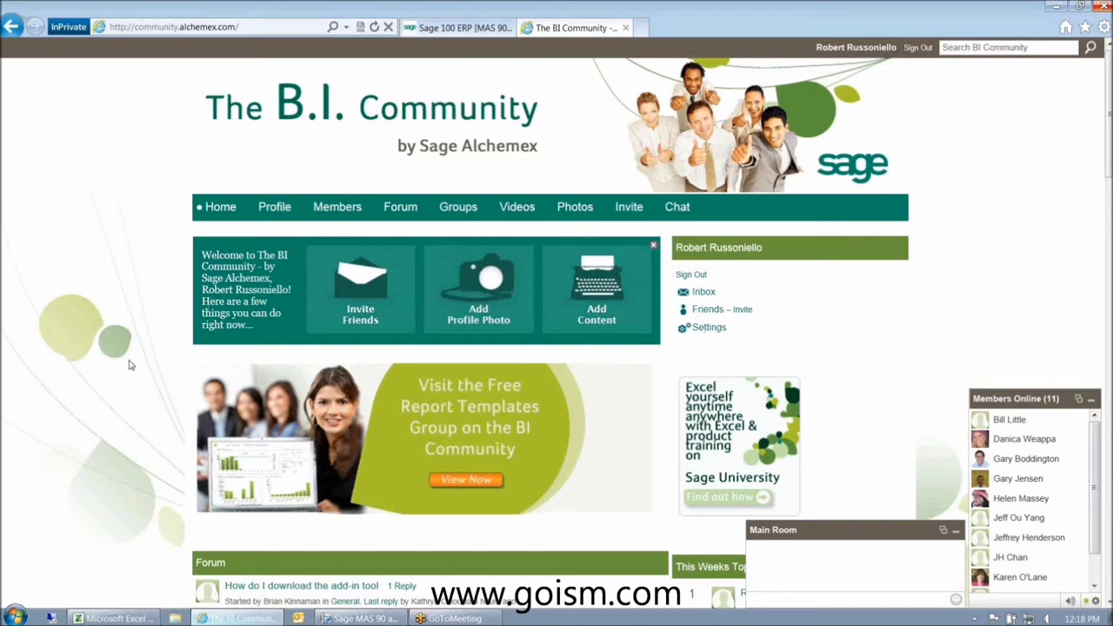
# - Open the Free Report Templates Group page from the BI Community site
pyautogui.scroll(-1, 128, 365)
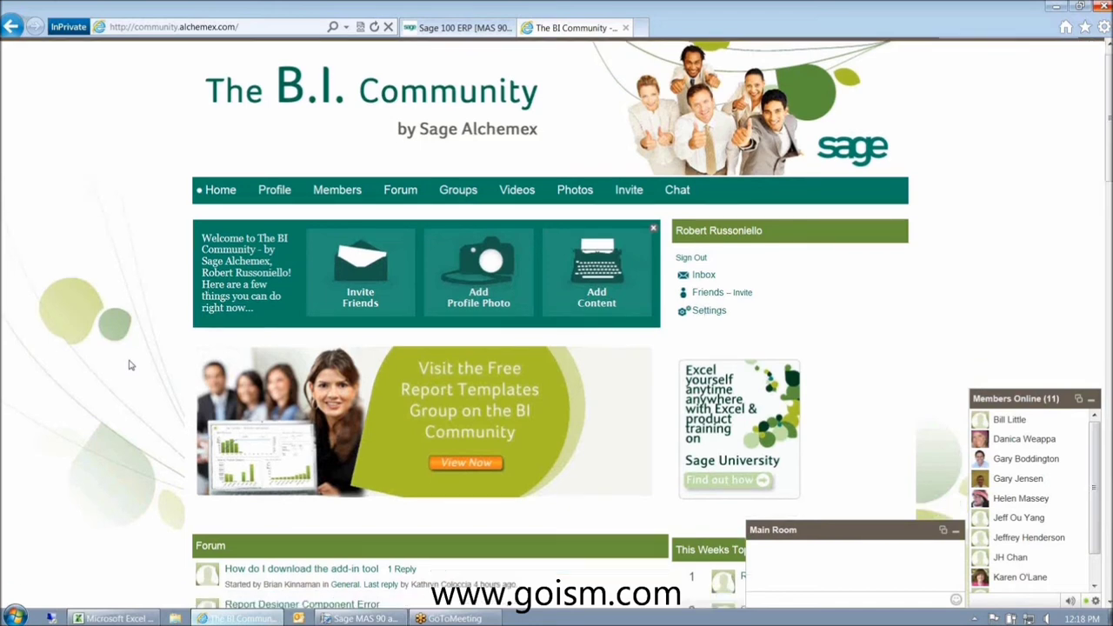
pyautogui.scroll(-5, 129, 365)
pyautogui.scroll(5, 128, 363)
pyautogui.moveTo(211, 206)
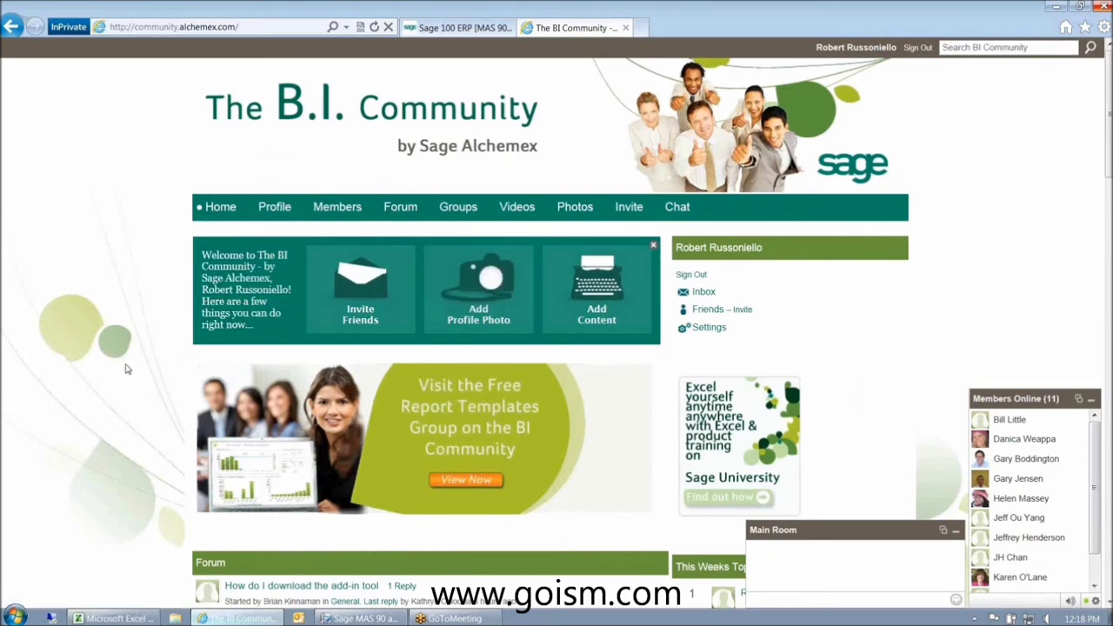
pyautogui.scroll(-1, 126, 369)
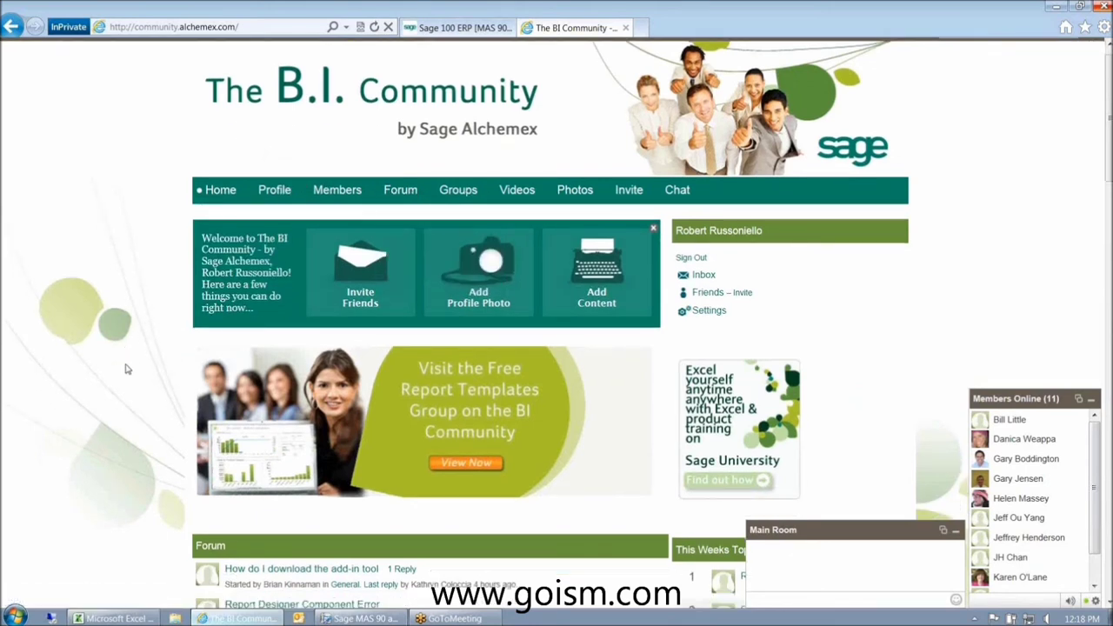
pyautogui.scroll(-1, 126, 368)
pyautogui.scroll(-2, 126, 368)
pyautogui.click(619, 299)
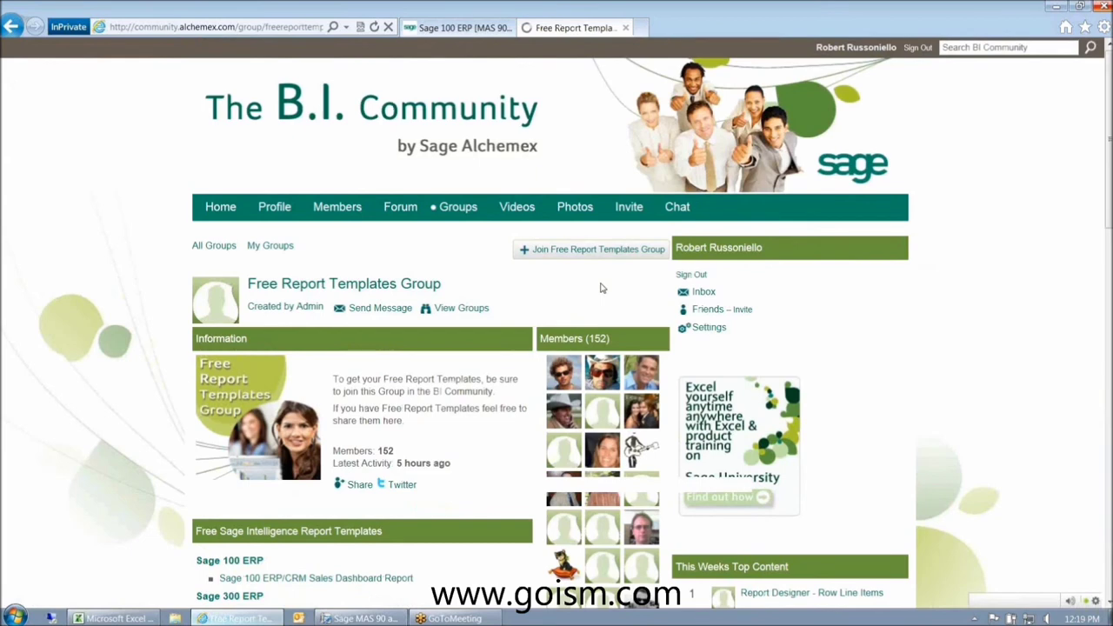
# - Scroll down the group page, then bring Sage Report Manager to the front
pyautogui.scroll(-1, 159, 439)
pyautogui.scroll(-5, 442, 418)
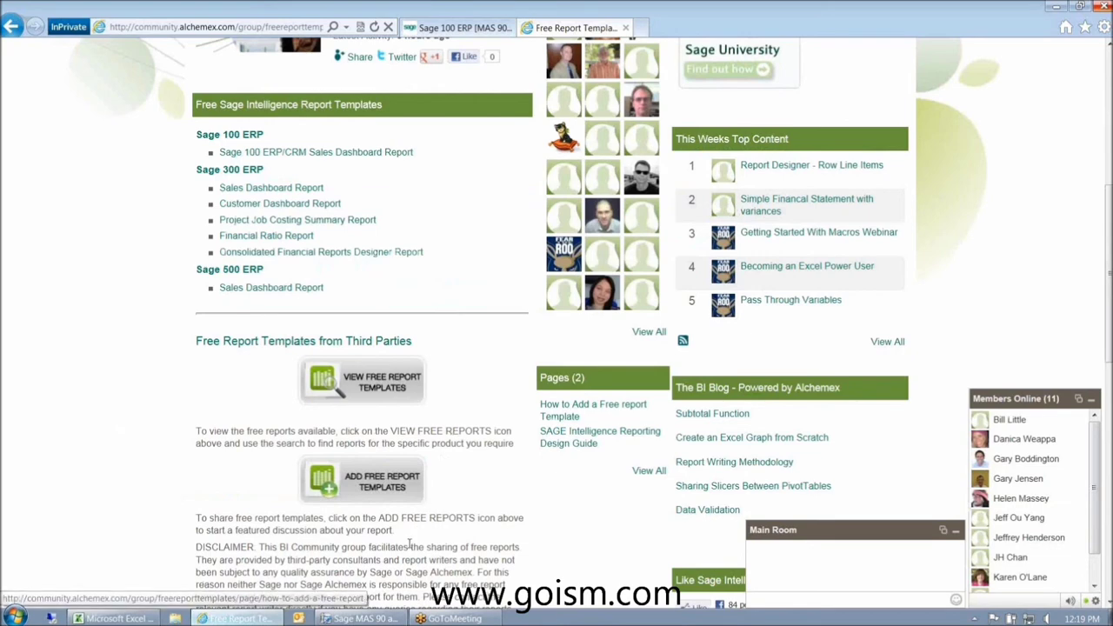
pyautogui.click(382, 618)
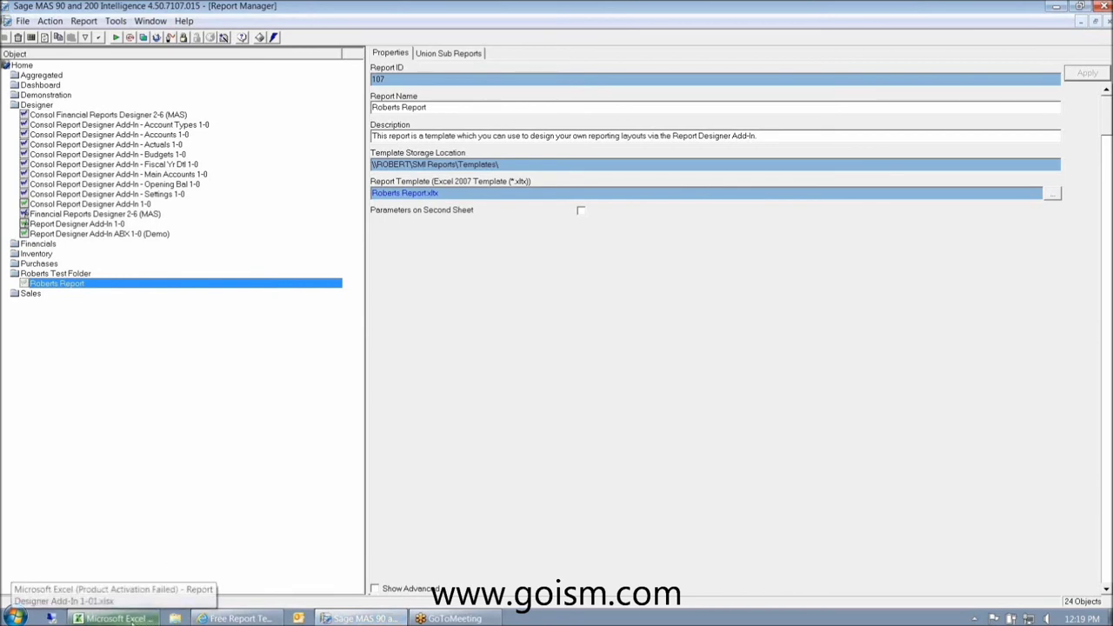
# - Scroll the templates page back to the top, then show Excel's Balance Sheet worksheet
pyautogui.click(213, 619)
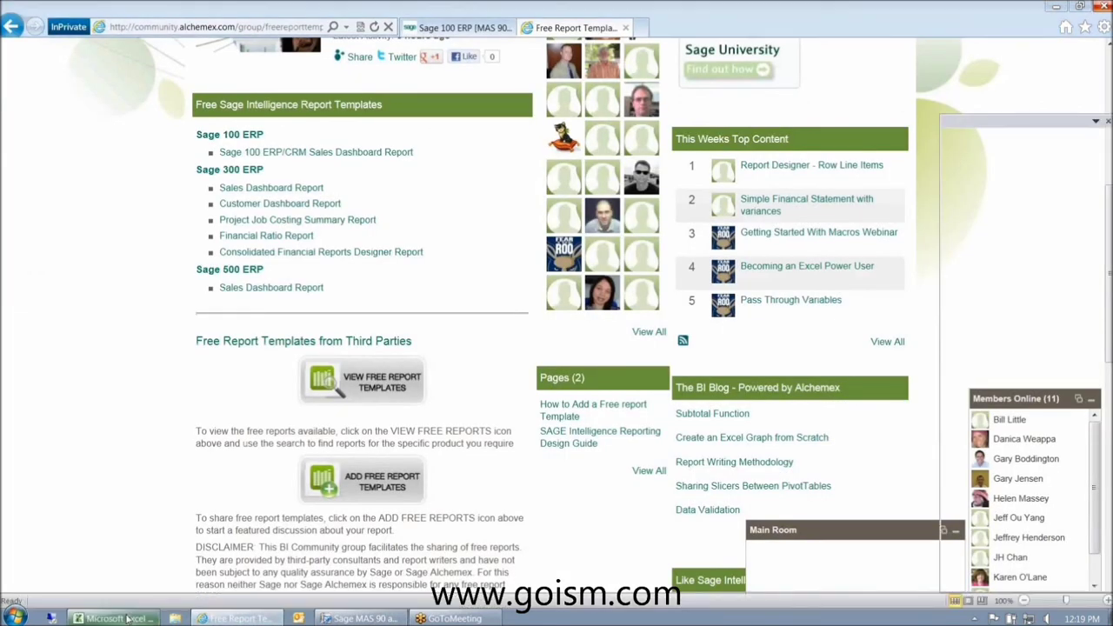
pyautogui.click(128, 618)
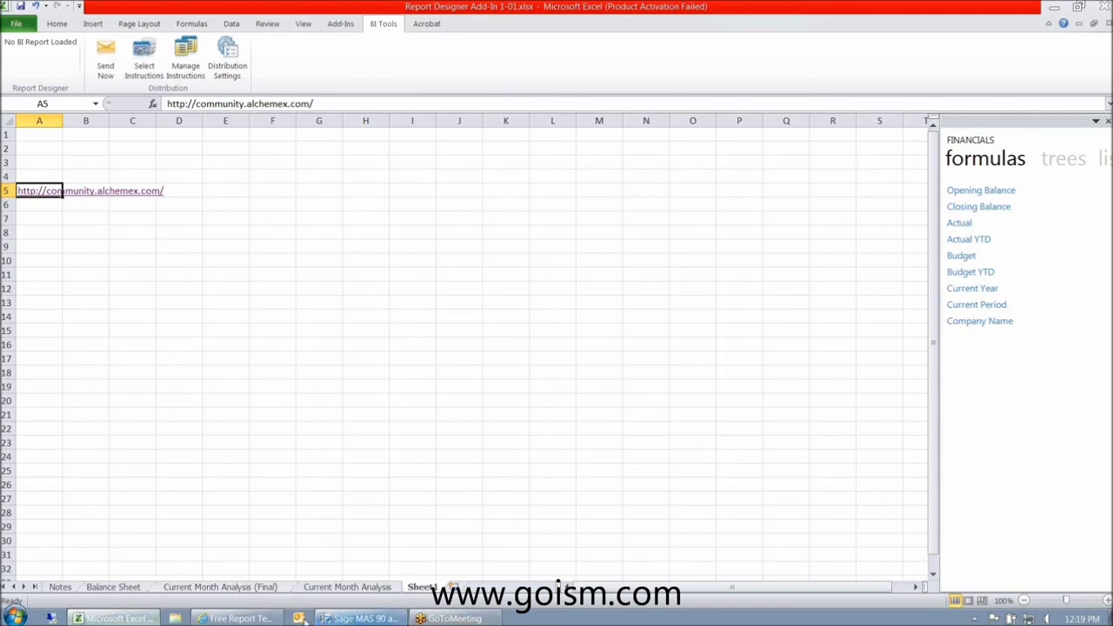
pyautogui.click(235, 618)
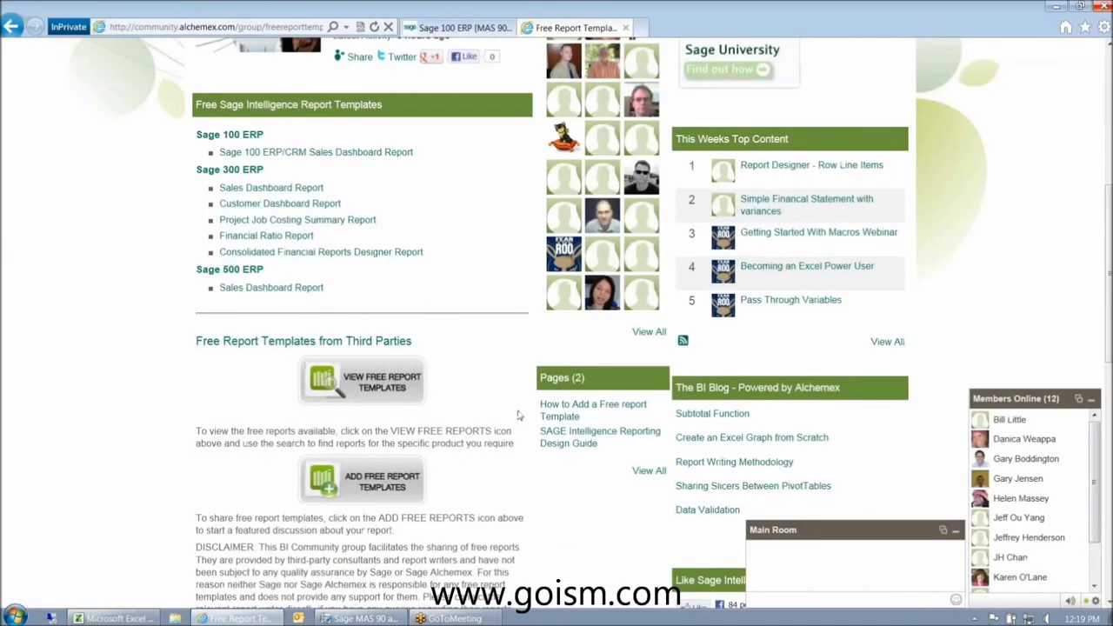
pyautogui.scroll(1, 518, 416)
pyautogui.scroll(3, 518, 416)
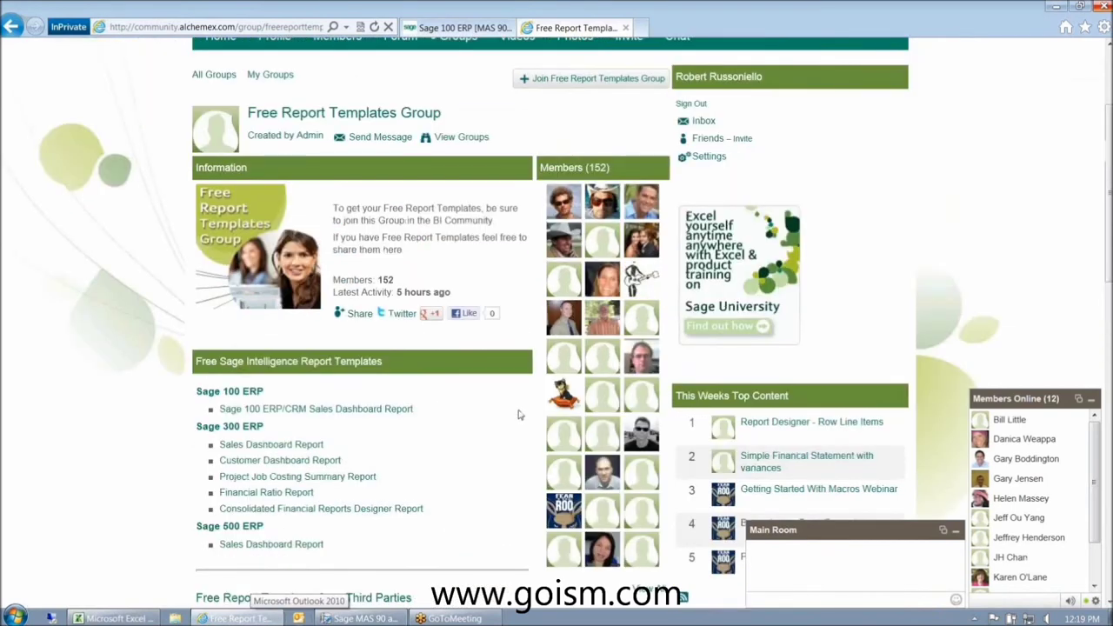
pyautogui.scroll(3, 519, 415)
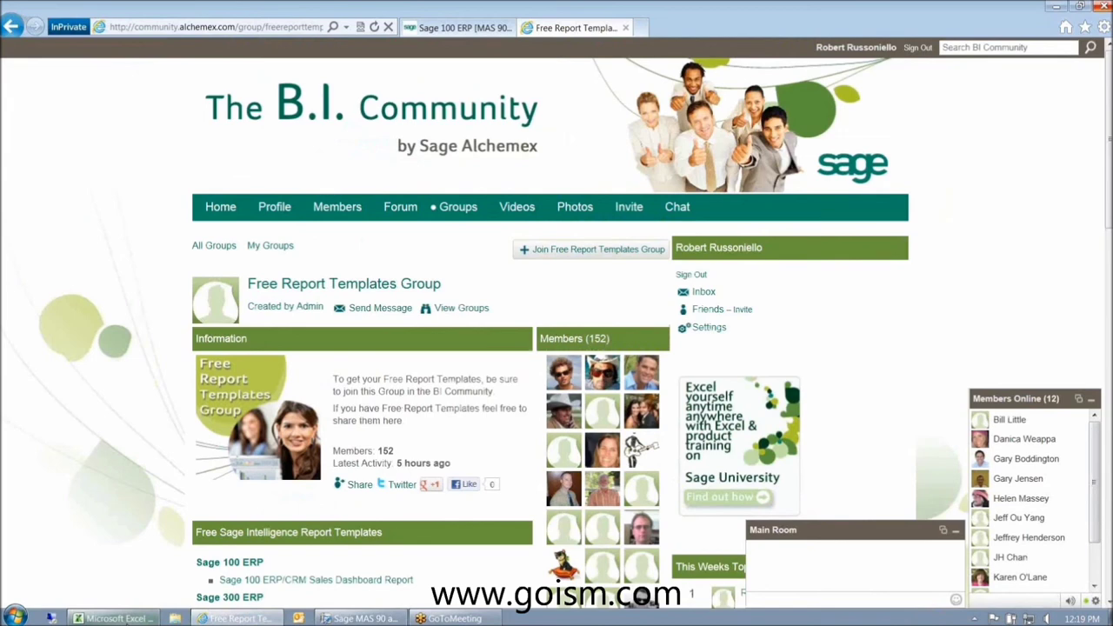
pyautogui.click(126, 618)
pyautogui.click(133, 588)
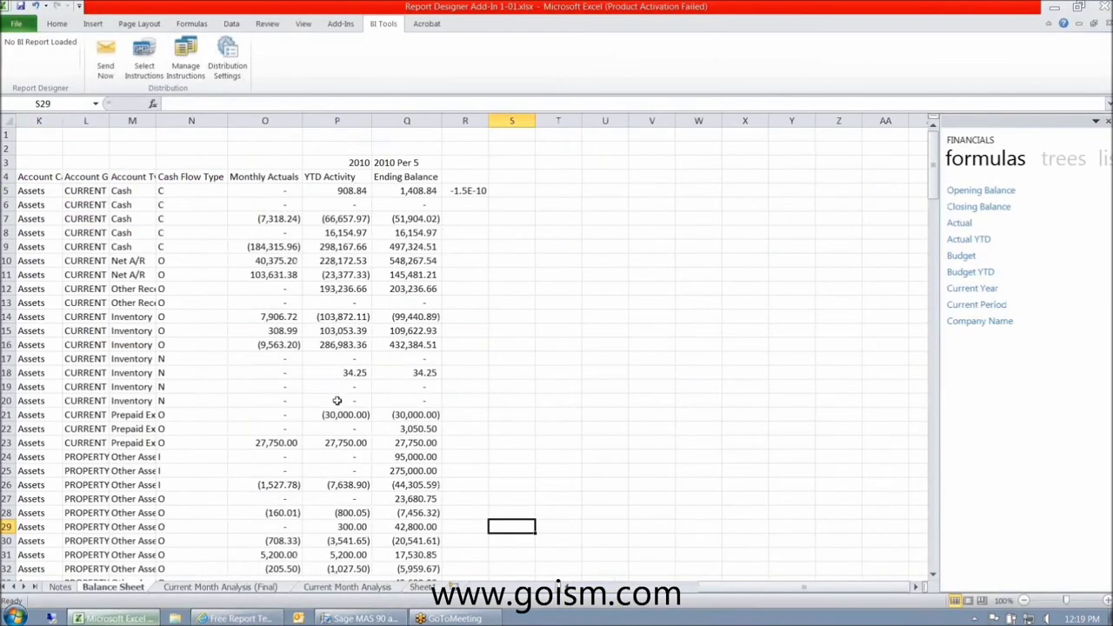
# - Inspect the trend, current-month and YTD formulas for Distribution sales and Returns & allowances
pyautogui.click(230, 589)
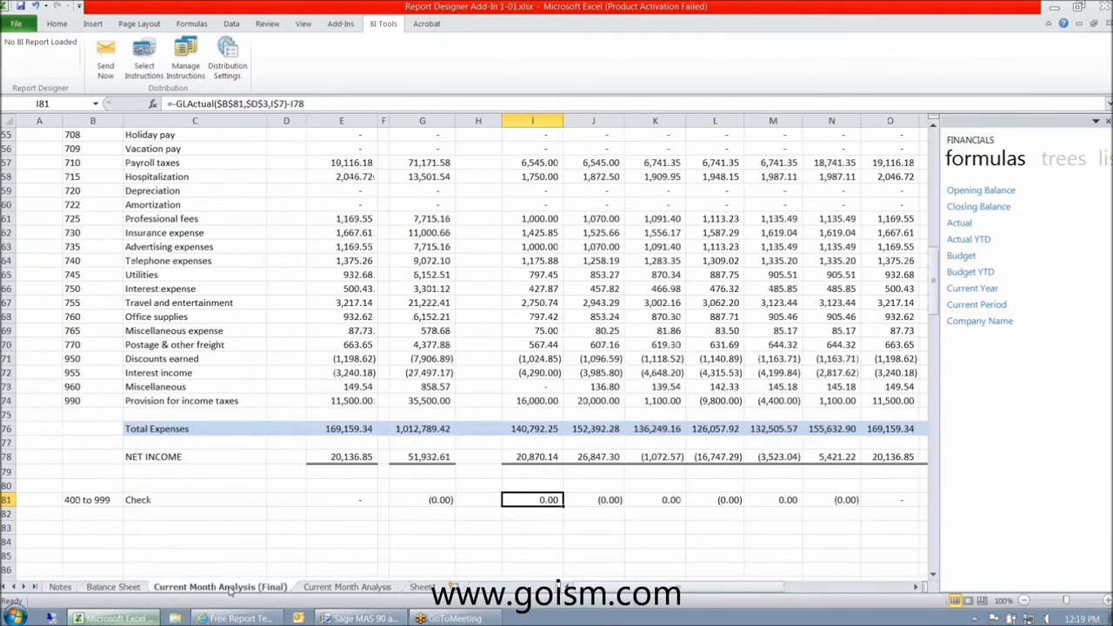
pyautogui.scroll(1, 319, 444)
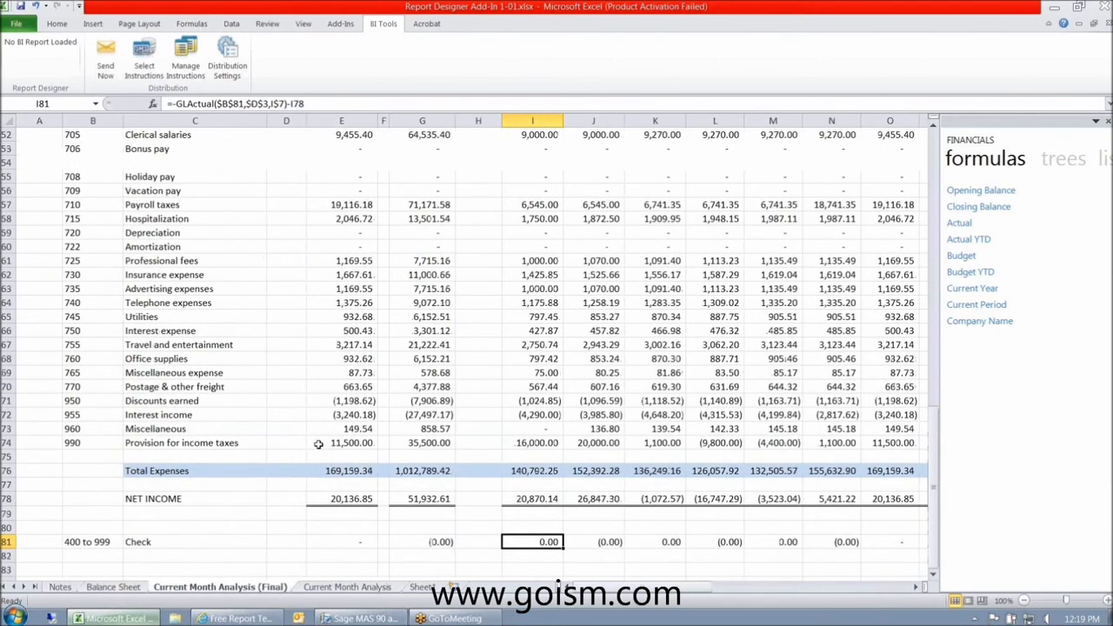
pyautogui.scroll(17, 318, 445)
pyautogui.click(533, 246)
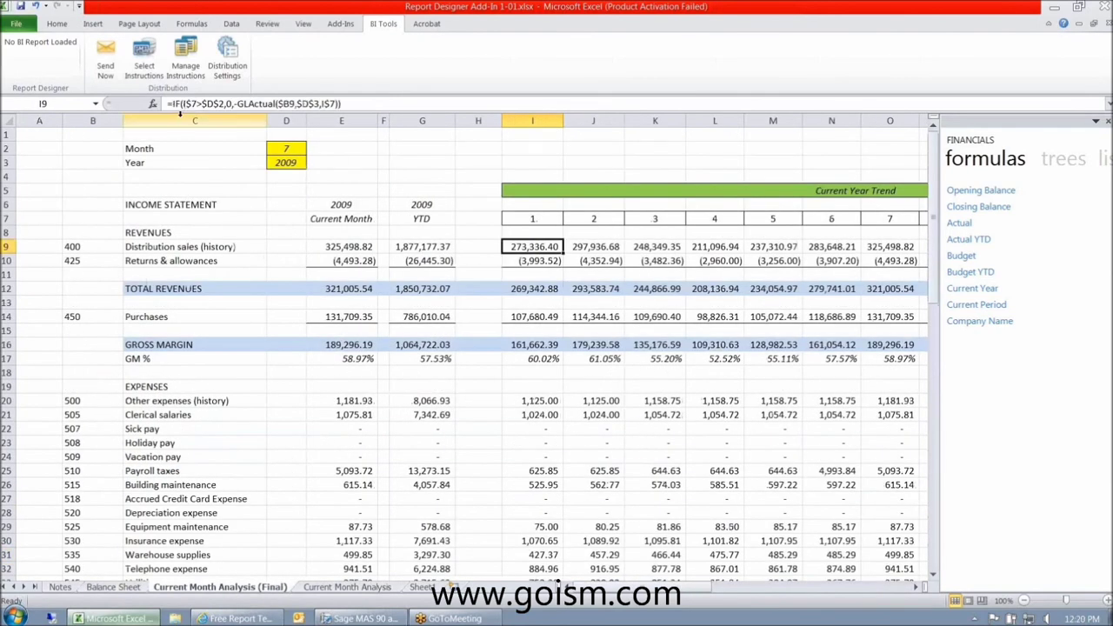
pyautogui.click(352, 248)
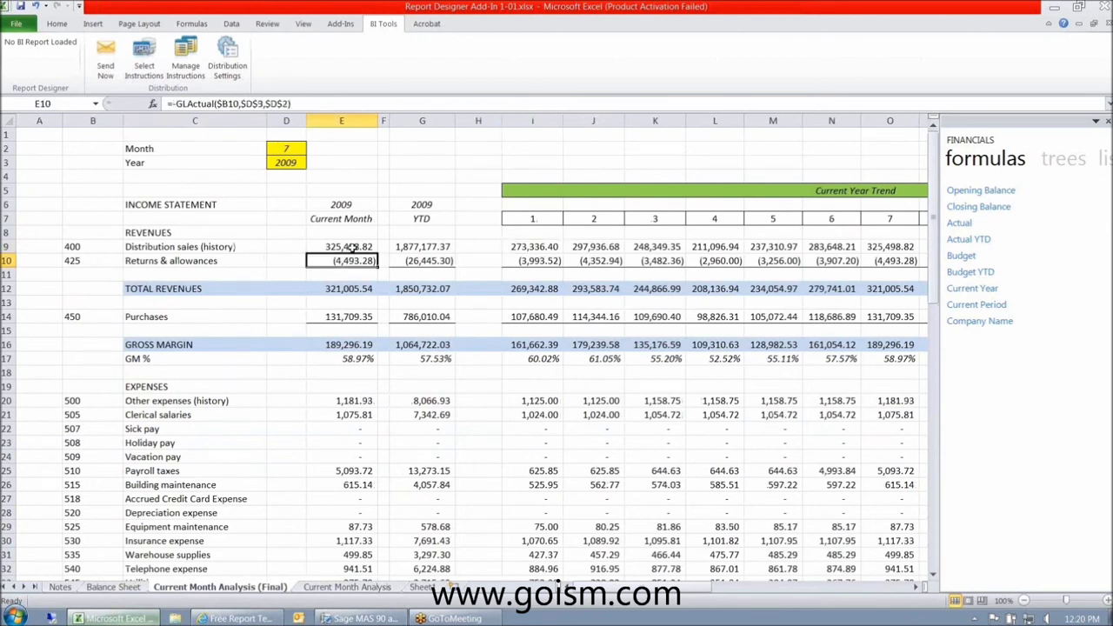
pyautogui.click(406, 246)
pyautogui.click(408, 270)
pyautogui.click(411, 260)
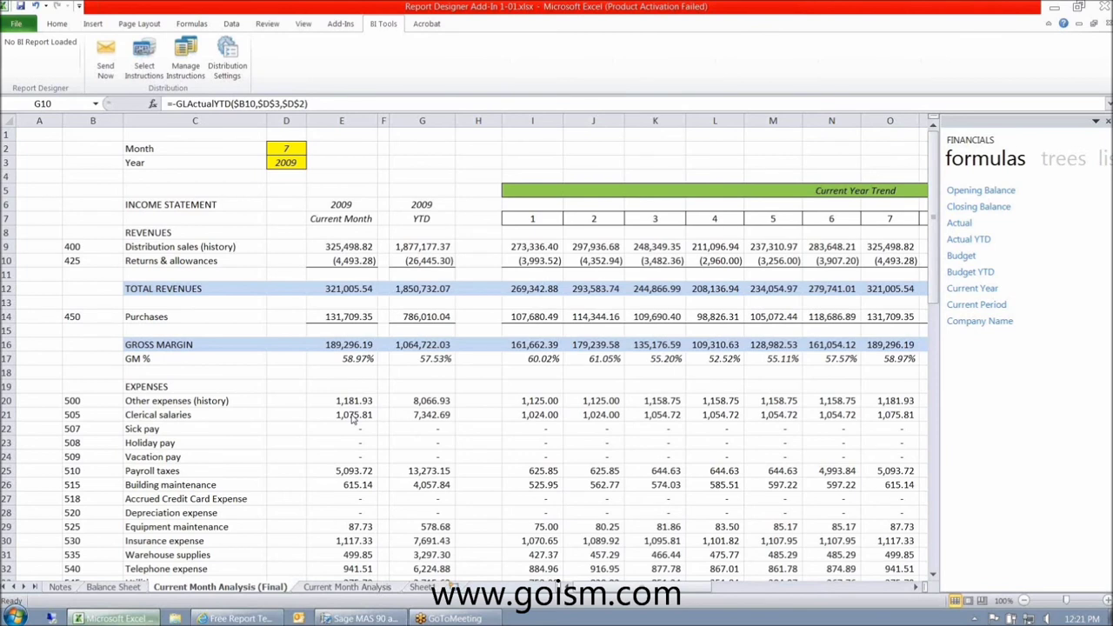
# - Select account numbers B9:B16, return to Balance Sheet, and show the desktop
pyautogui.moveTo(75, 247); pyautogui.dragTo(93, 532)
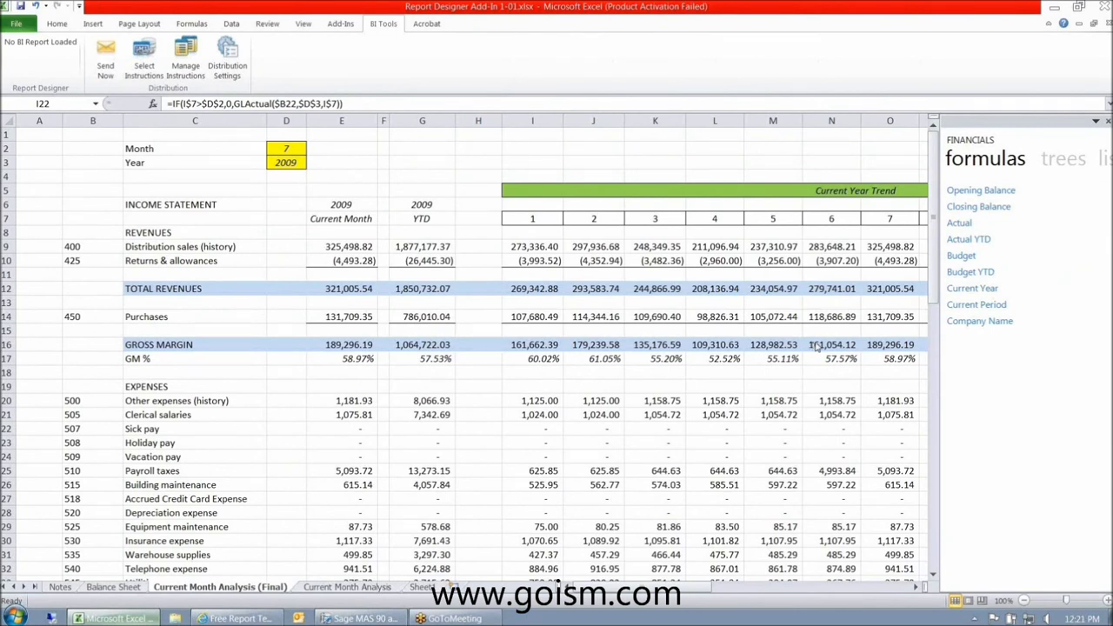
pyautogui.click(112, 588)
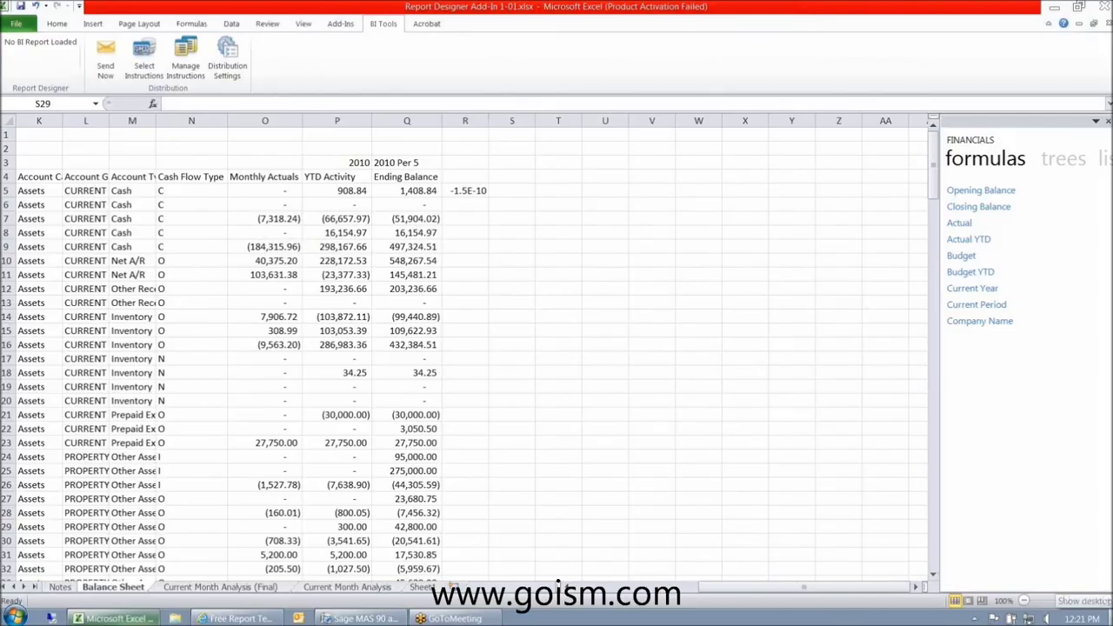
pyautogui.click(1109, 618)
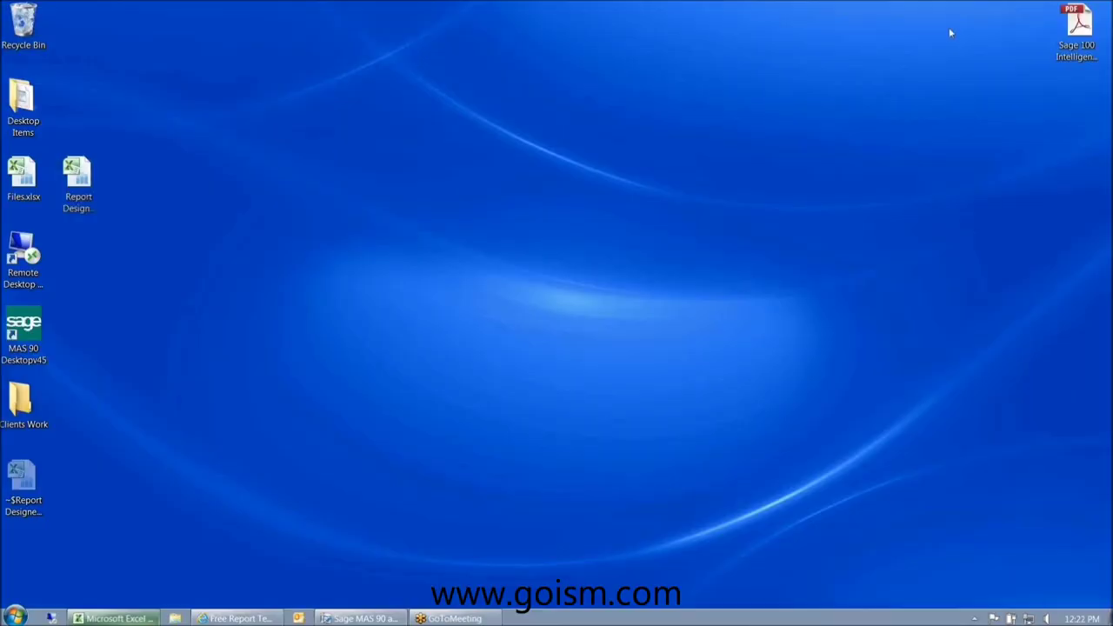
# - Open the Sage 100 Report Designer user guide PDF at 125% magnification
pyautogui.moveTo(1078, 54); pyautogui.dragTo(192, 211)
pyautogui.doubleClick(189, 178)
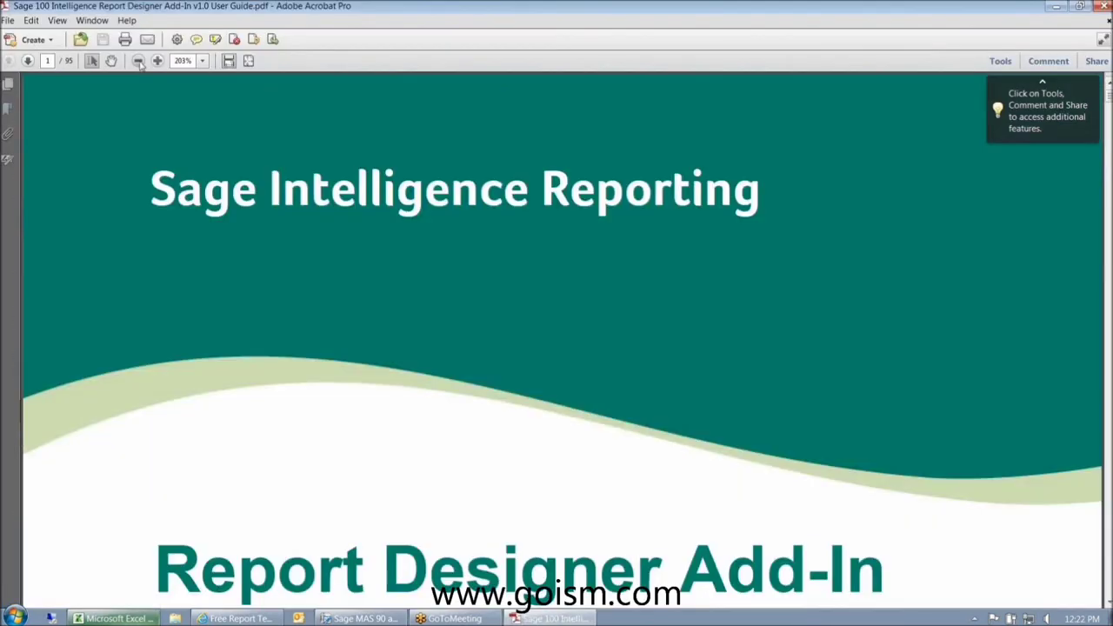
pyautogui.click(138, 61)
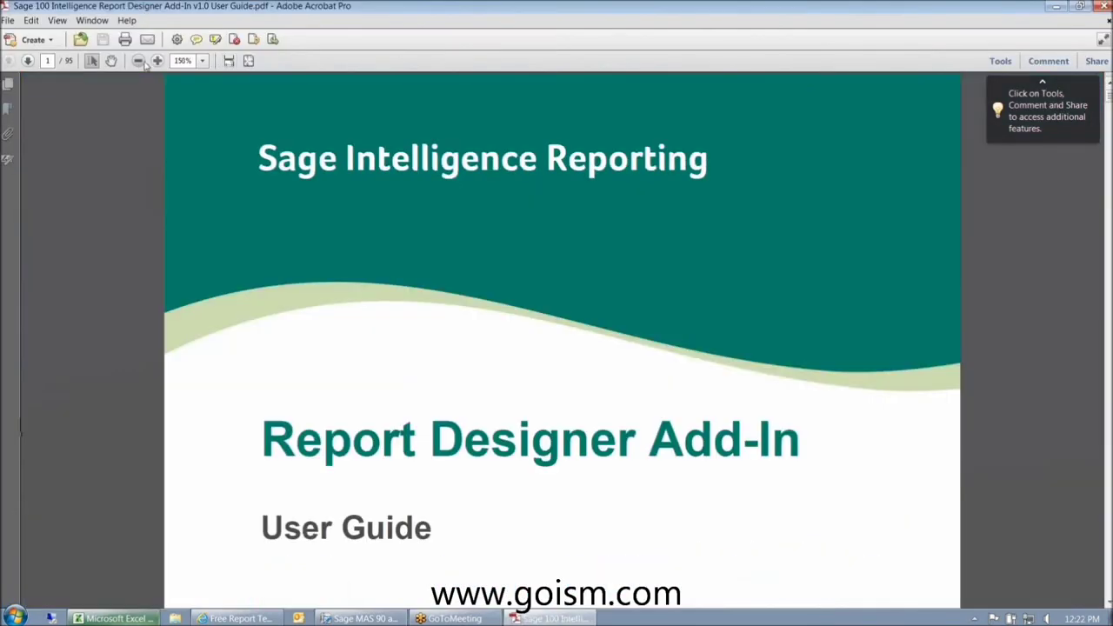
pyautogui.click(137, 61)
# - Read through the guide to the Editing Formulas pages, then return to Excel
pyautogui.scroll(-5, 1108, 496)
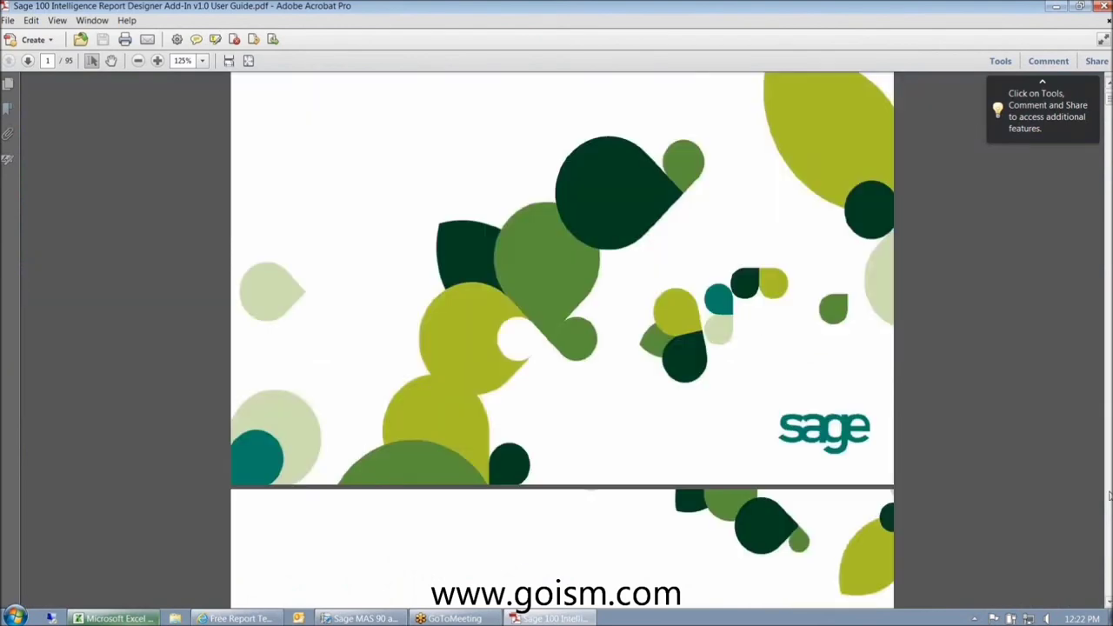
pyautogui.scroll(-20, 1108, 495)
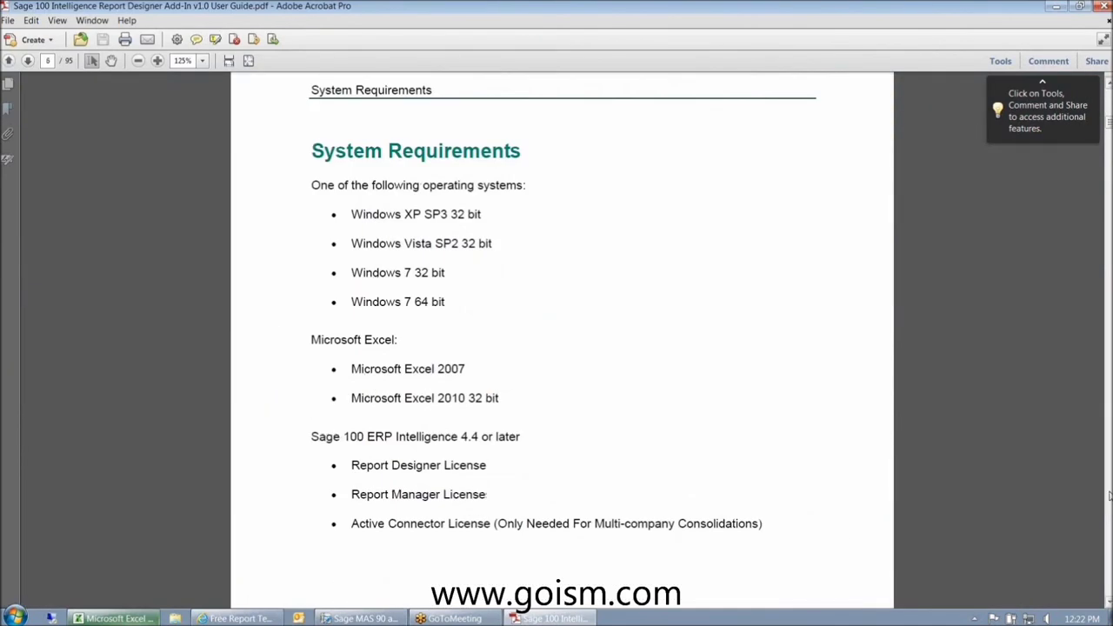
pyautogui.scroll(5, 1109, 496)
pyautogui.scroll(-10, 1109, 495)
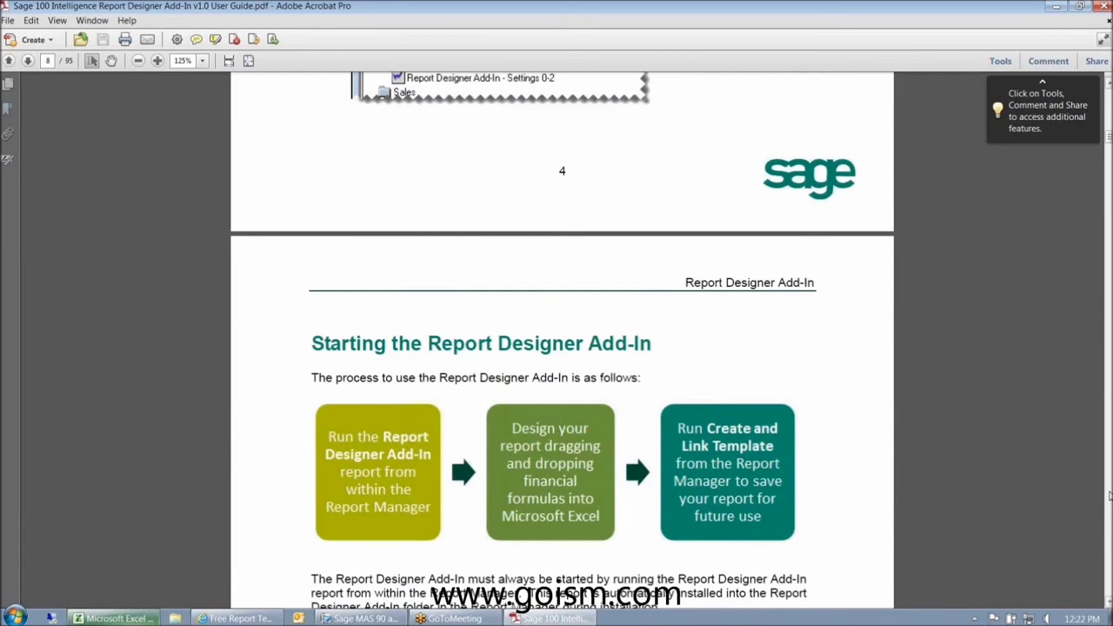
pyautogui.scroll(-10, 1109, 496)
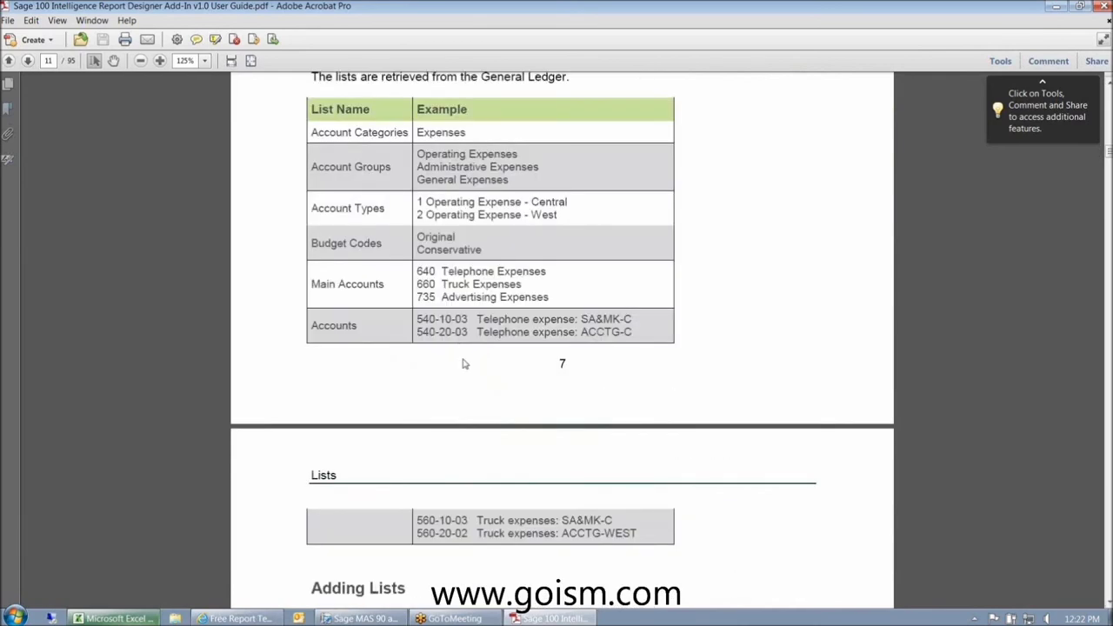
pyautogui.scroll(-3, 464, 363)
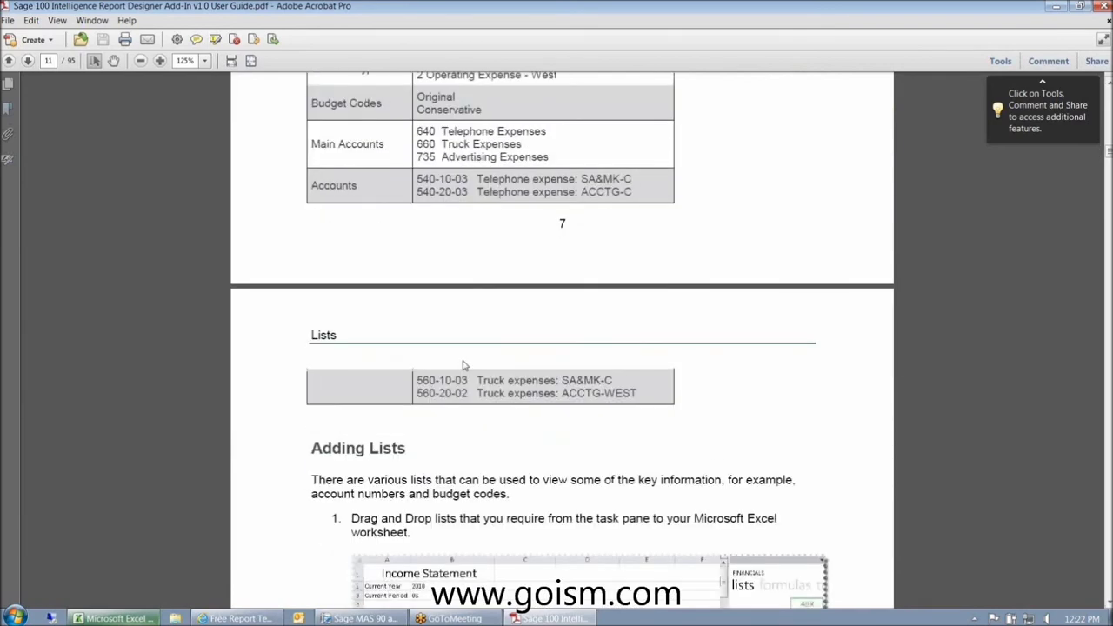
pyautogui.scroll(-8, 463, 365)
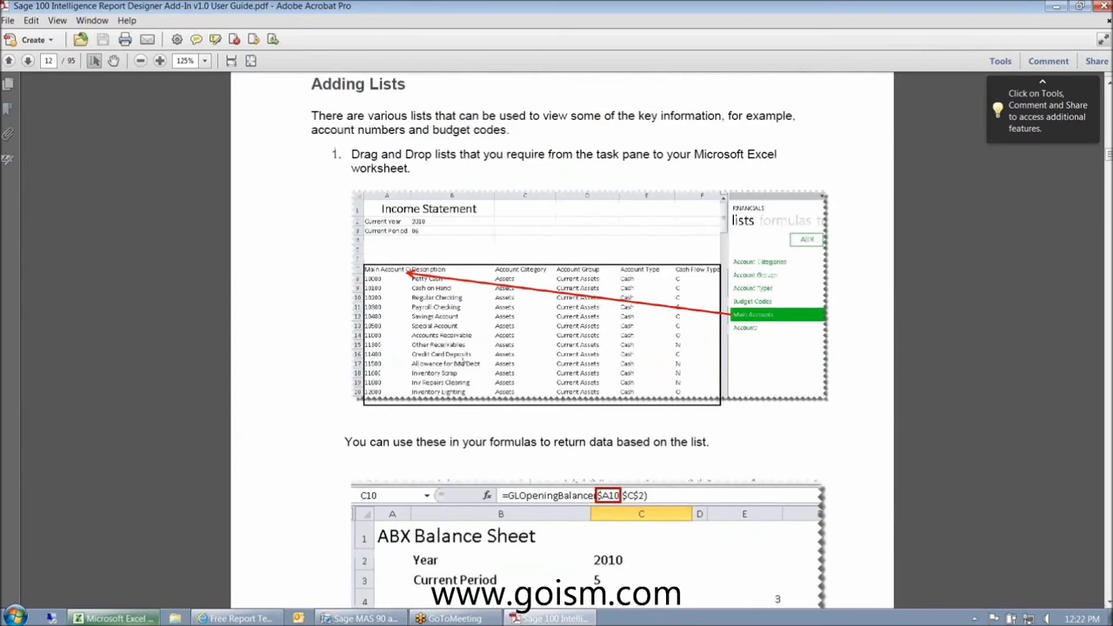
pyautogui.scroll(-15, 464, 363)
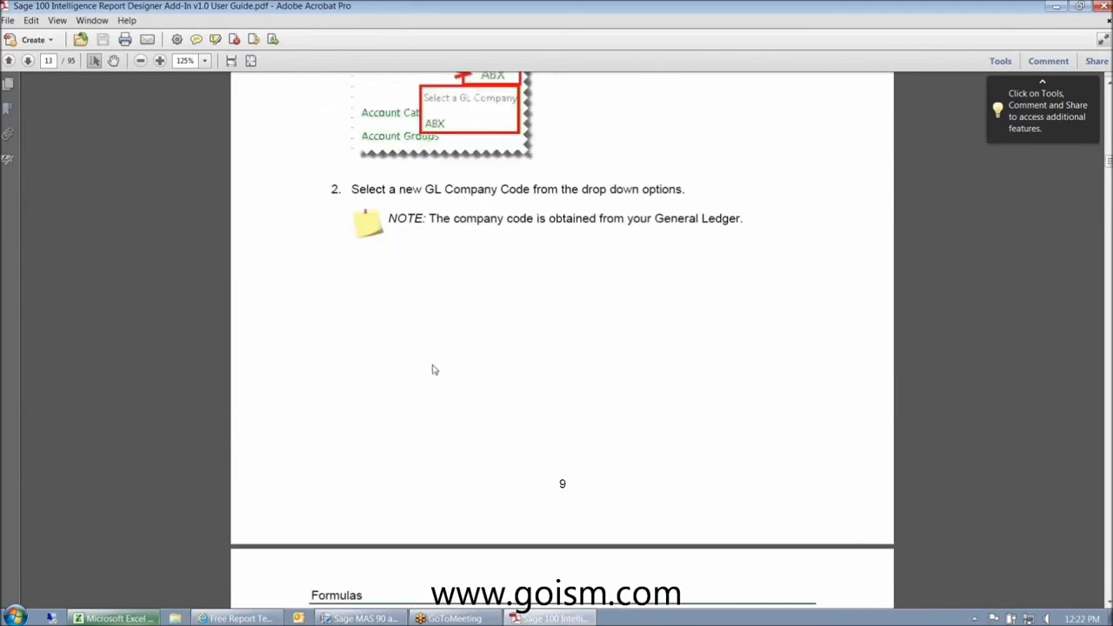
pyautogui.scroll(-5, 435, 369)
pyautogui.scroll(-5, 434, 370)
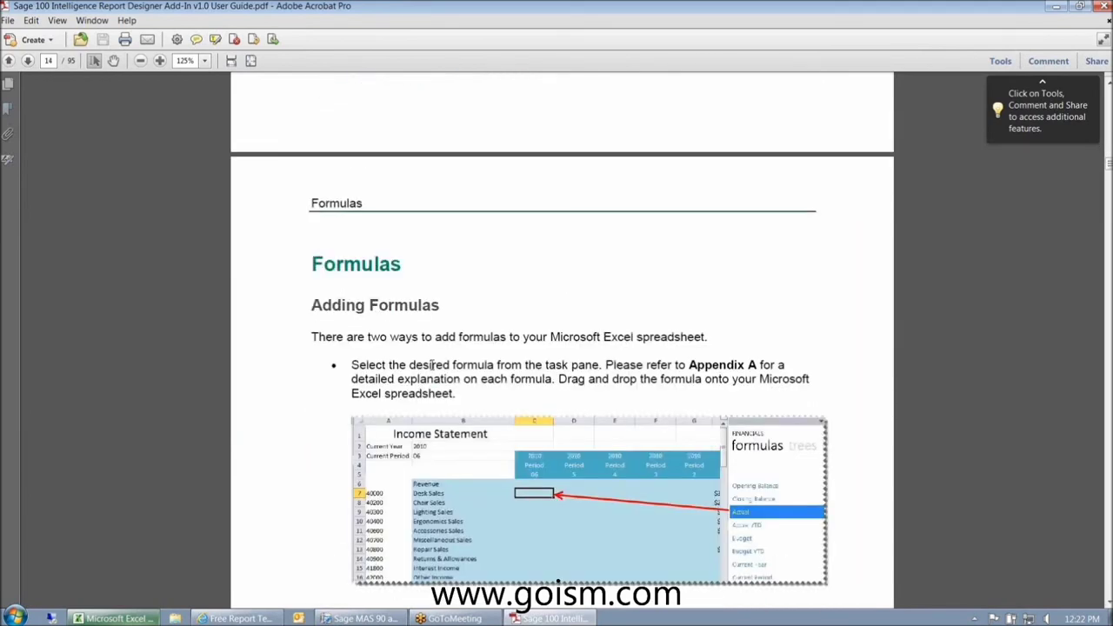
pyautogui.scroll(-2, 432, 365)
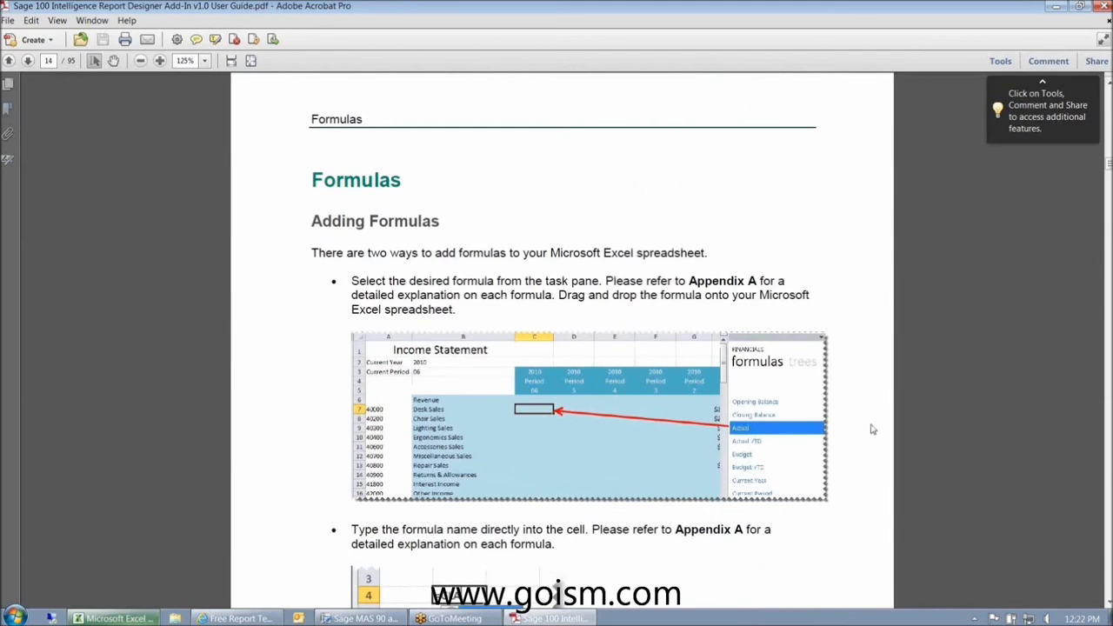
pyautogui.scroll(-4, 872, 429)
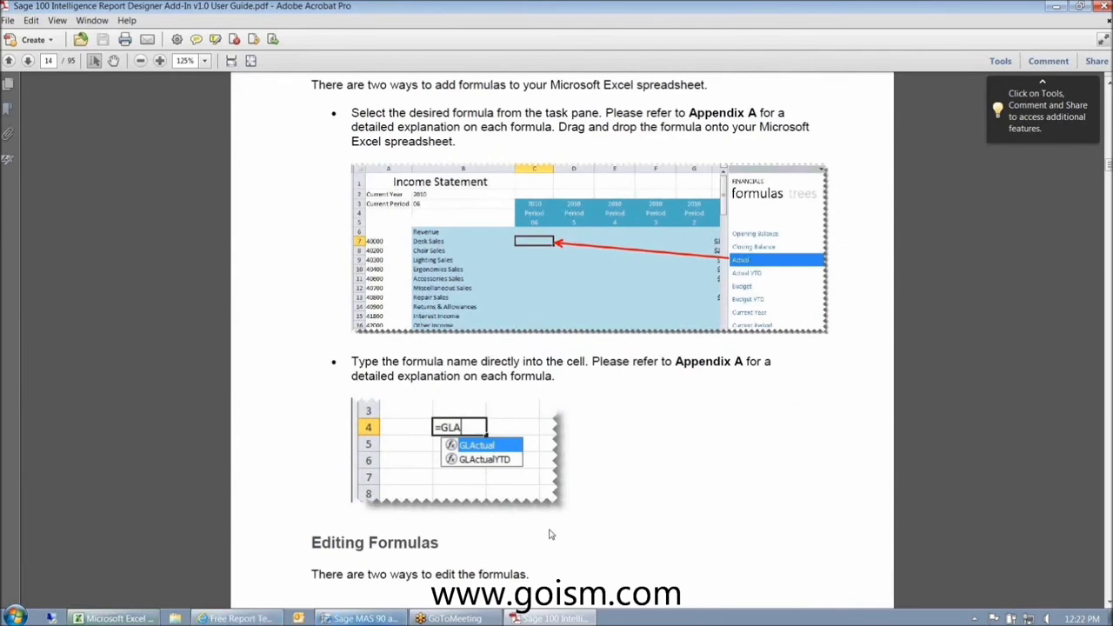
pyautogui.scroll(-5, 549, 534)
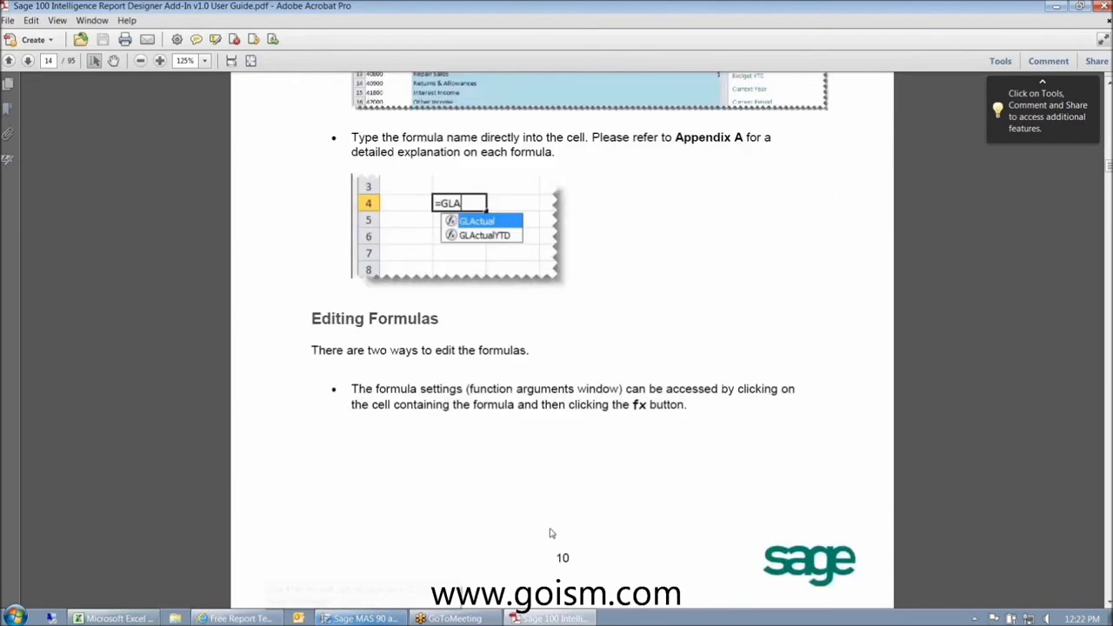
pyautogui.scroll(-10, 550, 534)
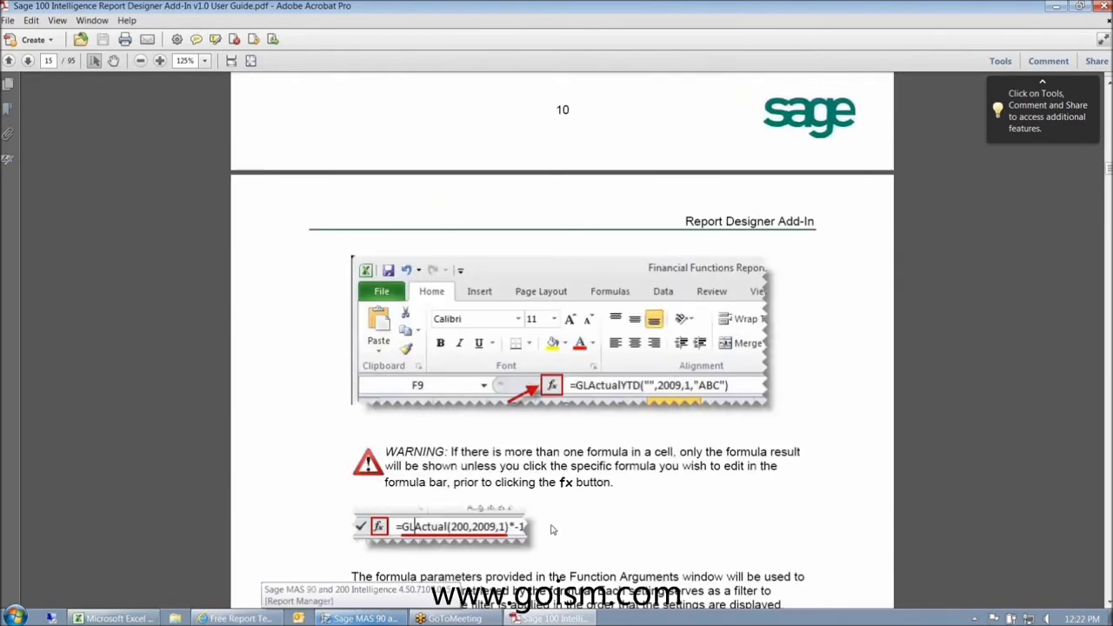
pyautogui.scroll(-11, 552, 529)
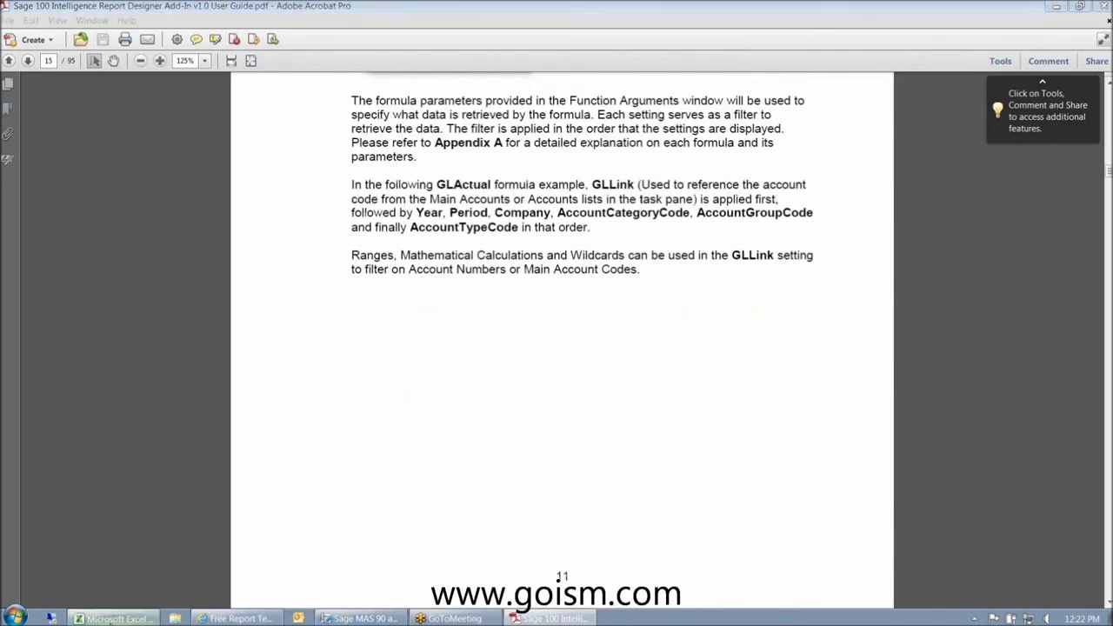
pyautogui.hotkey('alt', 'Tab')
# - Review Balance Sheet range labels 100+101, 105-??-?? and 150 to 179, then reopen the income statement
pyautogui.click(228, 587)
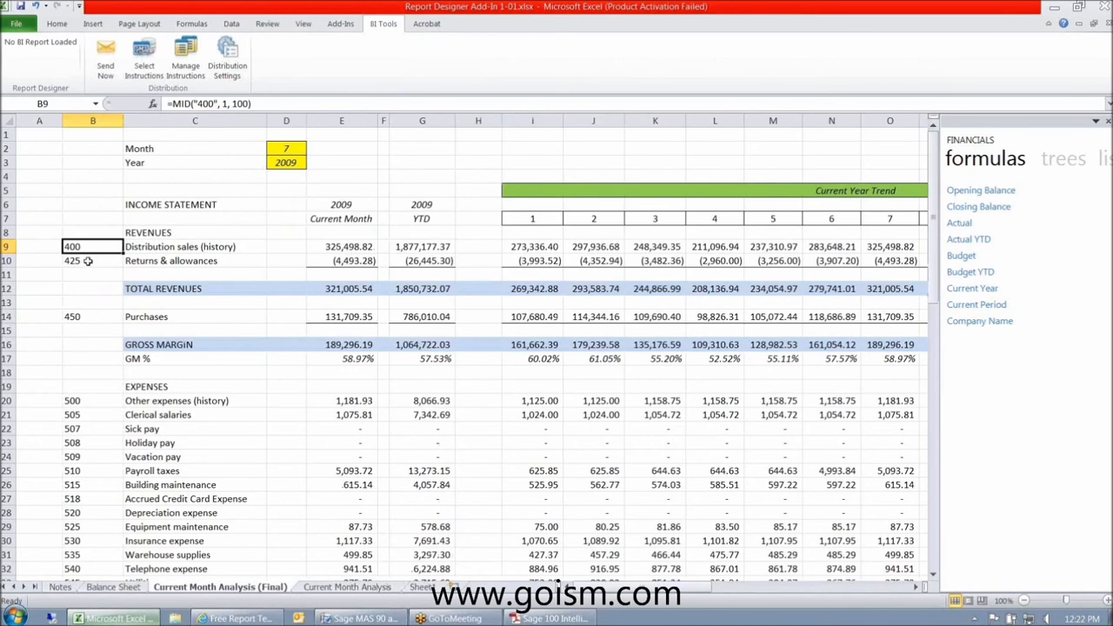
pyautogui.click(98, 589)
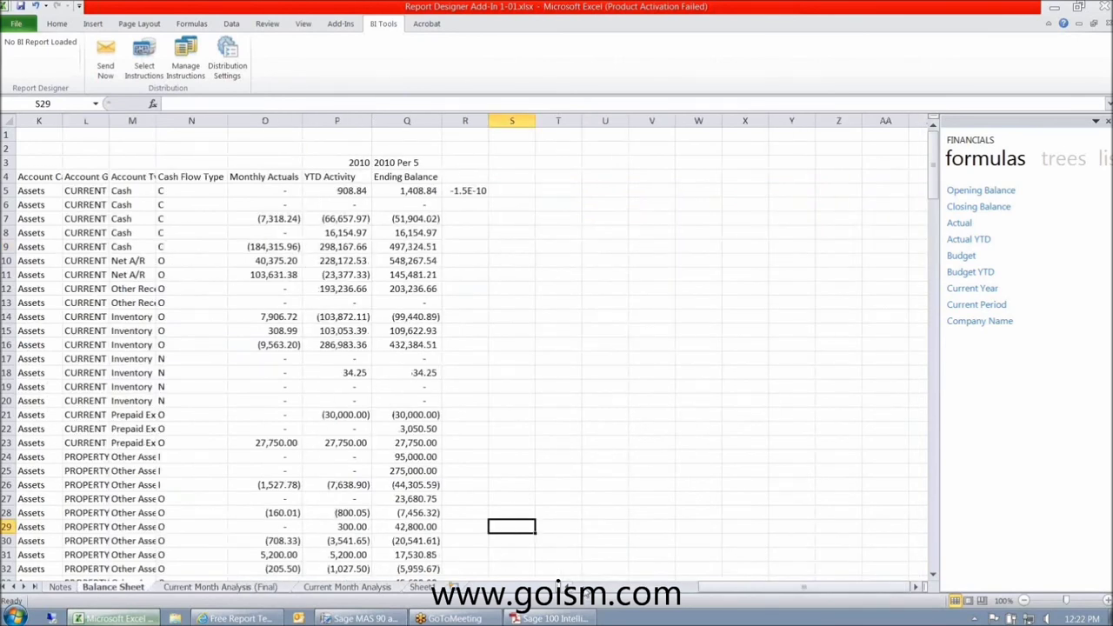
pyautogui.hscroll(-5, 470, 348)
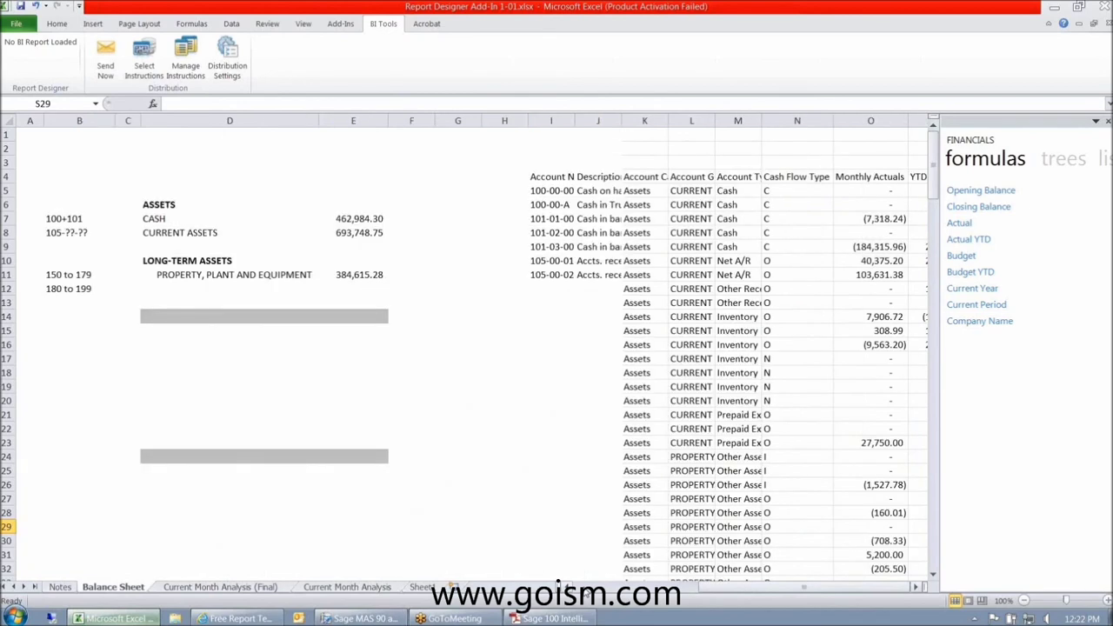
pyautogui.click(65, 218)
pyautogui.click(68, 273)
pyautogui.click(76, 233)
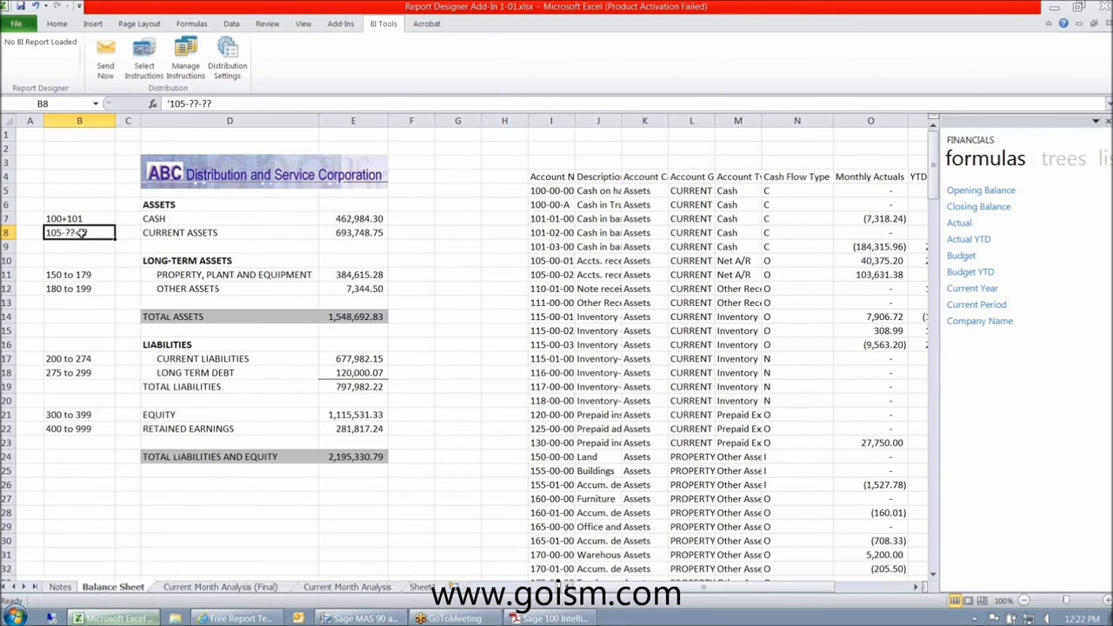
pyautogui.click(1099, 31)
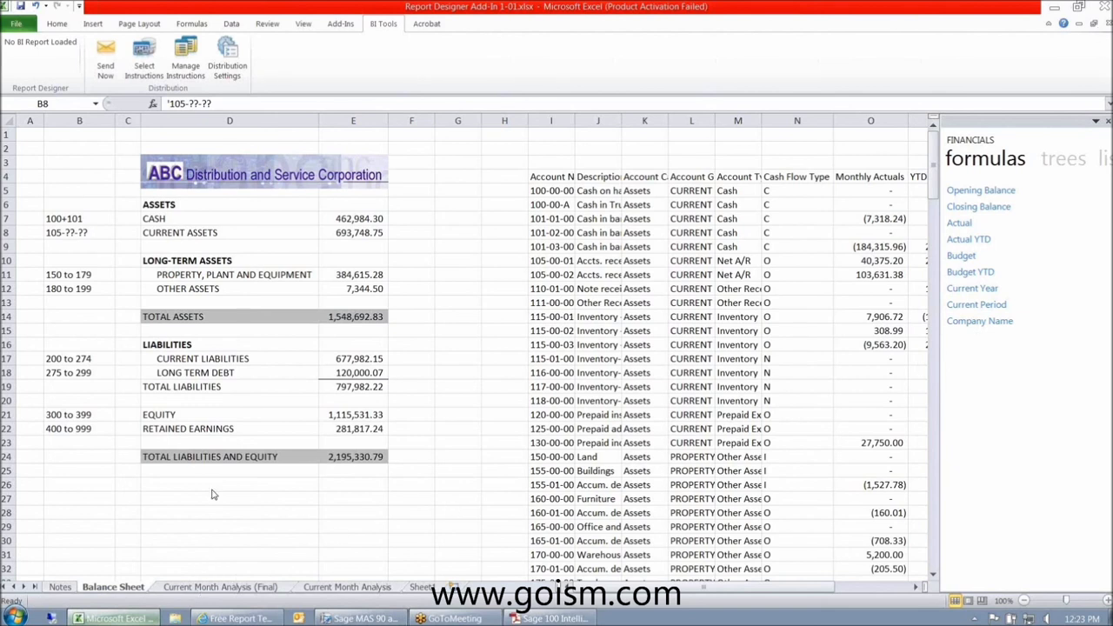
pyautogui.click(61, 274)
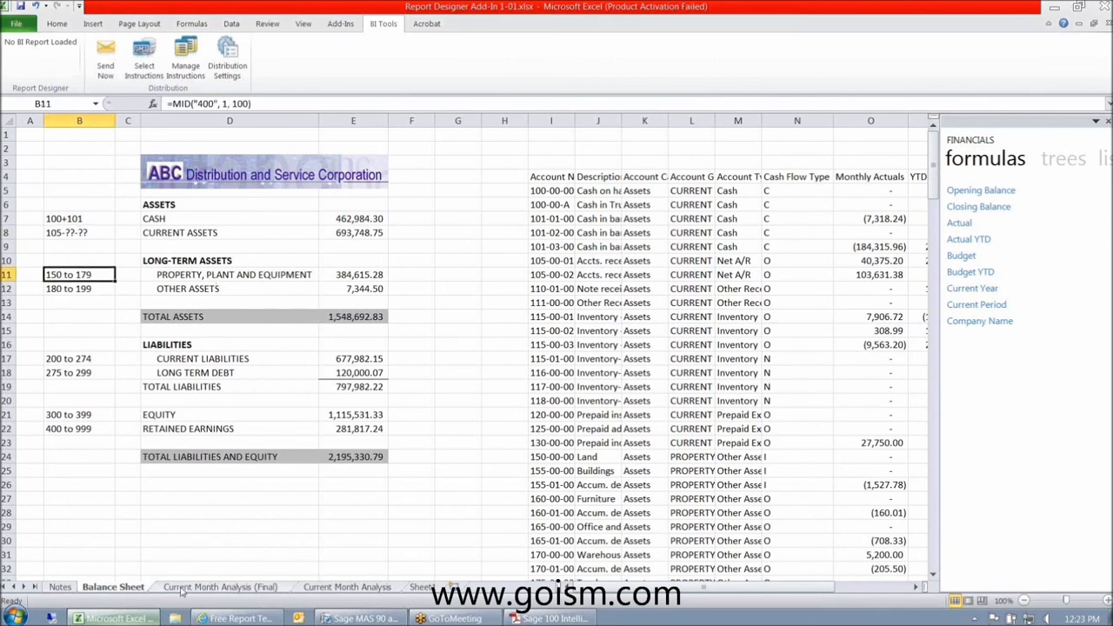
pyautogui.click(220, 588)
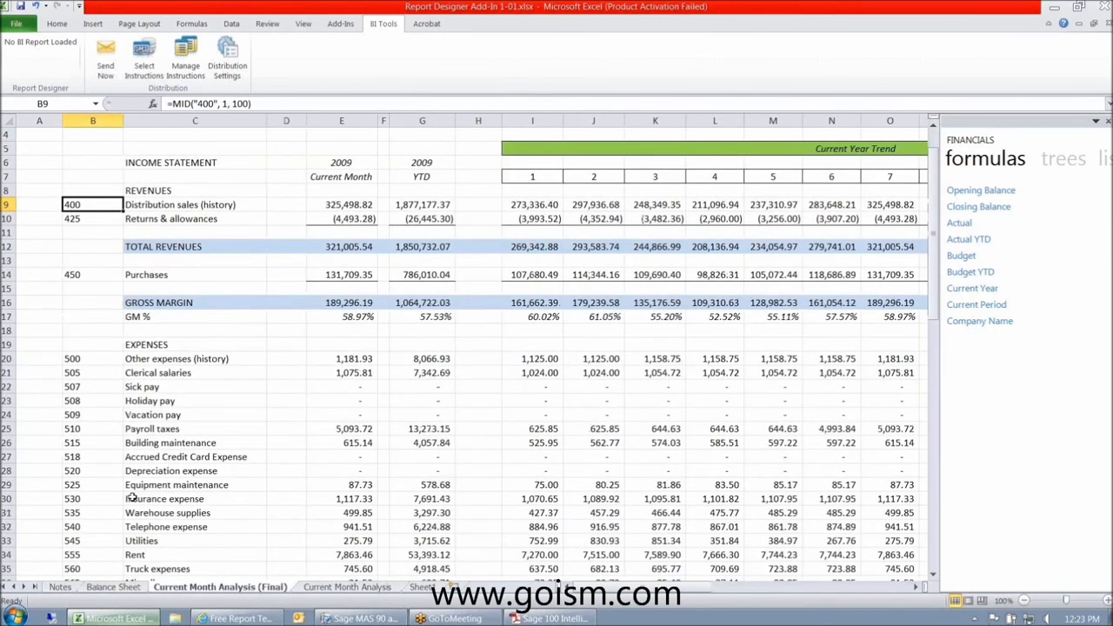
pyautogui.scroll(-3, 131, 497)
pyautogui.click(85, 357)
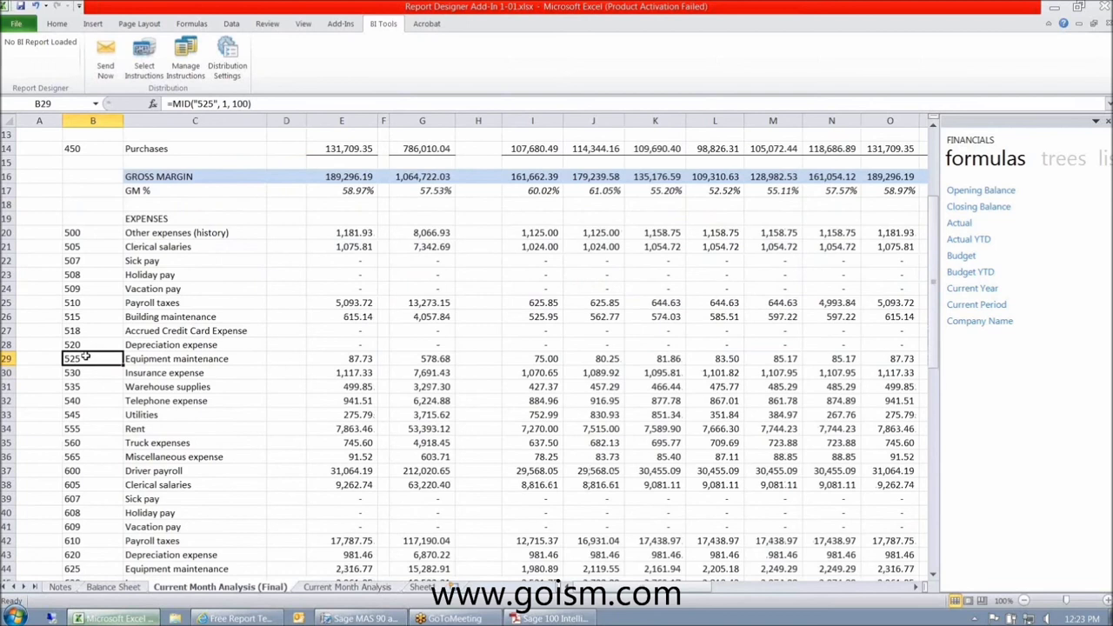
pyautogui.click(81, 373)
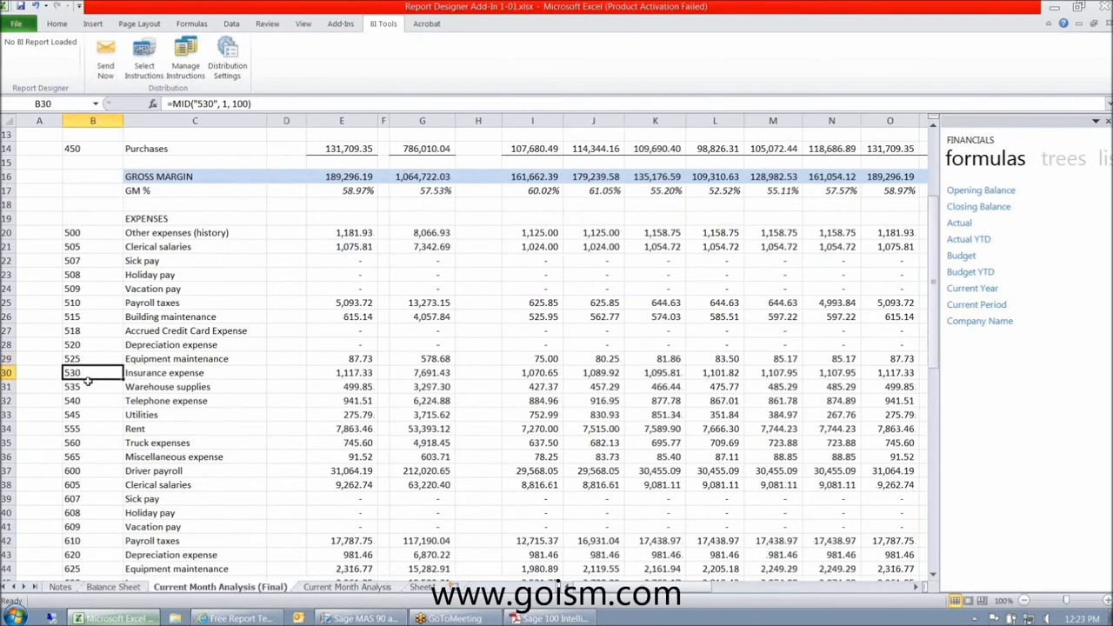
pyautogui.click(355, 360)
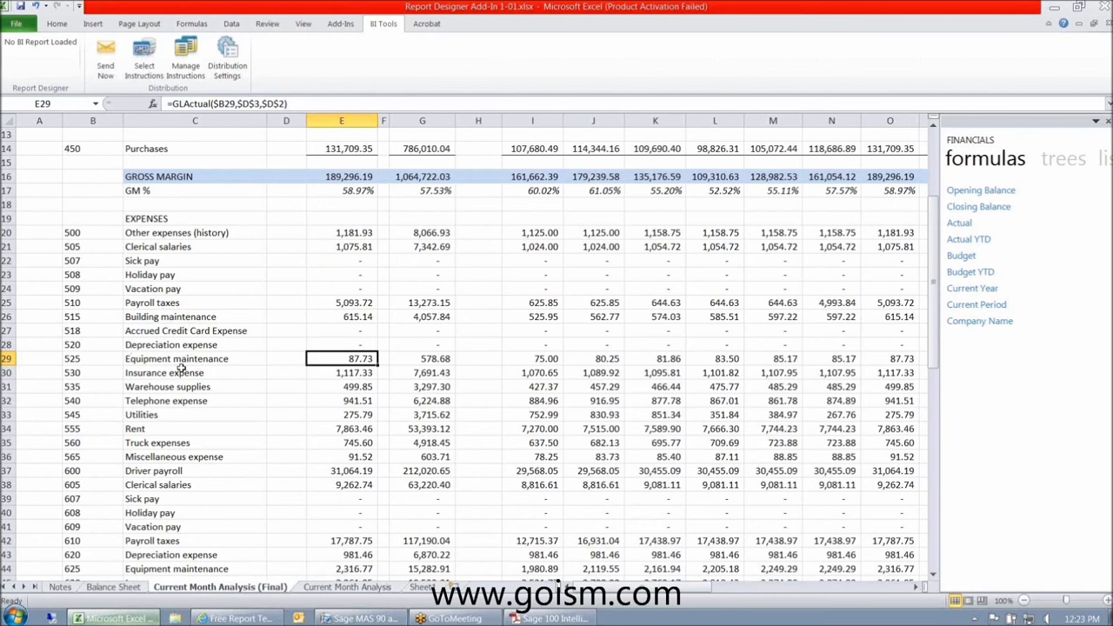
pyautogui.click(7, 358)
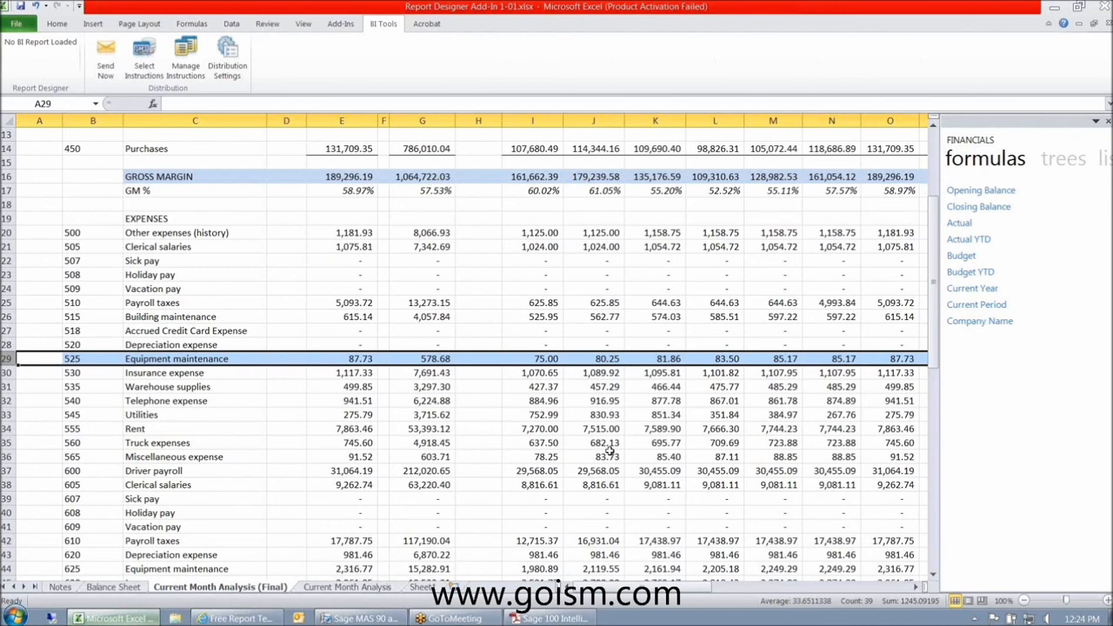
pyautogui.click(168, 404)
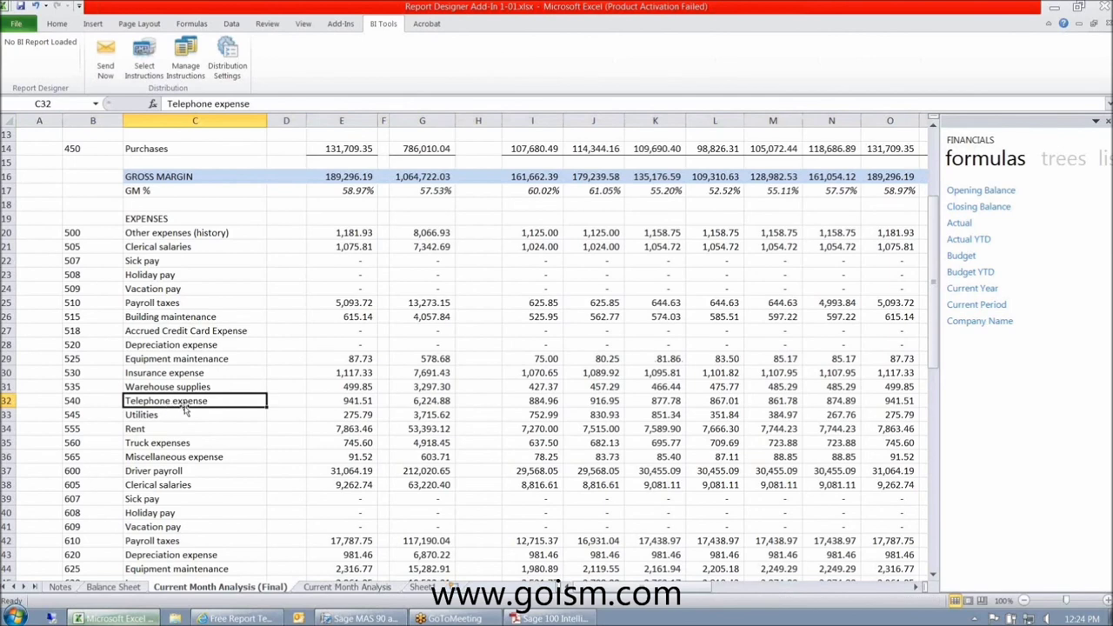
pyautogui.scroll(4, 185, 410)
pyautogui.click(143, 251)
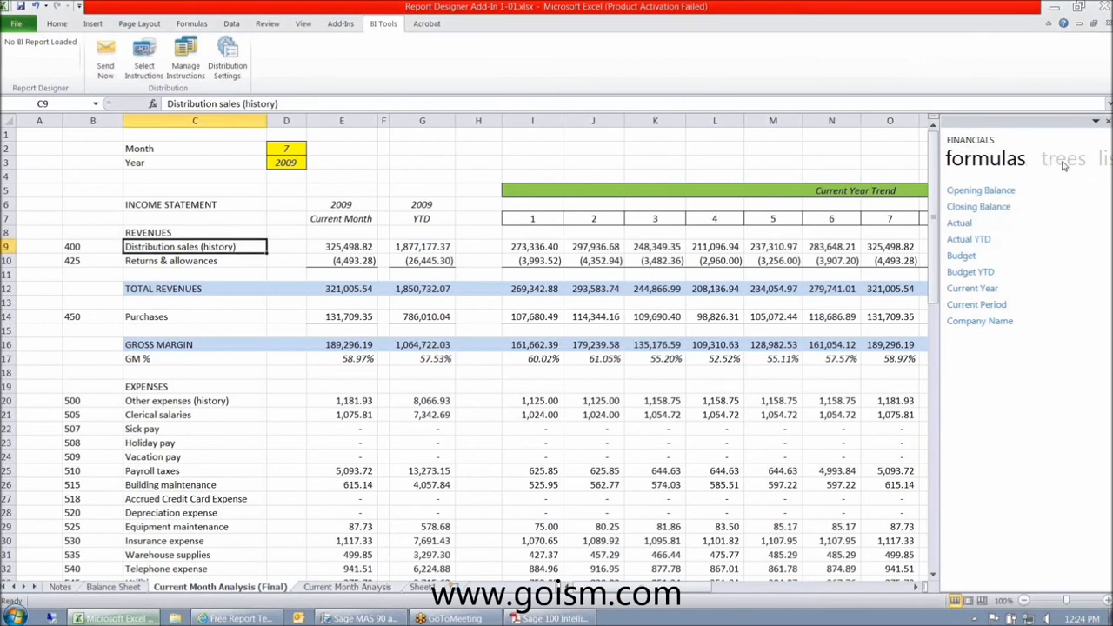
# - Show the add-in's account lists and drag Accounts onto an empty sheet
pyautogui.click(1063, 163)
pyautogui.click(1026, 165)
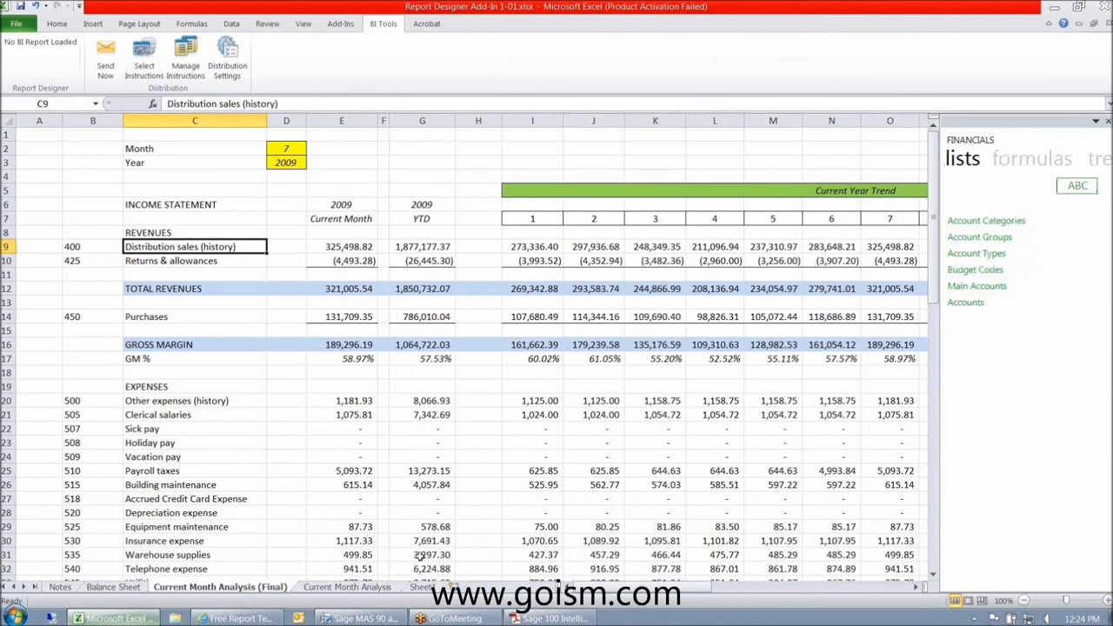
pyautogui.click(422, 587)
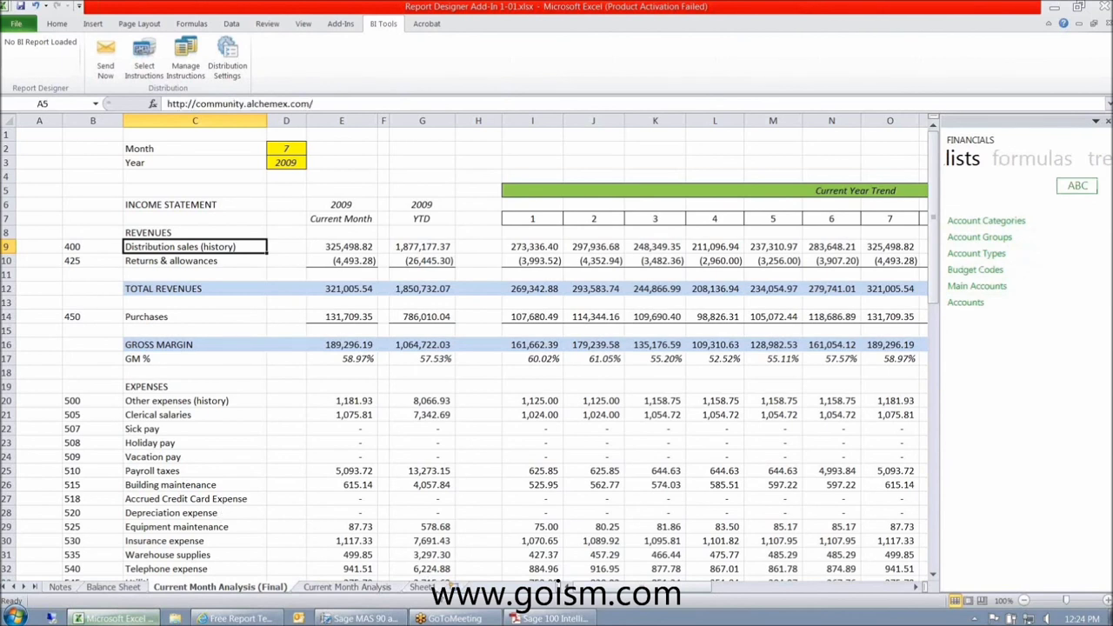
pyautogui.click(461, 587)
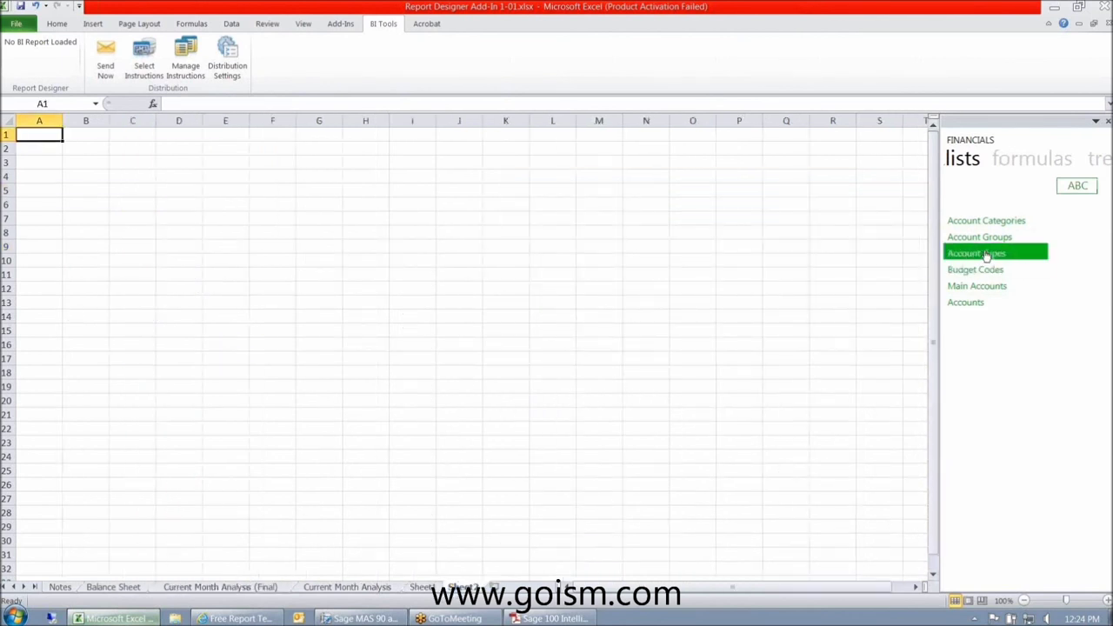
pyautogui.moveTo(984, 302); pyautogui.dragTo(62, 178)
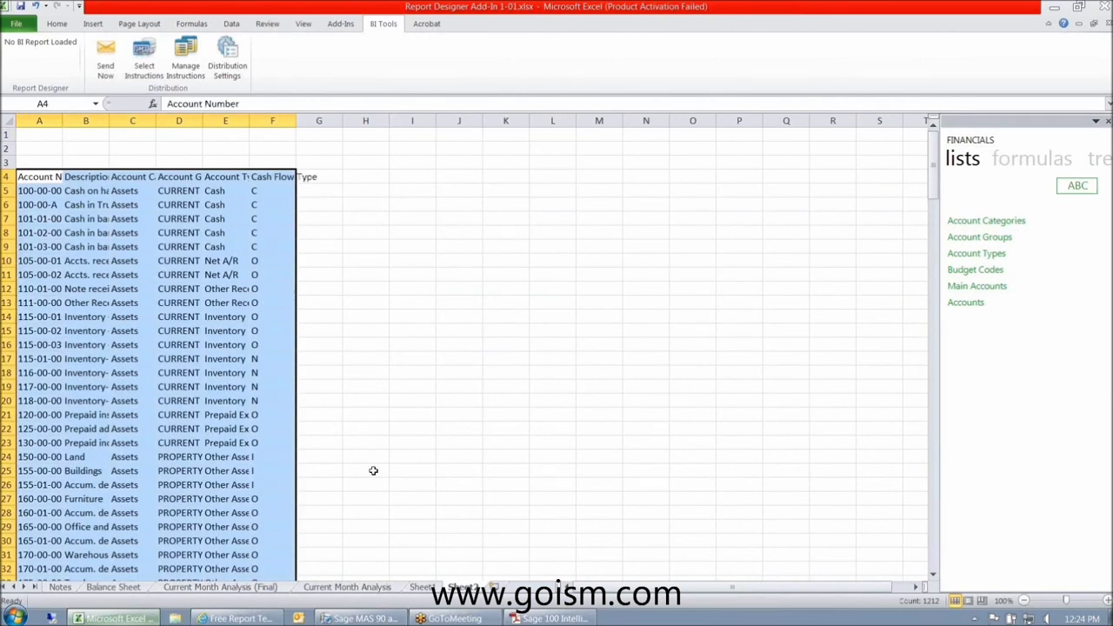
# - Dismiss the invalid sheet name warning on the account list sheet
pyautogui.click(127, 590)
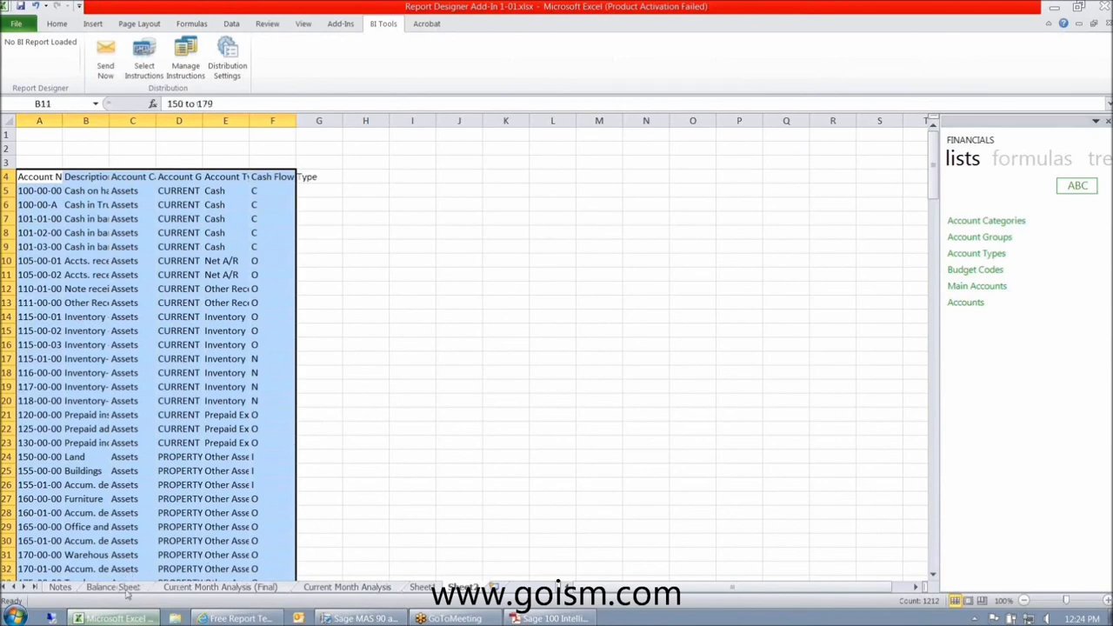
pyautogui.click(202, 588)
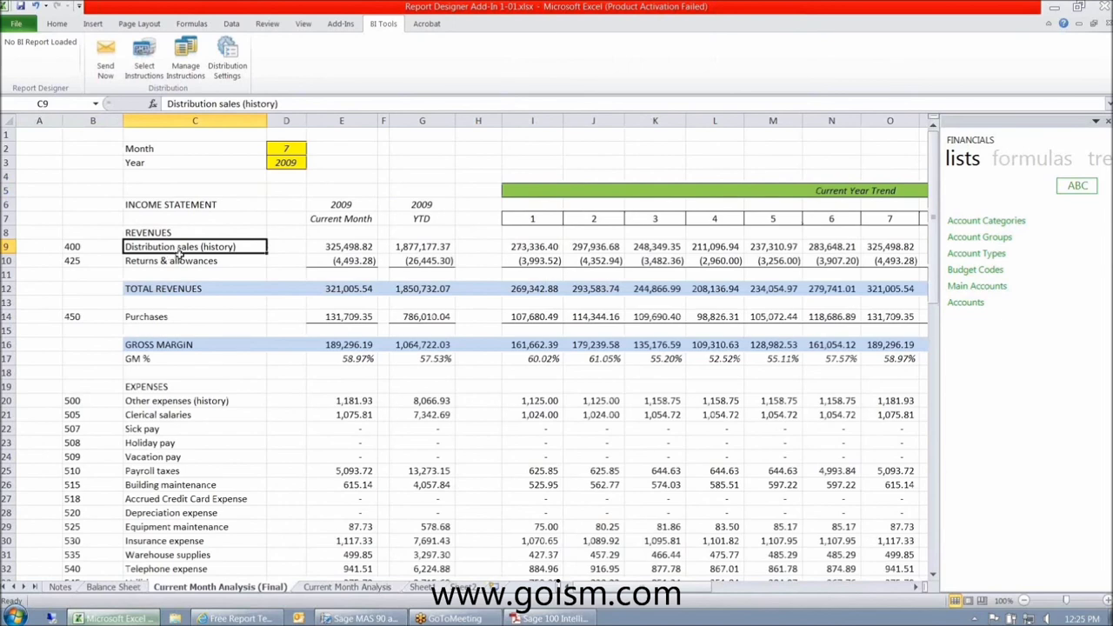
pyautogui.click(461, 588)
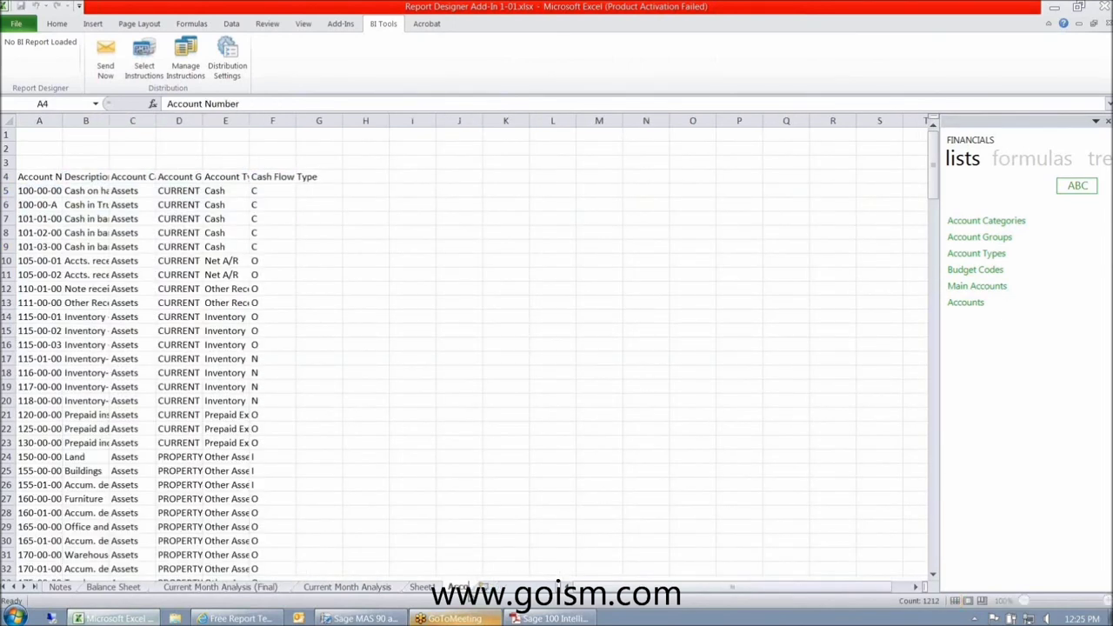
pyautogui.click(526, 328)
pyautogui.click(558, 378)
pyautogui.hotkey('ctrl', 'a')
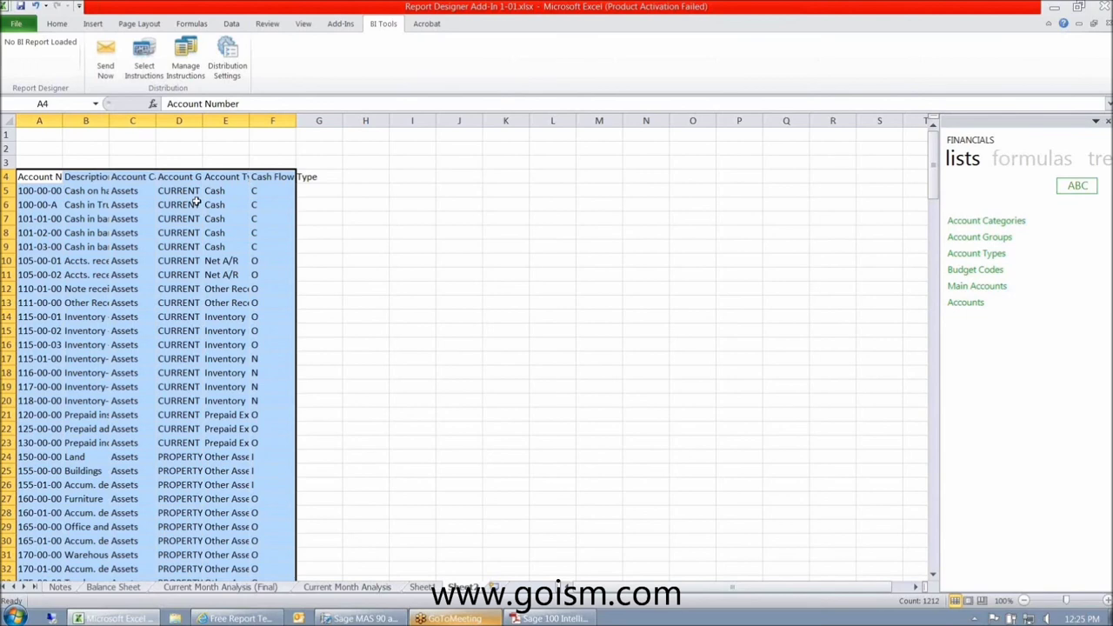
# - Autofit the Description column so full names like 'Cash in bank - Reg. checking' show
pyautogui.click(130, 588)
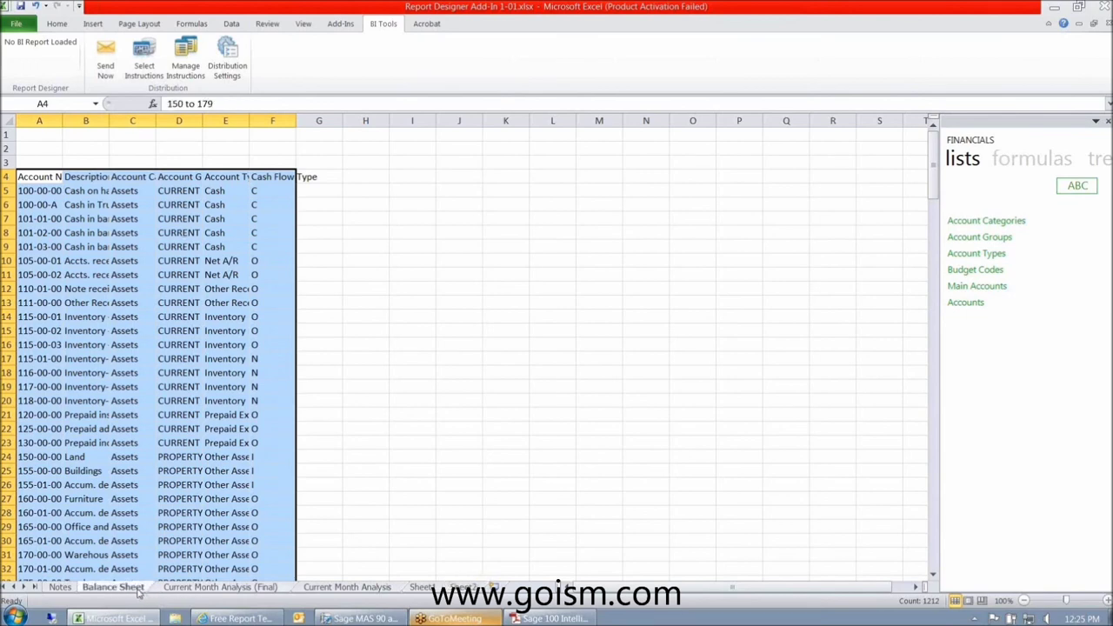
pyautogui.click(220, 587)
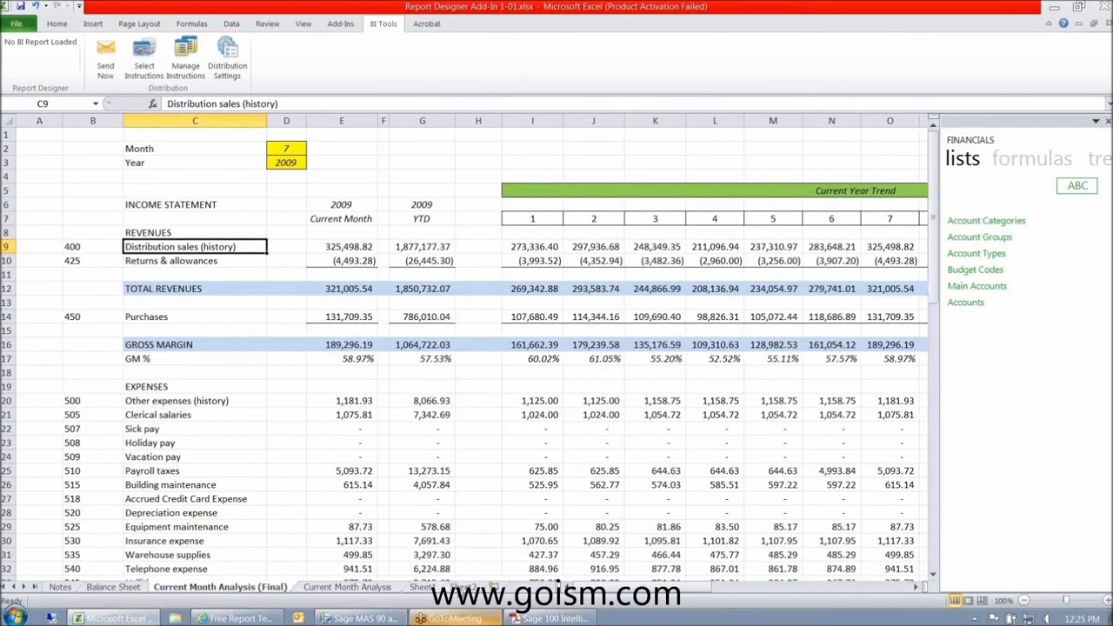
pyautogui.click(461, 587)
pyautogui.click(85, 233)
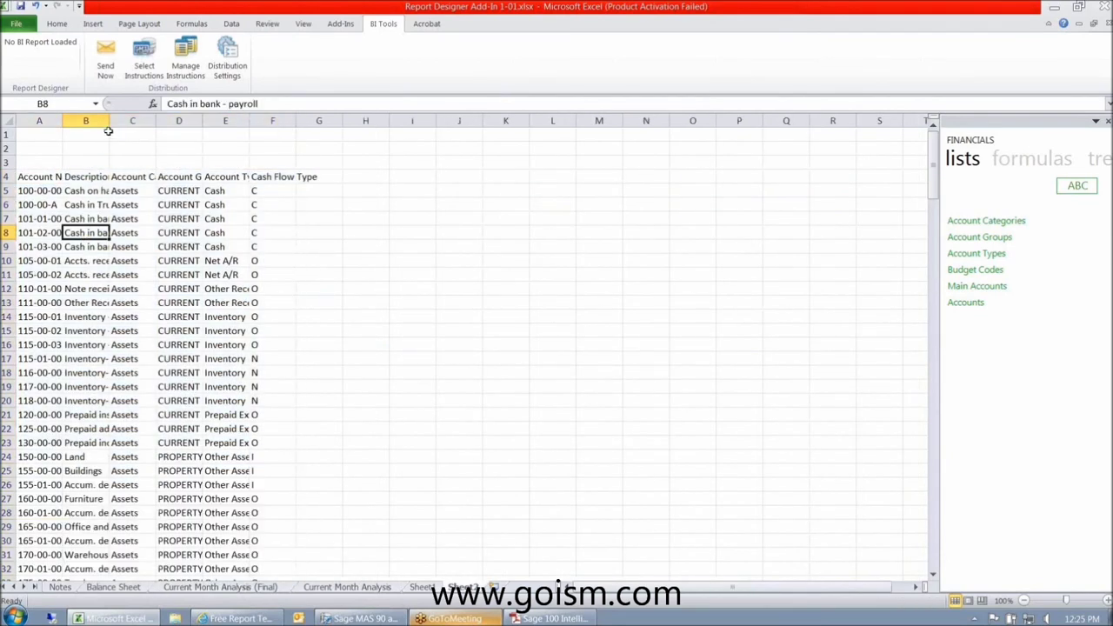
pyautogui.doubleClick(108, 122)
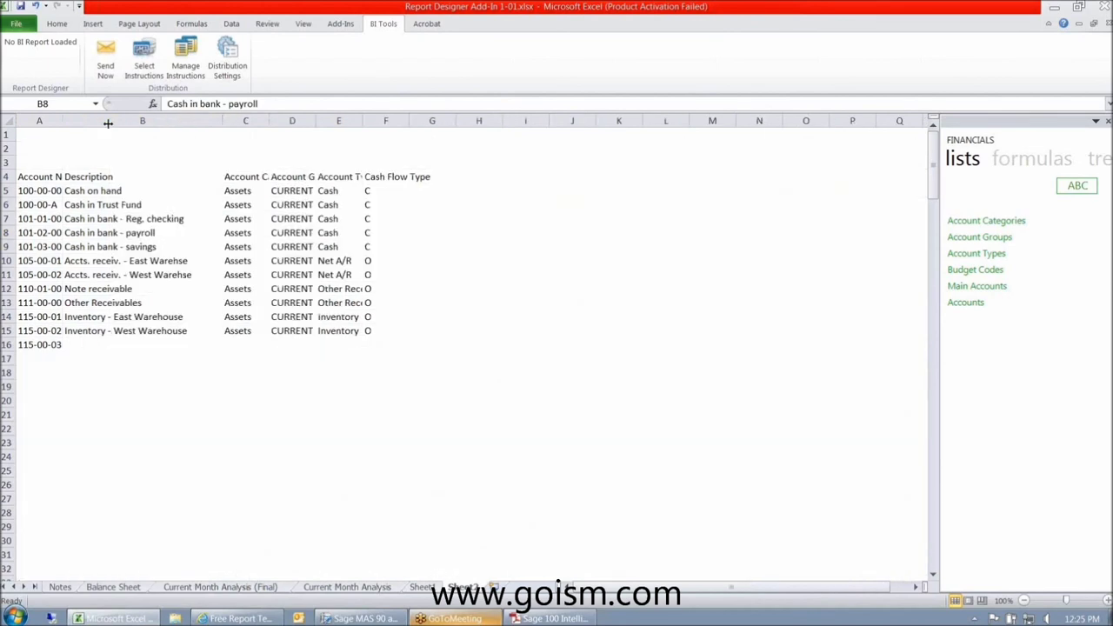
# - Open C20's 'Other expenses (history)' description for editing, cancel unchanged, then go to Notes
pyautogui.click(193, 588)
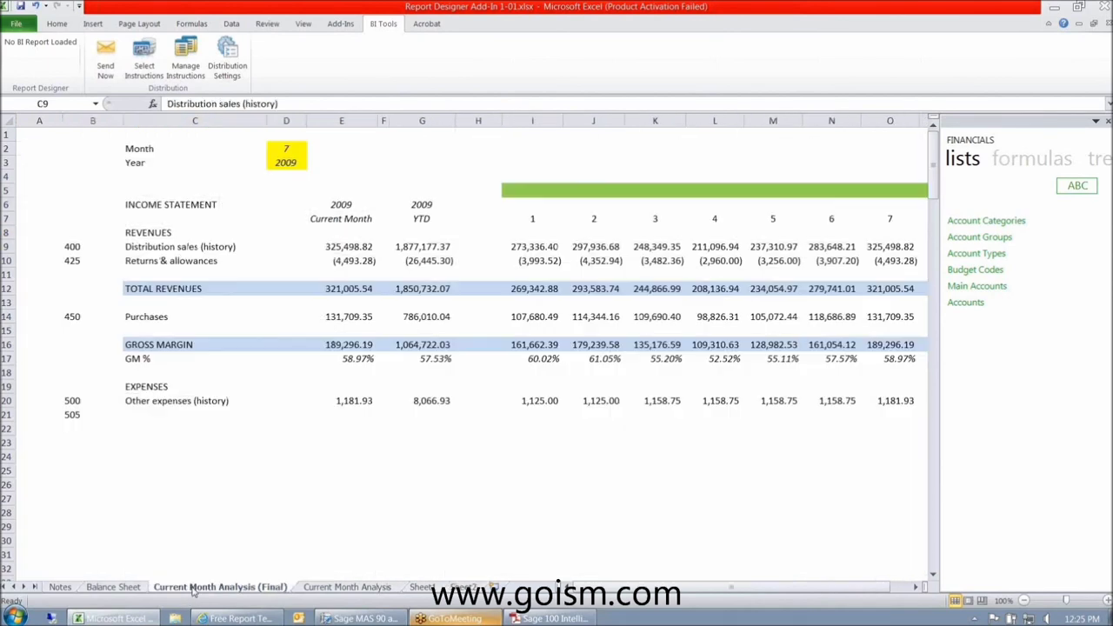
pyautogui.click(179, 415)
pyautogui.click(180, 402)
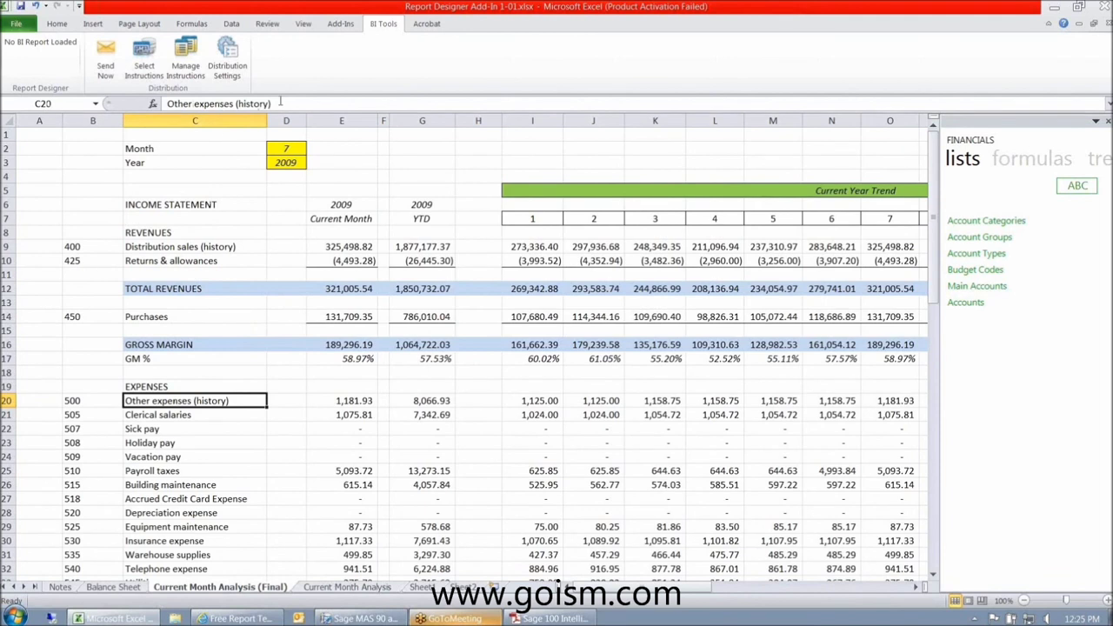
pyautogui.doubleClick(164, 401)
pyautogui.press('Escape')
pyautogui.click(60, 588)
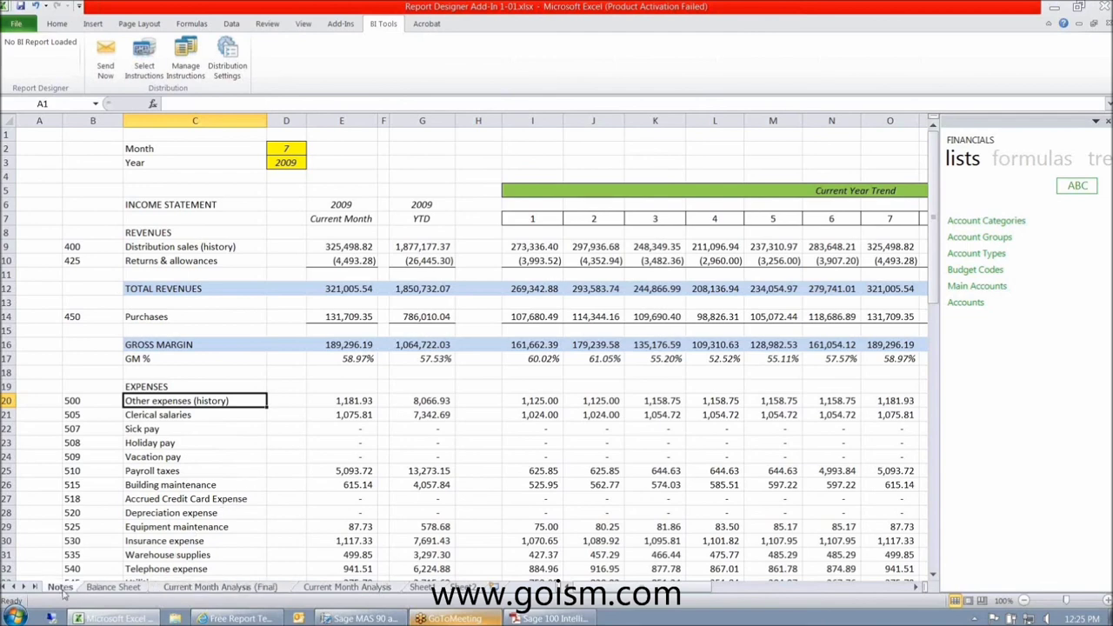
# - Open the Unhide list, close it unchanged, and reselect the Other expenses (history) description
pyautogui.rightClick(63, 590)
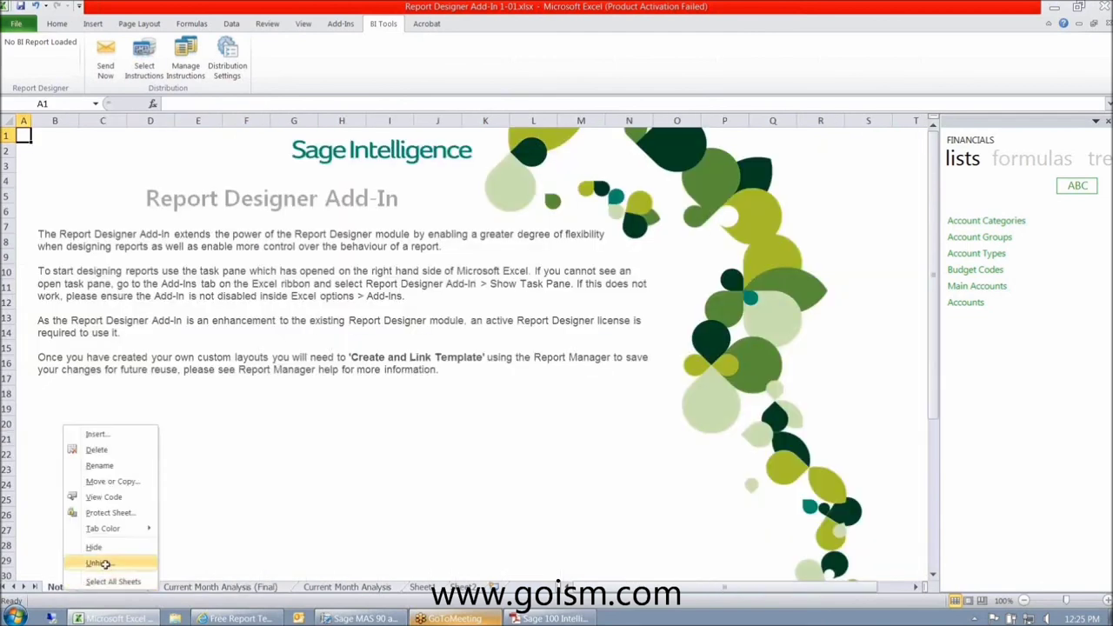
pyautogui.click(97, 563)
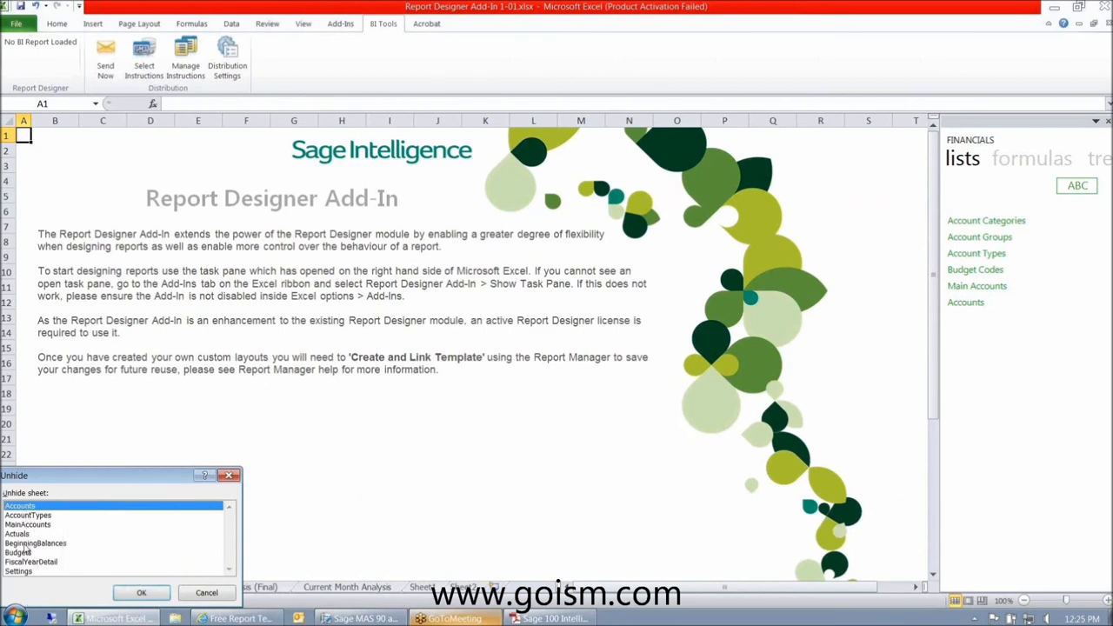
pyautogui.click(141, 593)
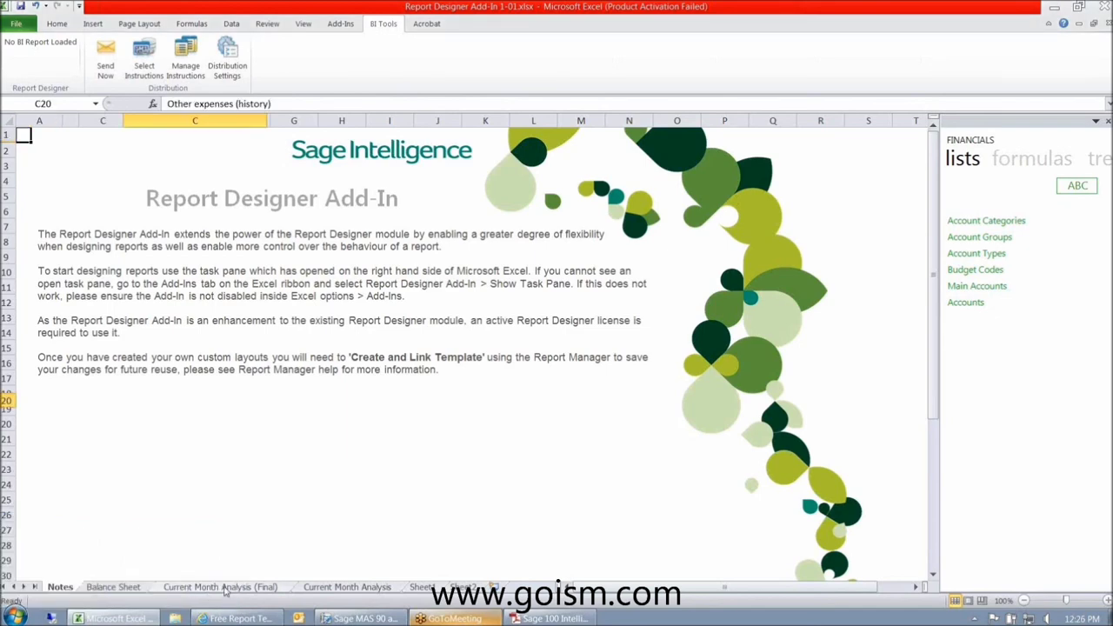
pyautogui.click(220, 588)
pyautogui.moveTo(523, 250); pyautogui.dragTo(512, 280)
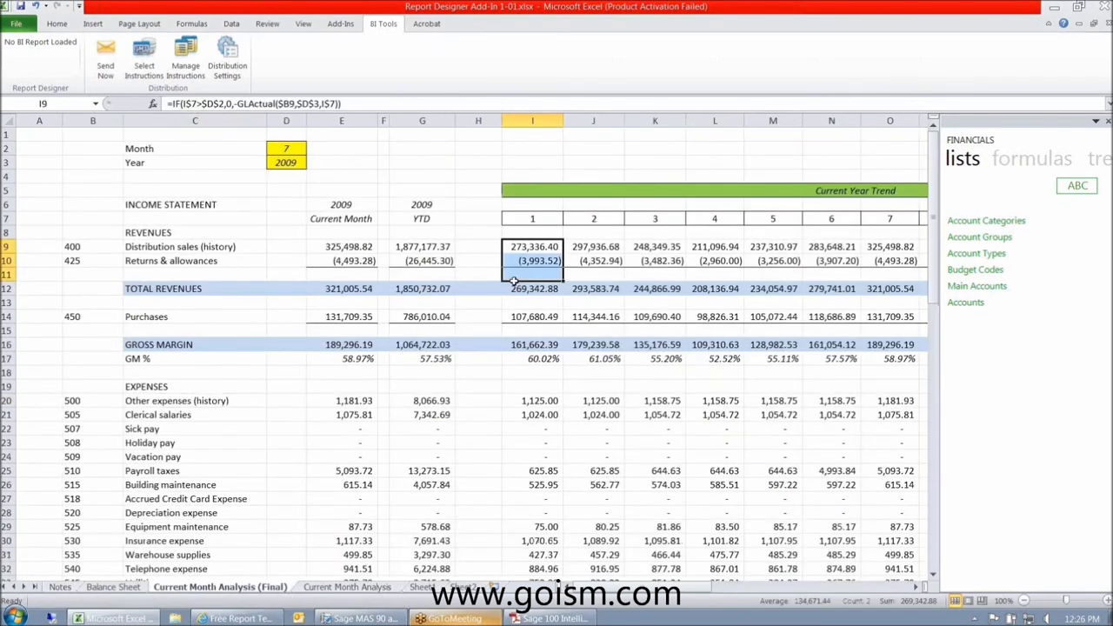
pyautogui.click(162, 403)
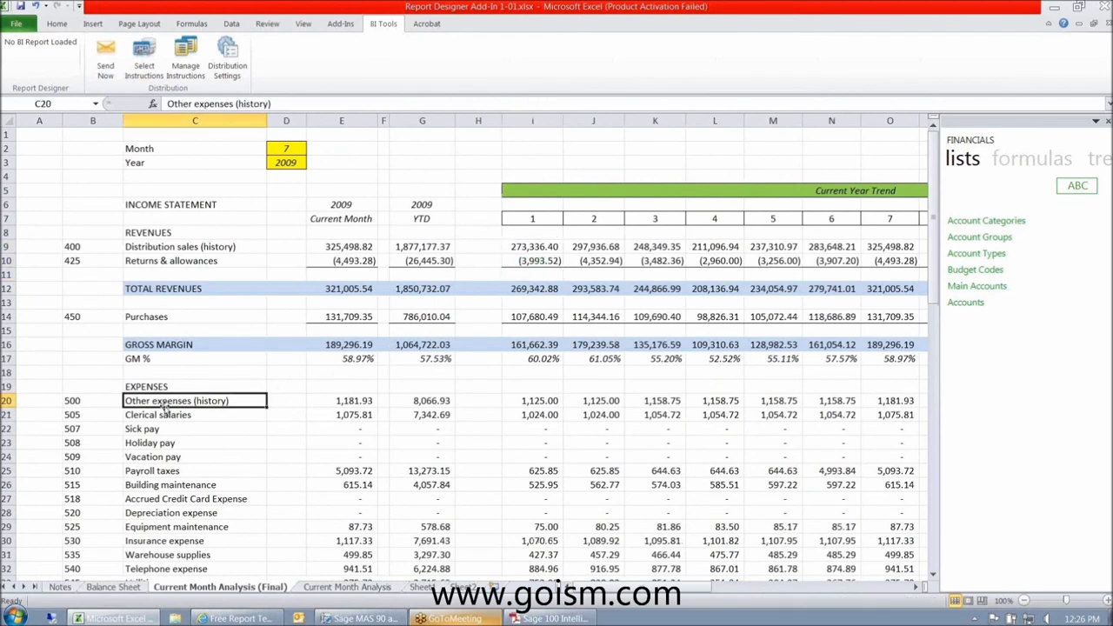
# - Unhide the Accounts sheet through the sheet tab's Unhide option
pyautogui.rightClick(57, 590)
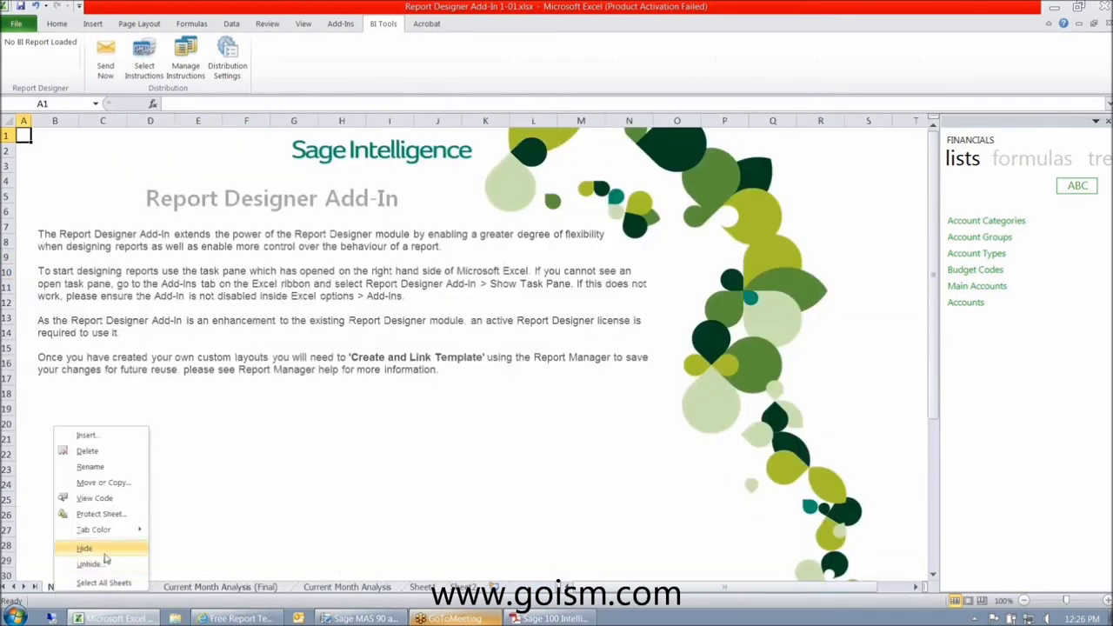
pyautogui.click(108, 565)
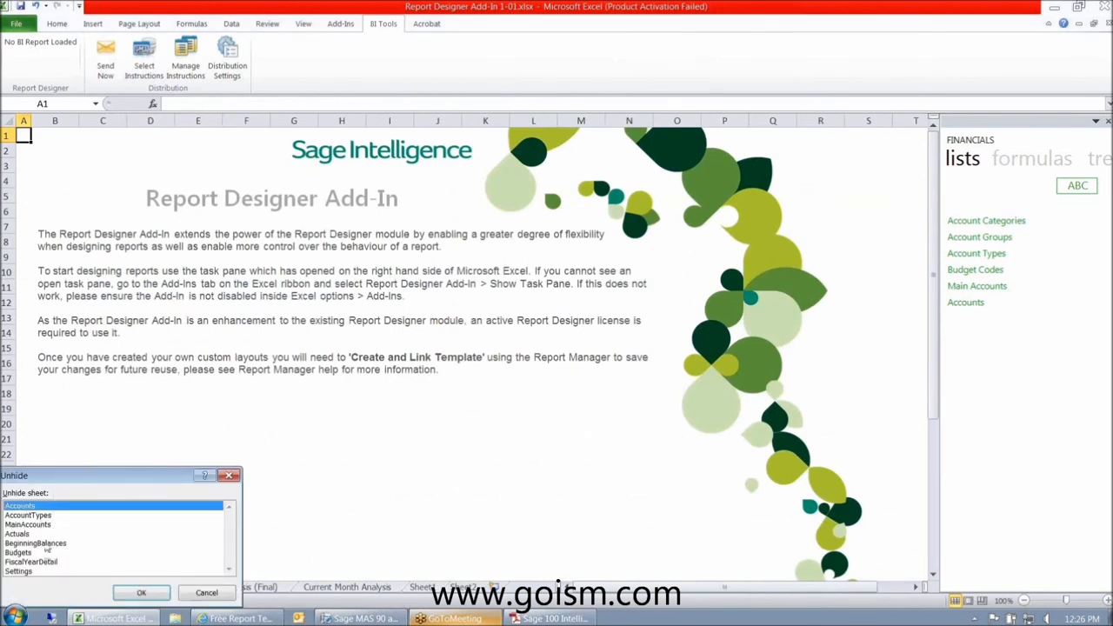
pyautogui.click(137, 593)
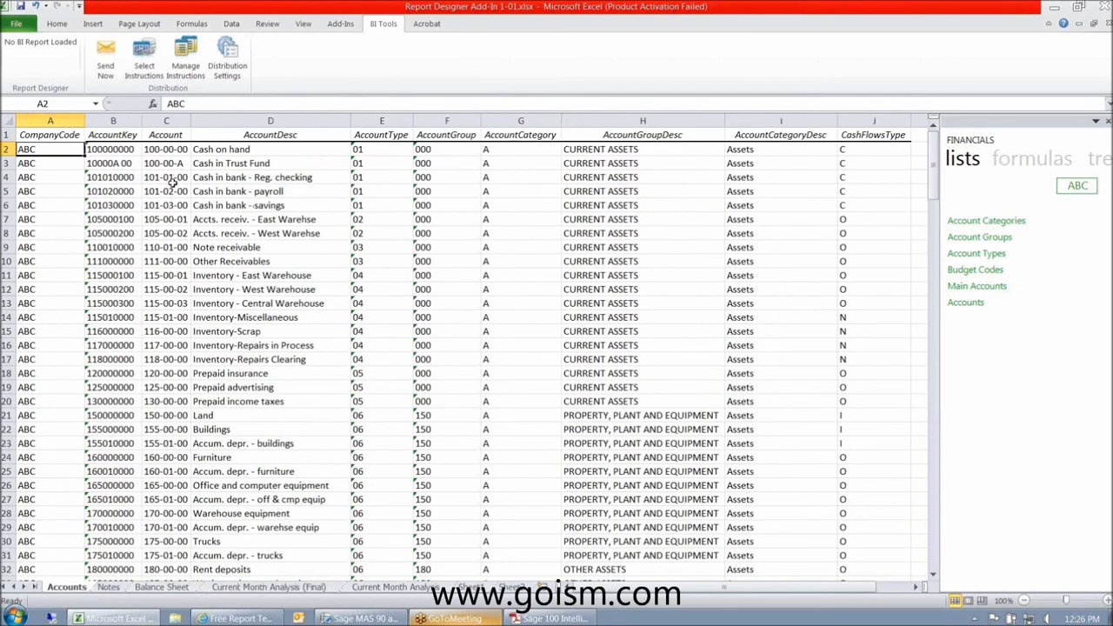
# - Look over the Accounts descriptions, such as Inventory - East Warehouse, then return to Accounts
pyautogui.click(252, 150)
pyautogui.press('Down')
pyautogui.press('Down')
pyautogui.press('Down')
pyautogui.press('Down')
pyautogui.press('Down')
pyautogui.press('Down')
pyautogui.press('Down')
pyautogui.press('Down')
pyautogui.press('Down')
pyautogui.press('Down')
pyautogui.press('Down')
pyautogui.press('Down')
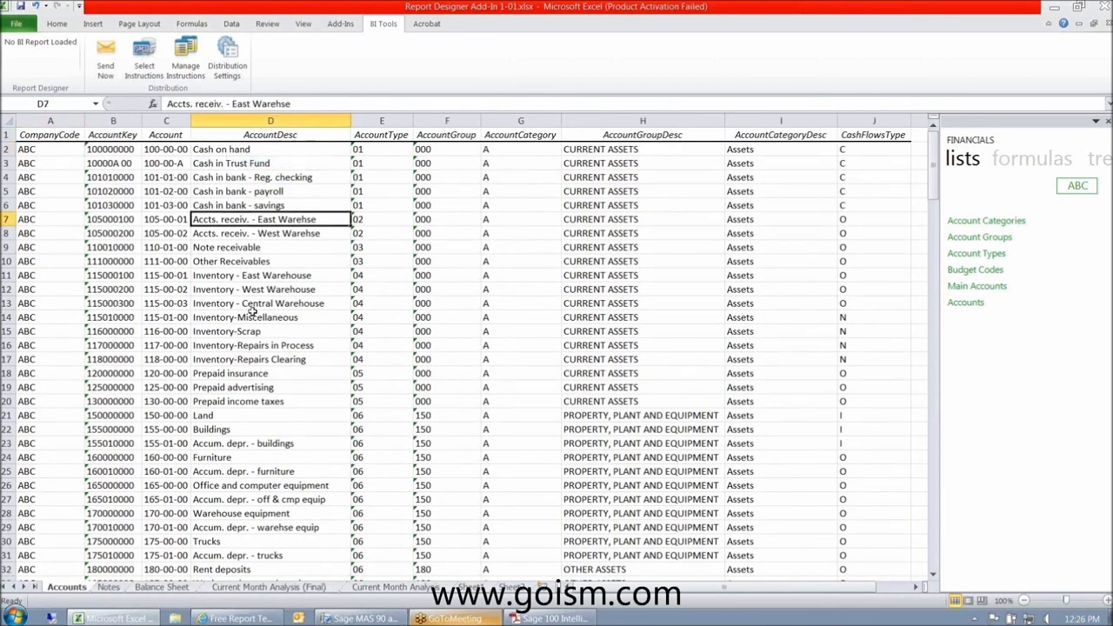
pyautogui.click(250, 406)
pyautogui.click(261, 485)
pyautogui.click(265, 361)
pyautogui.click(275, 275)
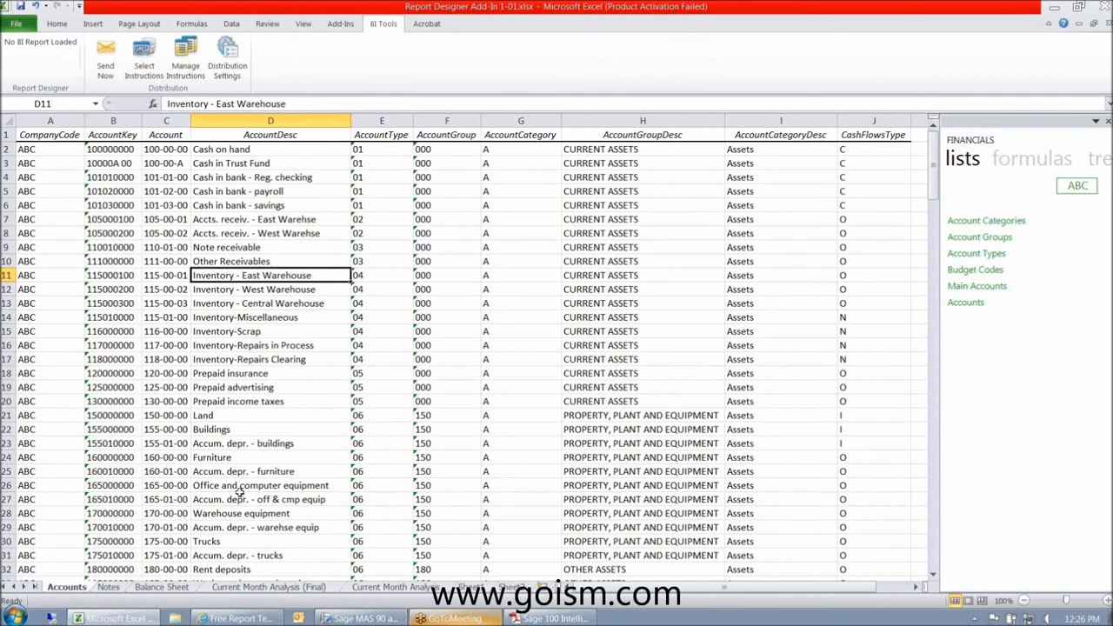
pyautogui.click(247, 588)
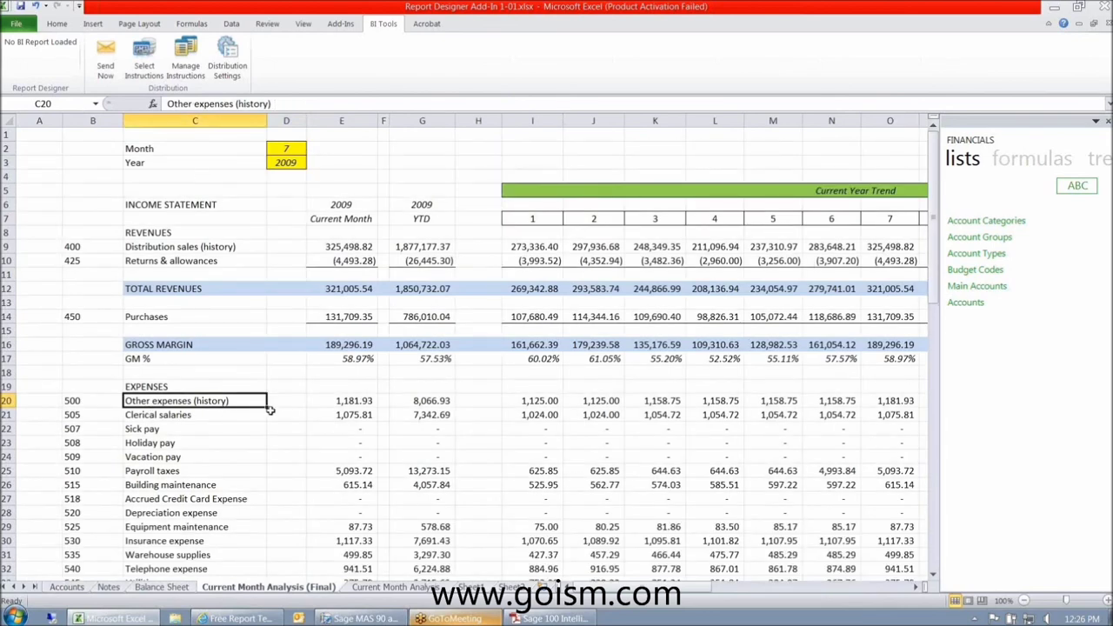
pyautogui.click(67, 587)
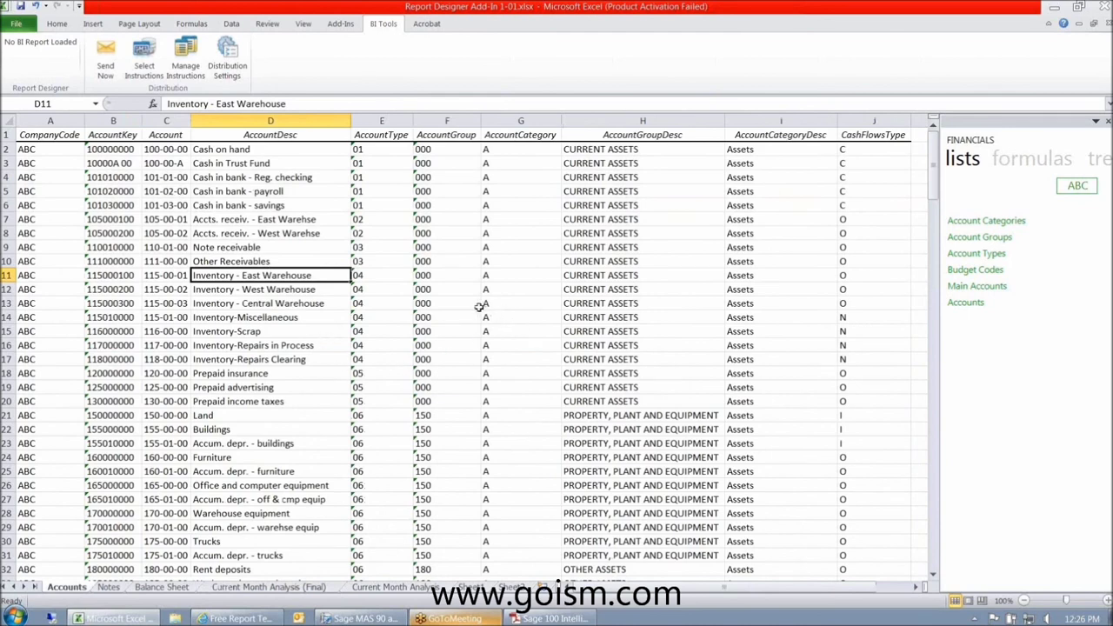
pyautogui.moveTo(765, 590); pyautogui.dragTo(765, 589)
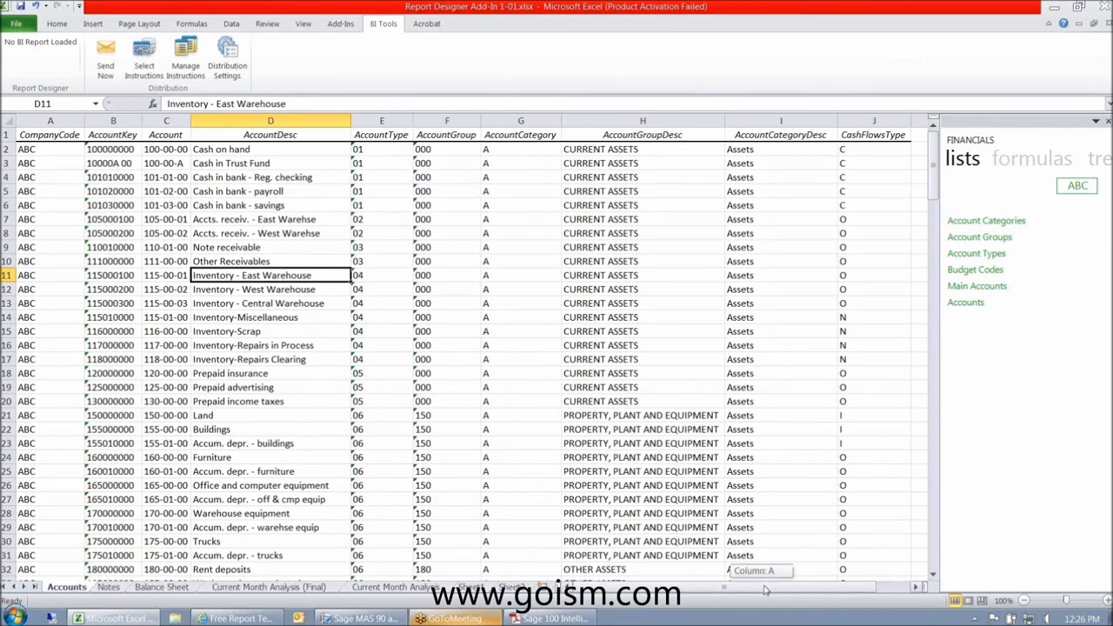
# - Enter =LEFT(C2,3) in K2 and fill it down column K
pyautogui.click(918, 149)
pyautogui.write('=left(')
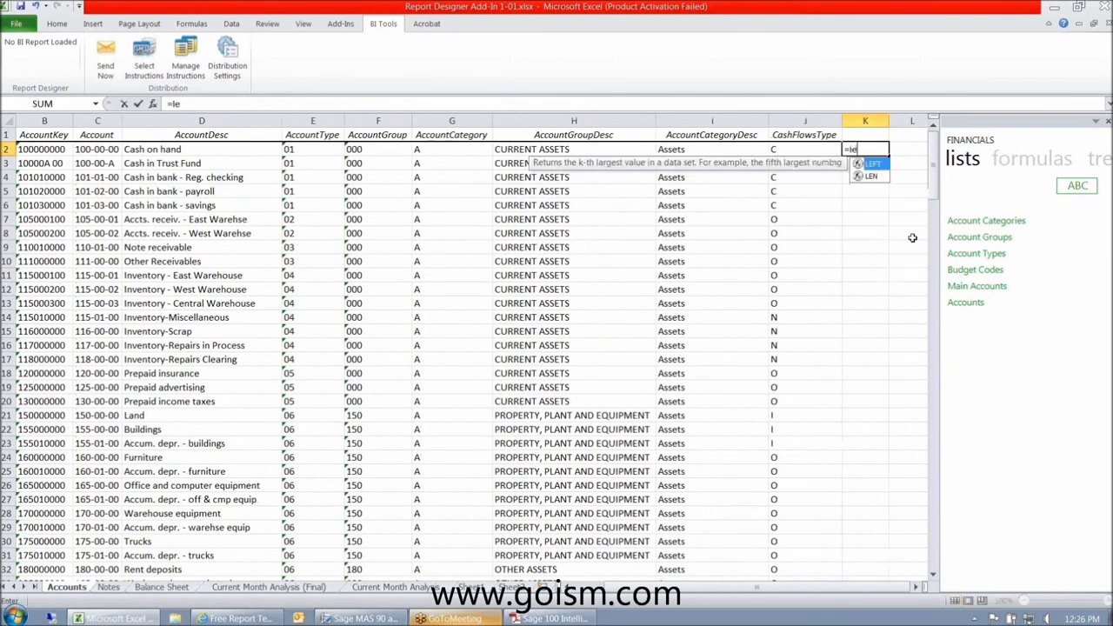
pyautogui.press('Left')
pyautogui.press('Left')
pyautogui.press('Left')
pyautogui.press('Left')
pyautogui.press('Left')
pyautogui.press('Left')
pyautogui.press('Left')
pyautogui.press('Left')
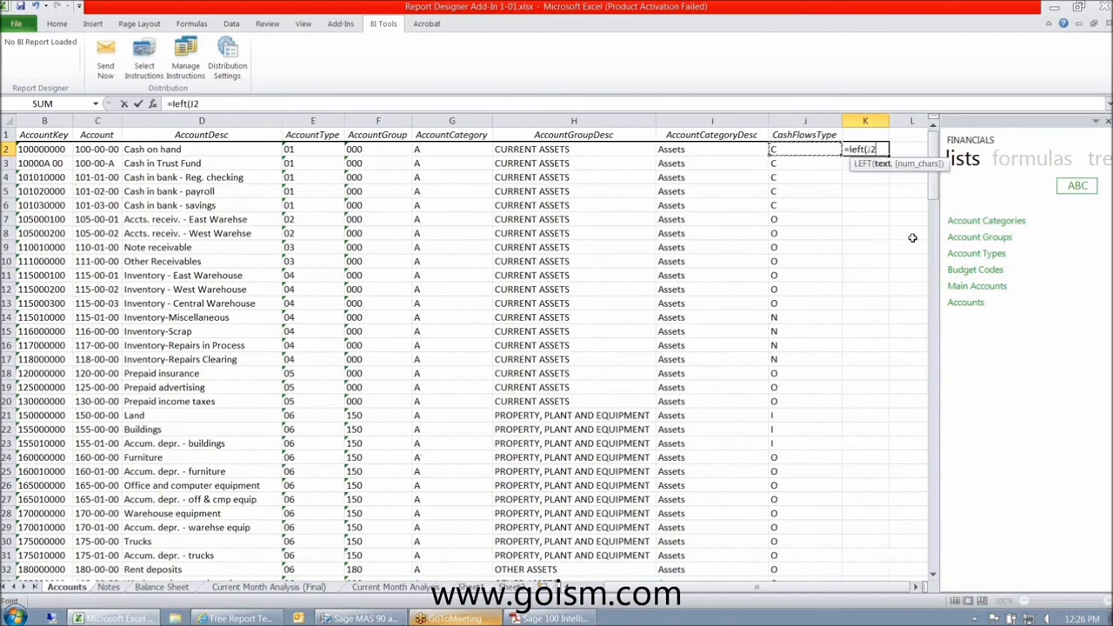
pyautogui.write(',3')
pyautogui.press('Return')
pyautogui.press('Up')
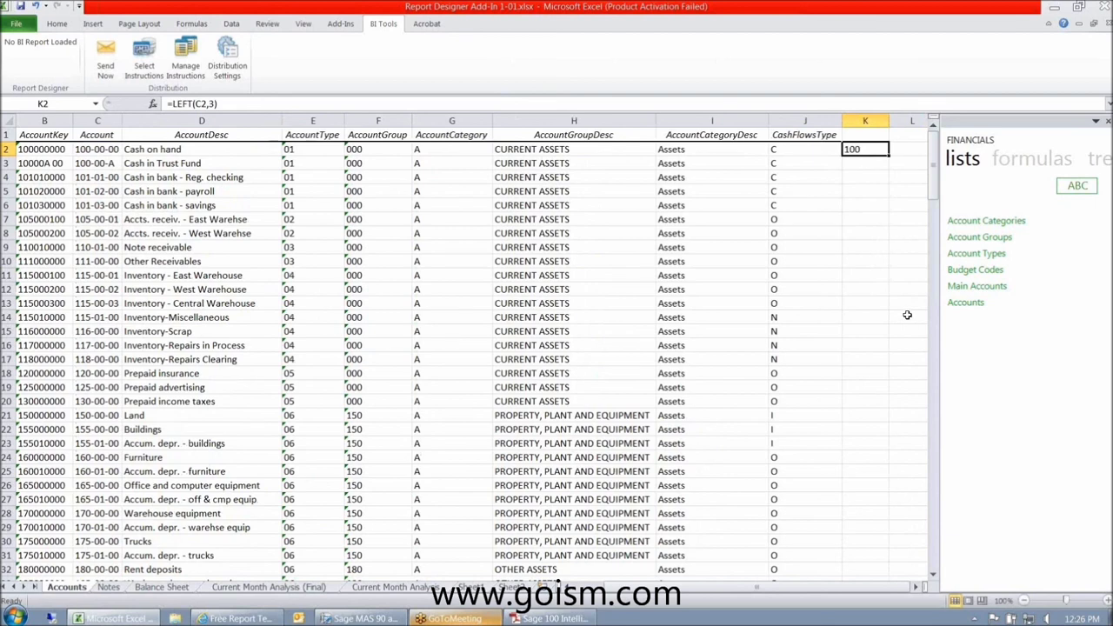
pyautogui.doubleClick(889, 155)
pyautogui.click(185, 149)
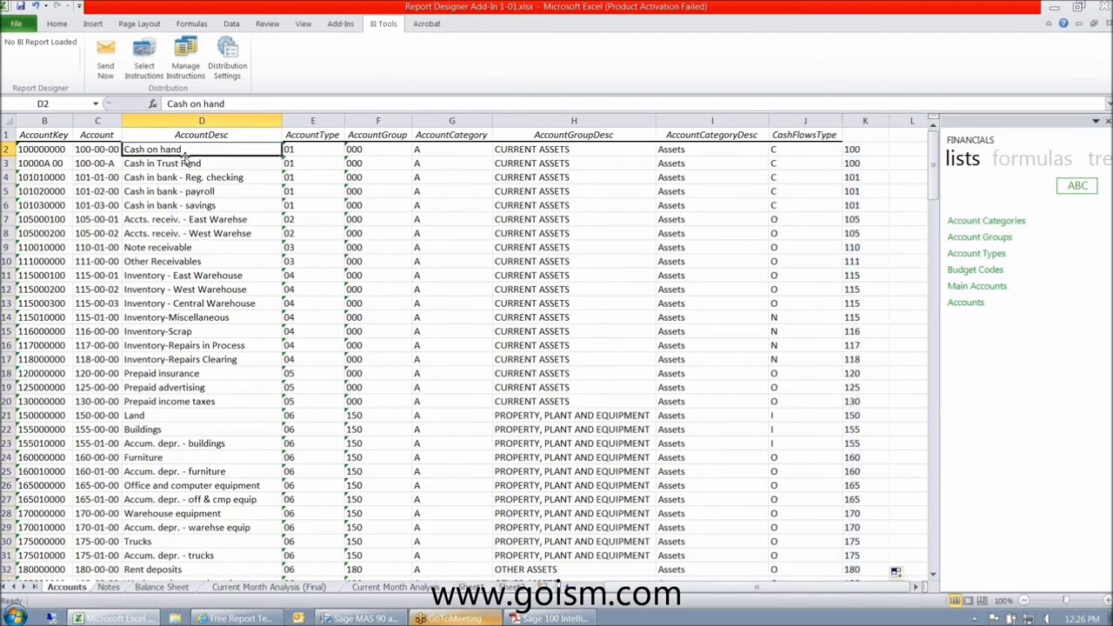
# - Move the prefix column into column D via Insert Cut Cells, then select C20 on the income statement
pyautogui.click(874, 120)
pyautogui.rightClick(874, 120)
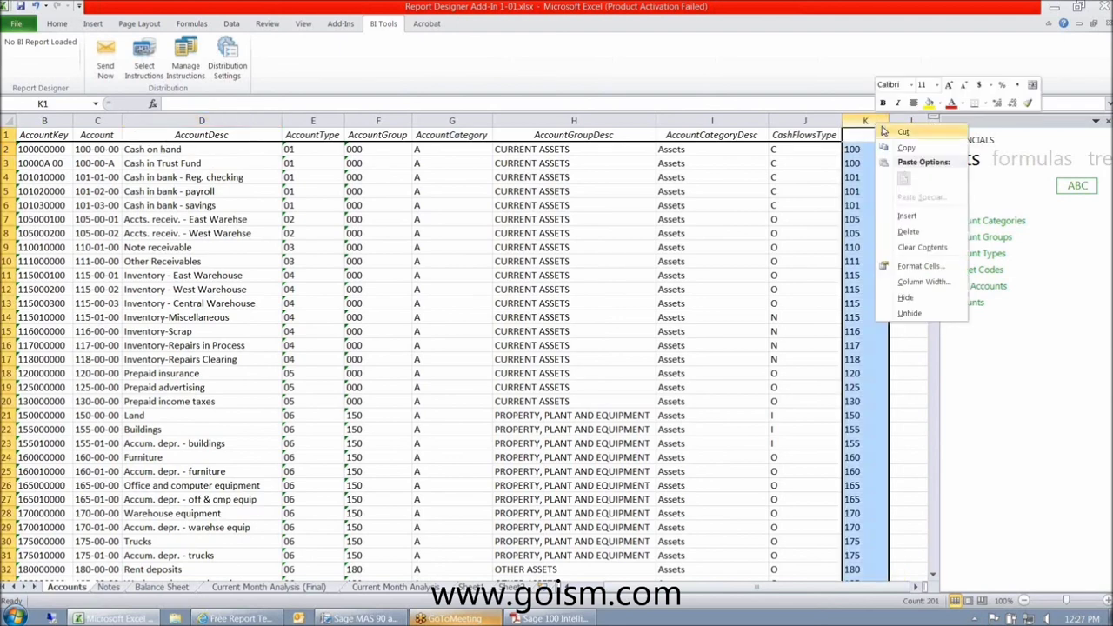
pyautogui.click(904, 145)
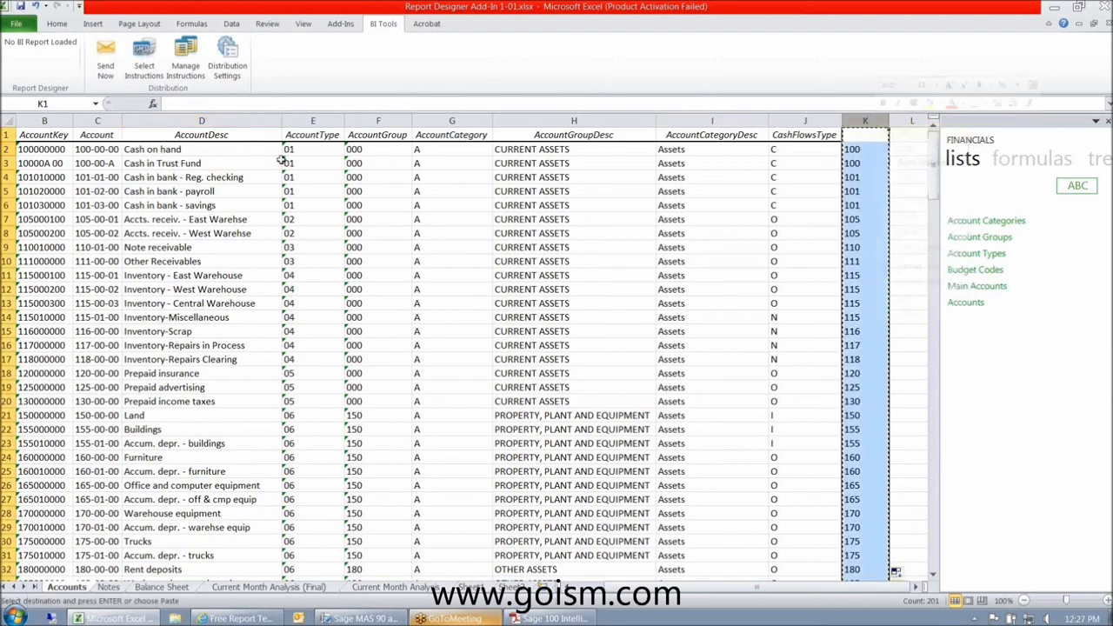
pyautogui.click(201, 120)
pyautogui.rightClick(166, 120)
pyautogui.click(193, 213)
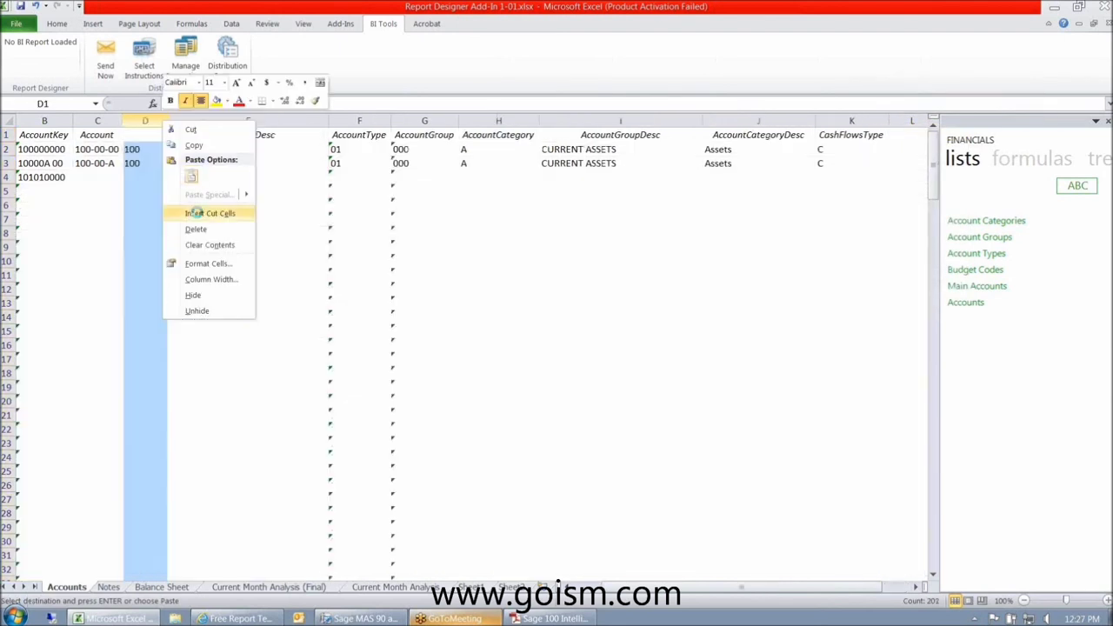
pyautogui.click(193, 213)
pyautogui.click(268, 587)
pyautogui.click(191, 400)
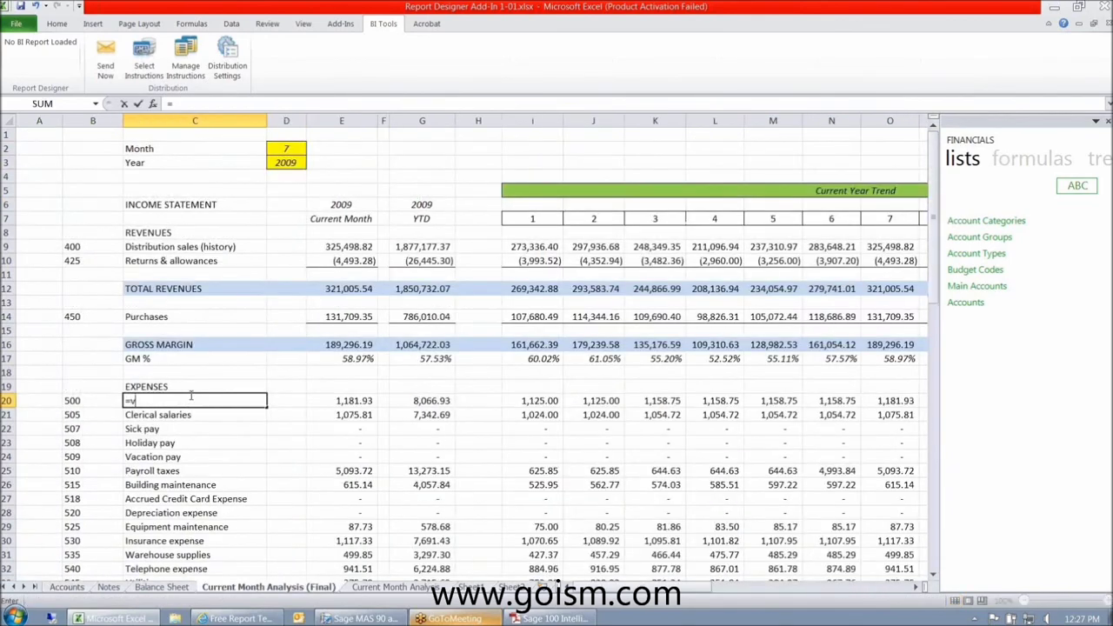
# - Enter =VLOOKUP(B20,Accounts!D:E,2,FALSE) in C20 and fill it down the expense descriptions
pyautogui.write('=v;l')
pyautogui.press('BackSpace')
pyautogui.press('BackSpace')
pyautogui.write('looku')
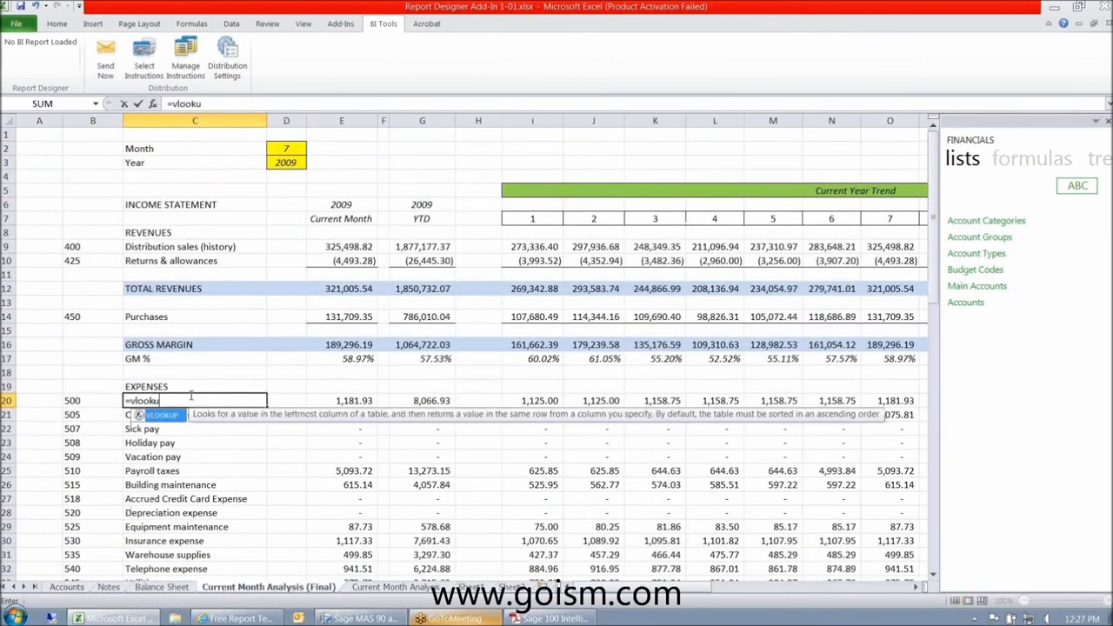
pyautogui.write('p(')
pyautogui.press('Left')
pyautogui.write(',')
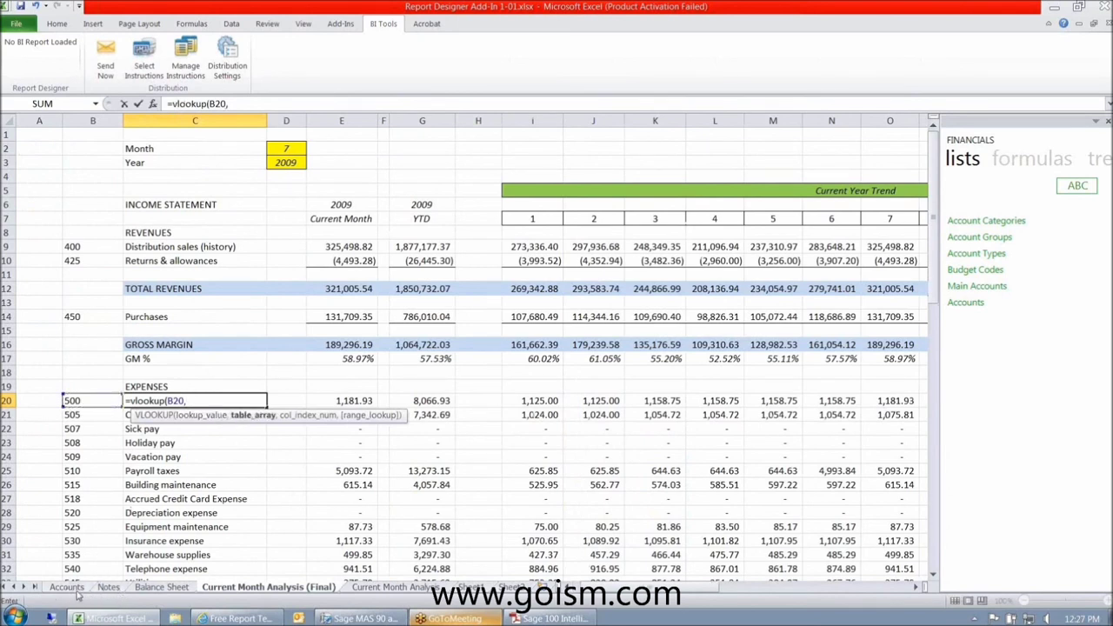
pyautogui.click(66, 587)
pyautogui.moveTo(145, 120); pyautogui.dragTo(323, 120)
pyautogui.write(',2,false)')
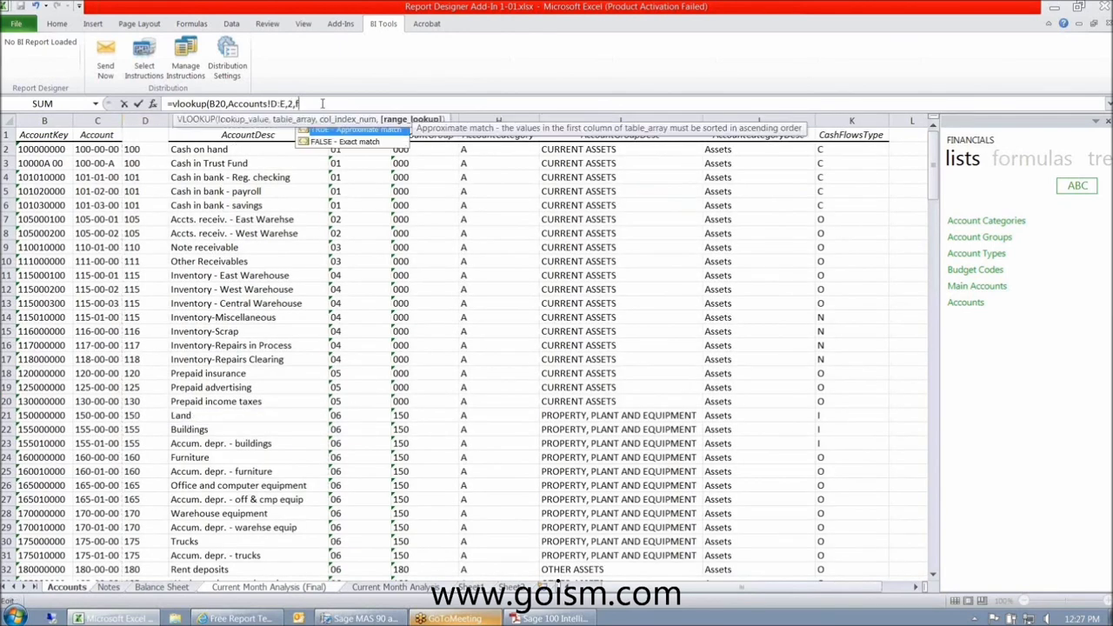
pyautogui.press('Return')
pyautogui.press('Up')
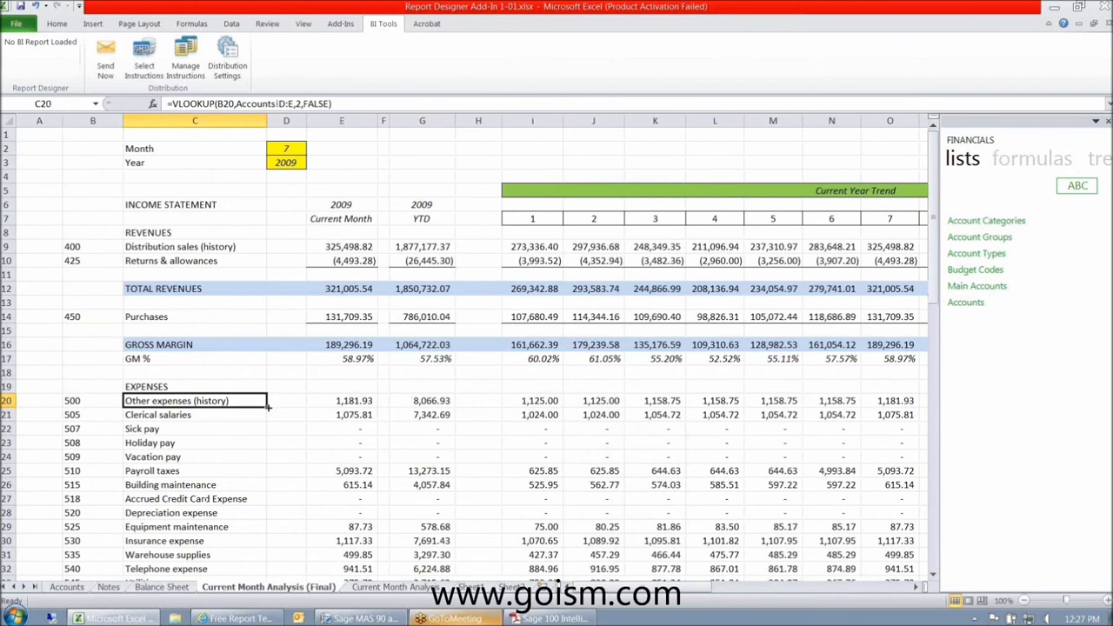
pyautogui.doubleClick(267, 406)
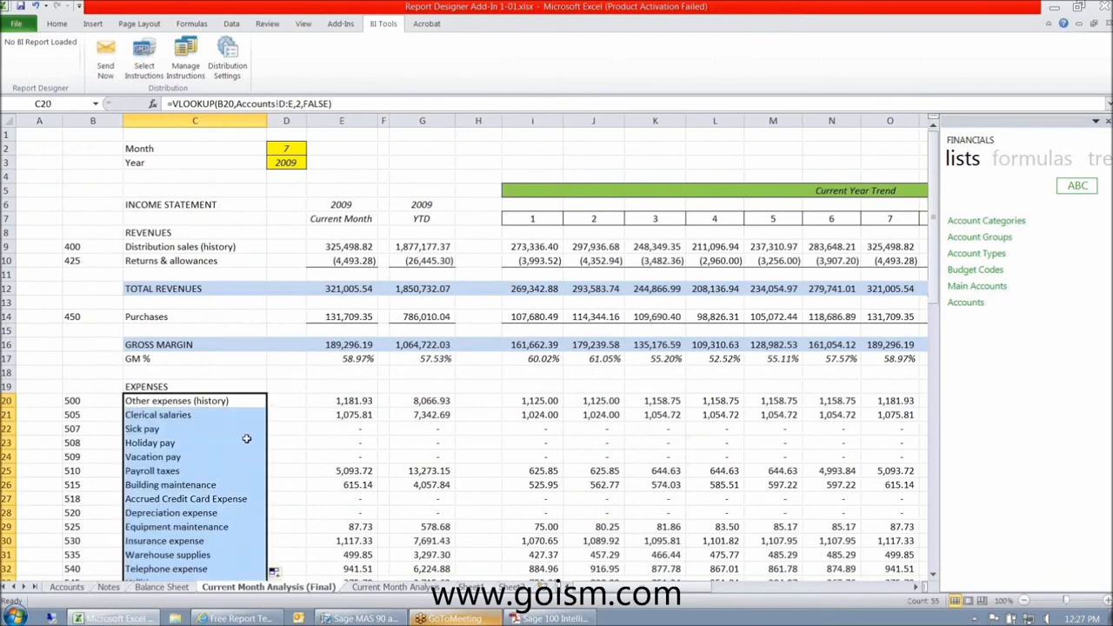
pyautogui.scroll(-1, 246, 438)
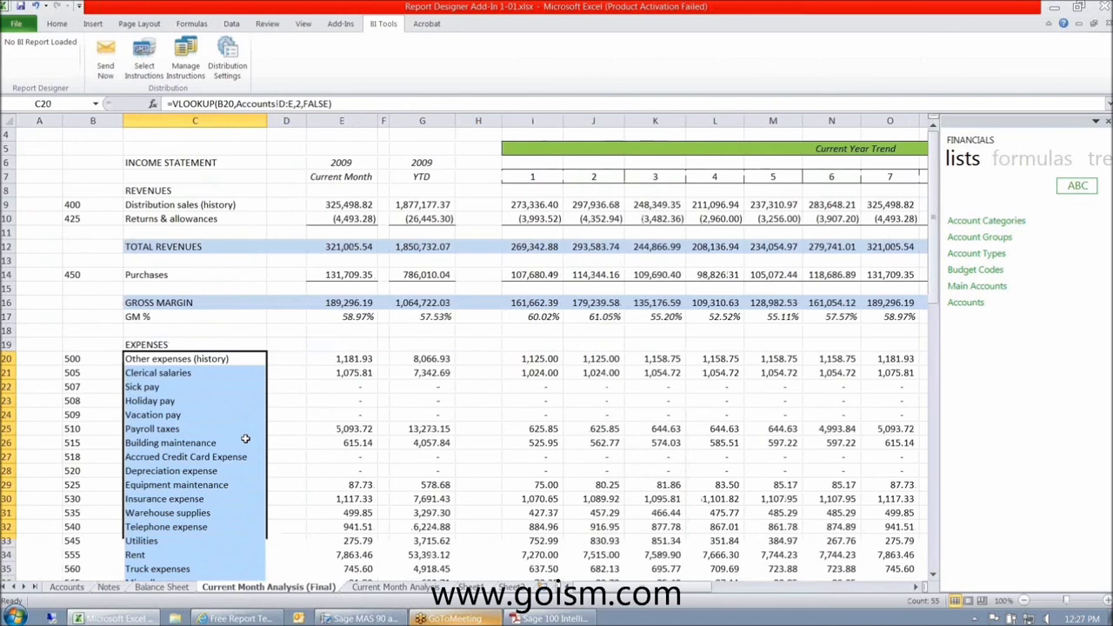
pyautogui.scroll(-12, 245, 439)
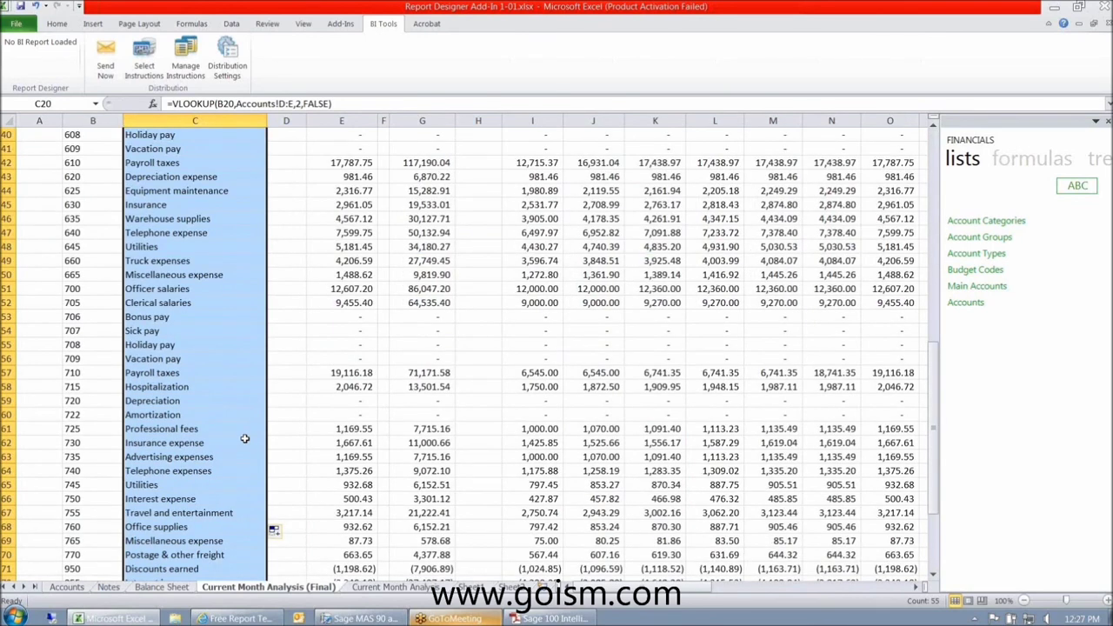
pyautogui.scroll(10, 246, 438)
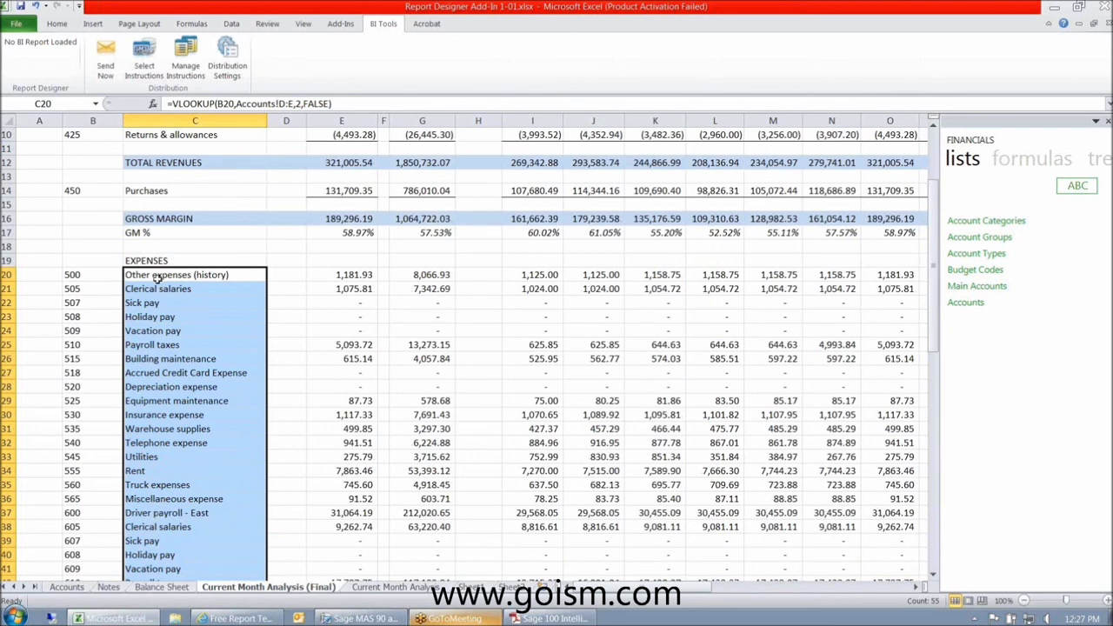
pyautogui.moveTo(156, 275); pyautogui.dragTo(213, 494)
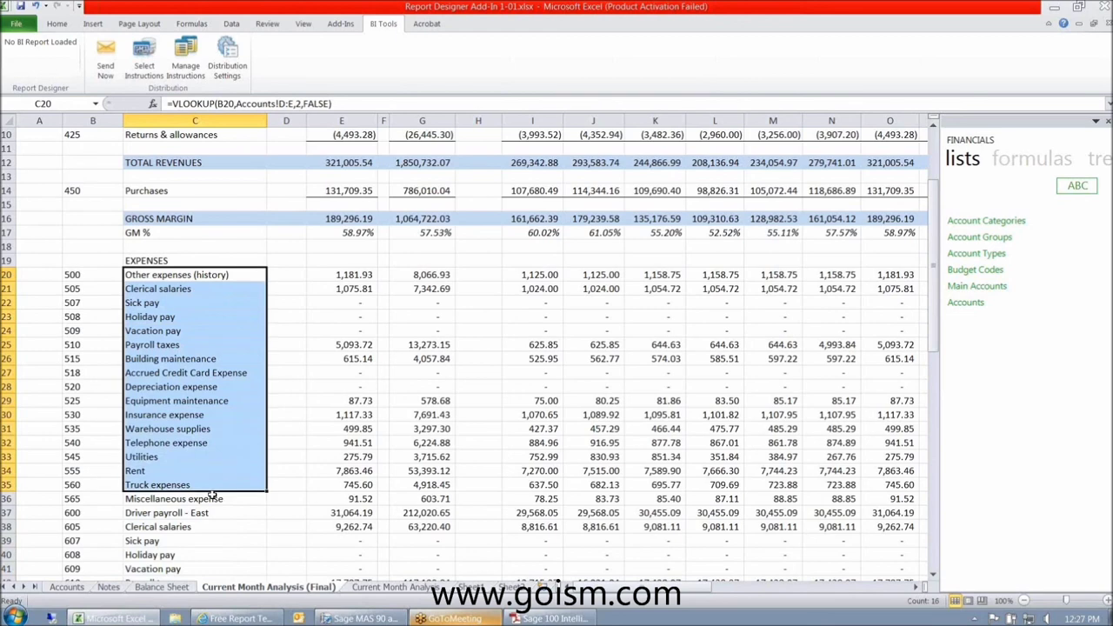
pyautogui.scroll(-1, 212, 494)
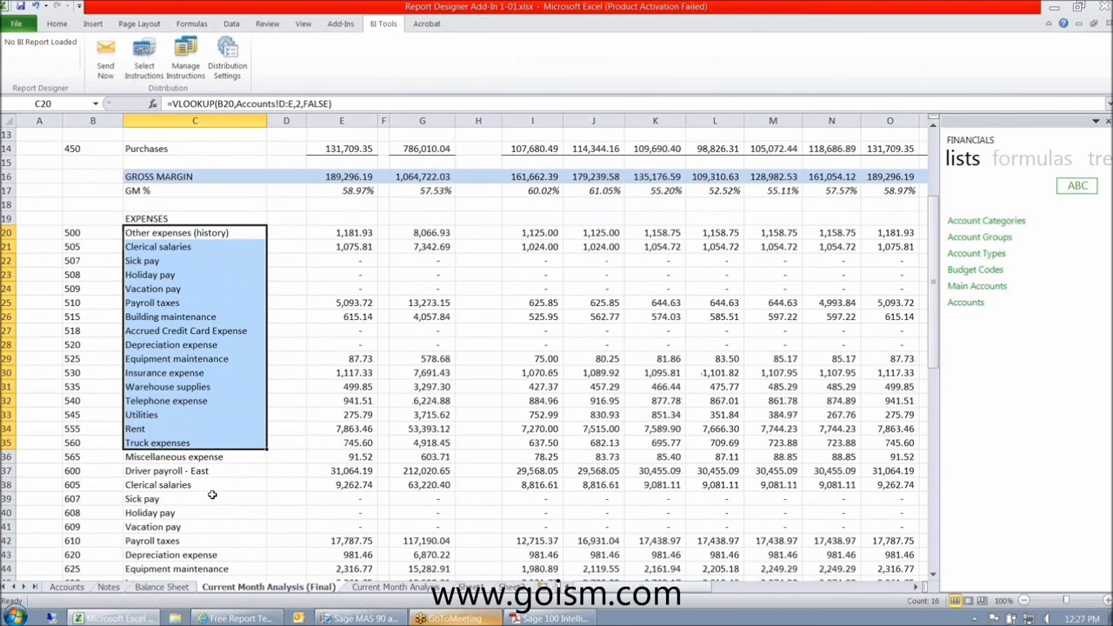
pyautogui.scroll(-1, 212, 494)
pyautogui.scroll(1, 208, 374)
pyautogui.click(161, 260)
pyautogui.click(174, 288)
pyautogui.click(192, 343)
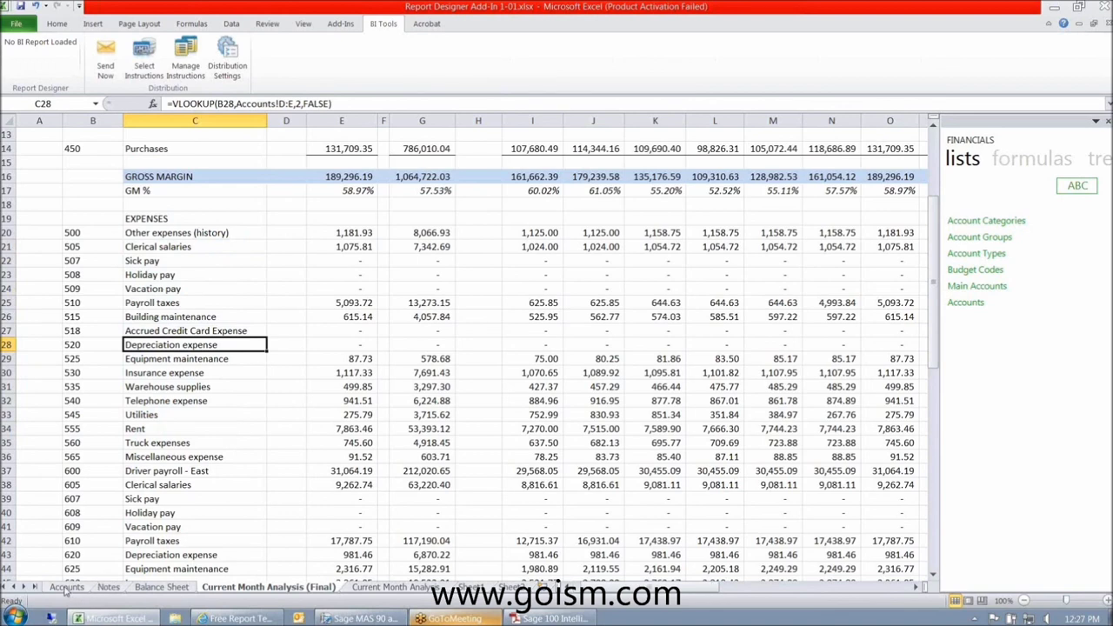
# - Check the Accounts sheet, then show the Notes sheet with the Report Designer Add-In introduction
pyautogui.click(66, 587)
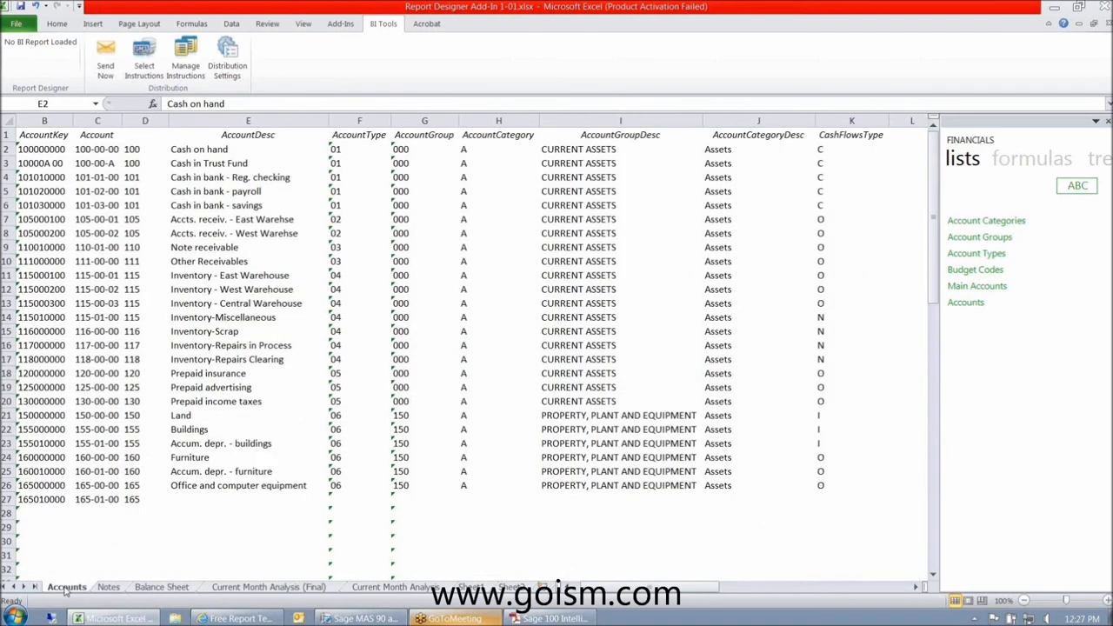
pyautogui.click(109, 588)
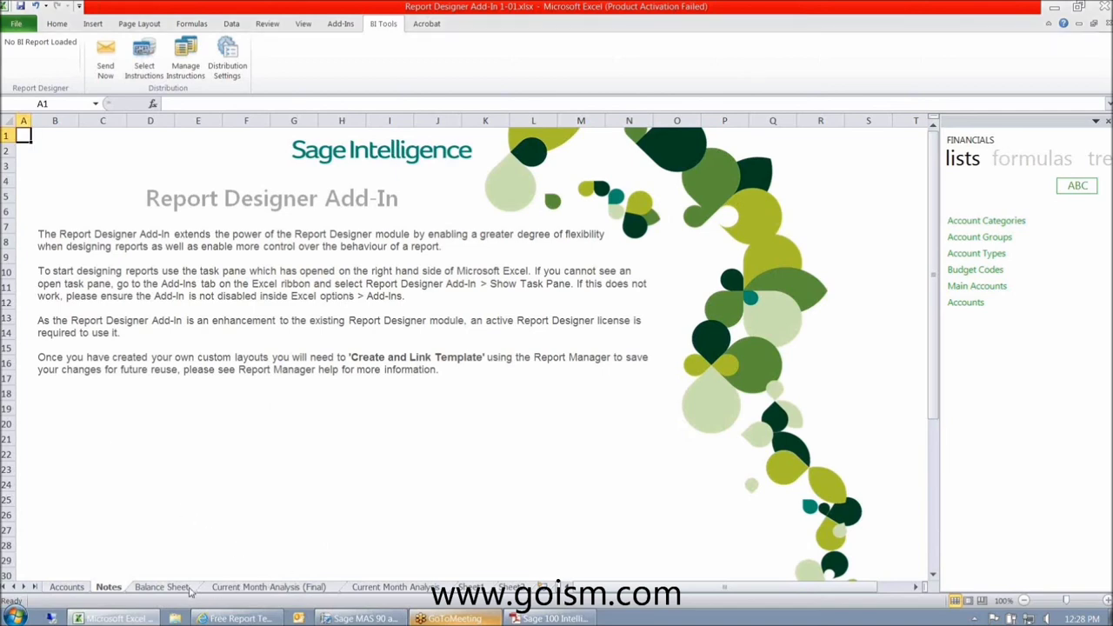
# - Review the Balance Sheet, Accounts and Notes sheets, then select C20:C33 on Current Month Analysis (Final)
pyautogui.click(161, 587)
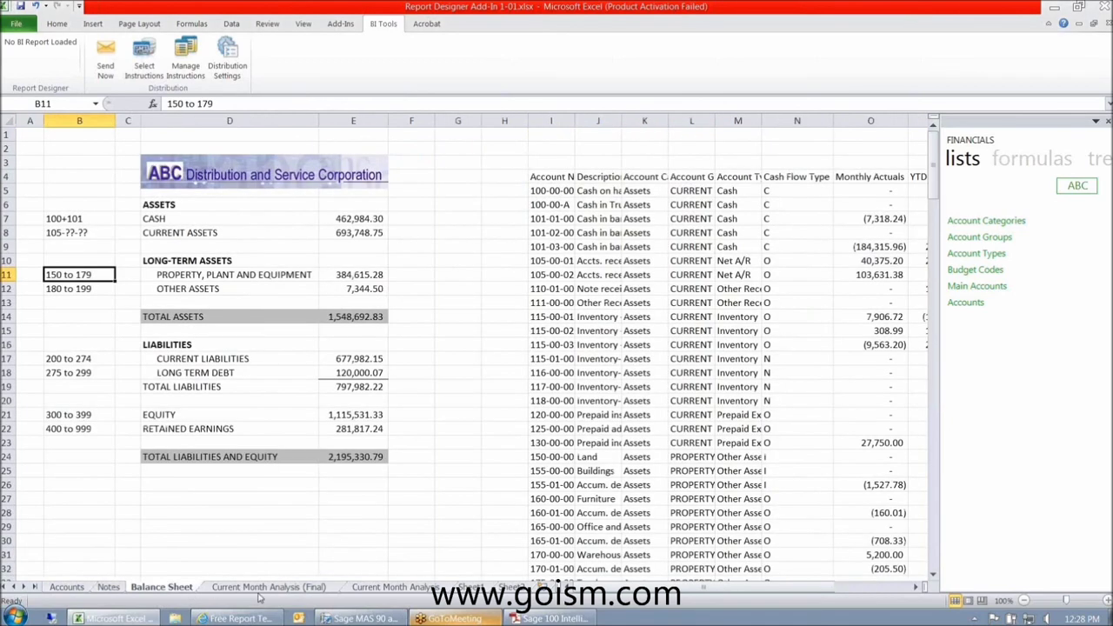
pyautogui.click(304, 588)
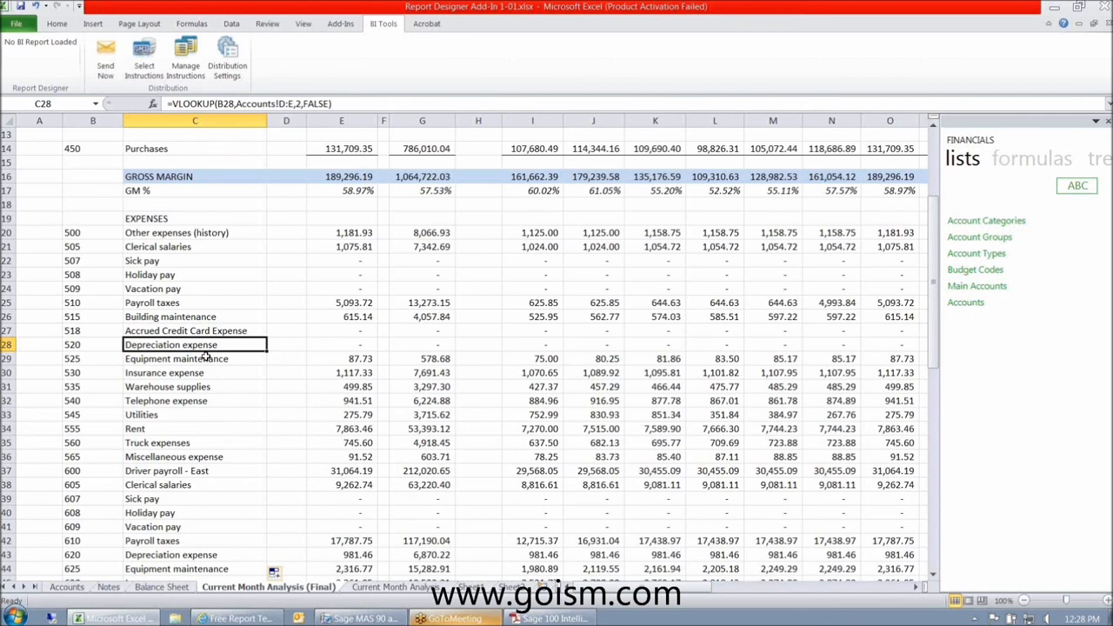
pyautogui.click(67, 587)
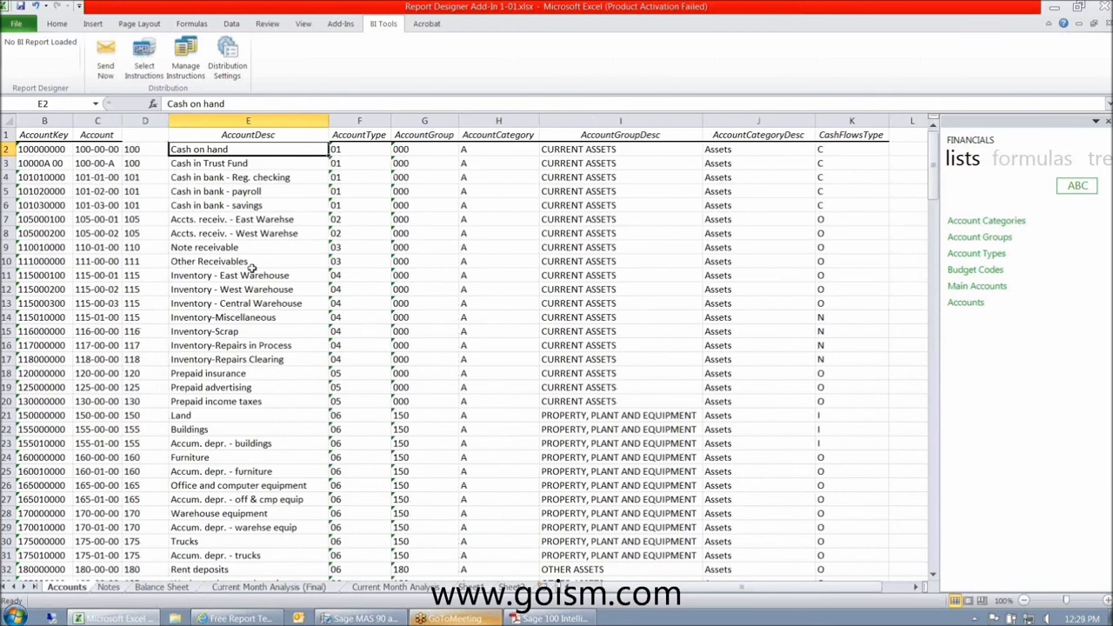
pyautogui.click(115, 589)
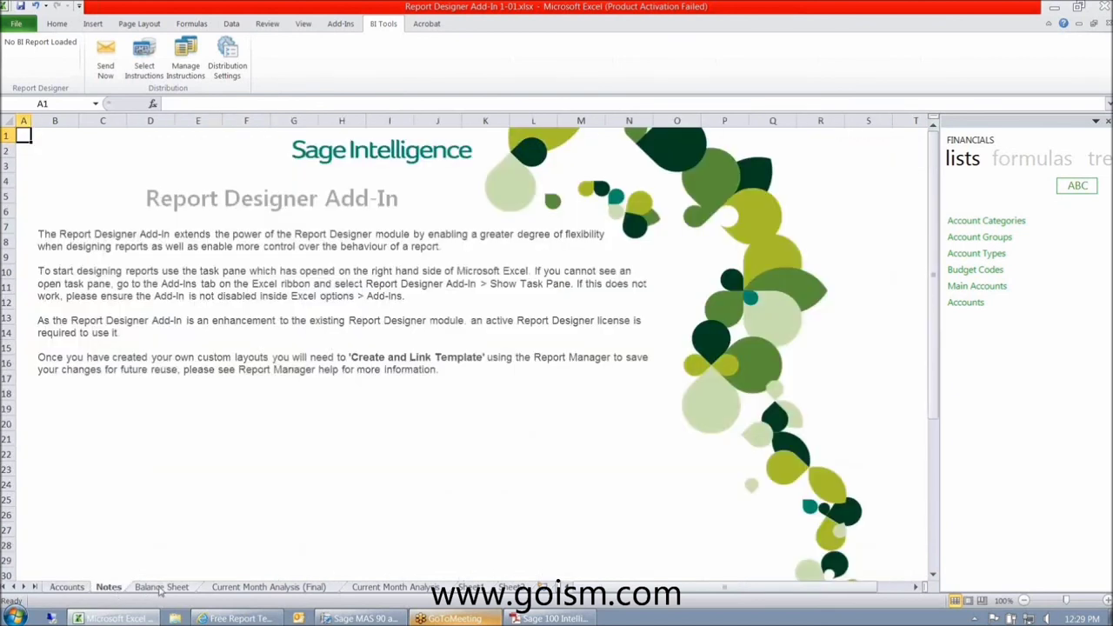
pyautogui.click(161, 589)
pyautogui.click(242, 588)
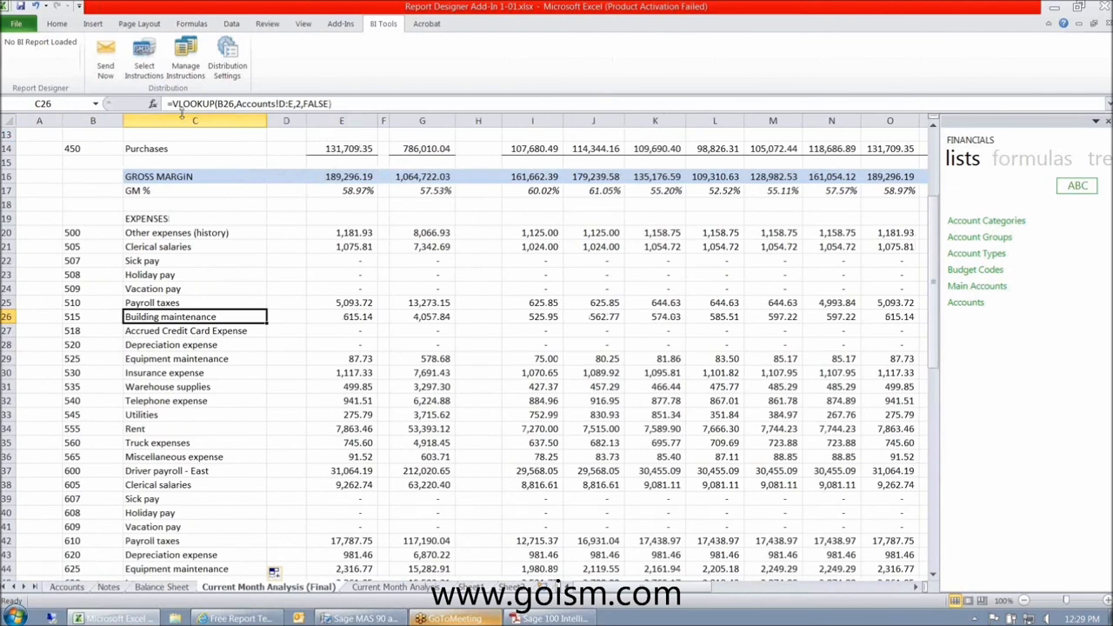
pyautogui.moveTo(165, 232); pyautogui.dragTo(179, 414)
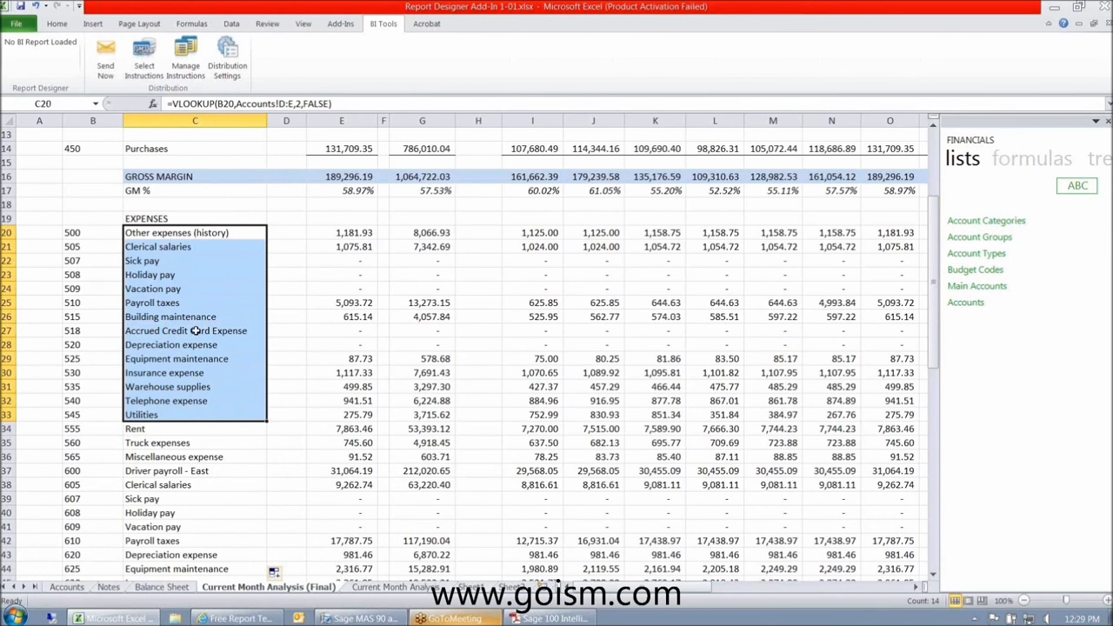